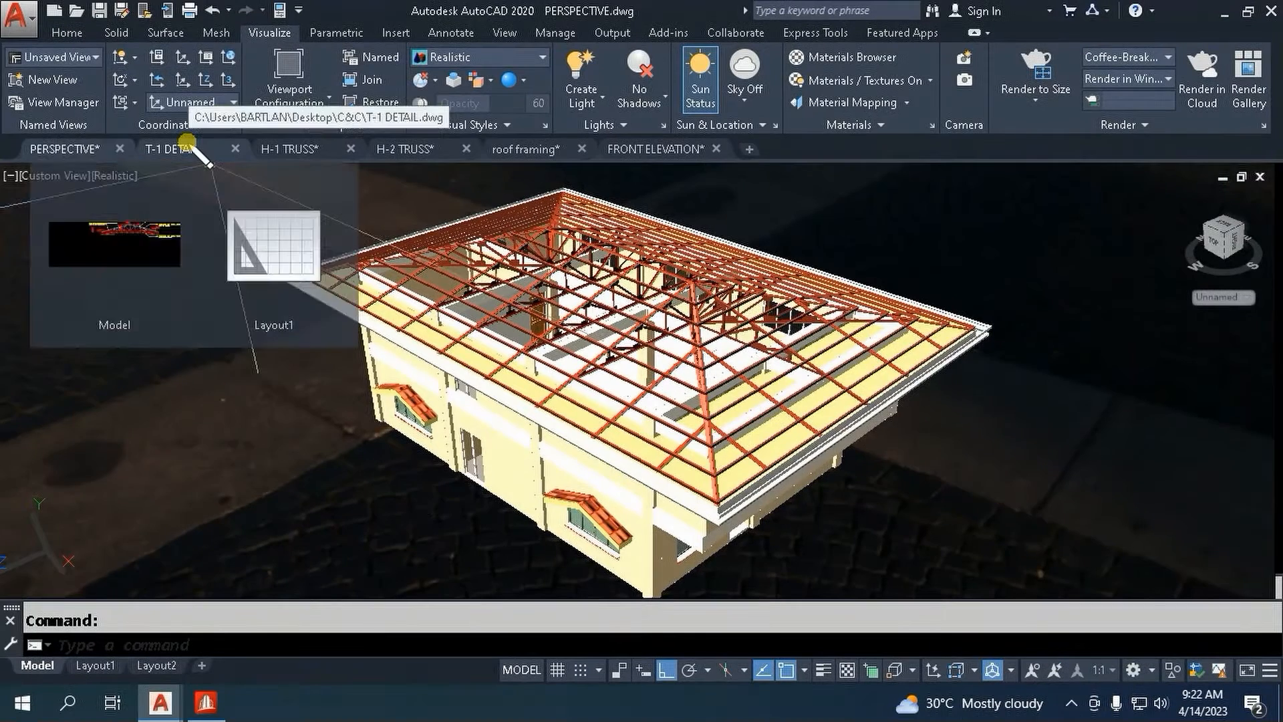
- Review the T-1 detail, H-1 truss, H-2 truss, roof framing and front elevation drawings one after another
left_click(194, 150)
scroll(330, 281, "up", 3)
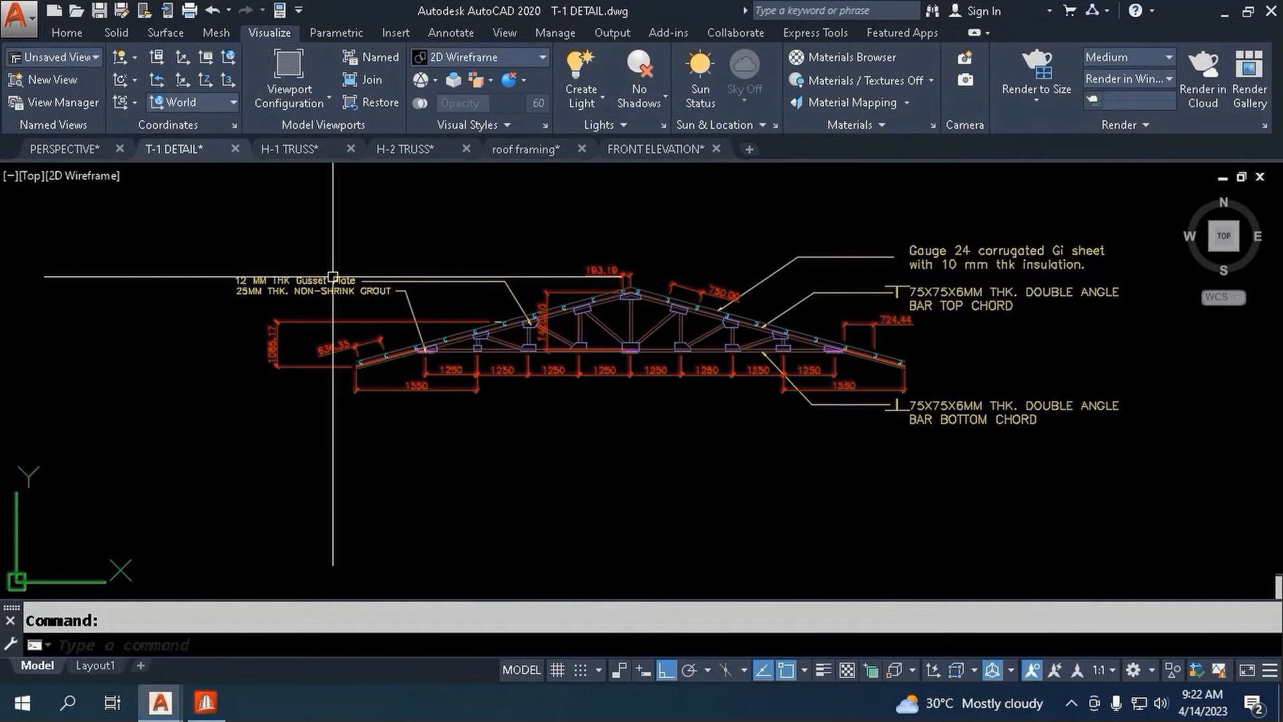
left_click(304, 148)
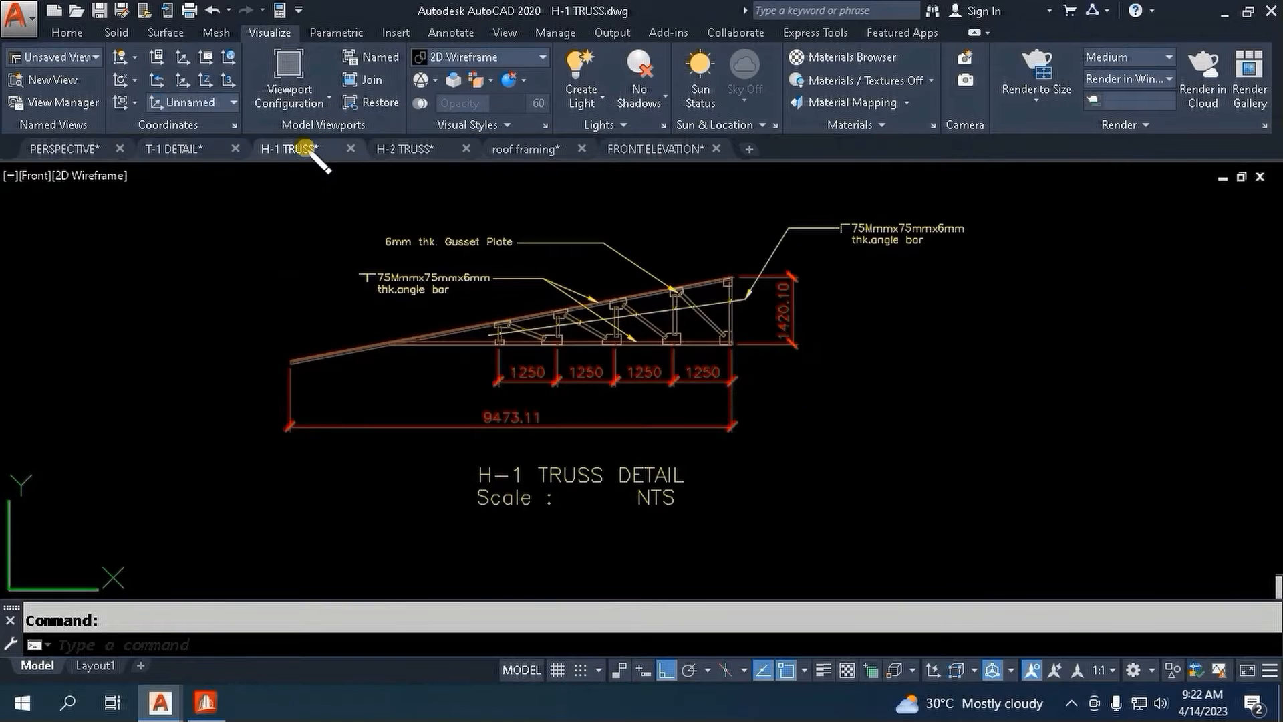
left_click(411, 148)
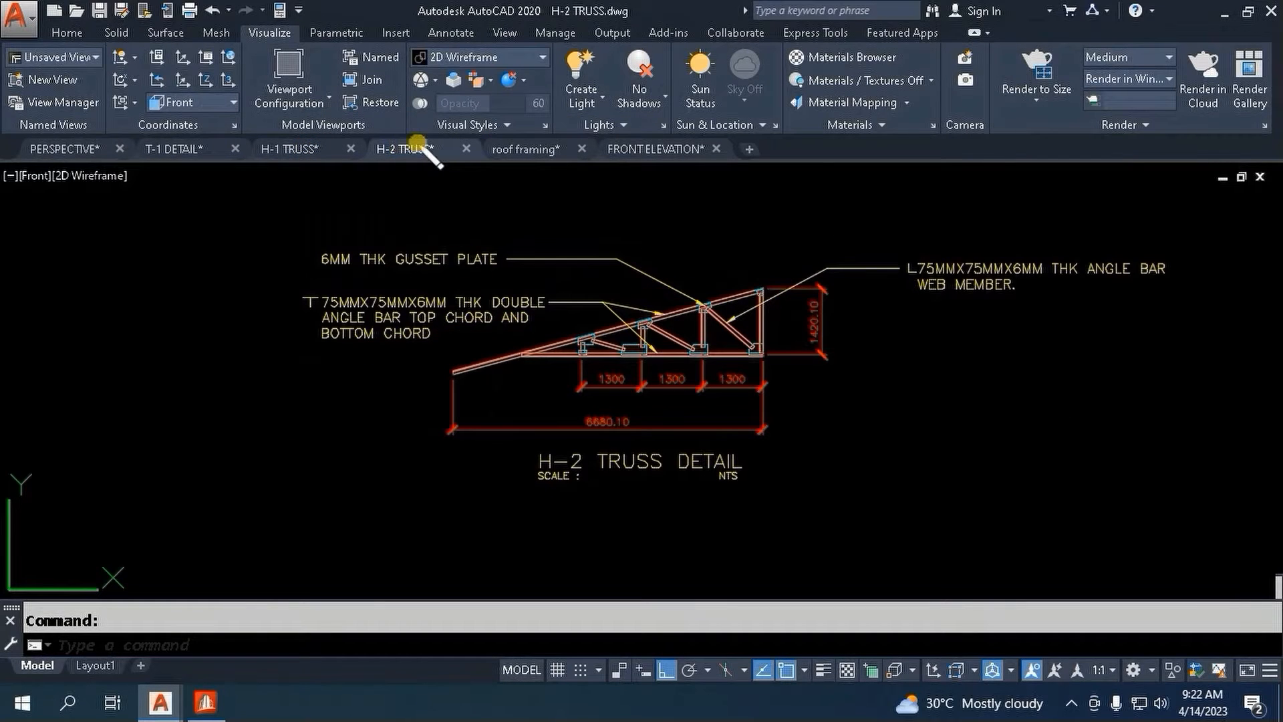
left_click(519, 150)
scroll(708, 197, "up", 3)
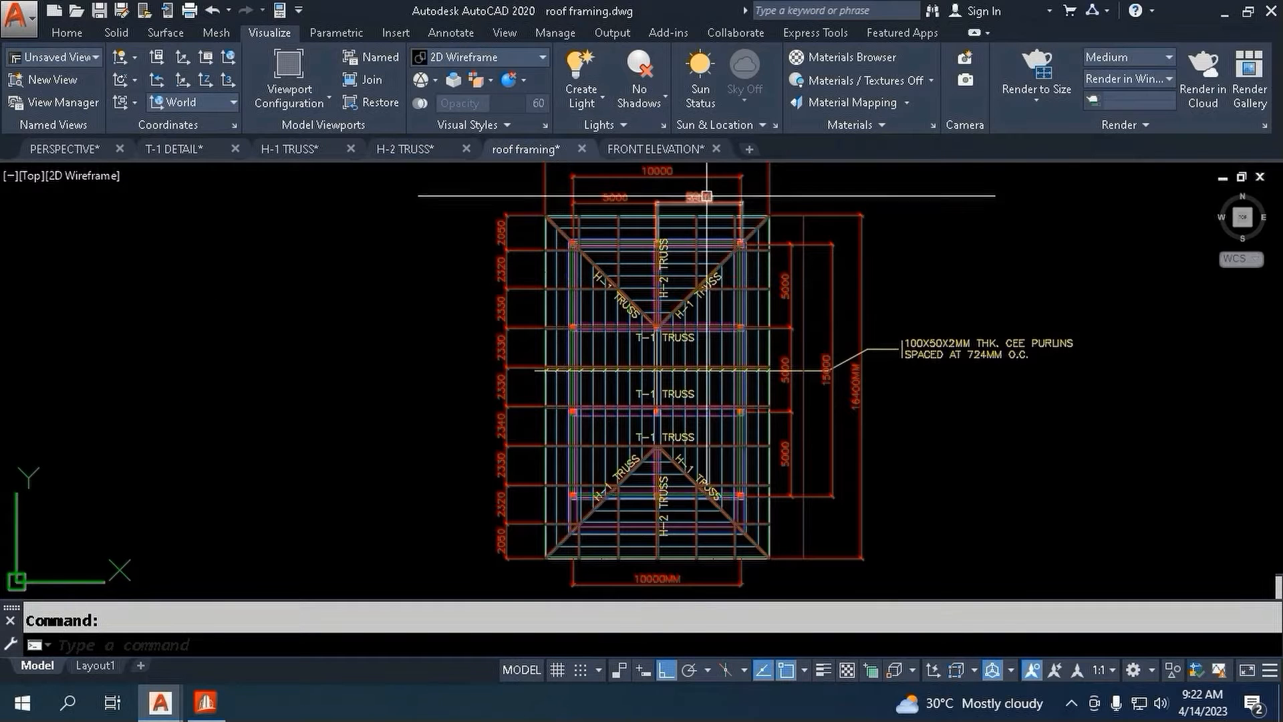
left_click(663, 150)
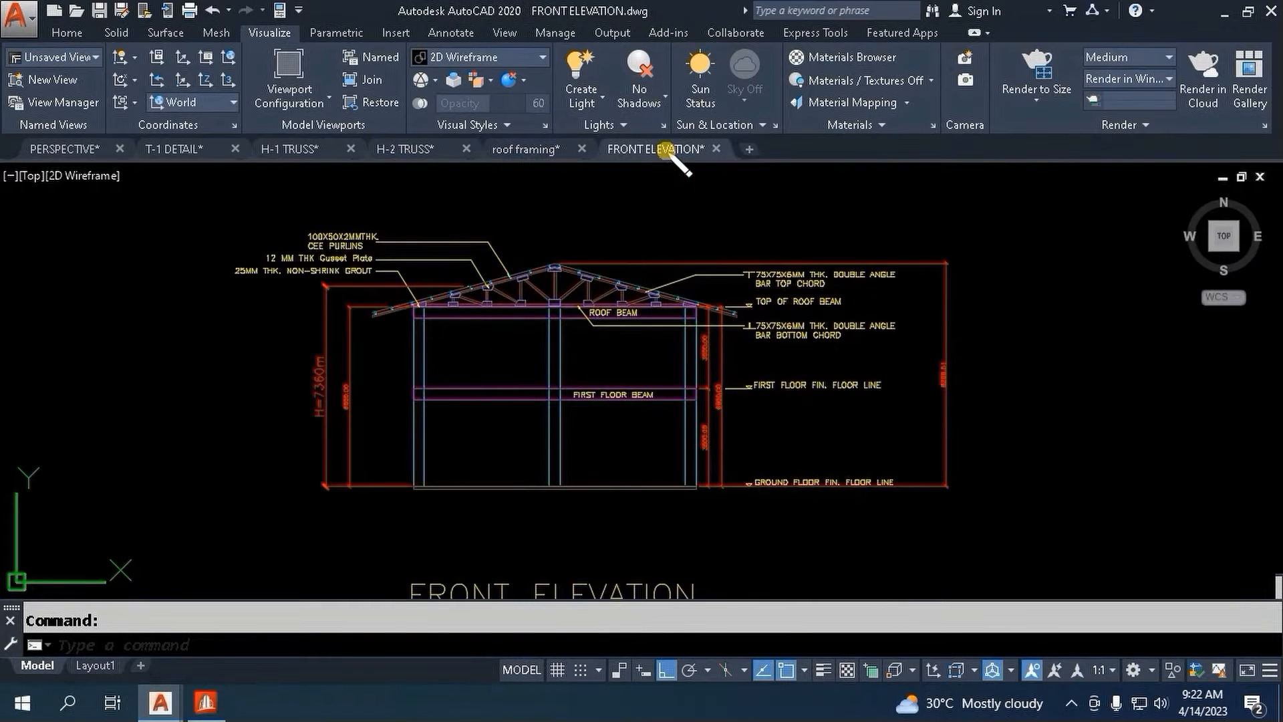
- Switch to STAAD.Pro and start a new model with the file name DESIGN OF 2-STOREY RESIDENTIAL BUILDING WITH HIP ROOFING SYSTEM
left_click(205, 702)
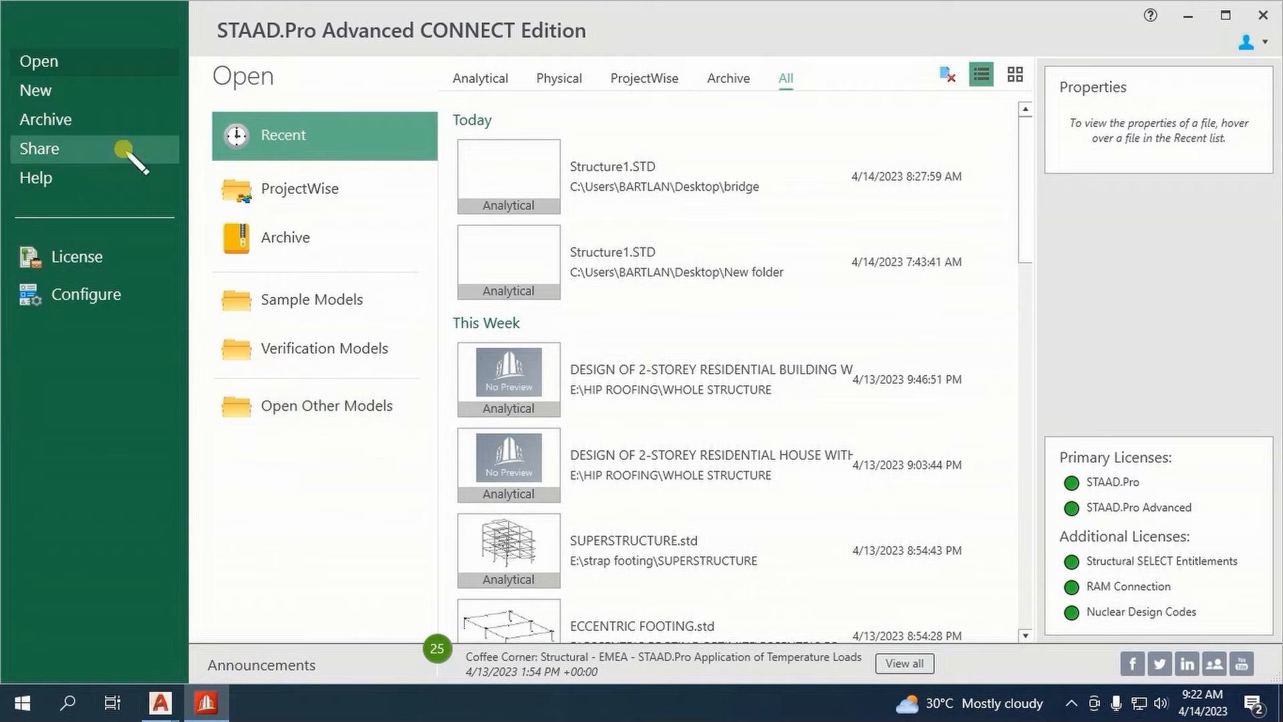
left_click(30, 87)
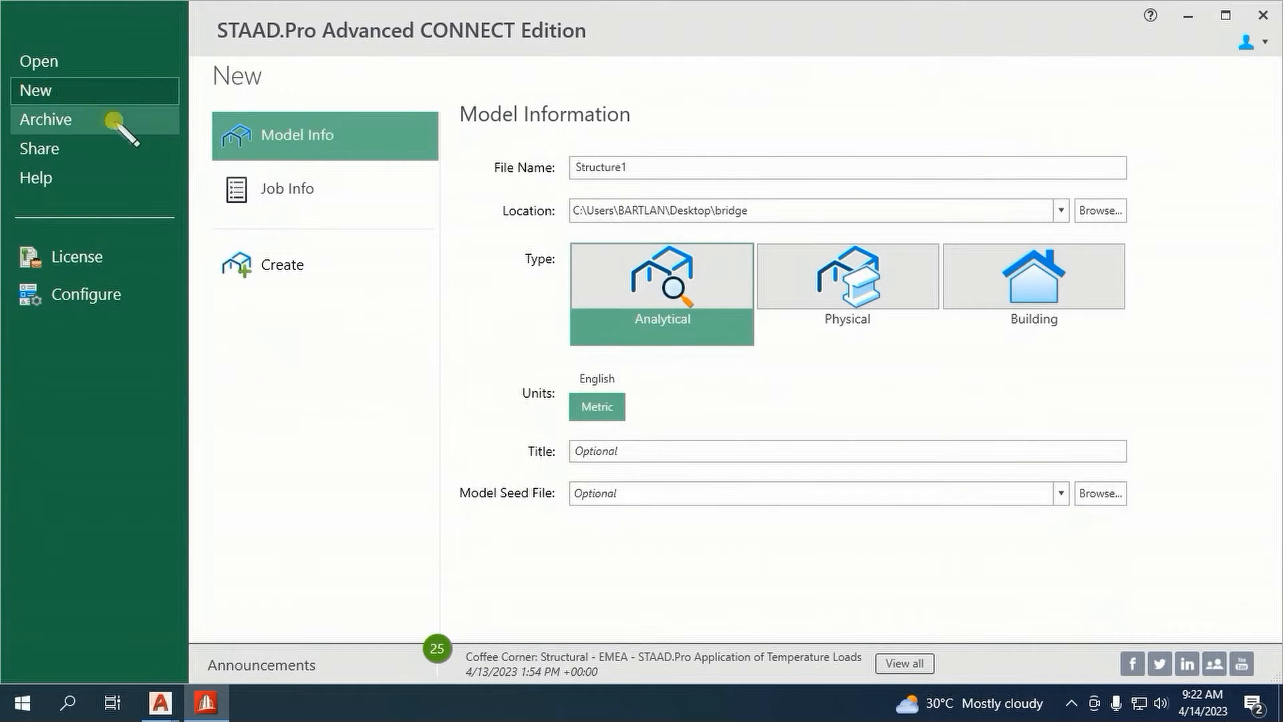
double_click(609, 167)
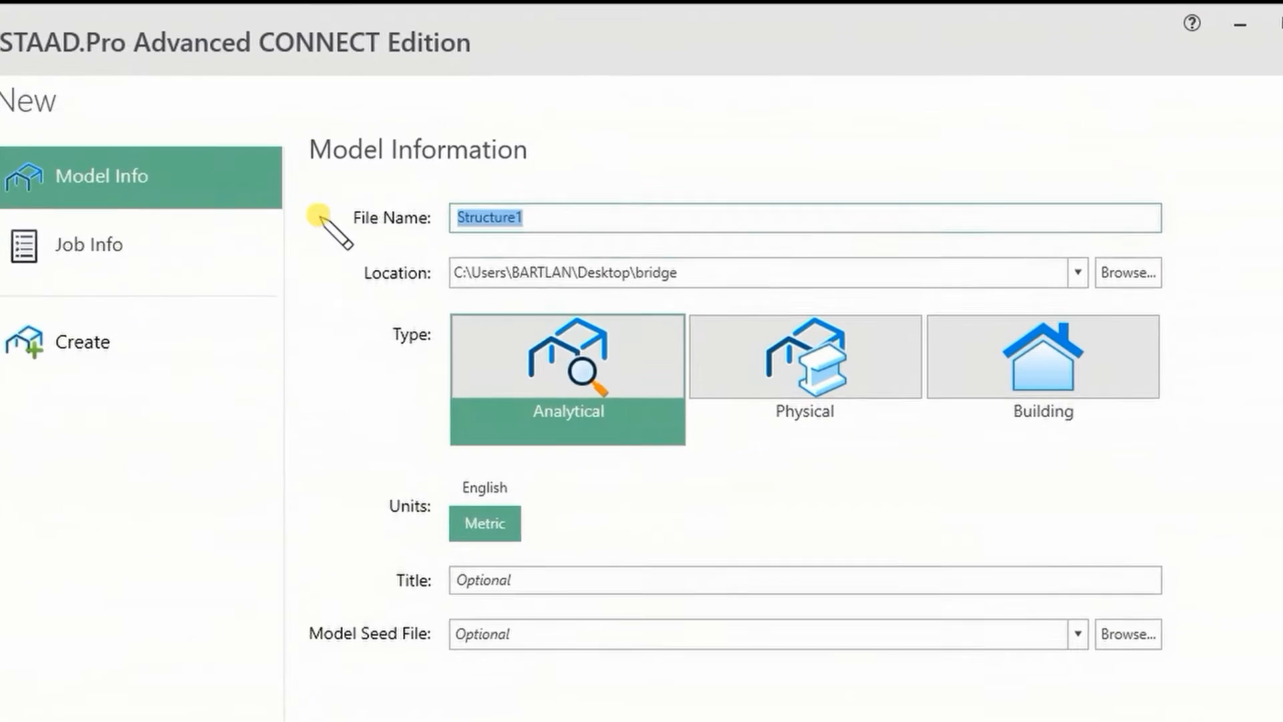
type("DESIGN OF 2")
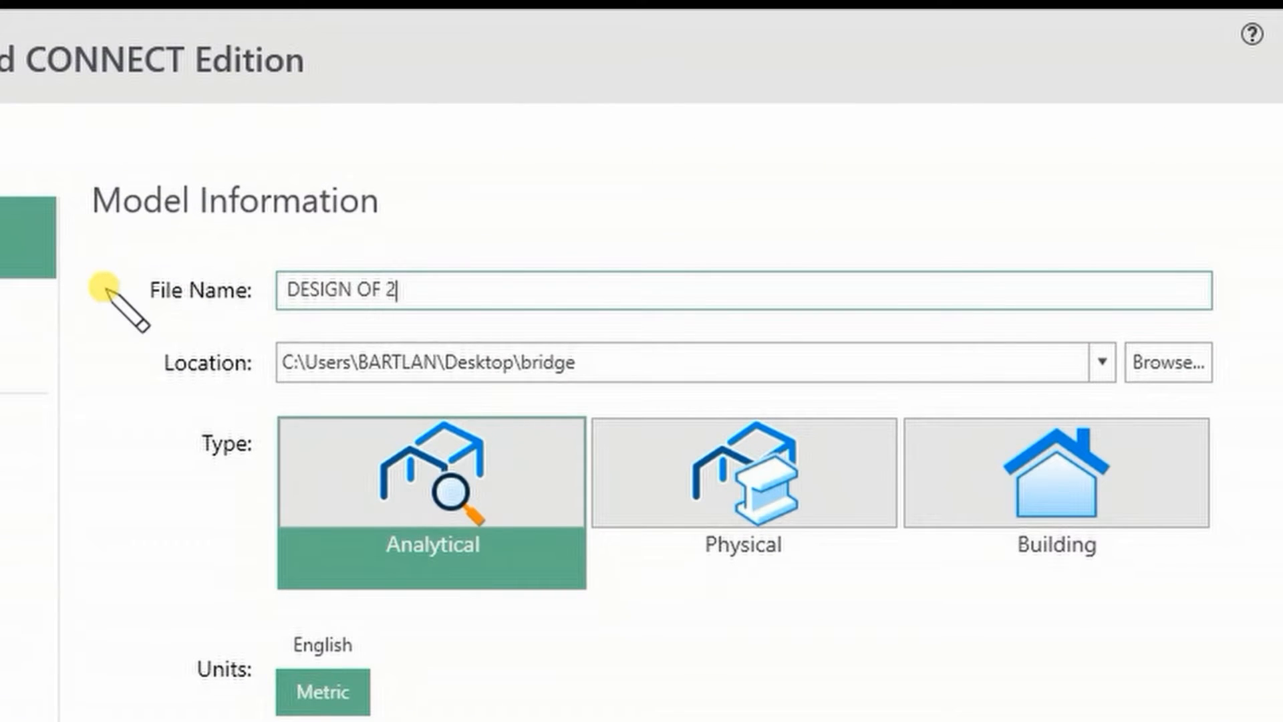
type("-STOREY RESIDENTI")
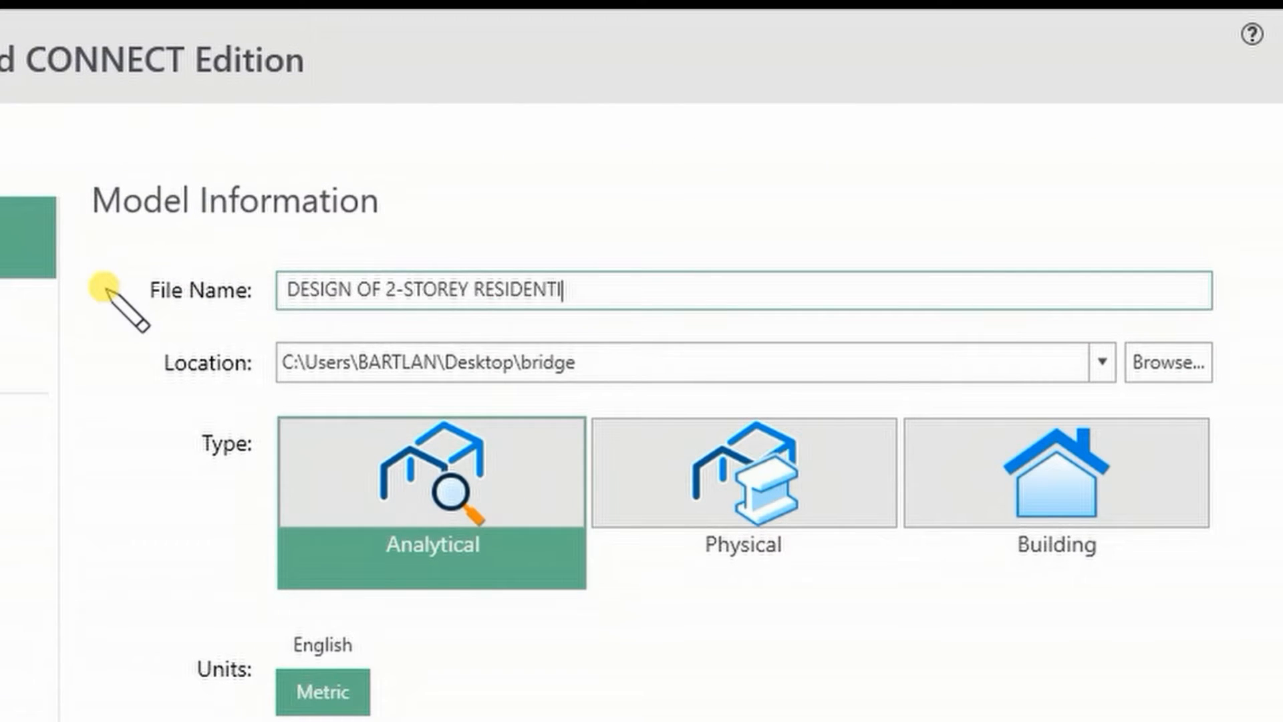
type("AL BUILDING WITH HIP ROOFING ")
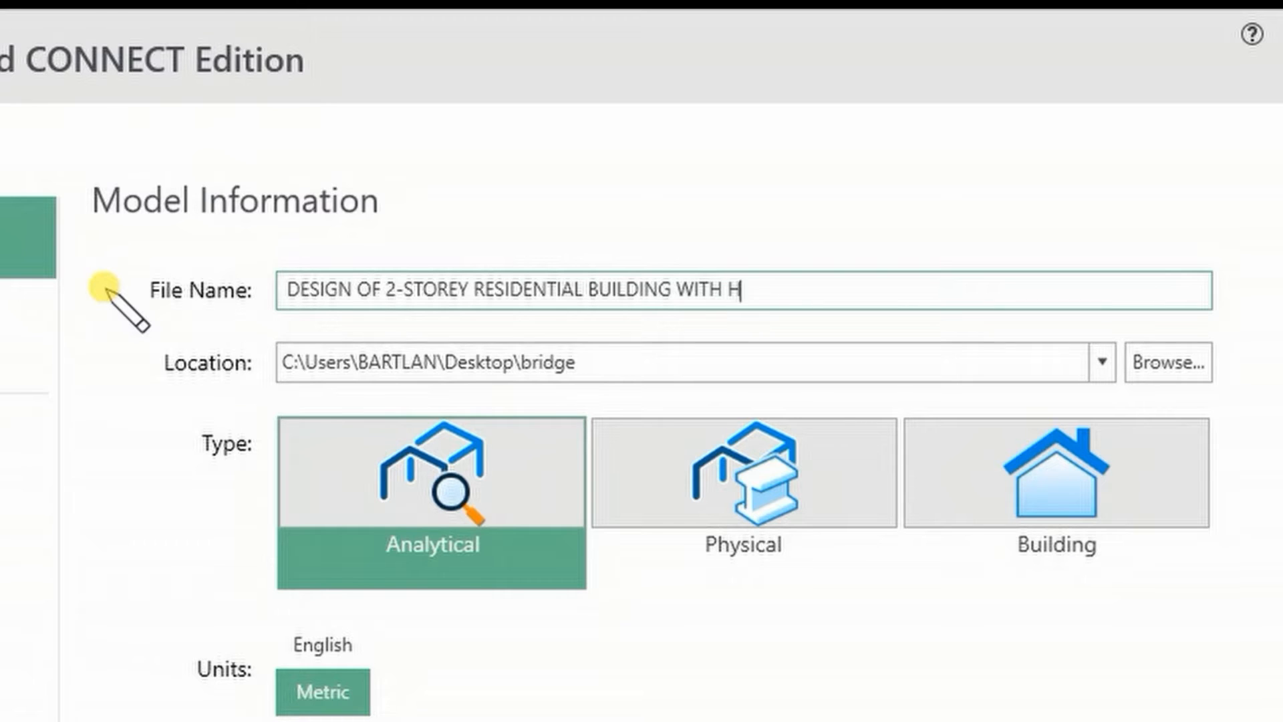
type("SYSTEM")
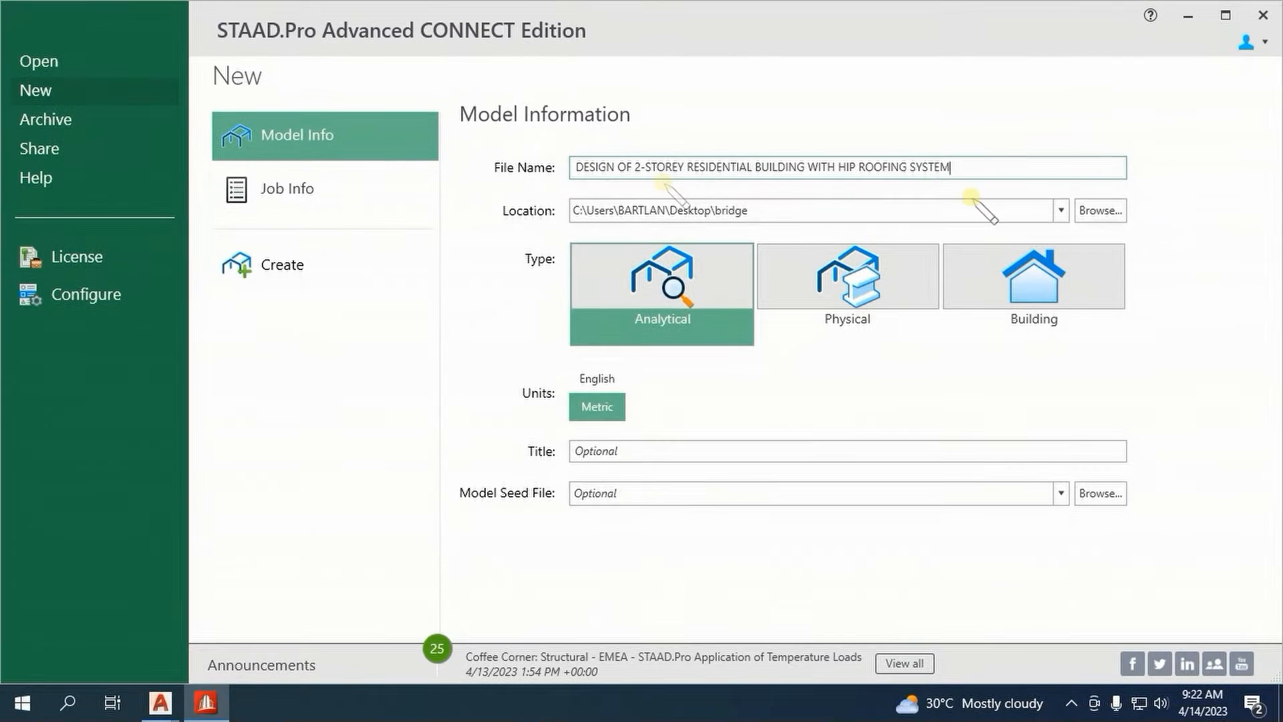
- Set the model location to E:\HIP ROOFING\WHOLE STRUCTURE and create the analytical metric model
left_click(1102, 211)
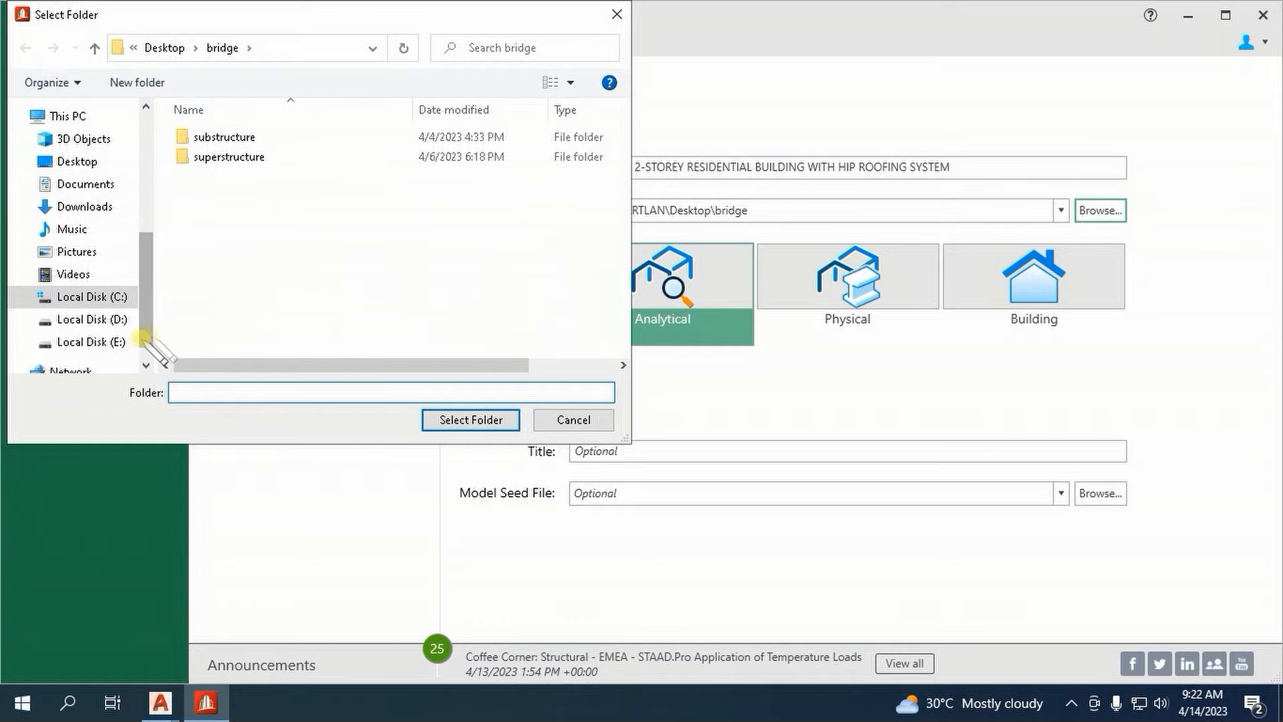
left_click(93, 342)
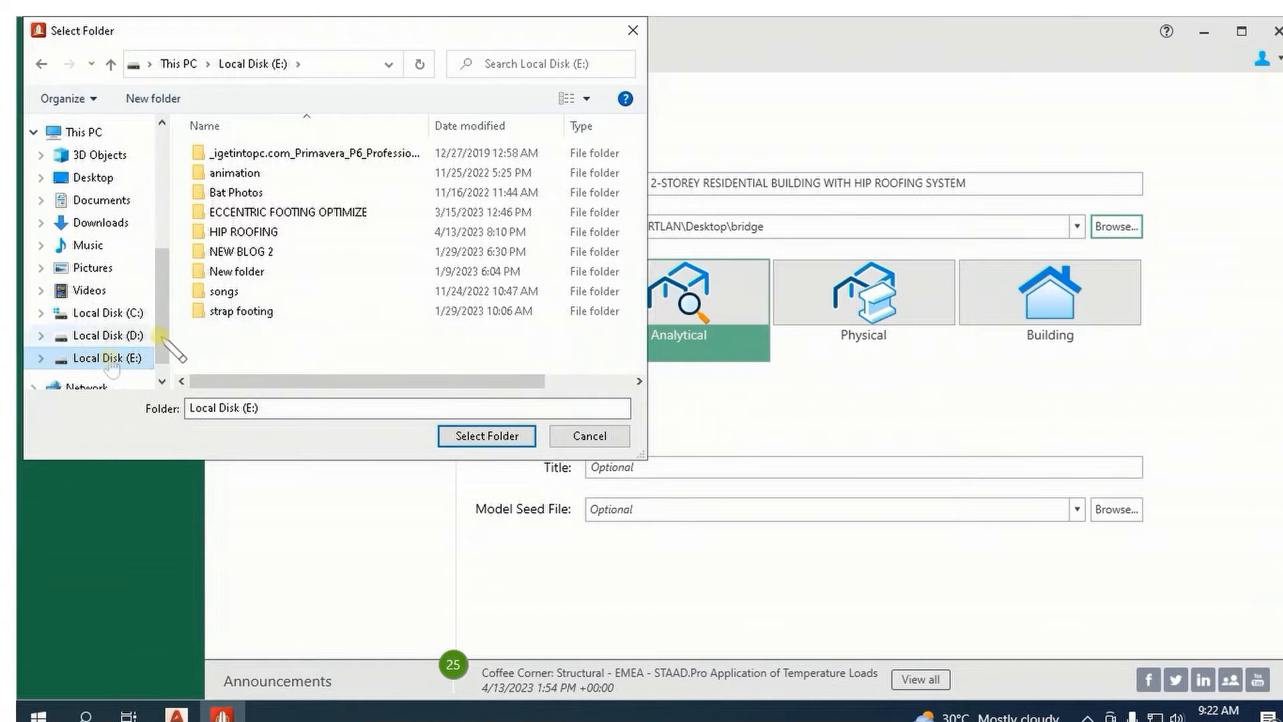
double_click(254, 218)
left_click(269, 155)
left_click(494, 436)
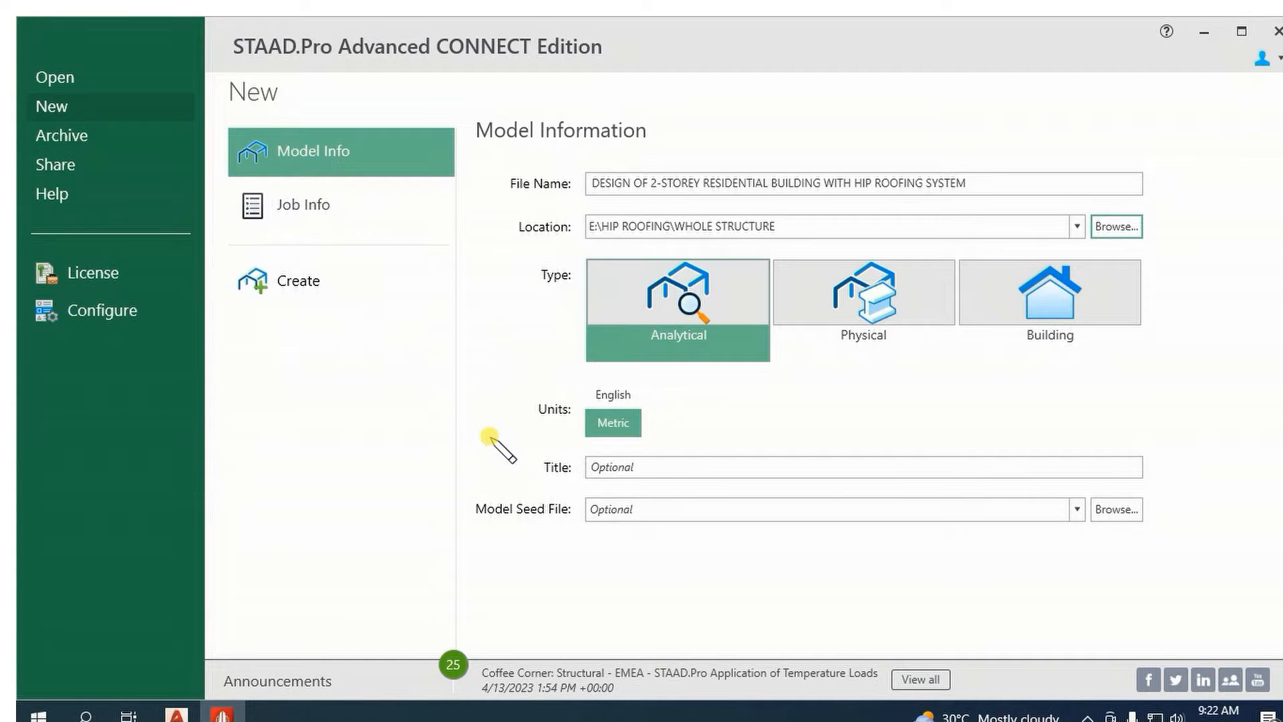
left_click(297, 280)
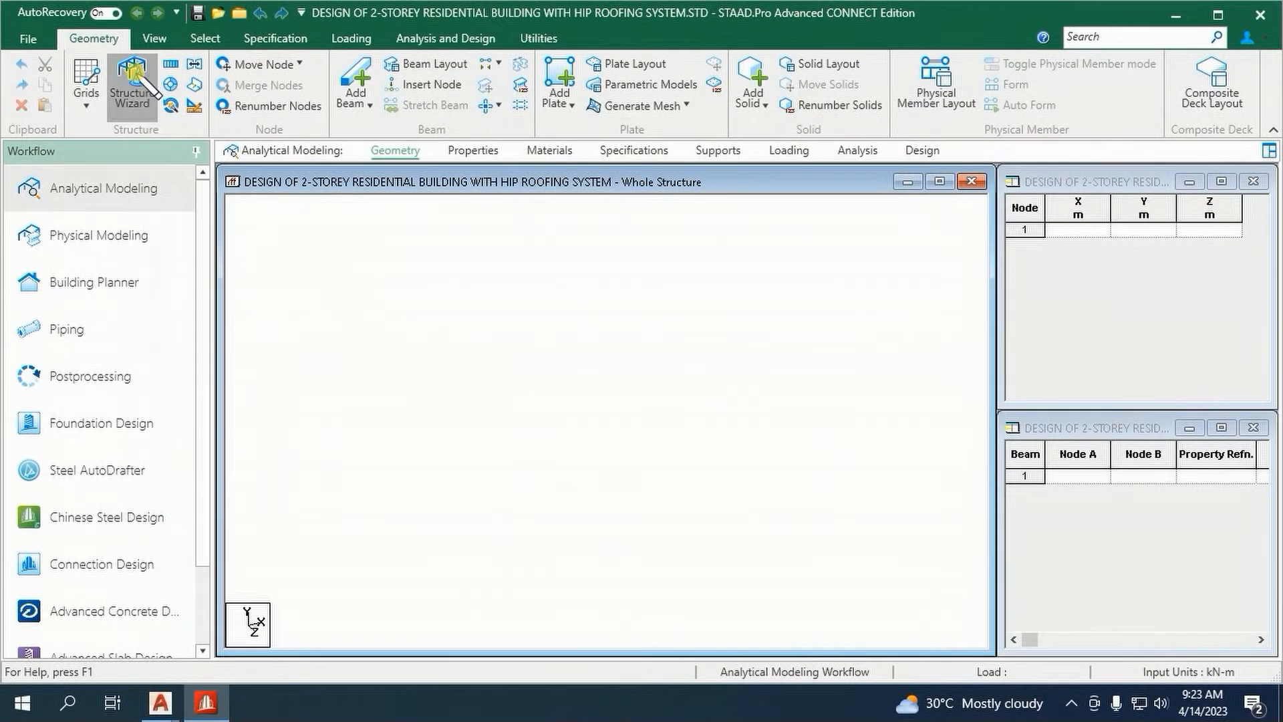
- Open the Structure Wizard and start a Bay Frame prototype from the Frame Models
left_click(133, 87)
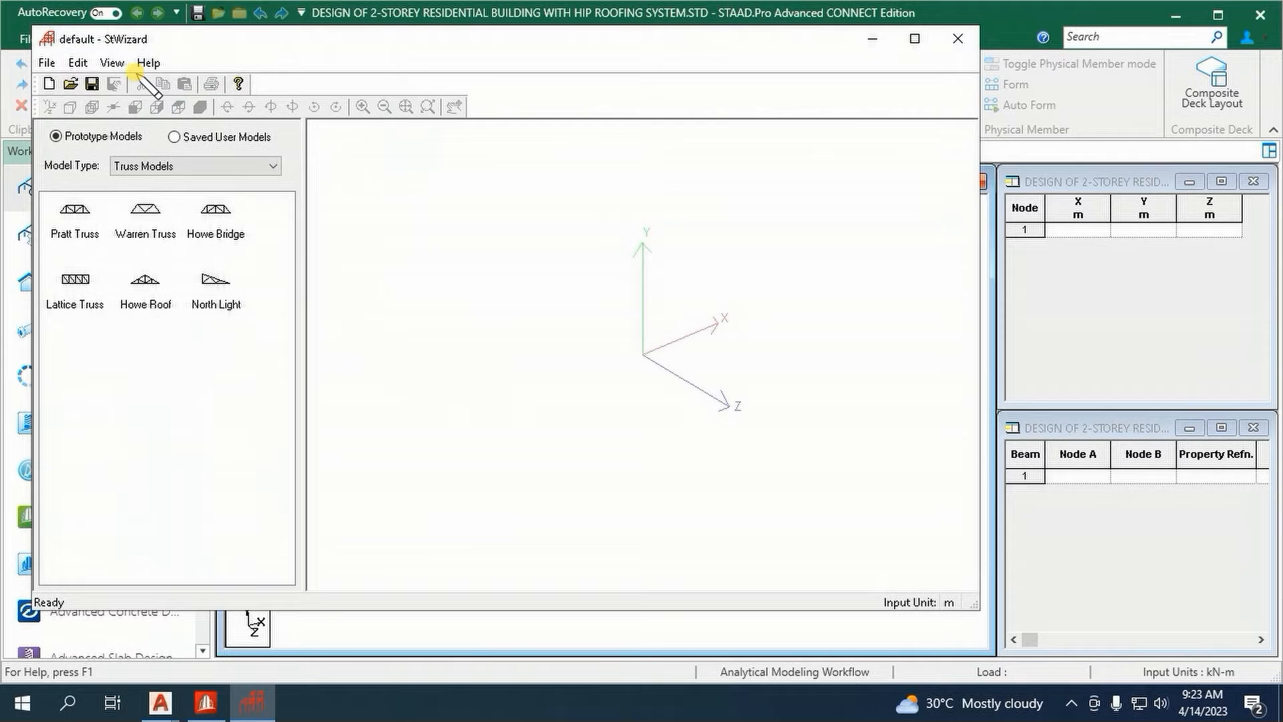
left_click(159, 168)
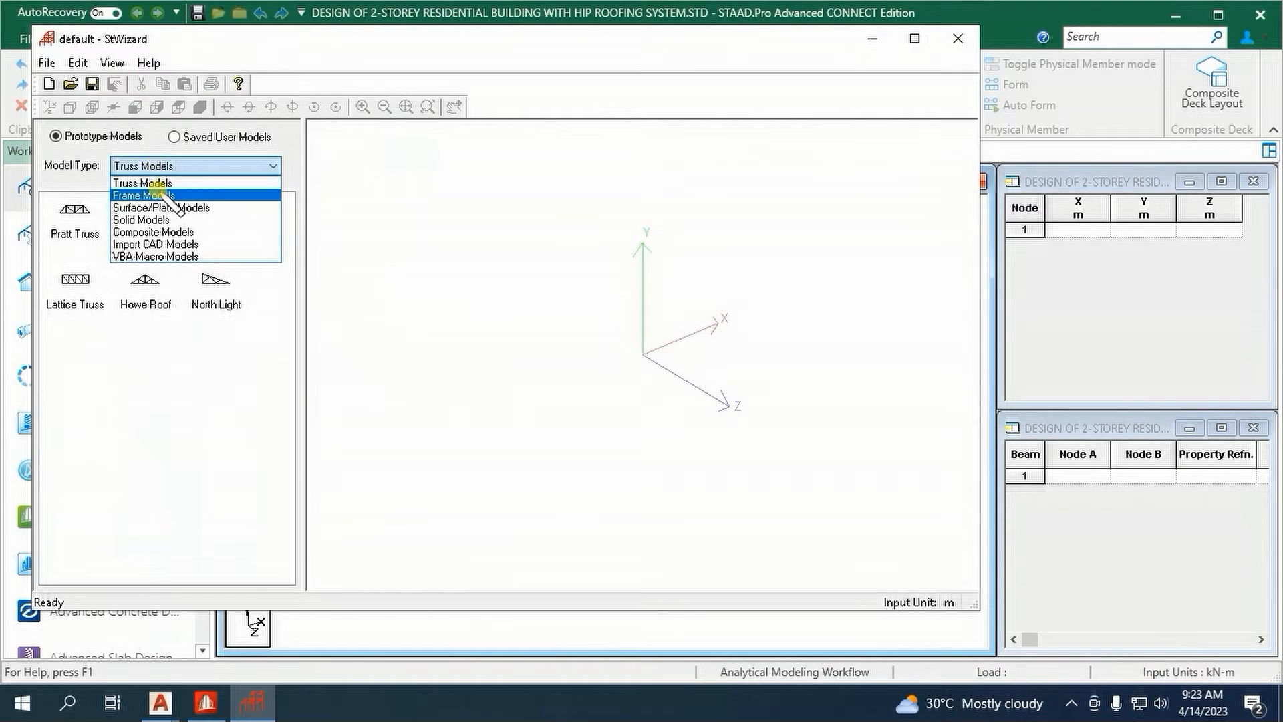
left_click(153, 195)
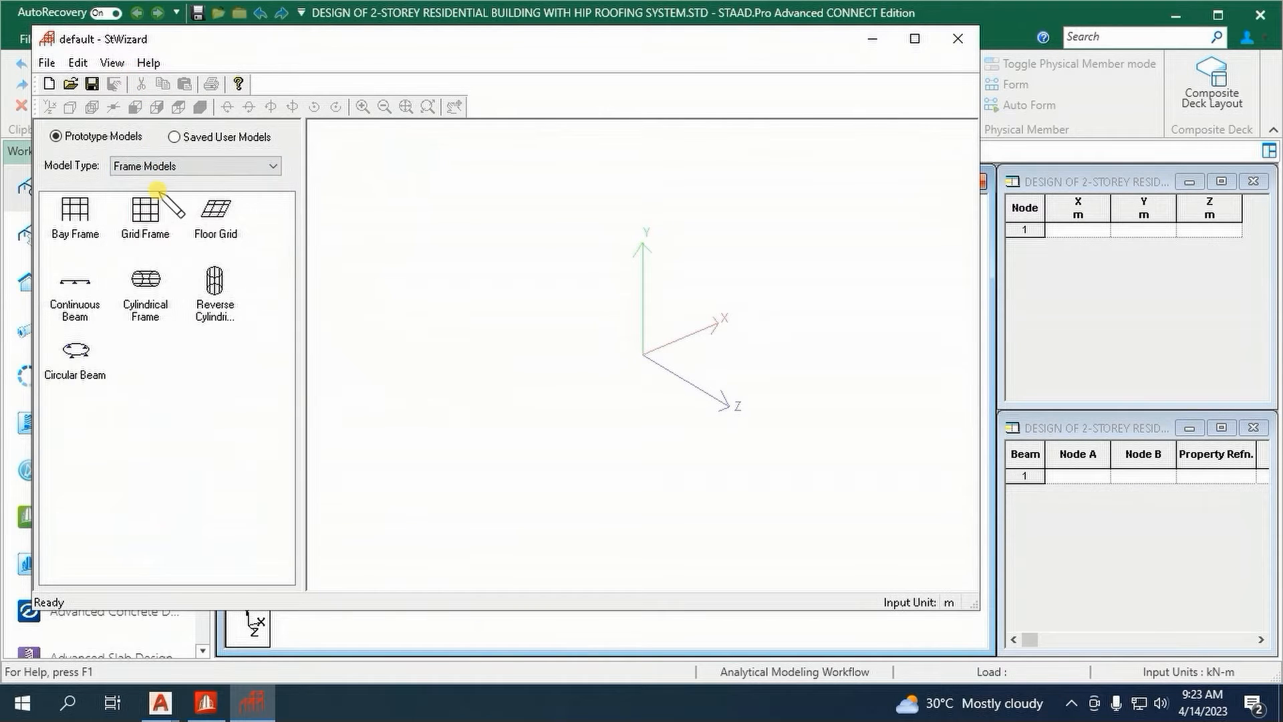
double_click(75, 212)
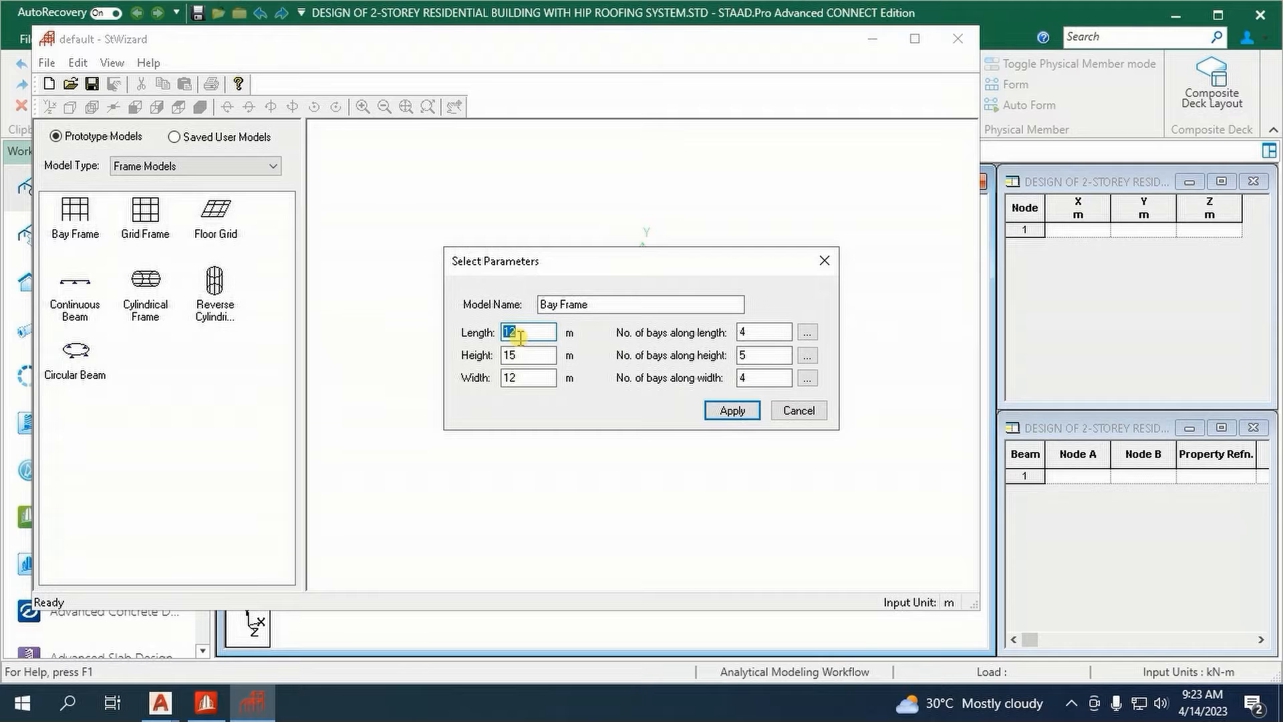
- Set the bay frame's length to 15 m with 3 bays and accept equal bay lengths of 5 m
type("15")
left_click_drag(759, 334, 679, 334)
type("3")
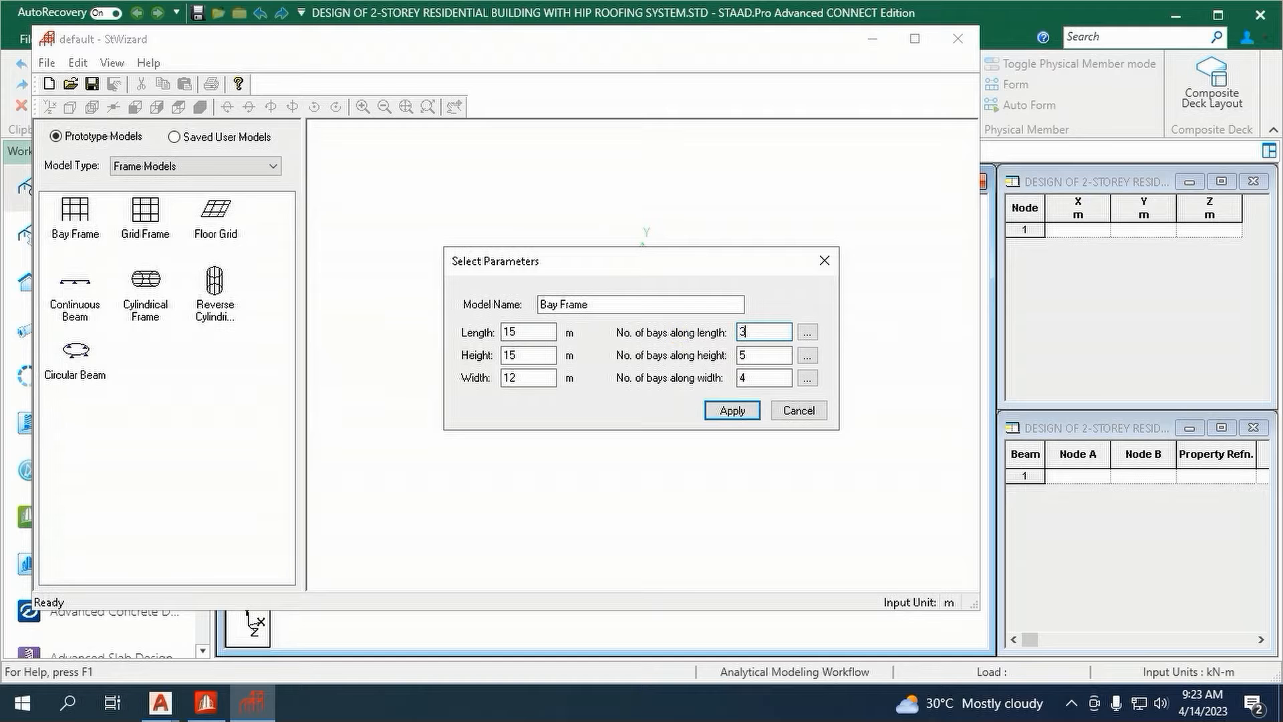
left_click(807, 332)
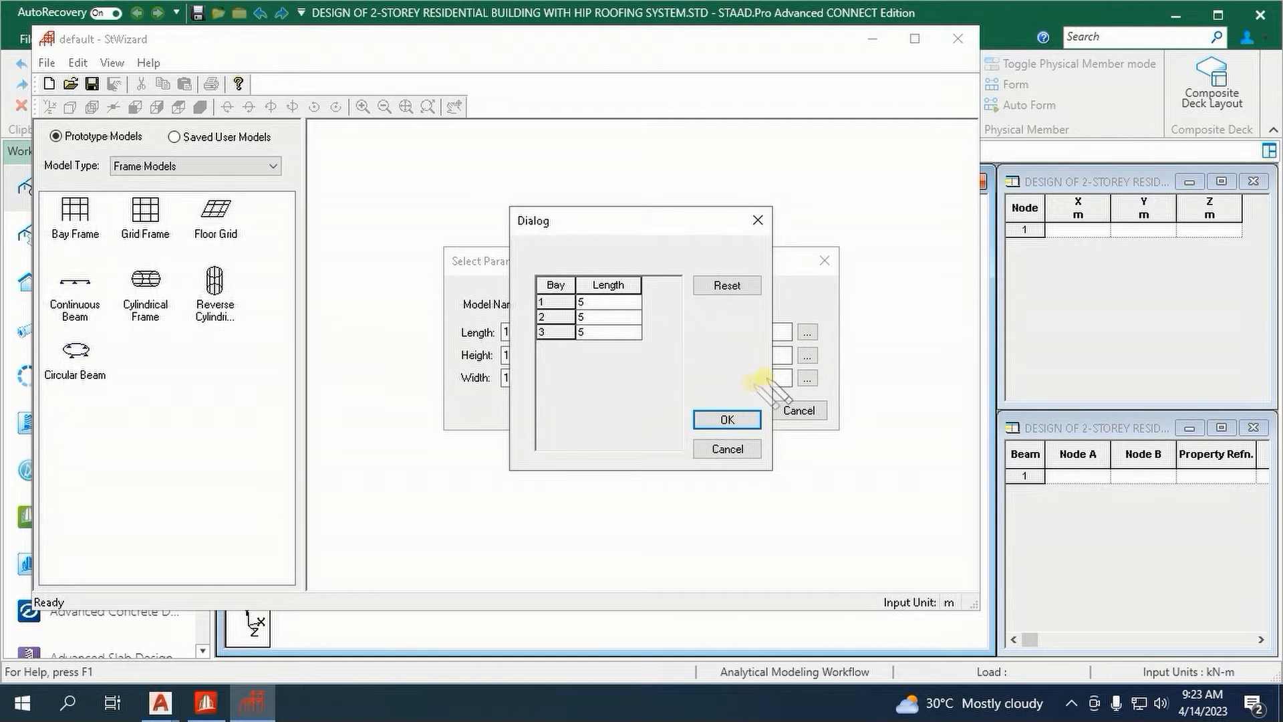
left_click(727, 420)
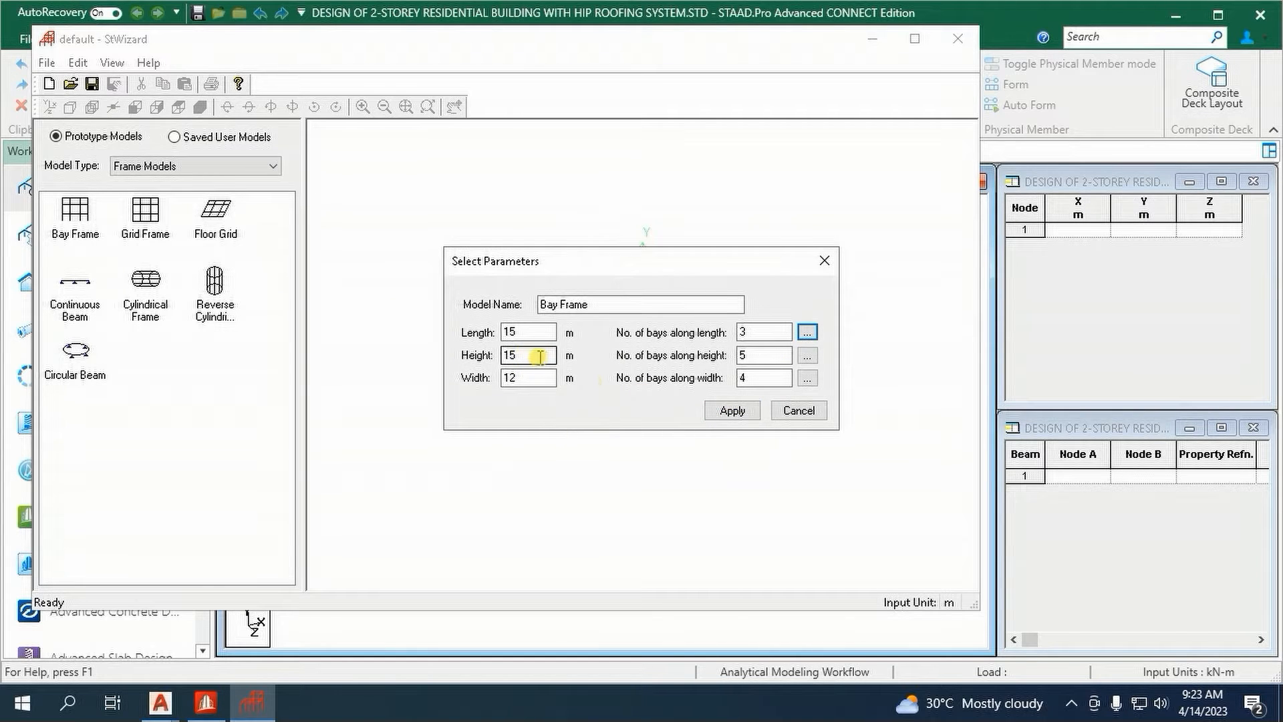
- Set the frame's height to 8.6 m with 3 bays along the height, spaced 2, 3.6 and 3 m
left_click_drag(535, 357, 446, 359)
type("8.6")
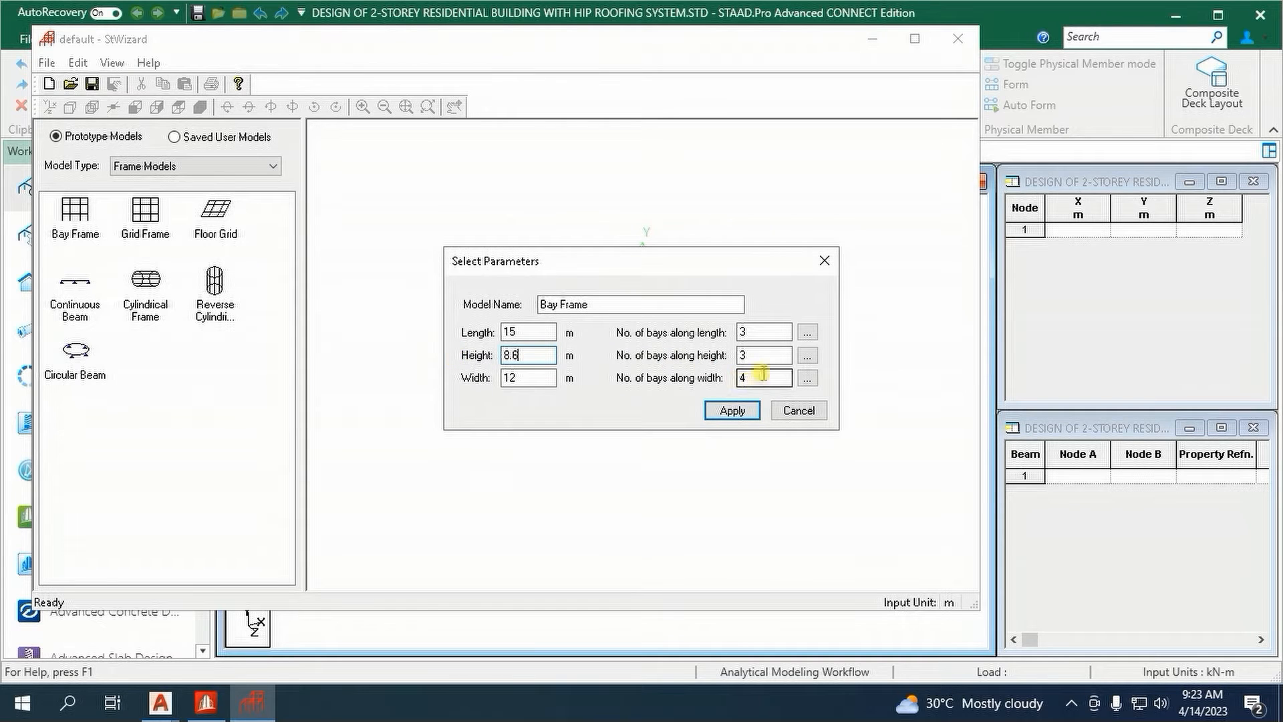
left_click(807, 355)
left_click(607, 302)
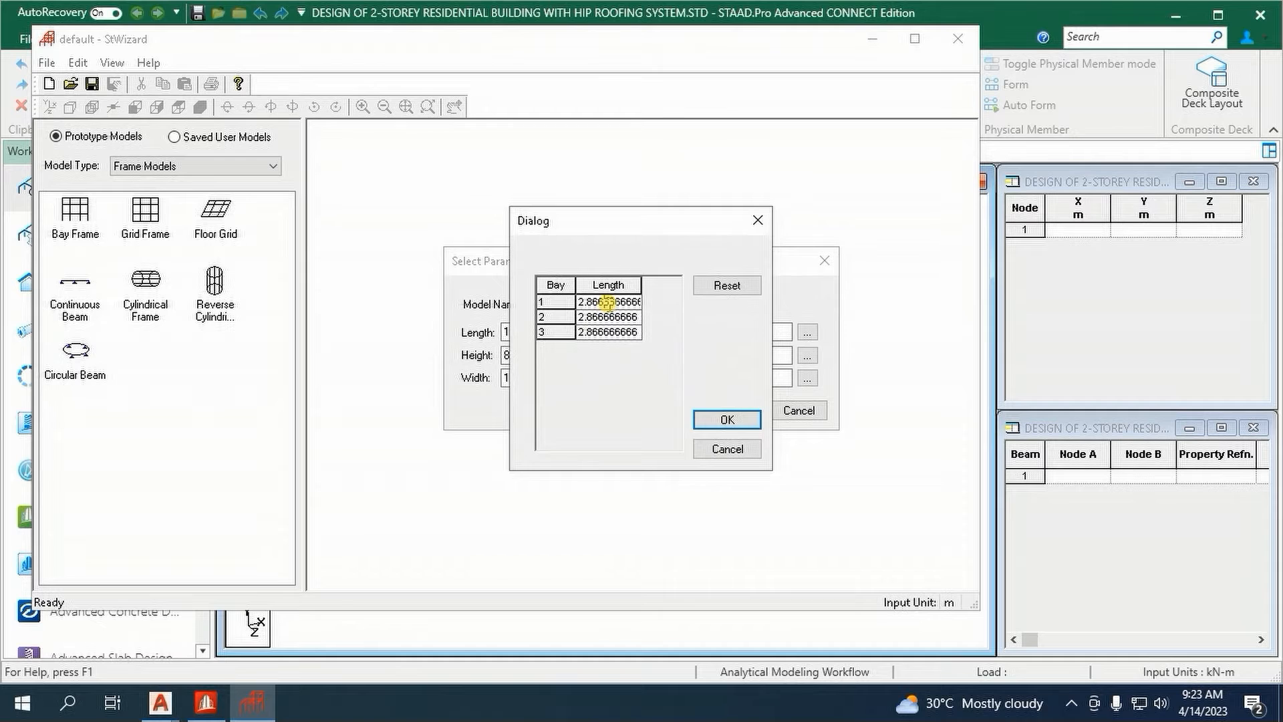
double_click(607, 302)
type("2")
left_click(611, 317)
double_click(610, 316)
type("3.6")
left_click(625, 332)
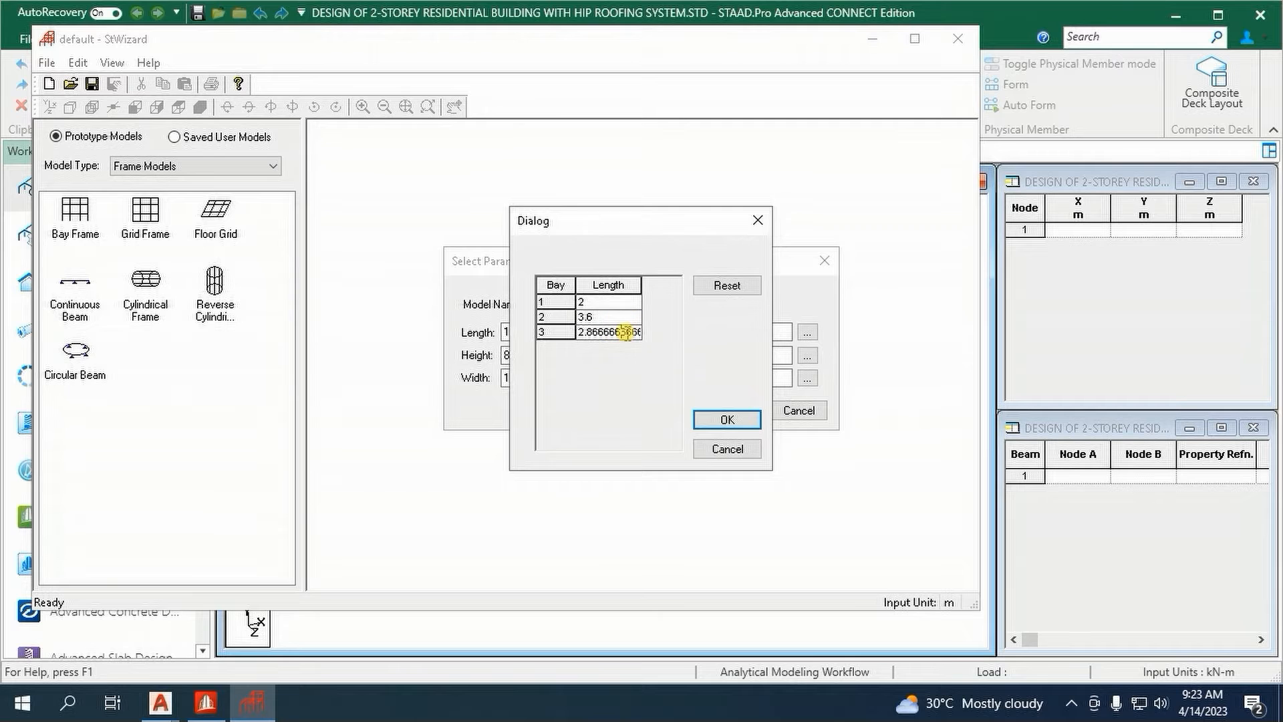
double_click(625, 332)
type("3")
key("Return")
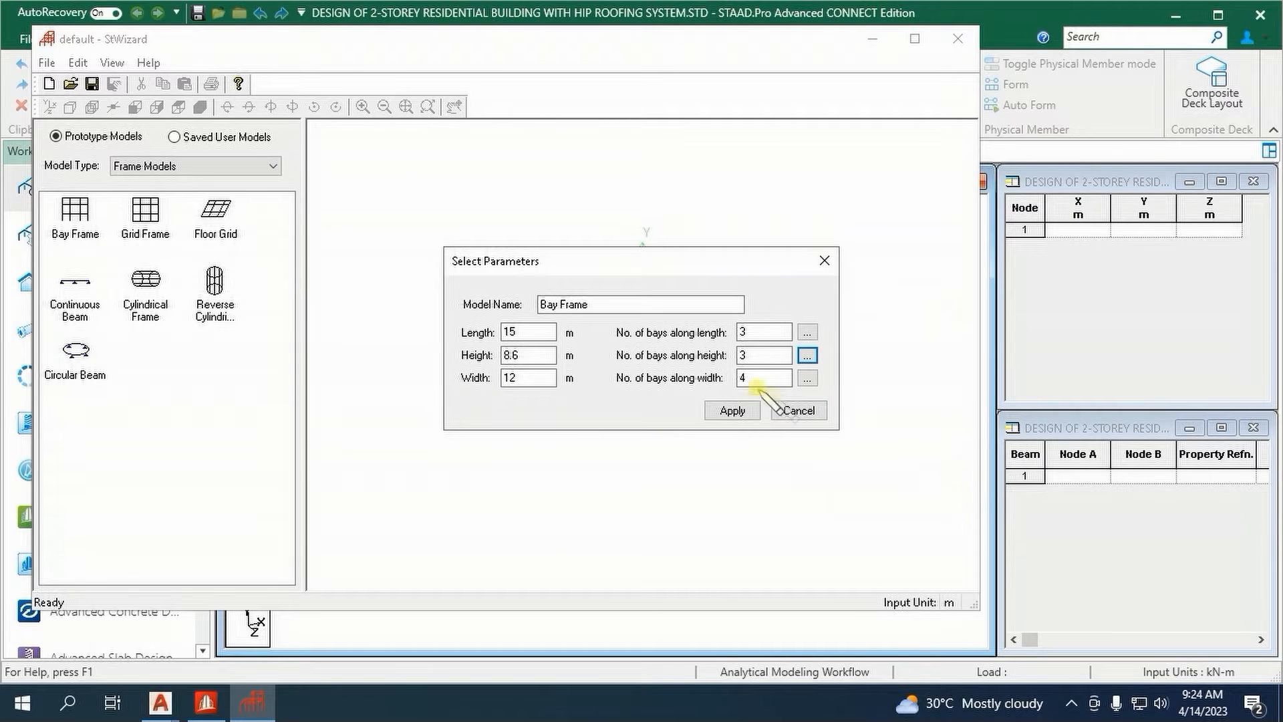
- Set the frame's width to 10 m with 2 bays along the width and generate the bay frame
double_click(530, 376)
type("10")
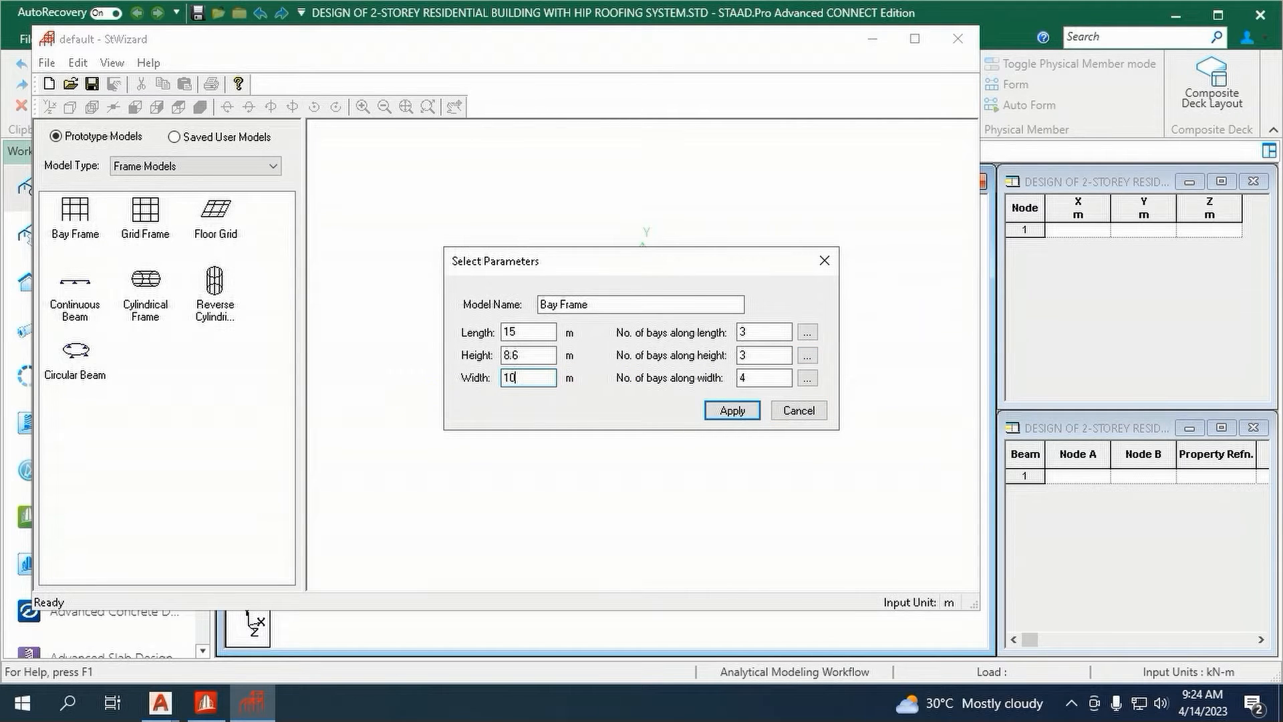
double_click(741, 378)
type("2")
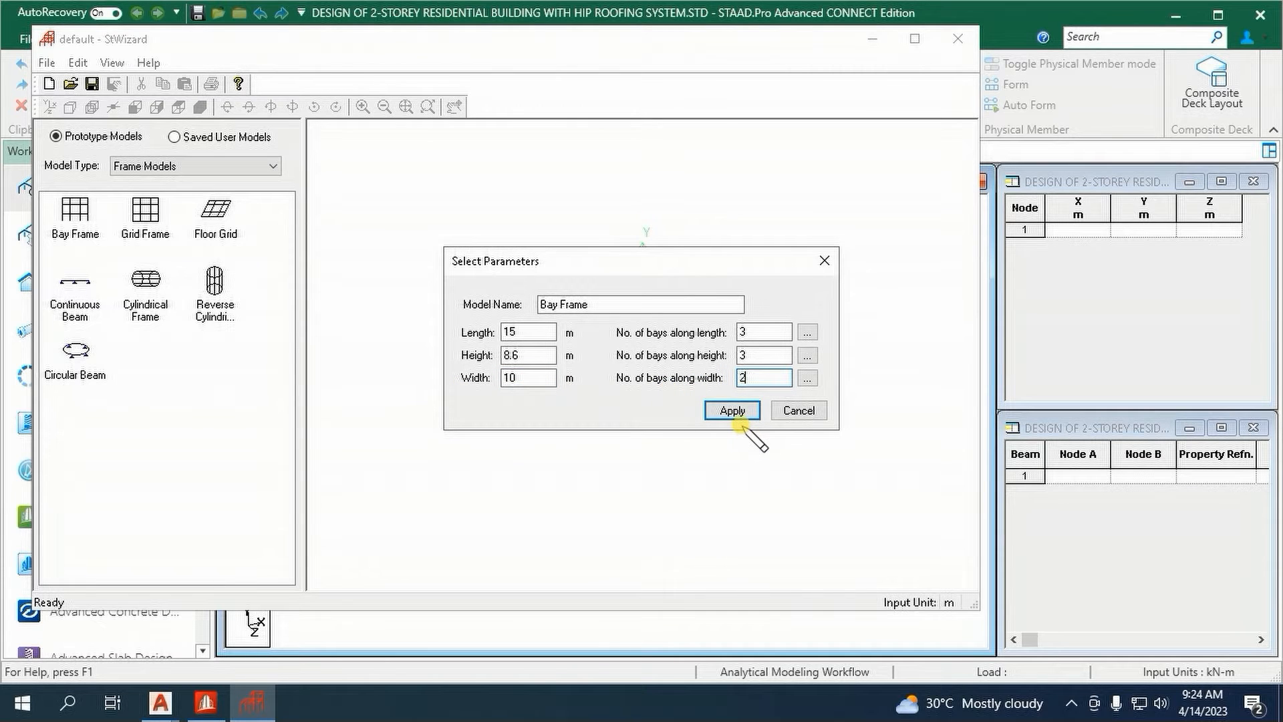
left_click(735, 410)
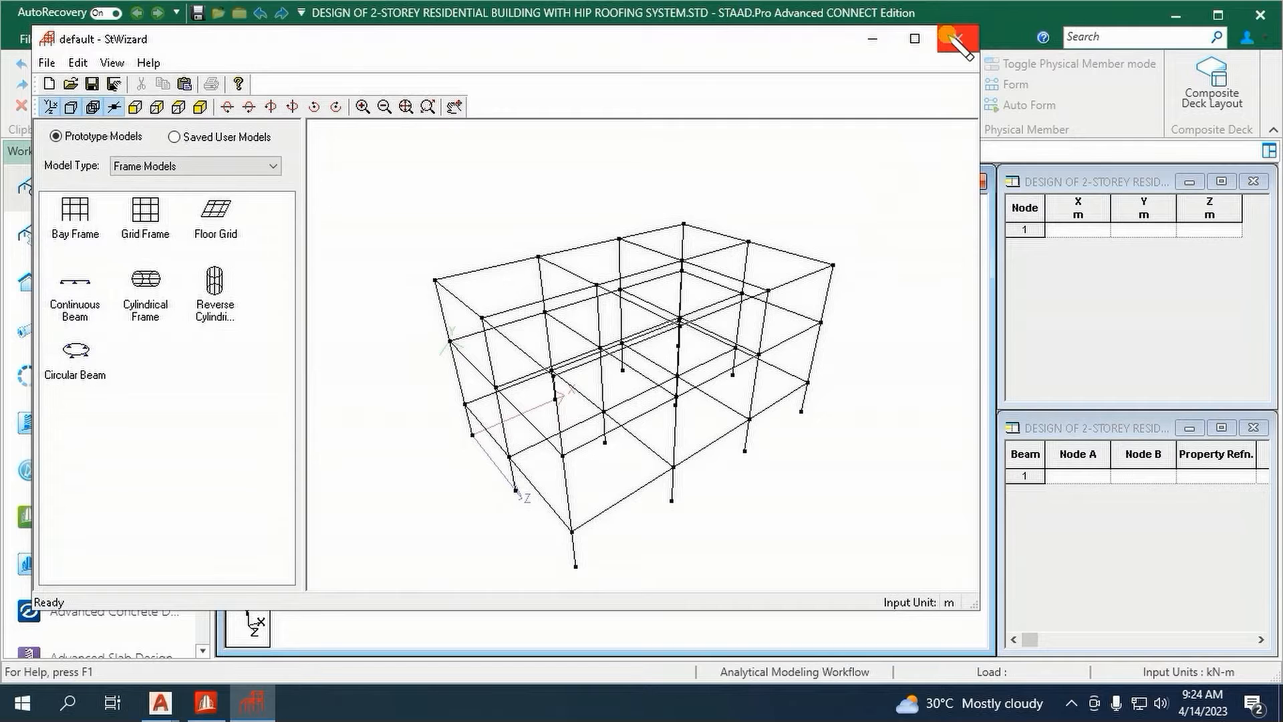
- Close the wizard and transfer the prototype frame into the STAAD.Pro model at X, Y and Z offsets of 0
left_click(958, 39)
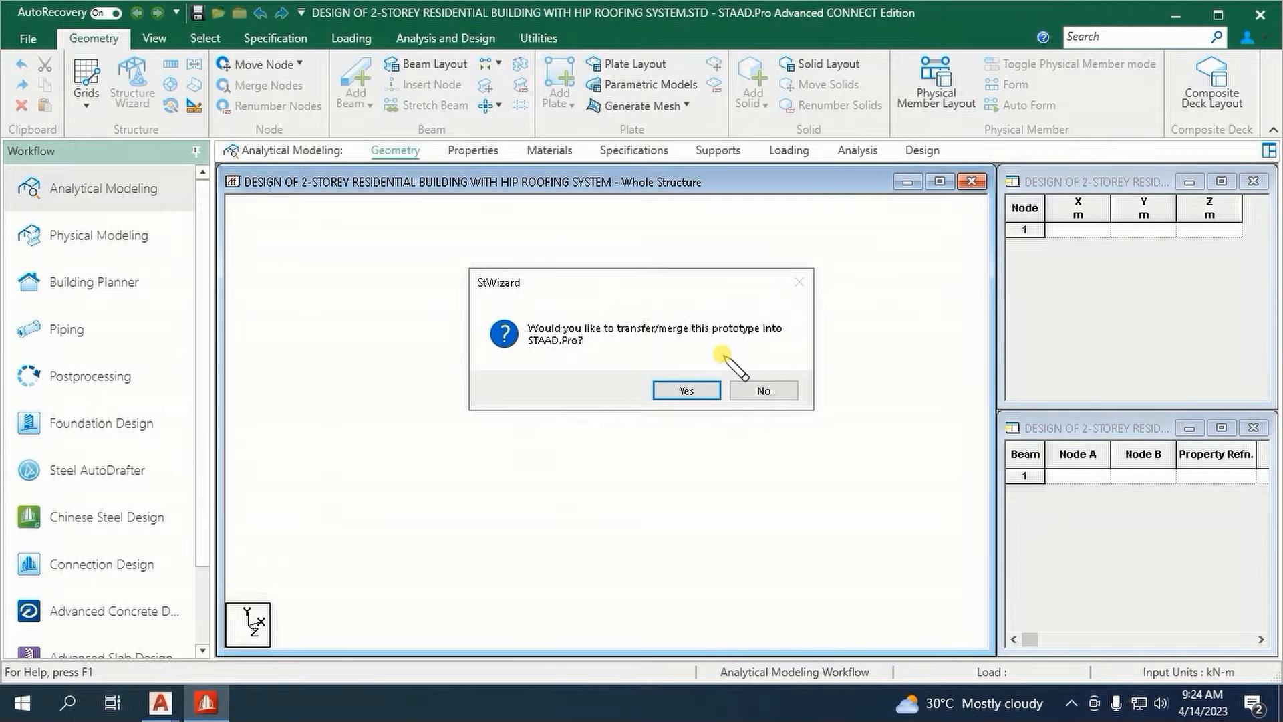
left_click(703, 390)
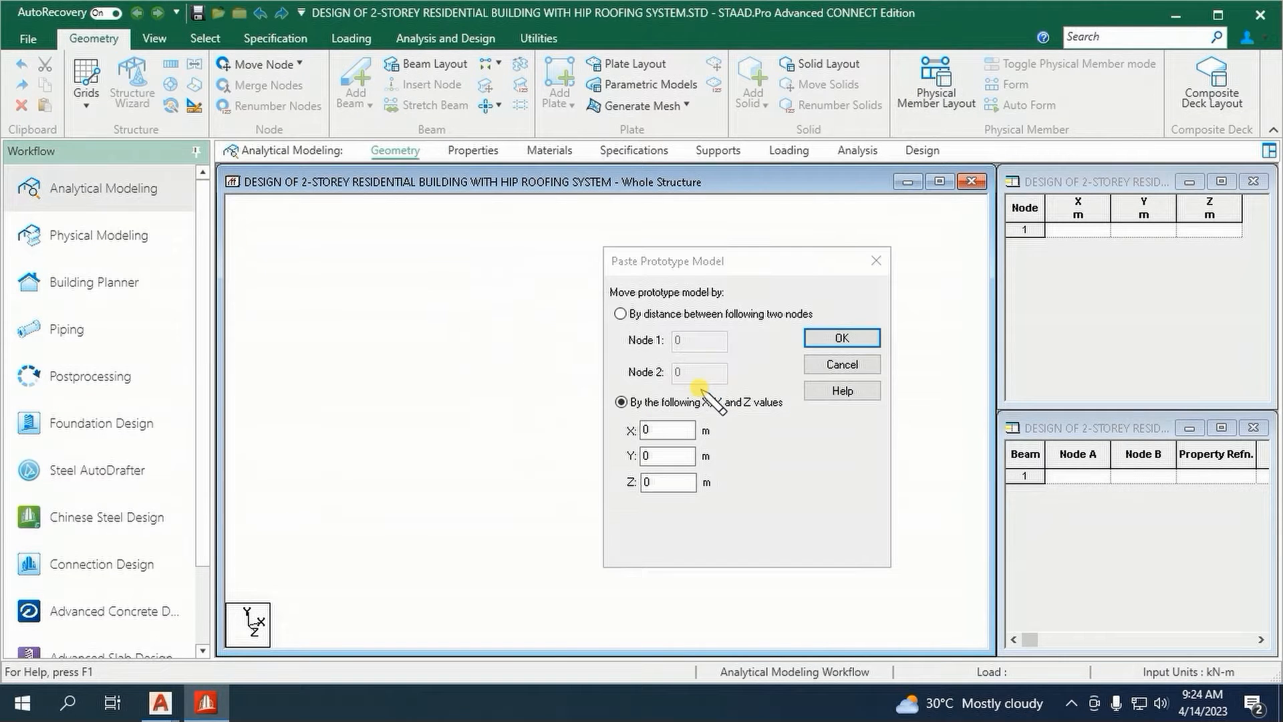
left_click(815, 341)
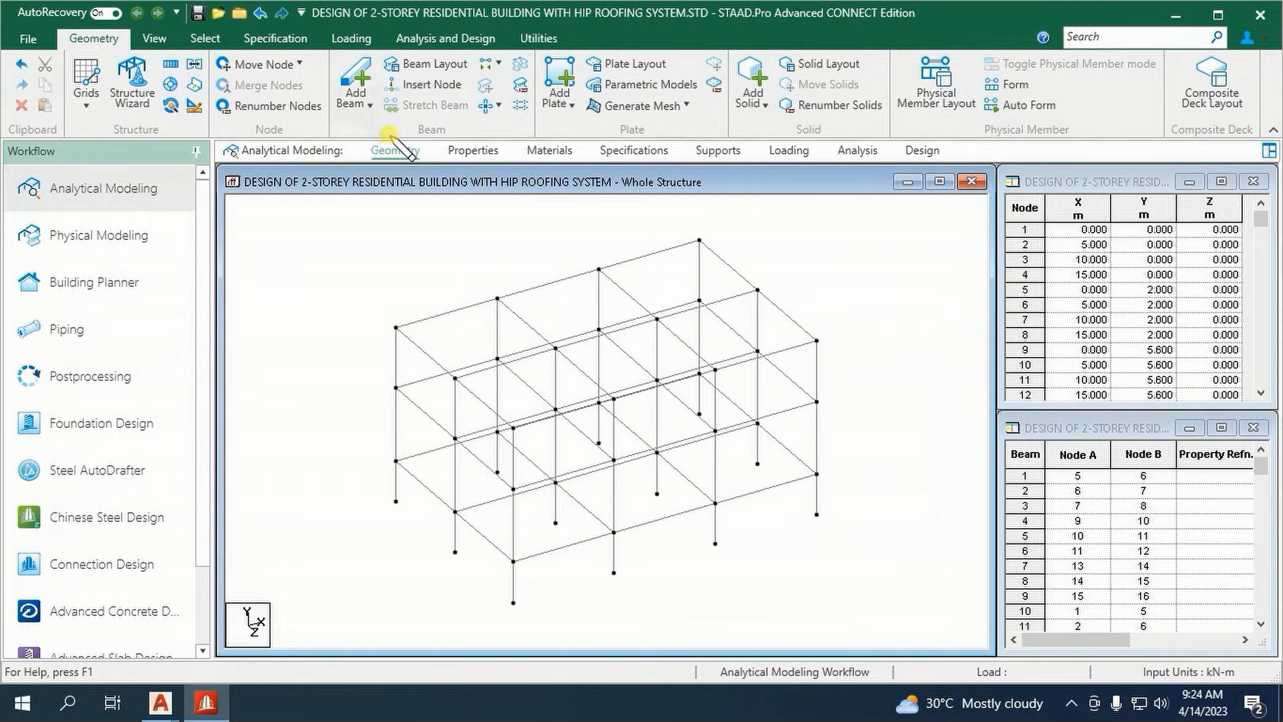
- Compare the frame's plan view with the roof framing drawing in AutoCAD, and return to the isometric view in STAAD.Pro
left_click(154, 38)
left_click(386, 66)
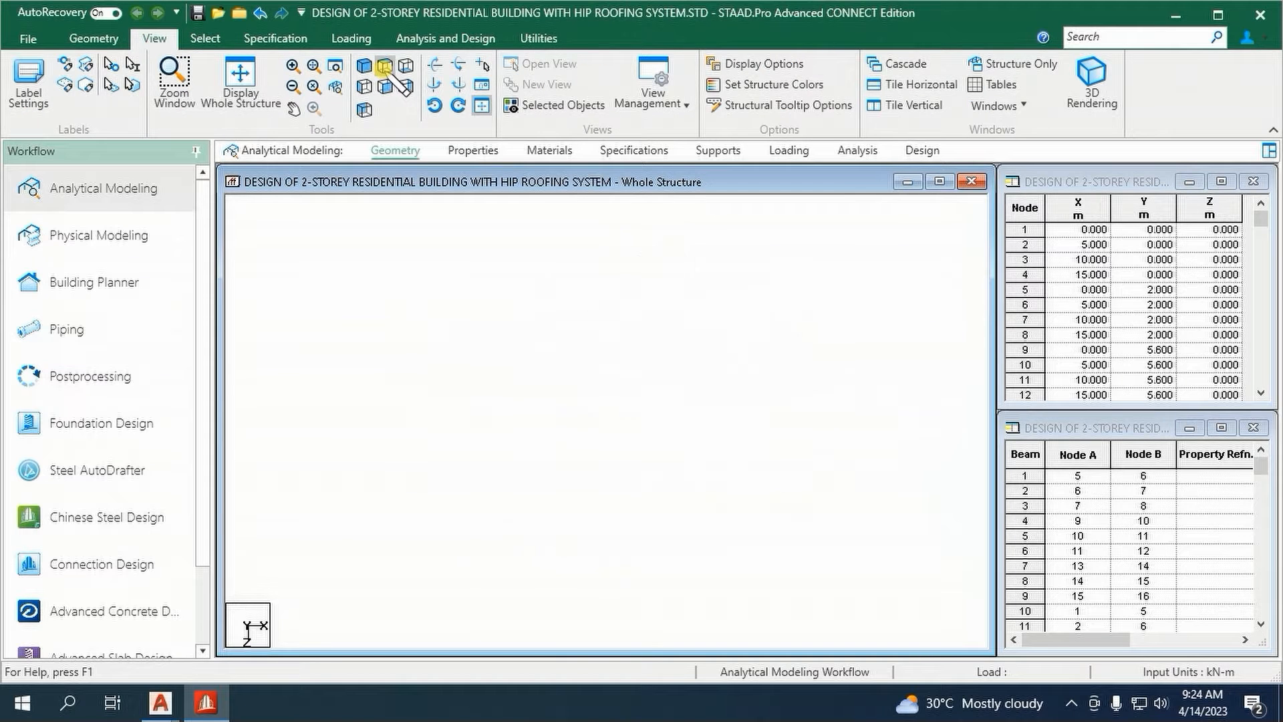
mouse_move(162, 705)
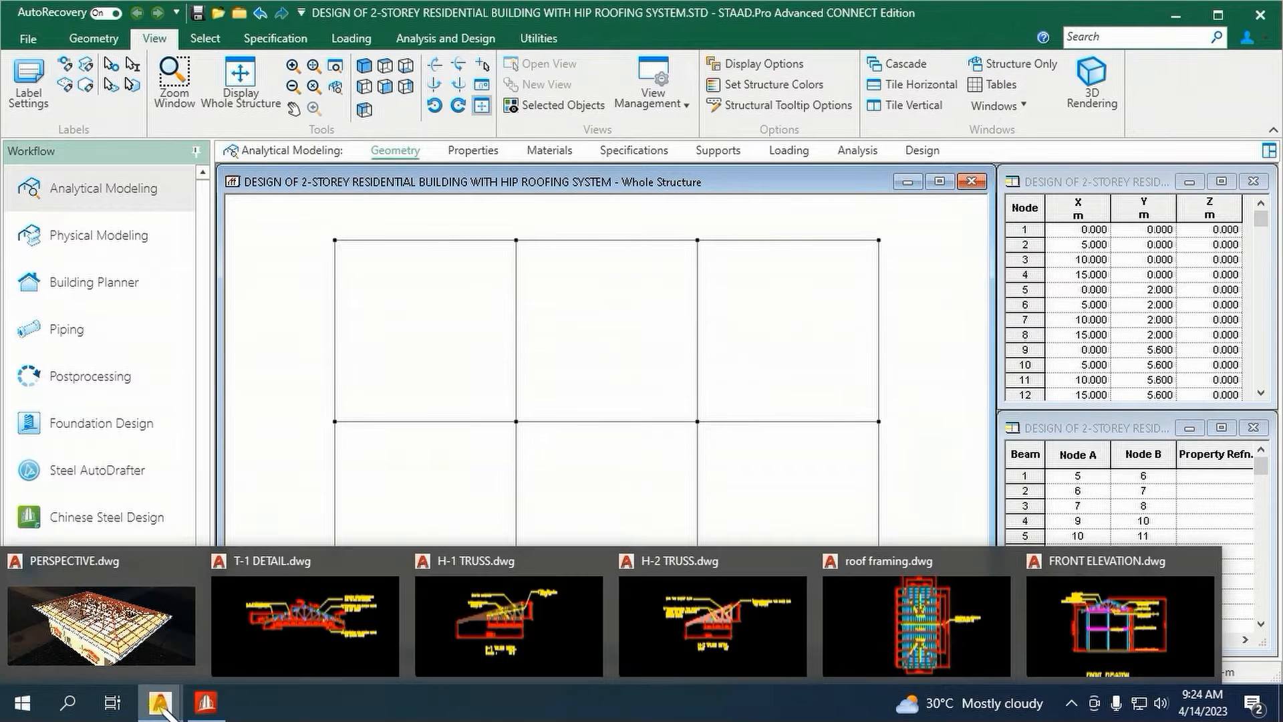
left_click(896, 619)
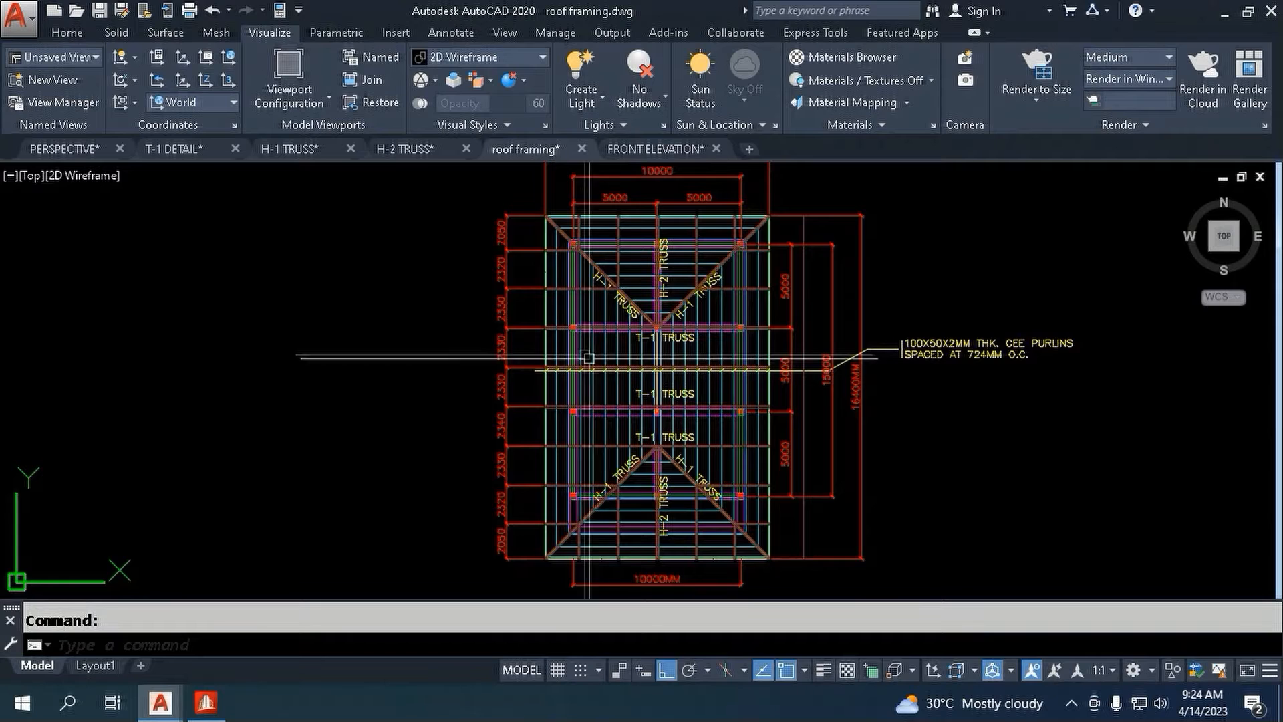
scroll(614, 376, "down", 2)
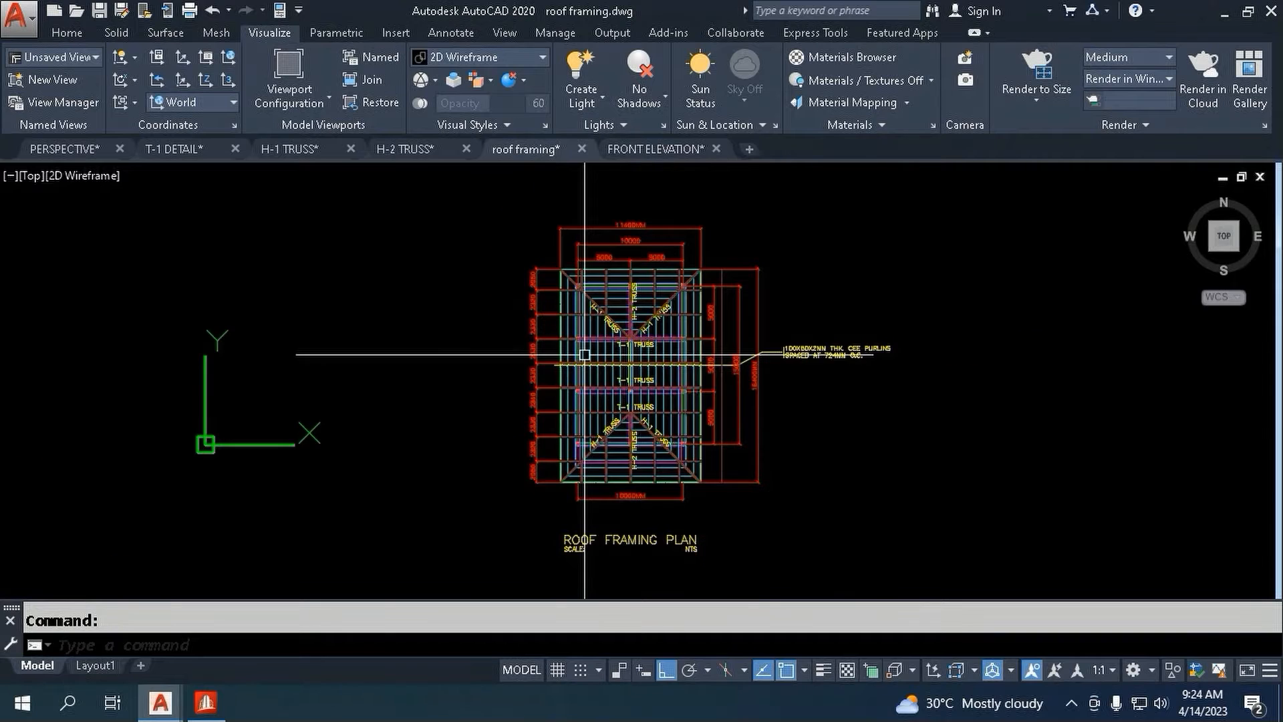
left_click(208, 703)
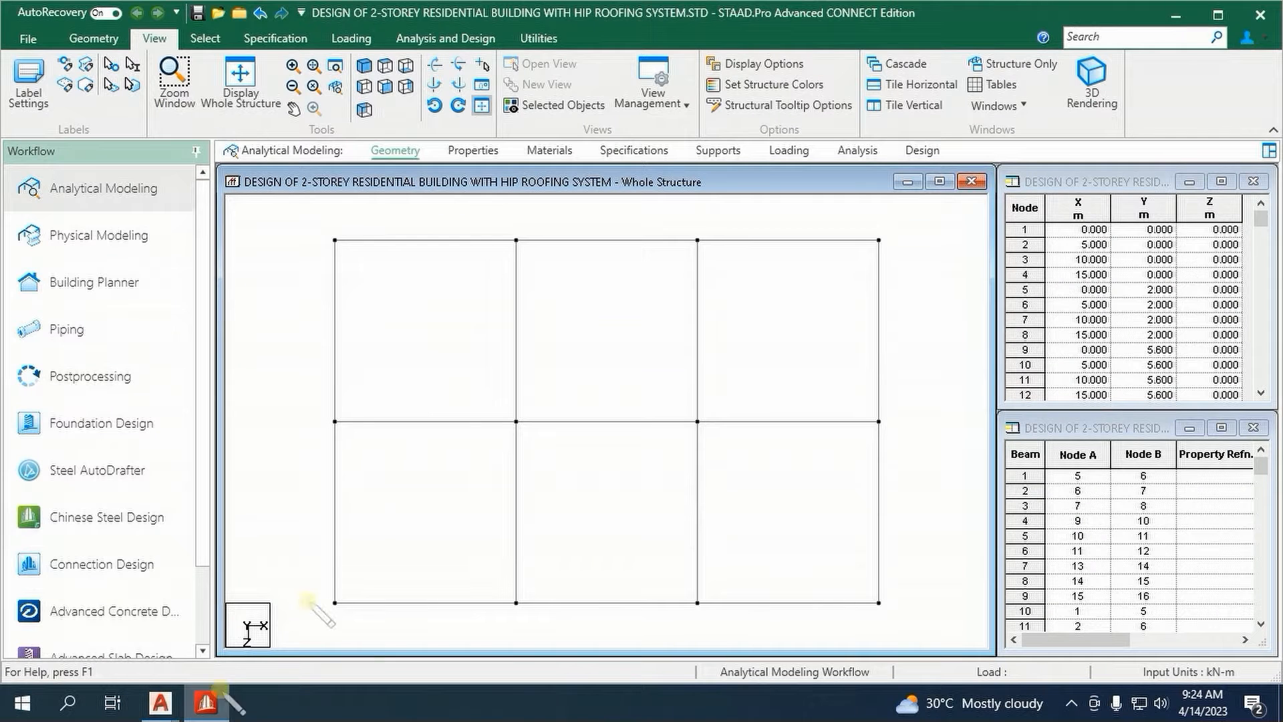
left_click(364, 65)
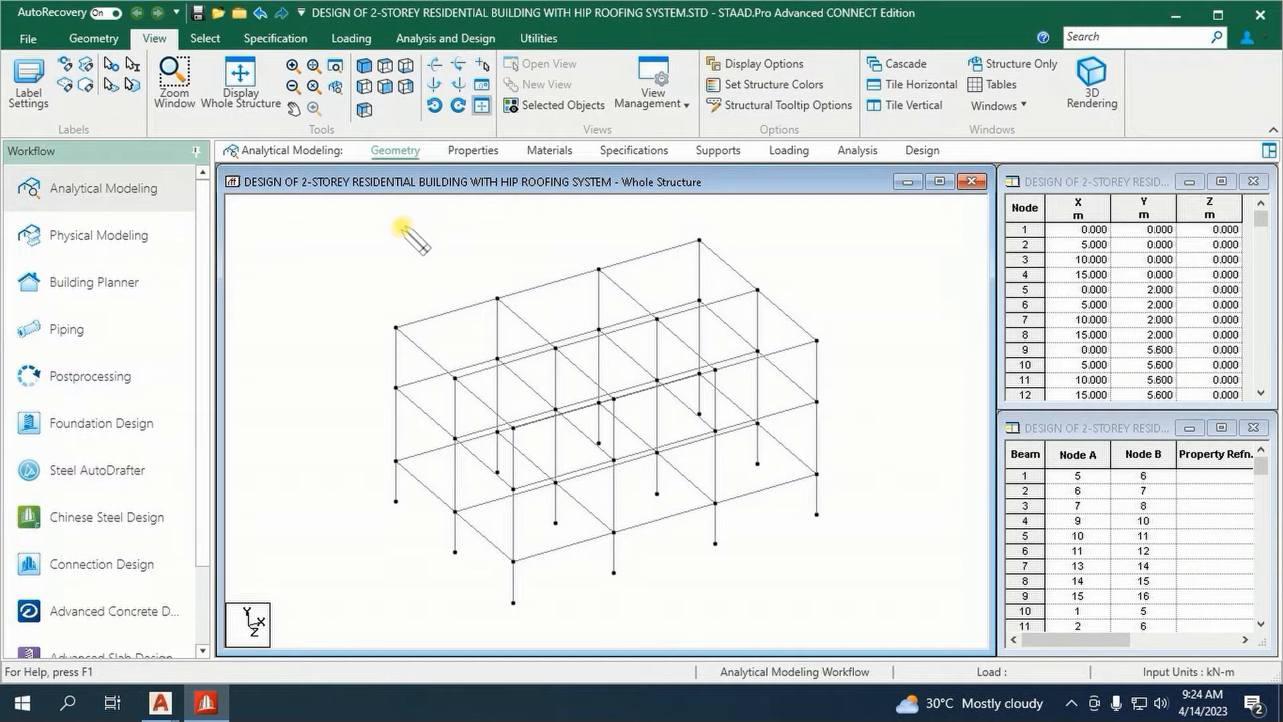
- Rotate the whole frame 90 degrees in Move mode about the vertical axis through nodes 1 and 13
left_click_drag(333, 221, 930, 627)
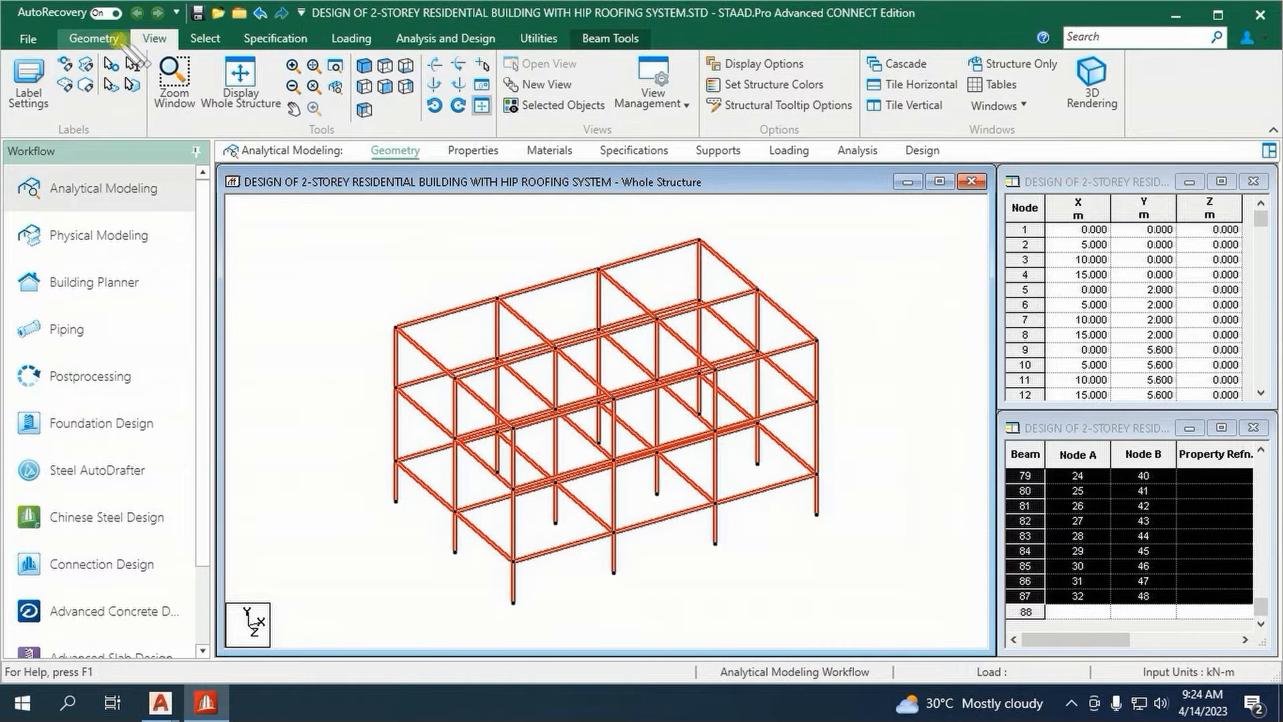
left_click(93, 38)
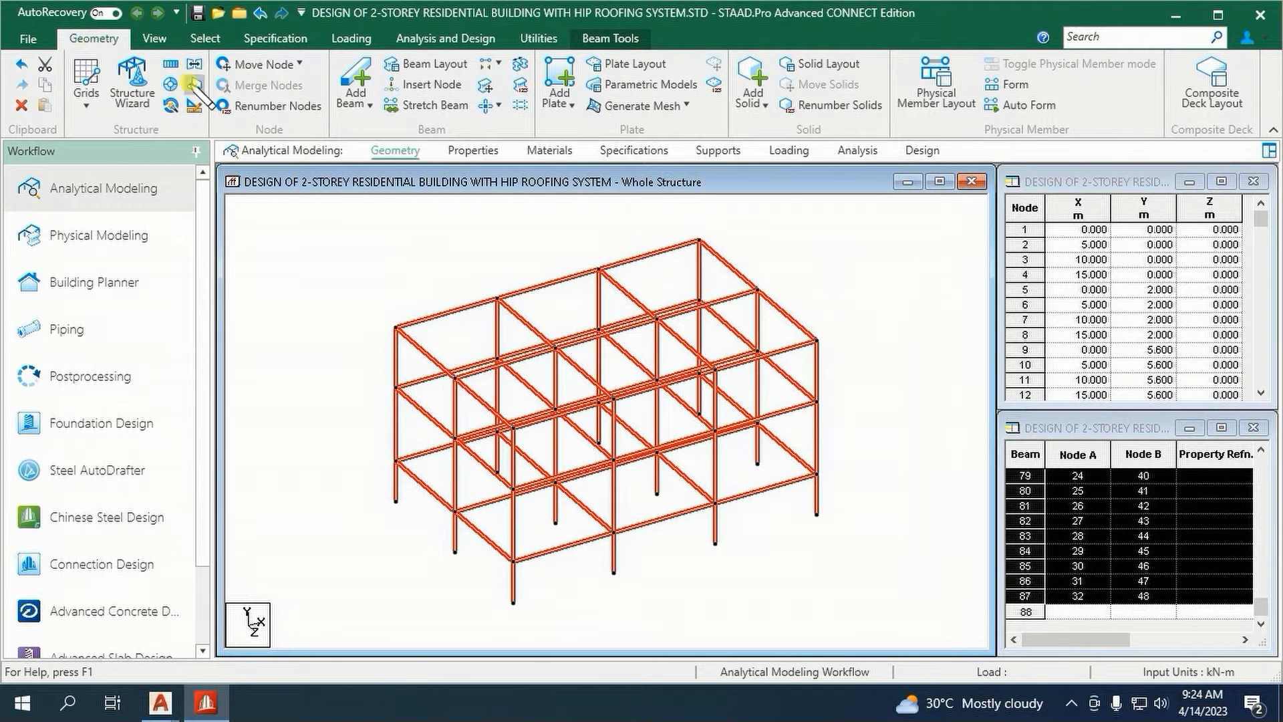
left_click(171, 105)
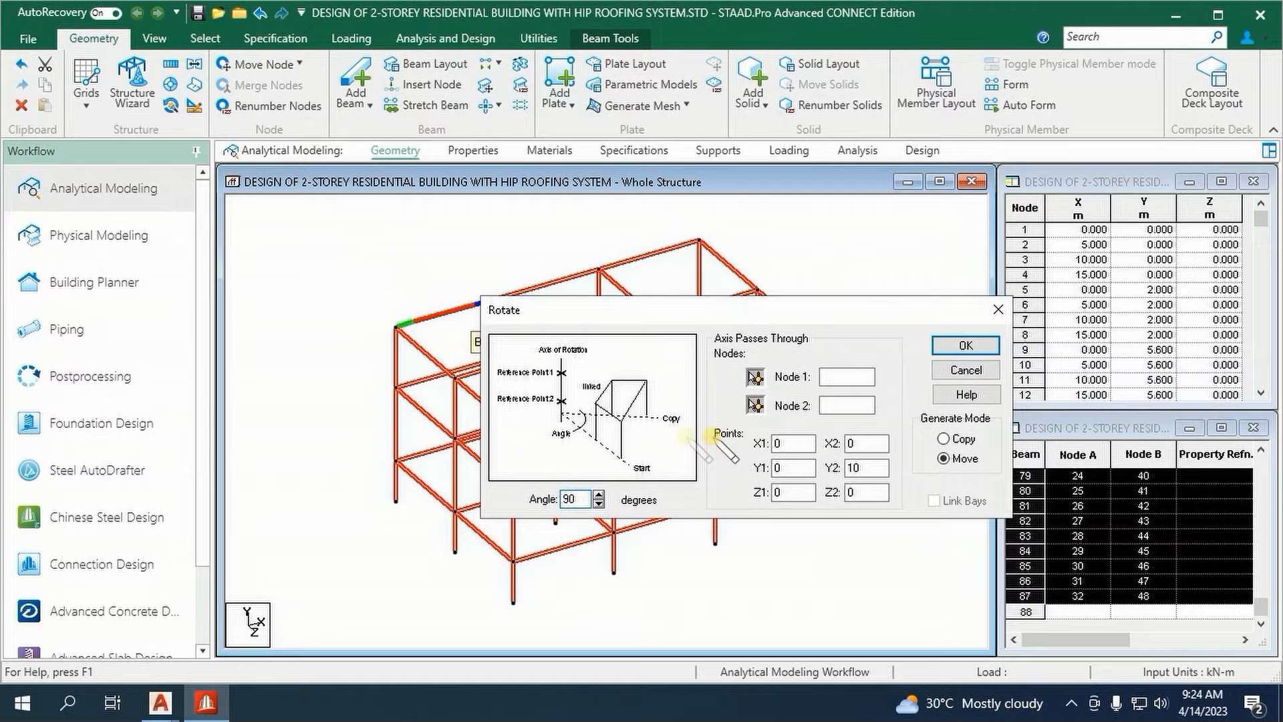
left_click(397, 503)
left_click(755, 405)
left_click(397, 328)
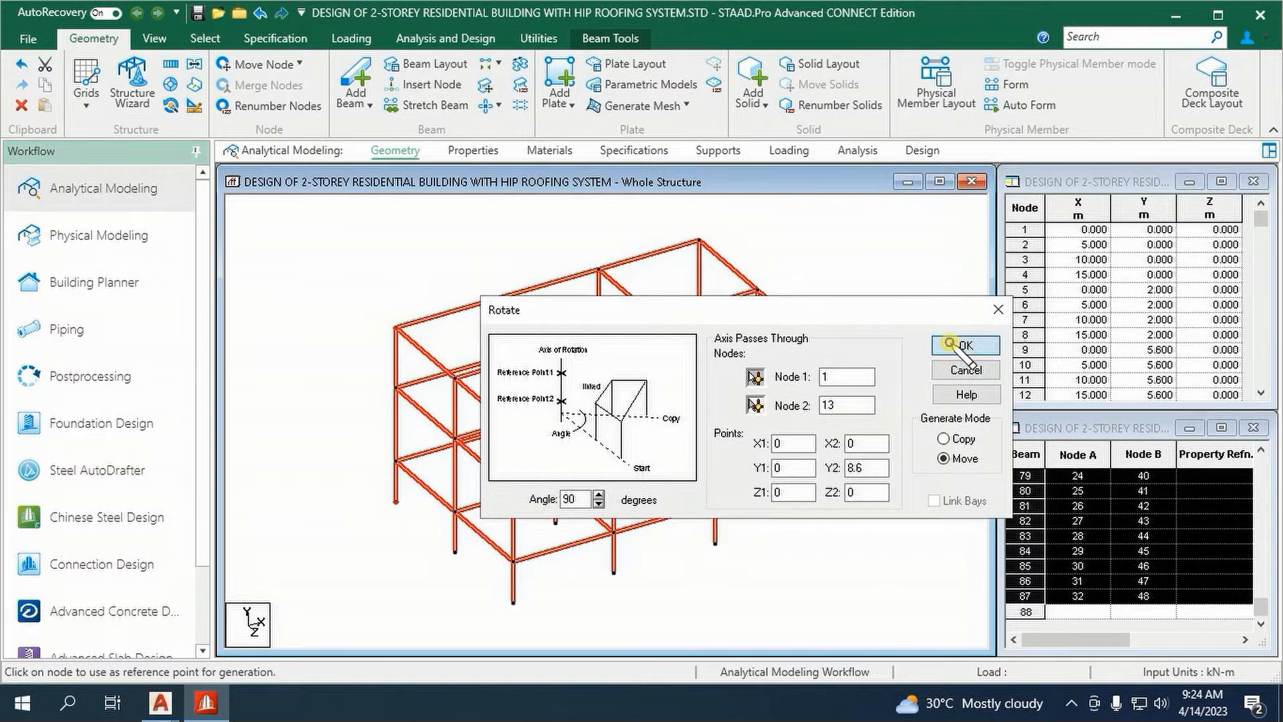
left_click(953, 344)
left_click(778, 411)
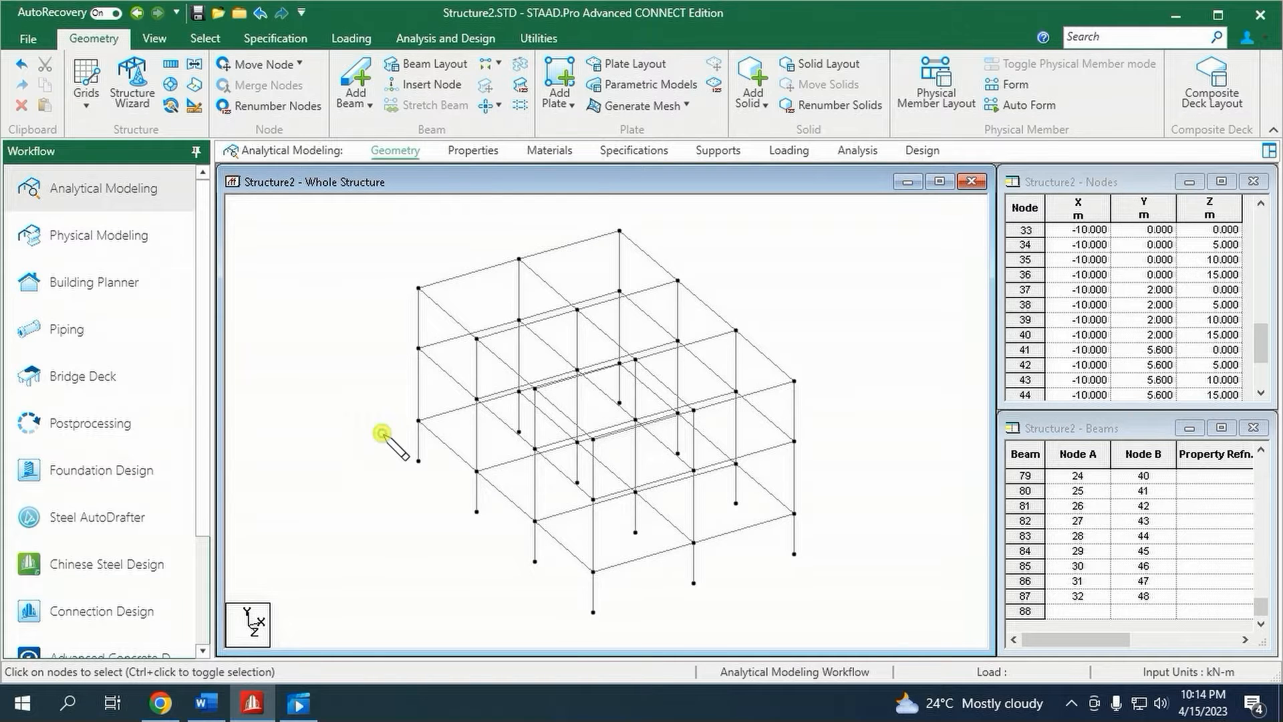
- Turn on the display of the coordinate axes at the origin in the whole-structure view
right_click(383, 435)
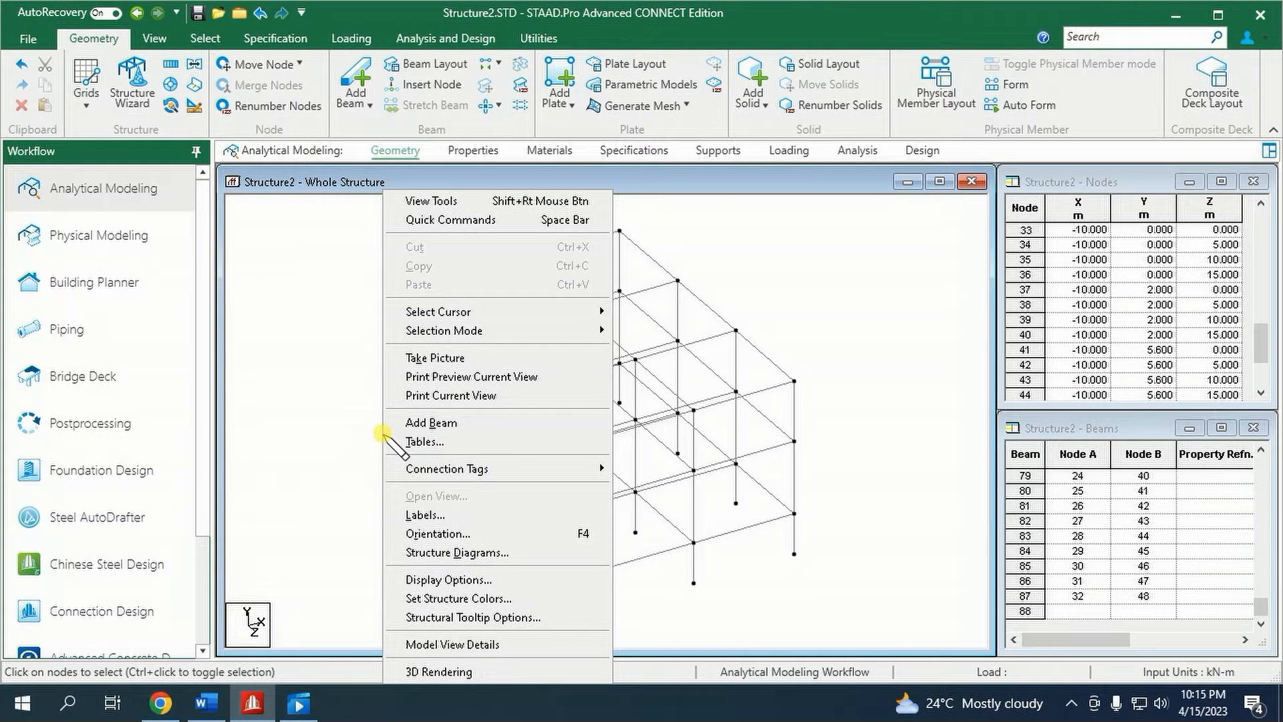
left_click(423, 515)
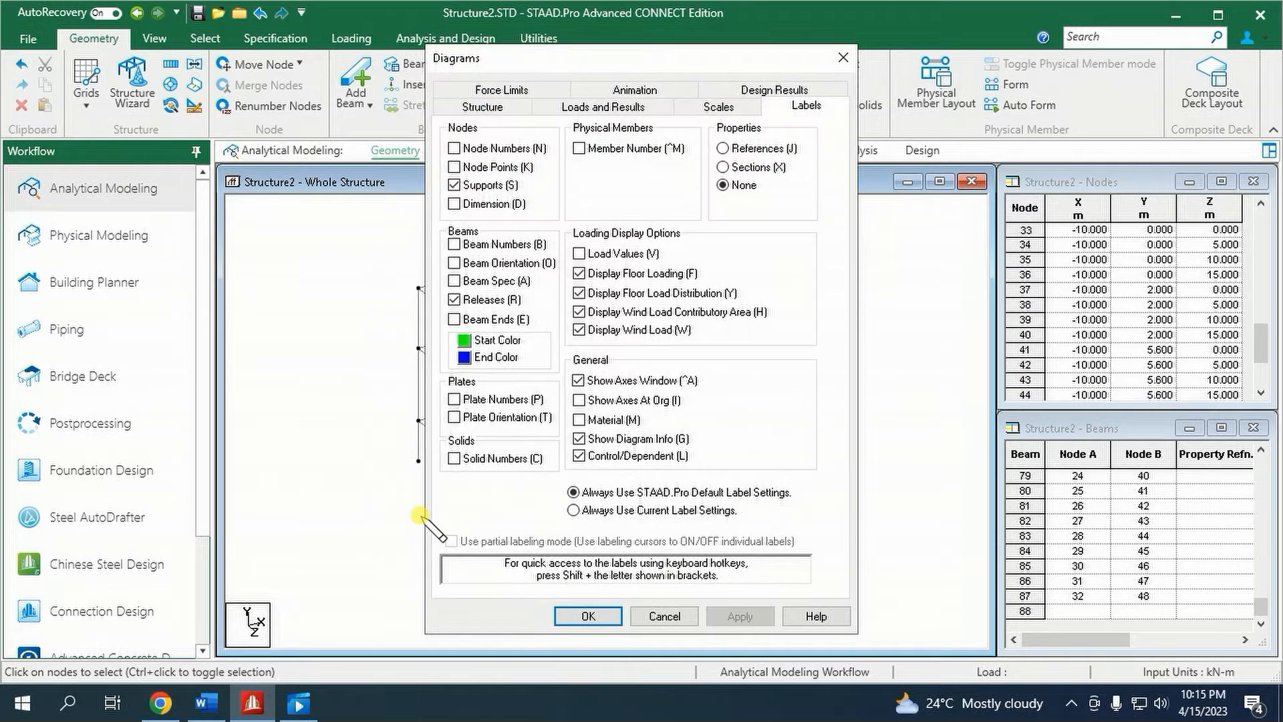
left_click(579, 401)
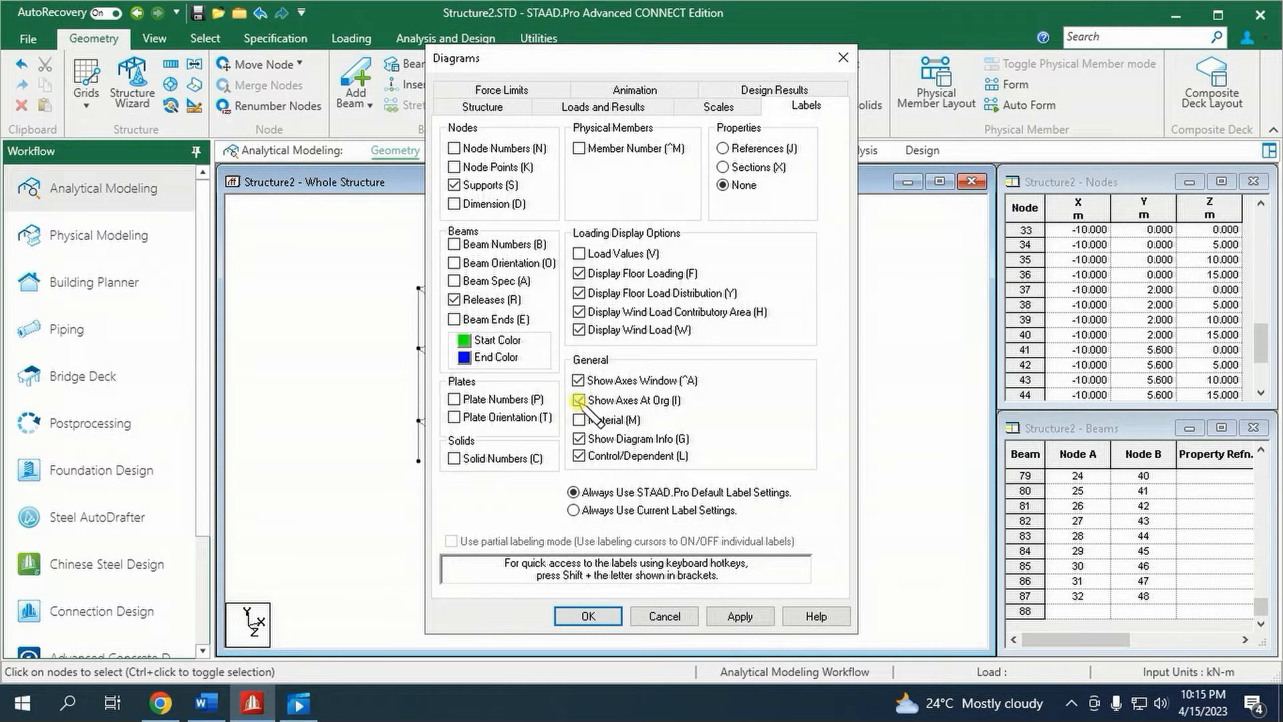
left_click(603, 618)
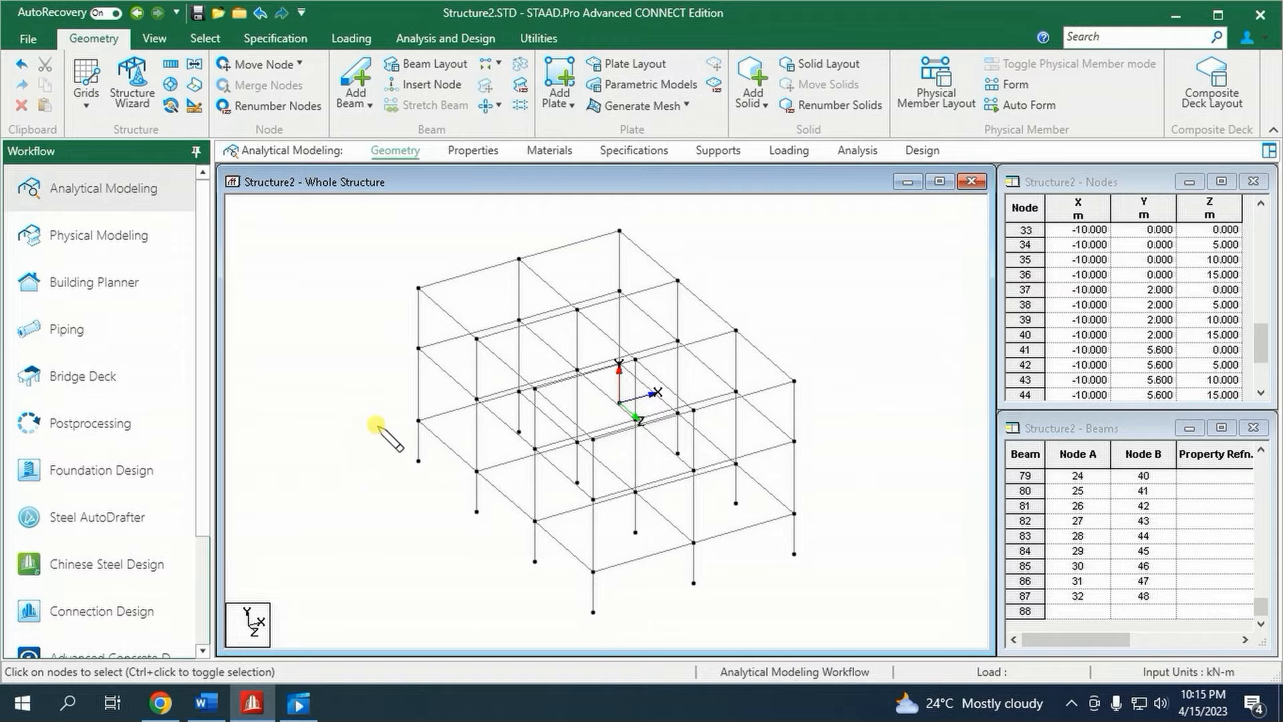
- Switch to the Nodes Cursor and check the coordinates of base corner node 33
right_click(369, 409)
mouse_move(487, 312)
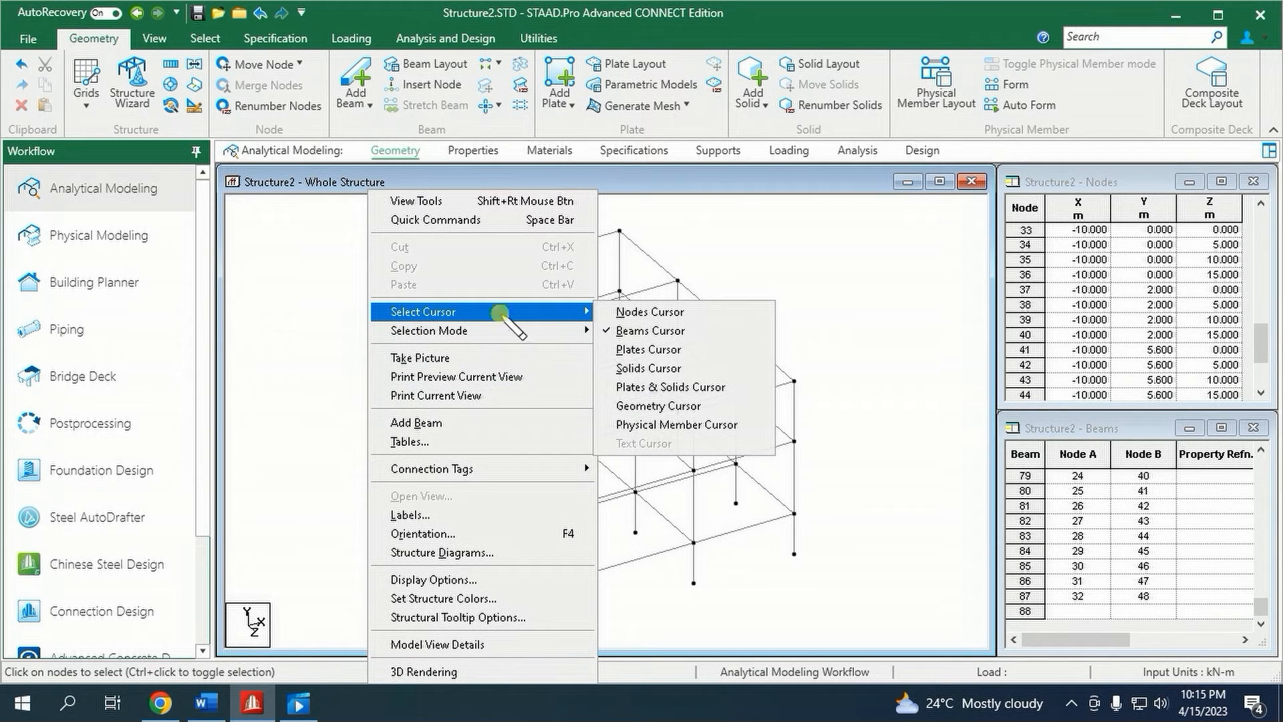
left_click(639, 311)
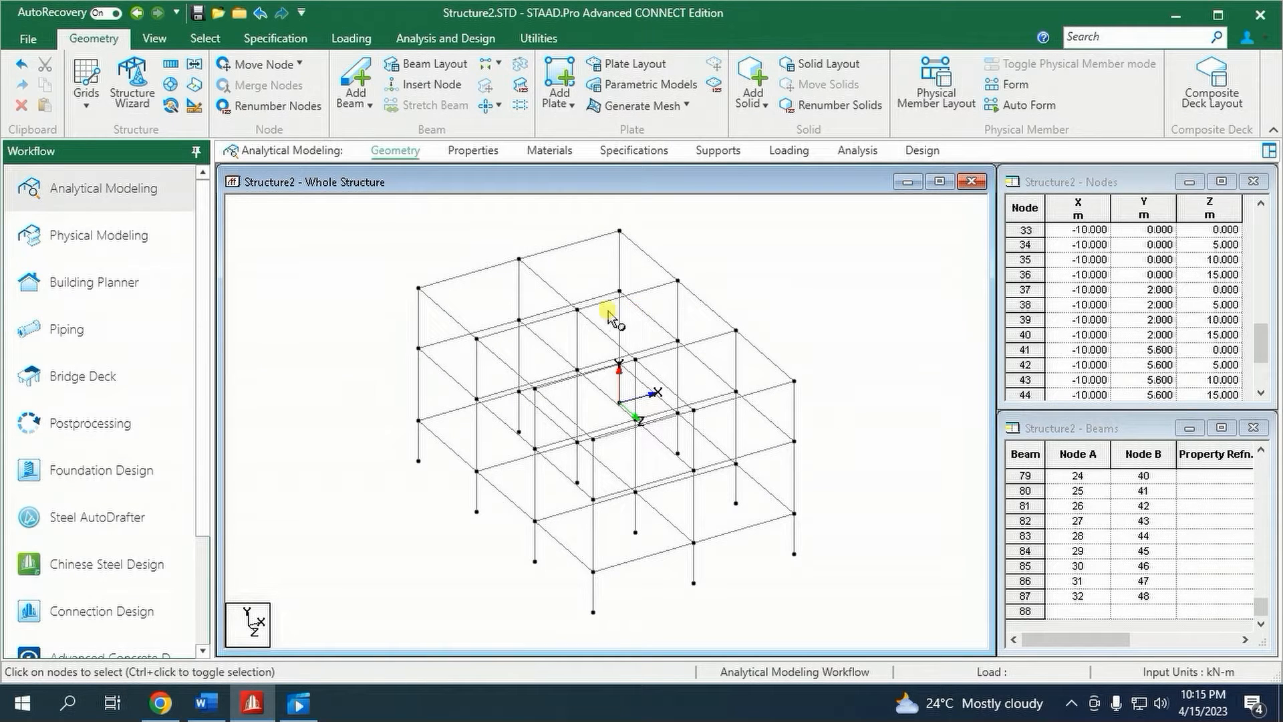
left_click(416, 462)
double_click(416, 462)
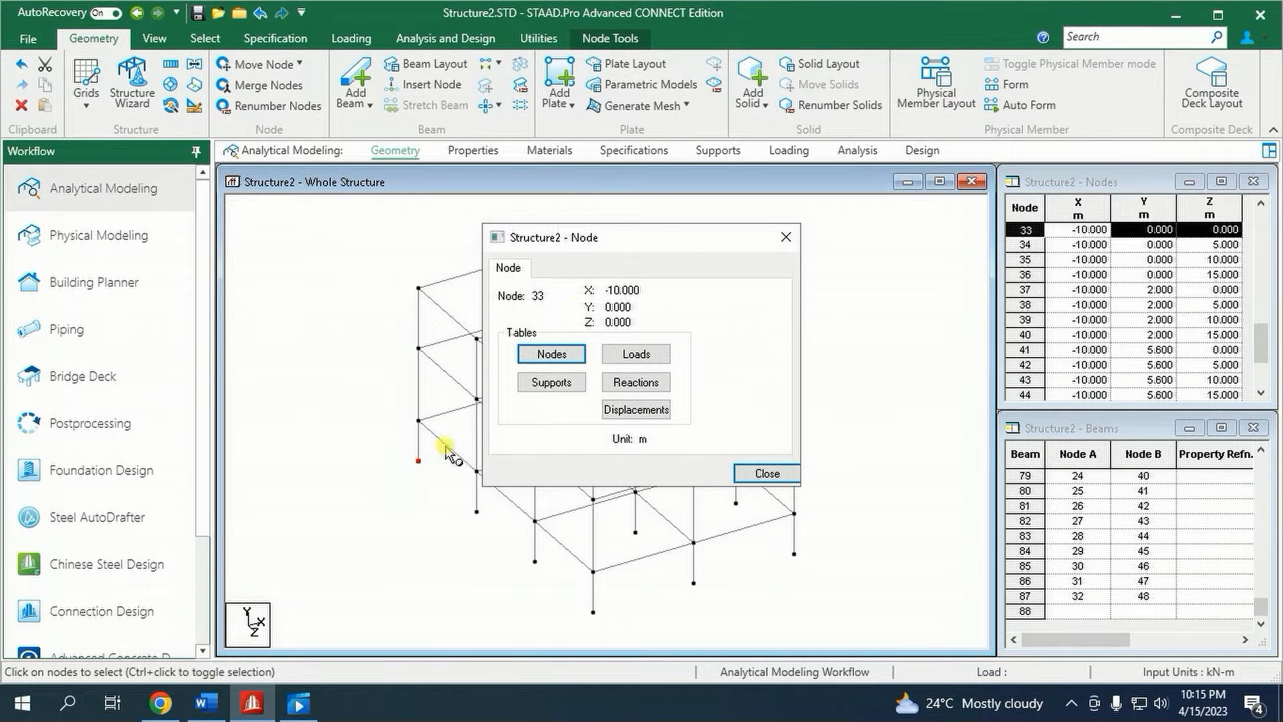
left_click_drag(606, 240, 415, 268)
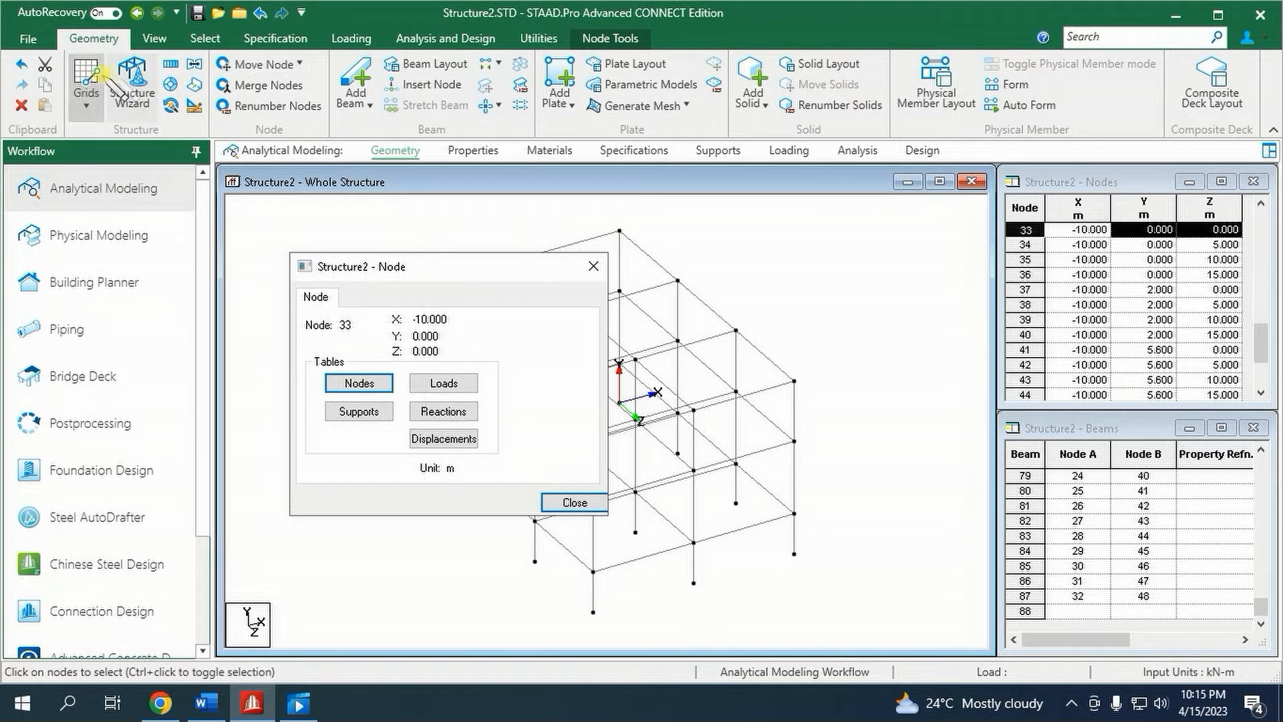
- Move the model origin by an X value of -10 m to the base corner node, keeping Y and Z at 0
left_click(297, 63)
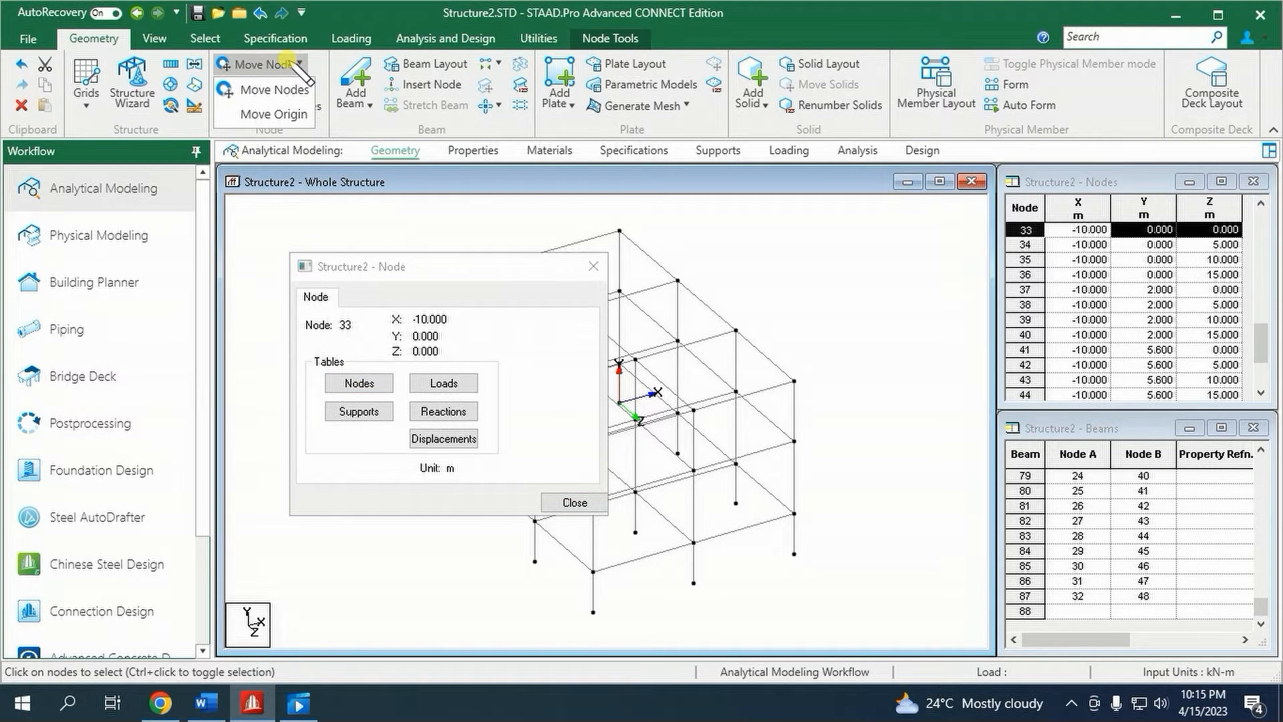
left_click(274, 114)
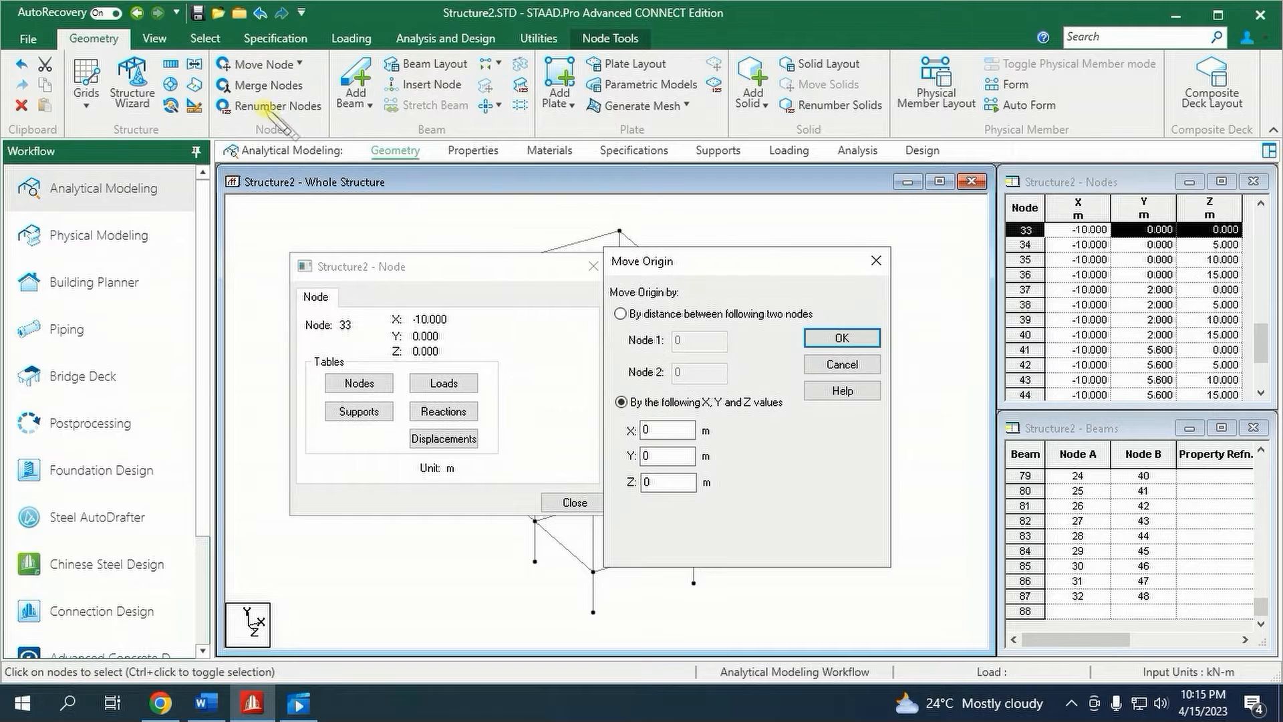
left_click_drag(655, 264, 589, 253)
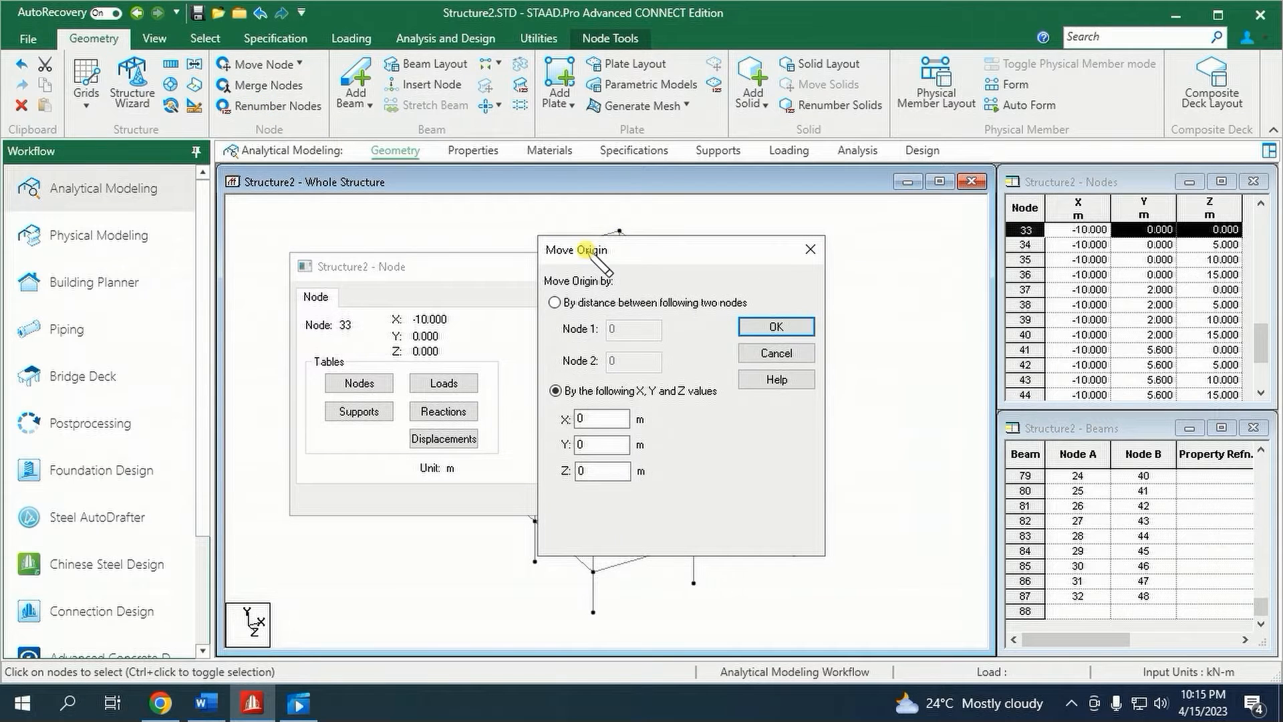
double_click(601, 418)
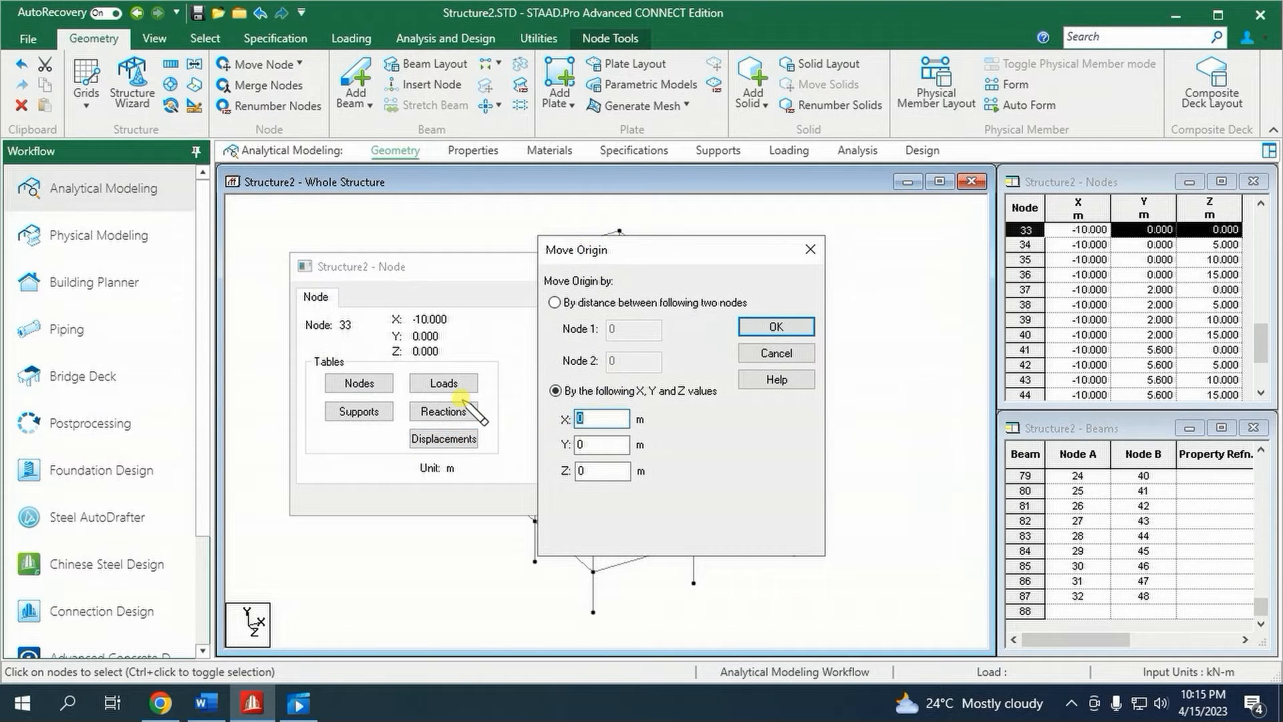
type("-1")
left_click(775, 326)
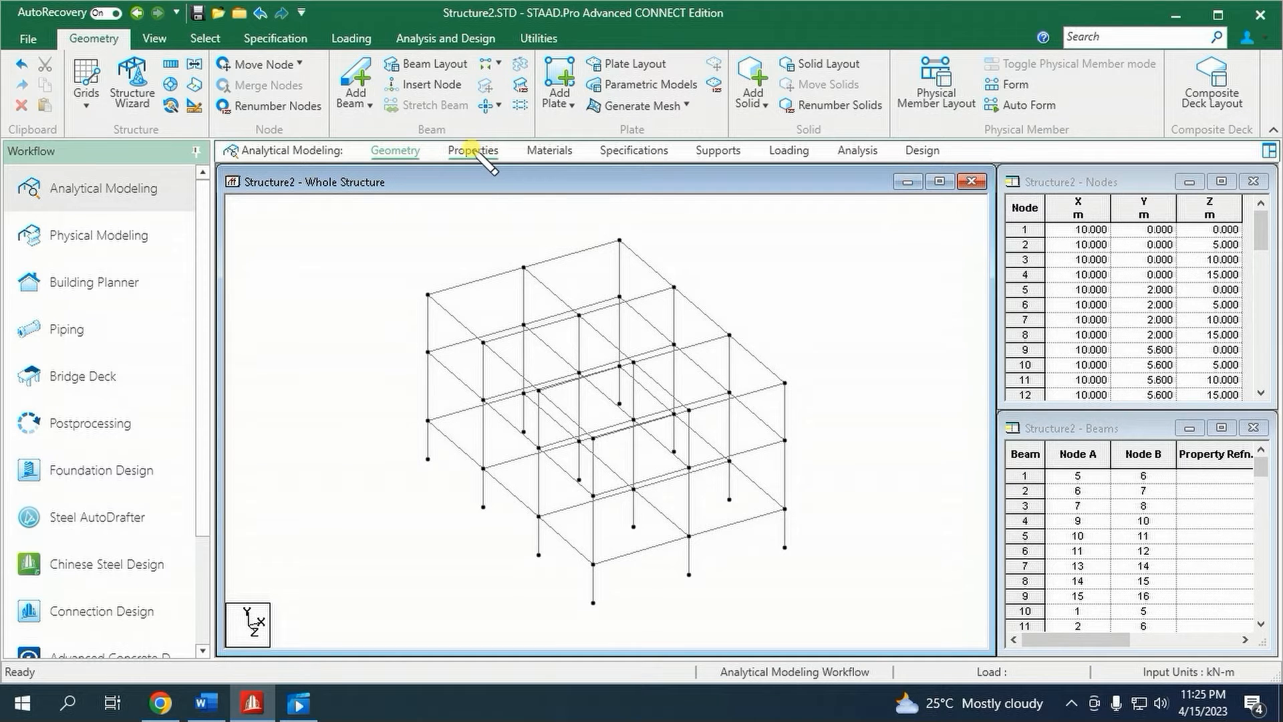
- Create a new isotropic material based on CONCRETE and title it f'c_3000
left_click(473, 150)
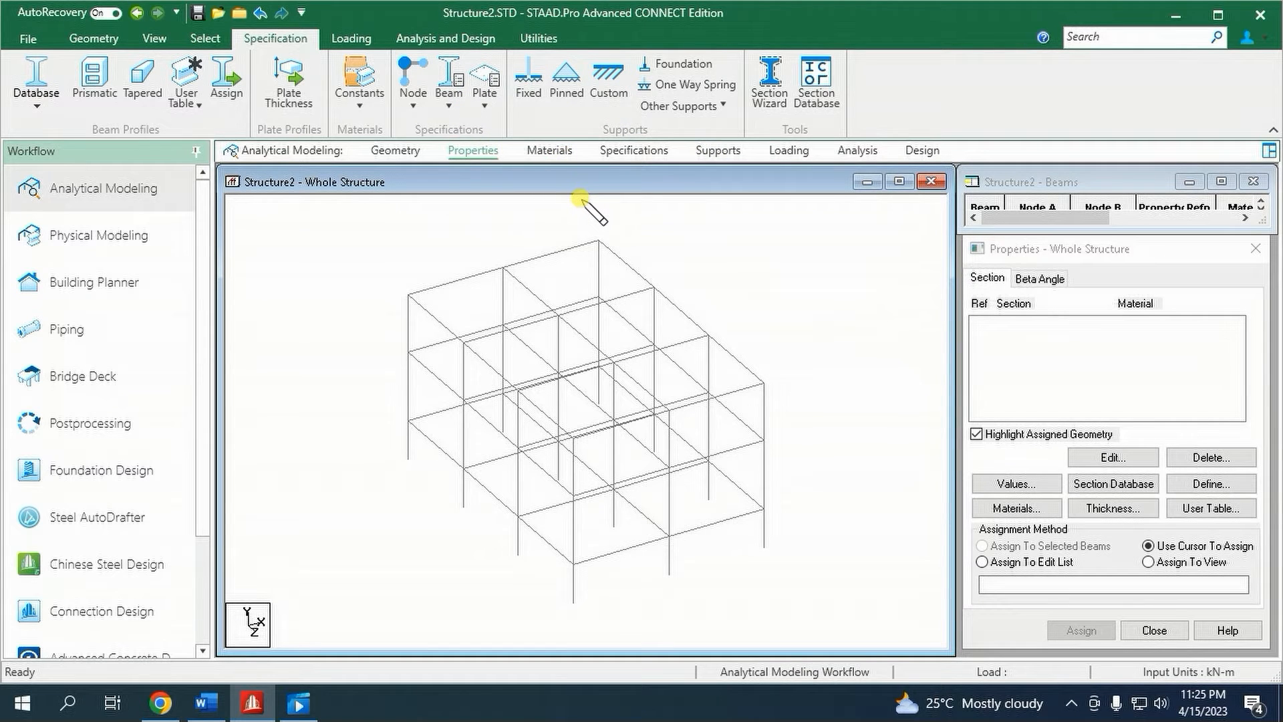
left_click(549, 150)
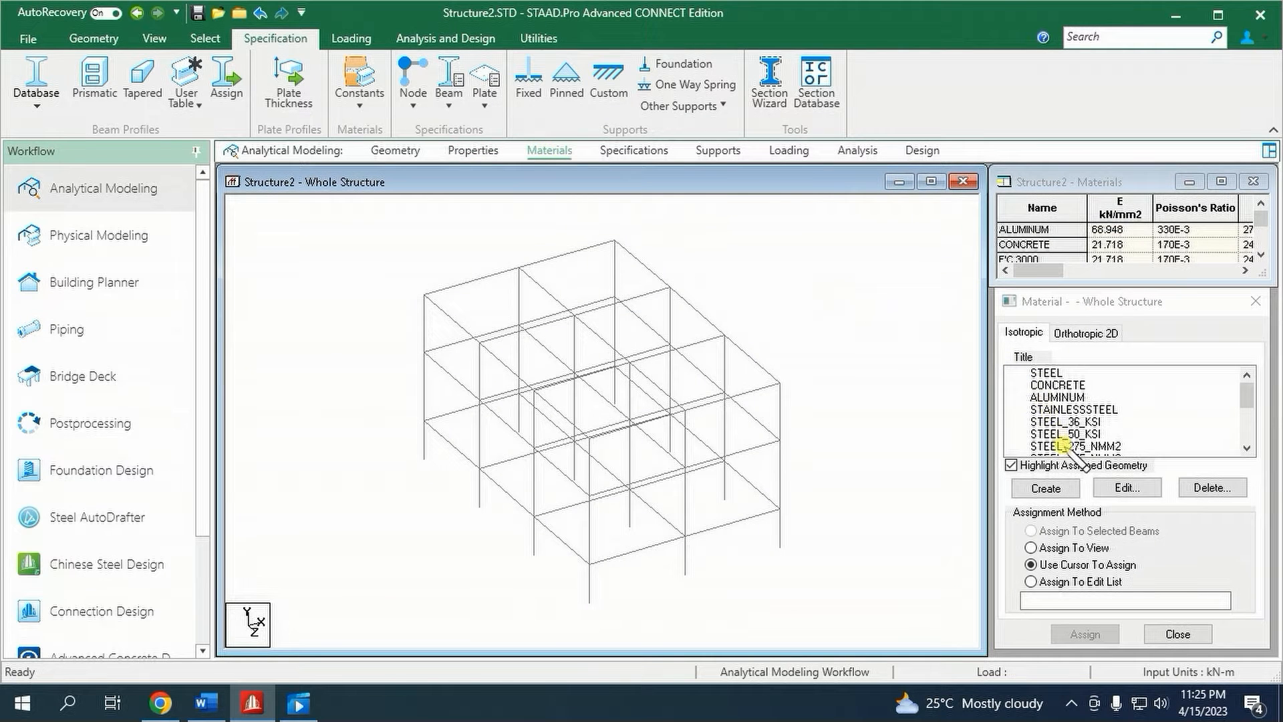
left_click(1044, 489)
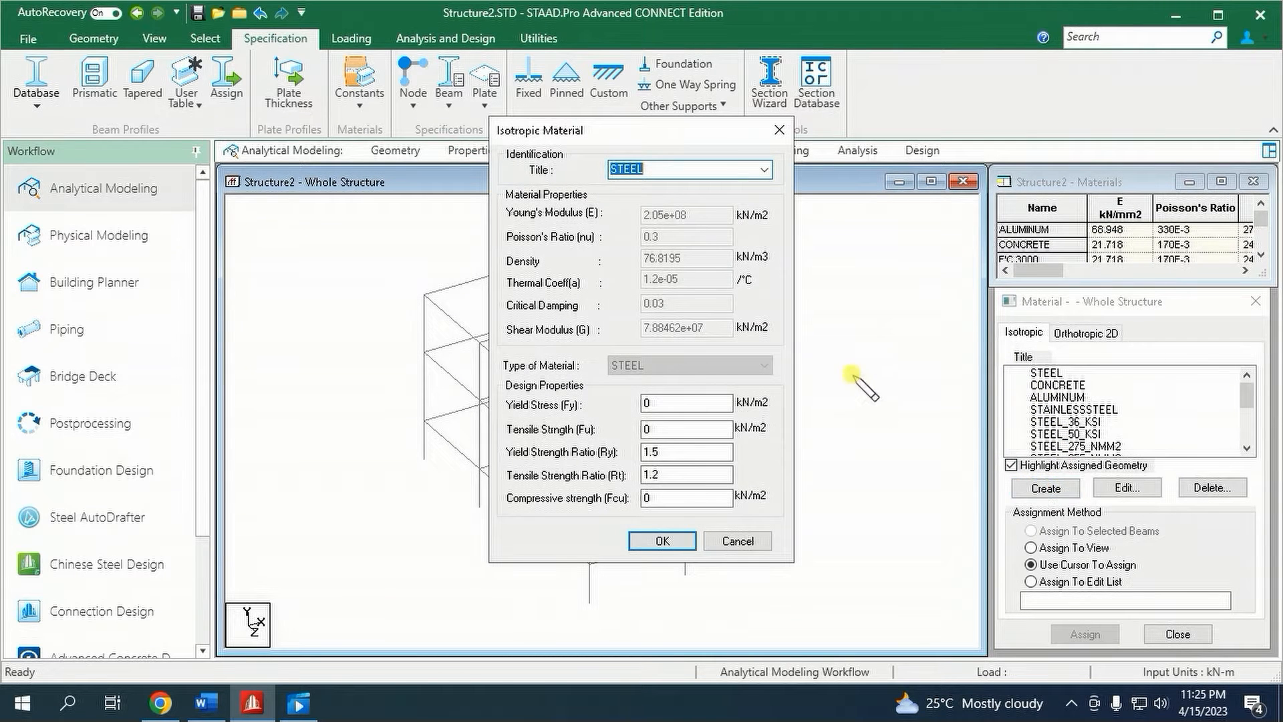
left_click(764, 169)
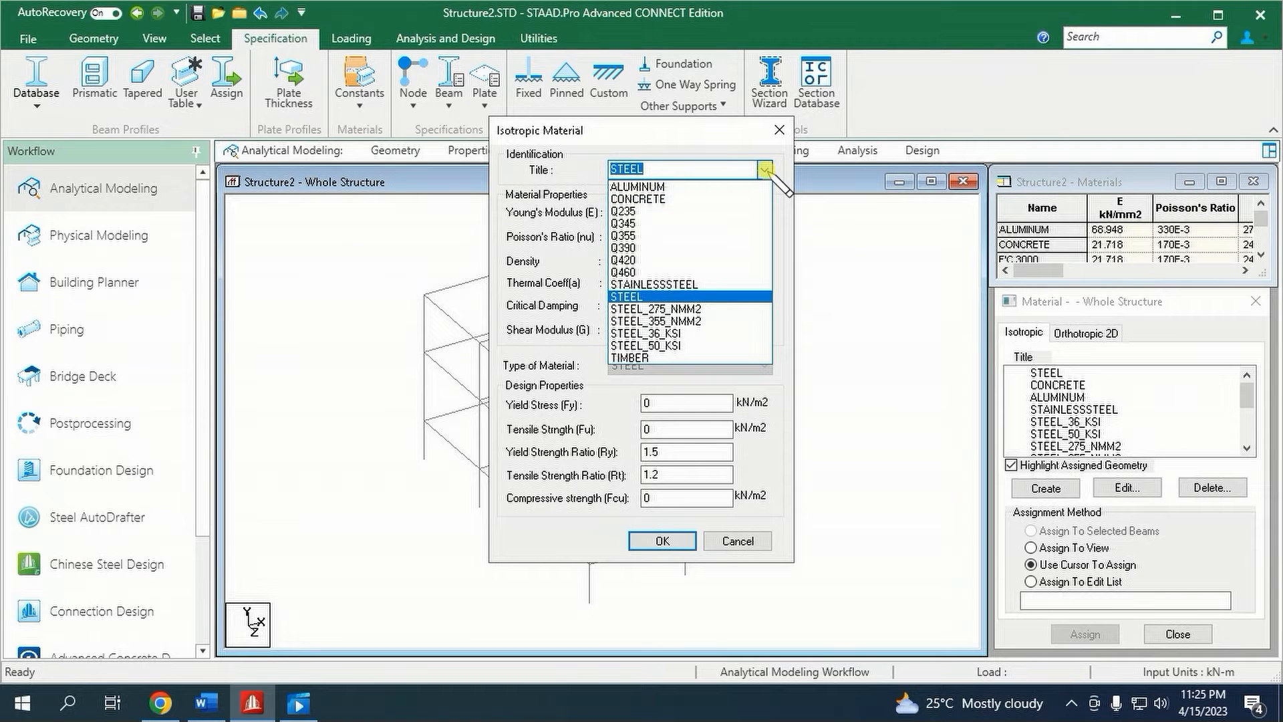
left_click(699, 199)
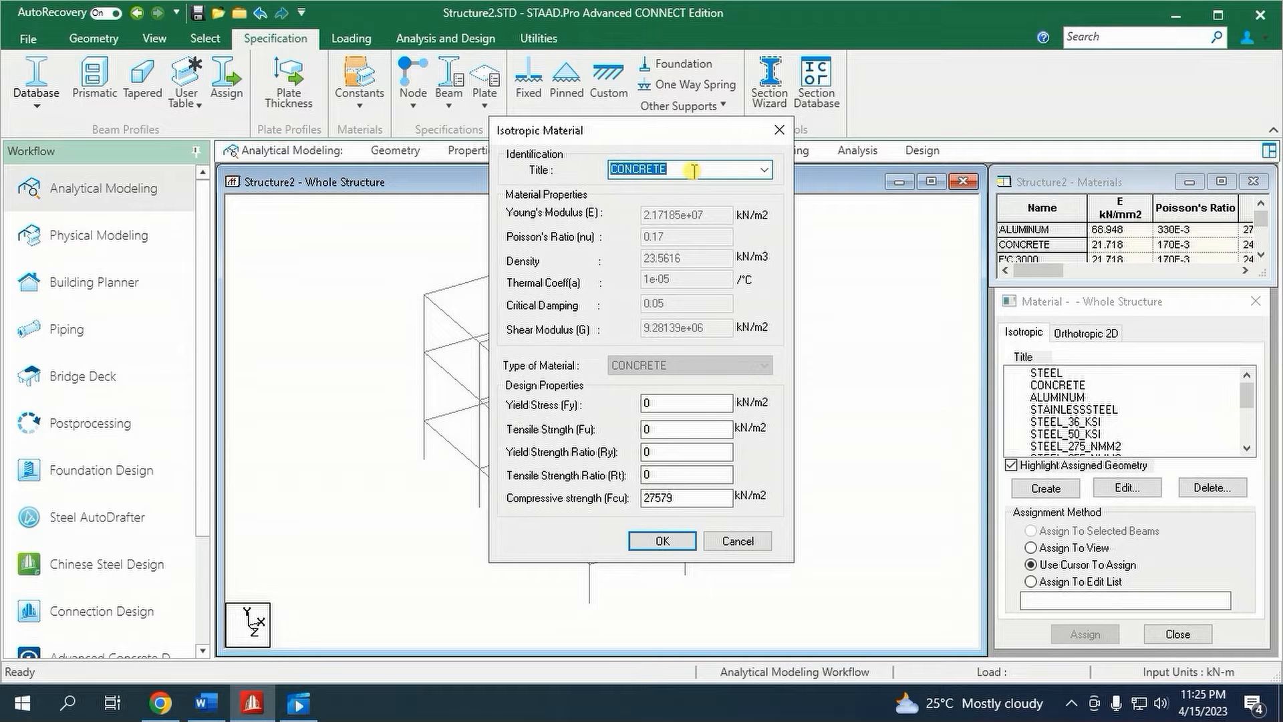
type("f'c_3000")
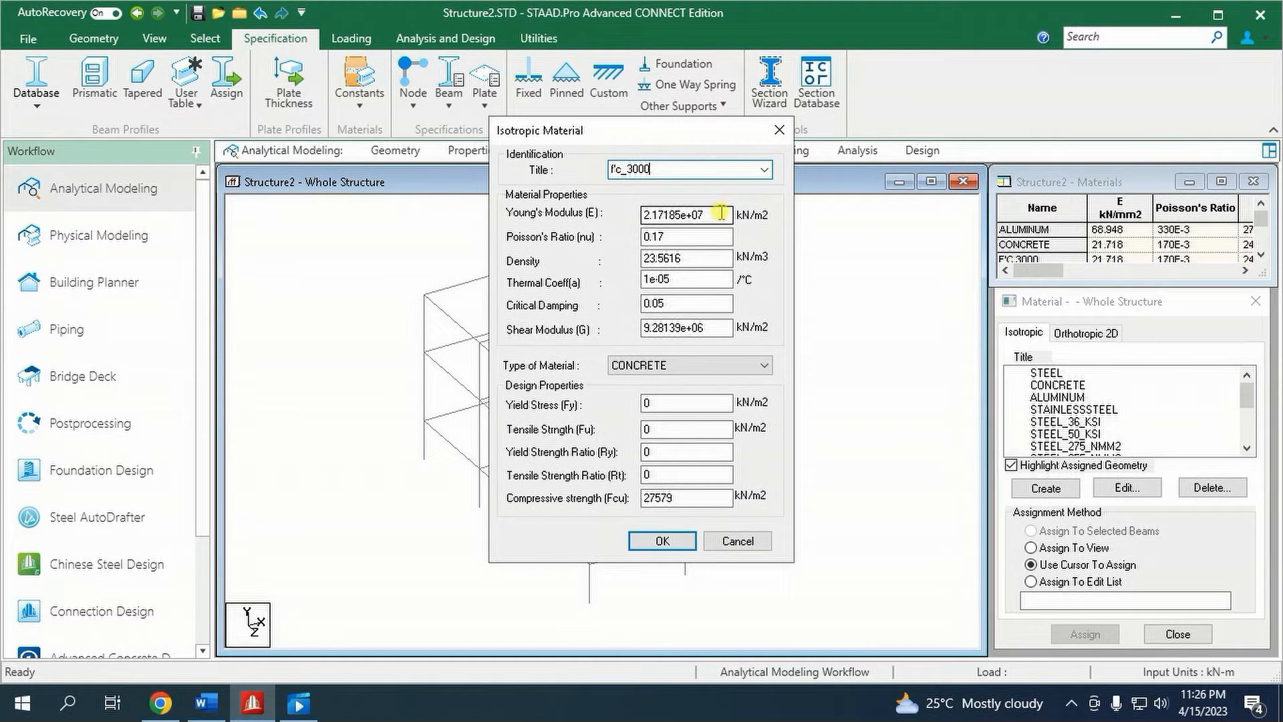
- Set the f'c_3000 material's Young's modulus to 21538105.77 kN/m2 and enter a new compressive strength
left_click_drag(718, 214, 609, 215)
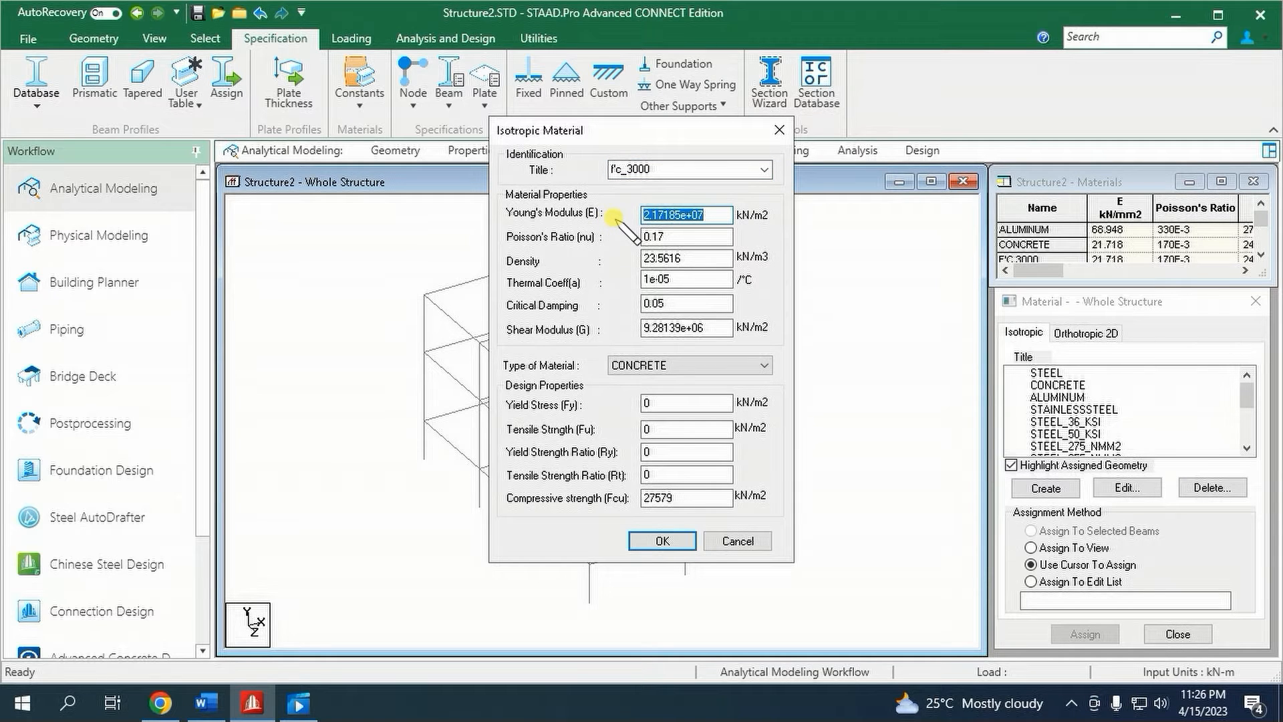
type("21538105.77")
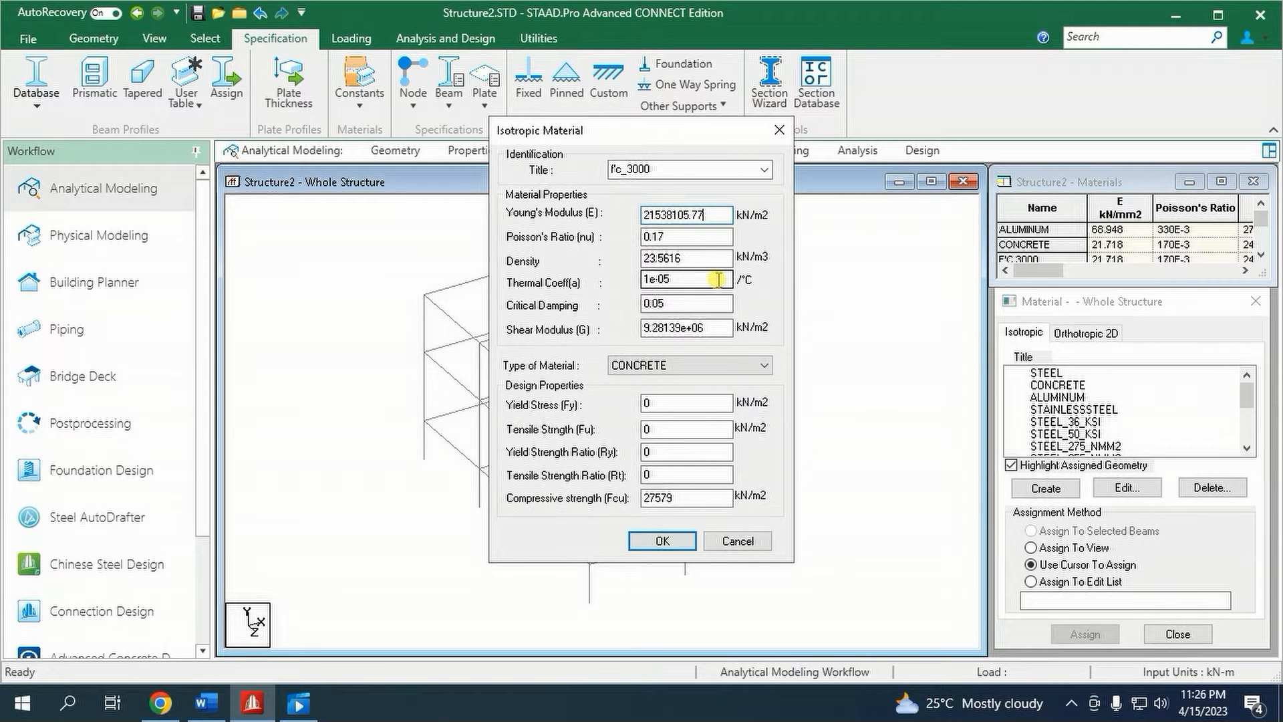
double_click(690, 498)
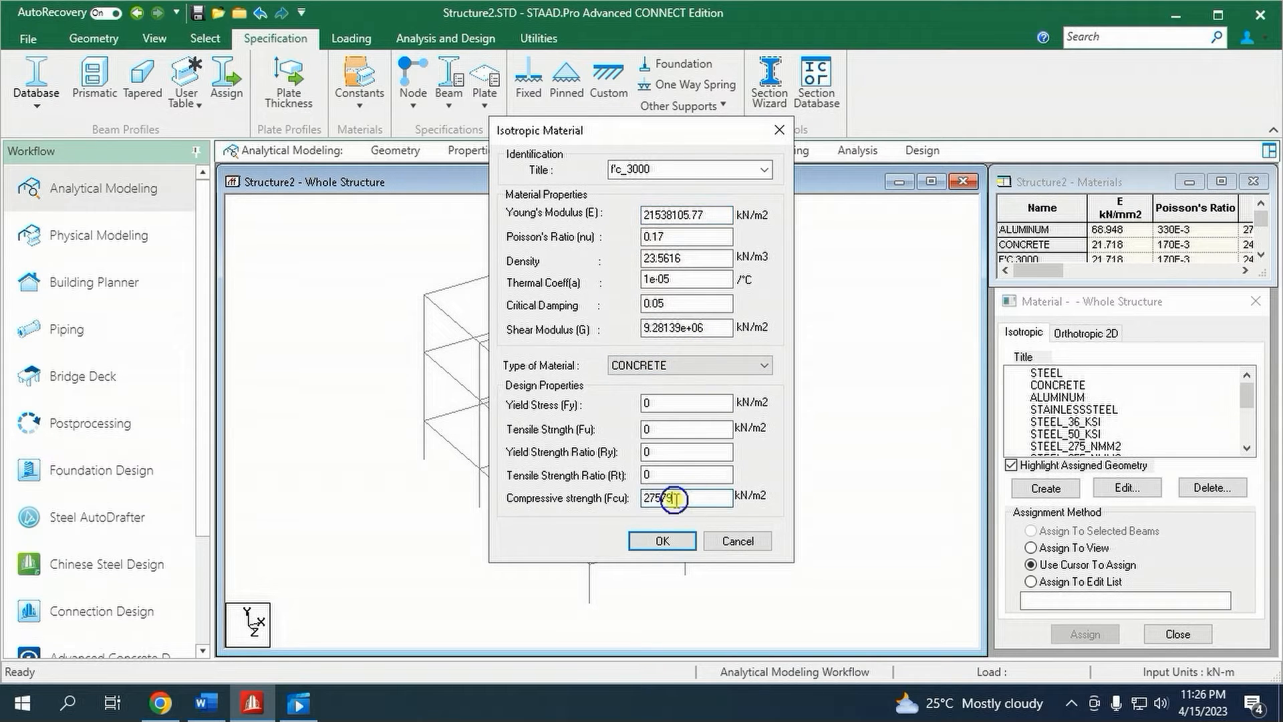
type("21")
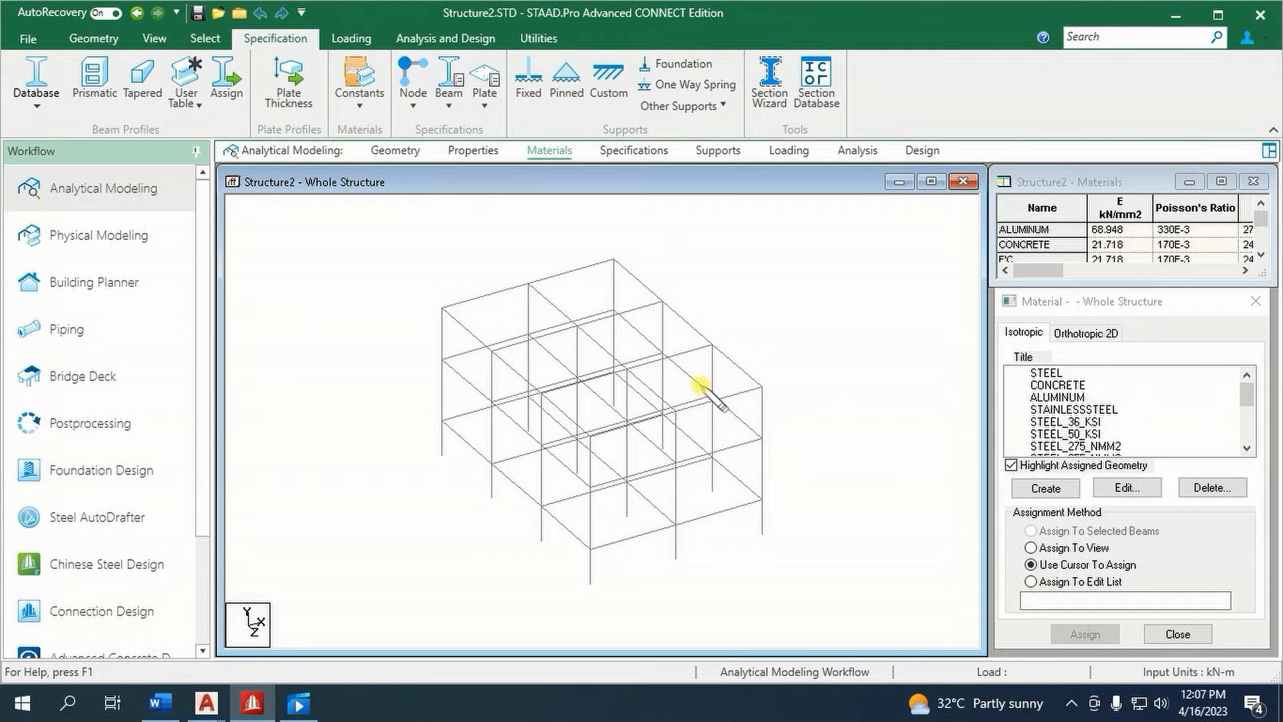
- Open the member properties page, switch to AutoCAD and examine the roof framing plan for the column dimensions
left_click(474, 153)
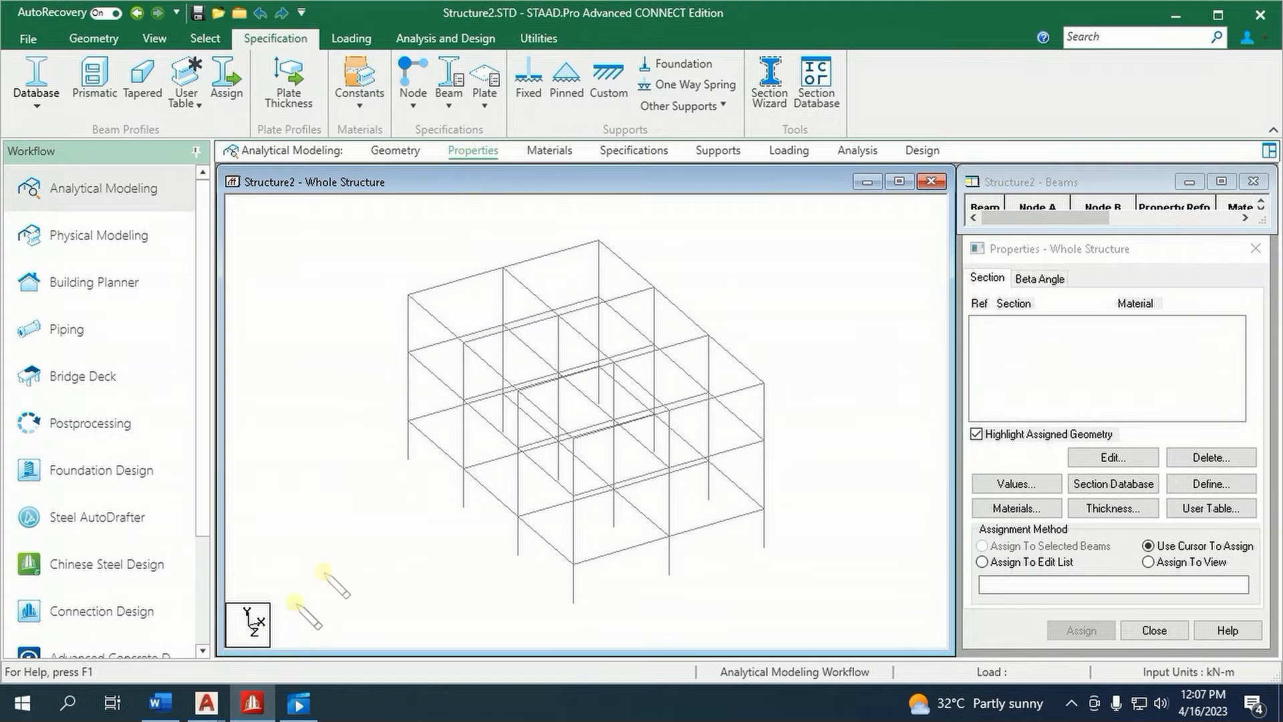
mouse_move(219, 700)
left_click(504, 624)
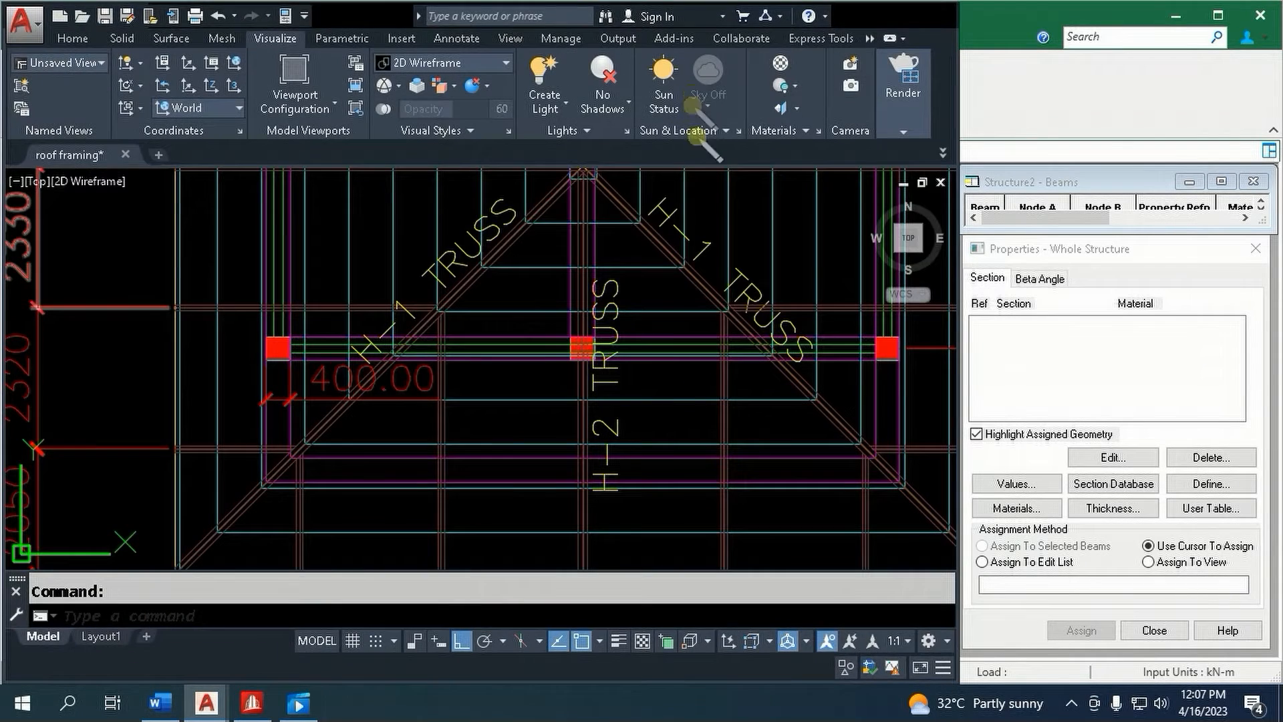
left_click(921, 14)
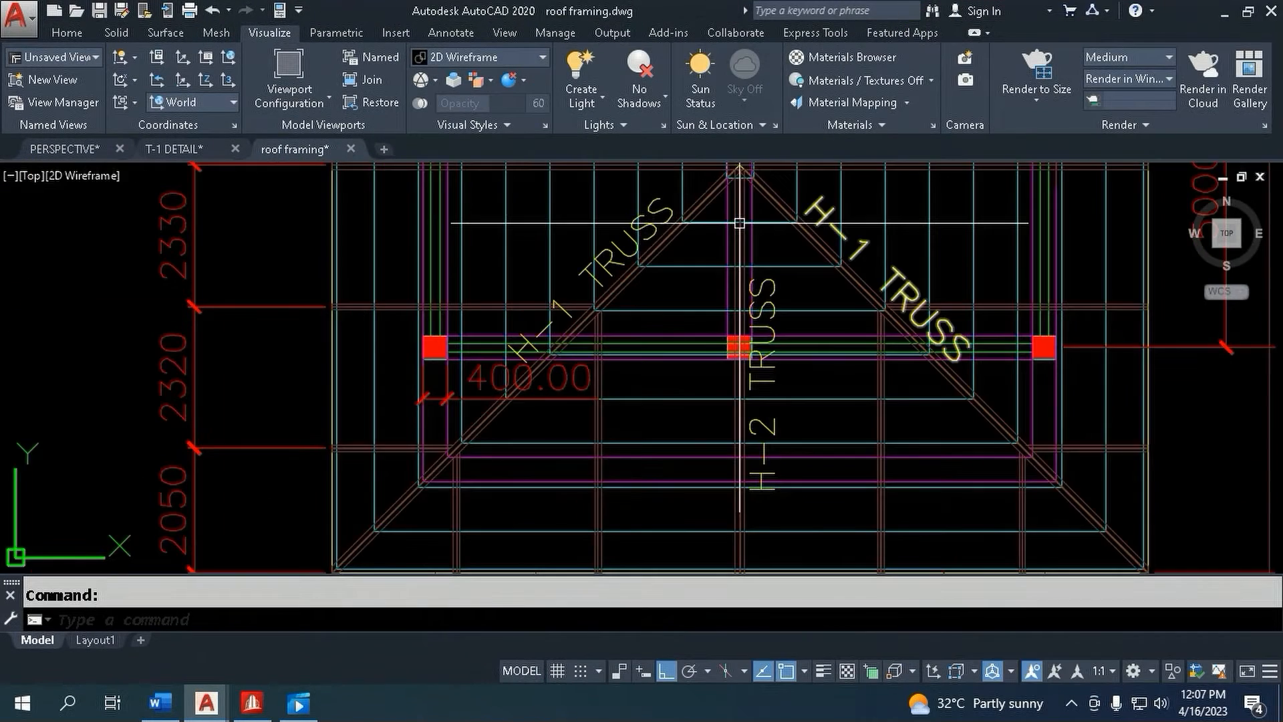
scroll(523, 396, "up", 1)
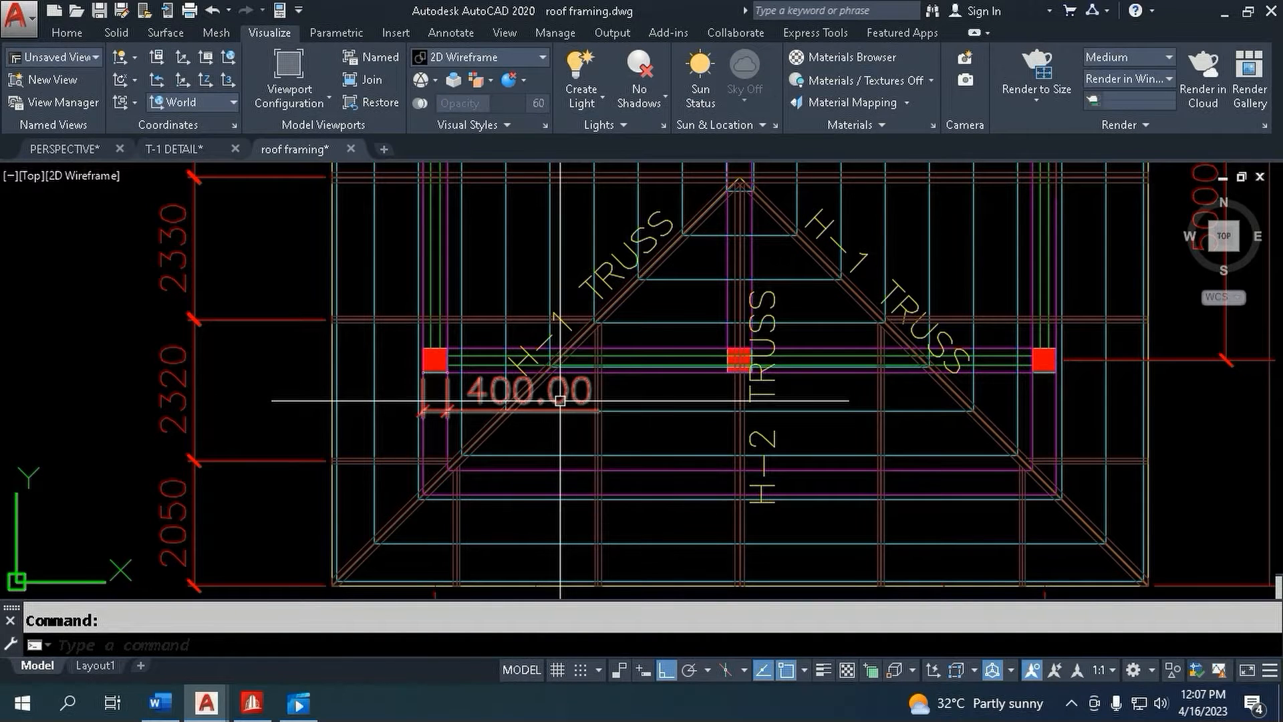
scroll(559, 399, "down", 5)
scroll(563, 358, "down", 2)
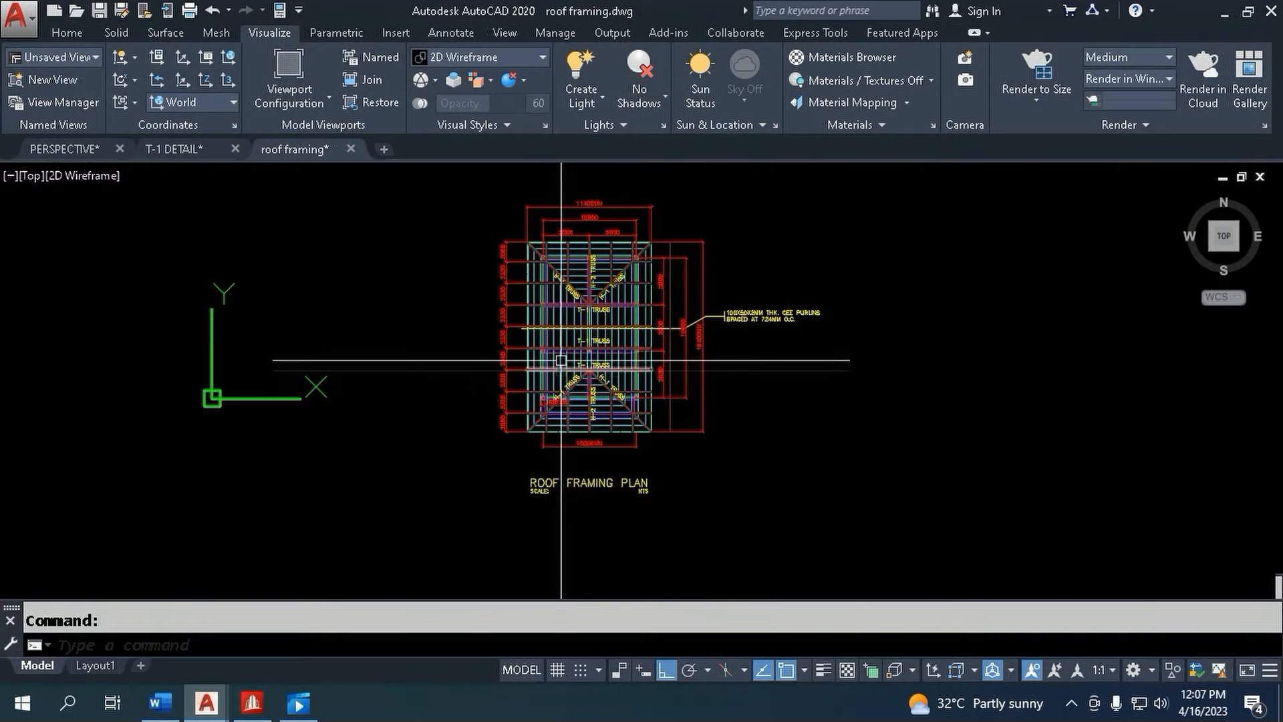
scroll(561, 354, "up", 2)
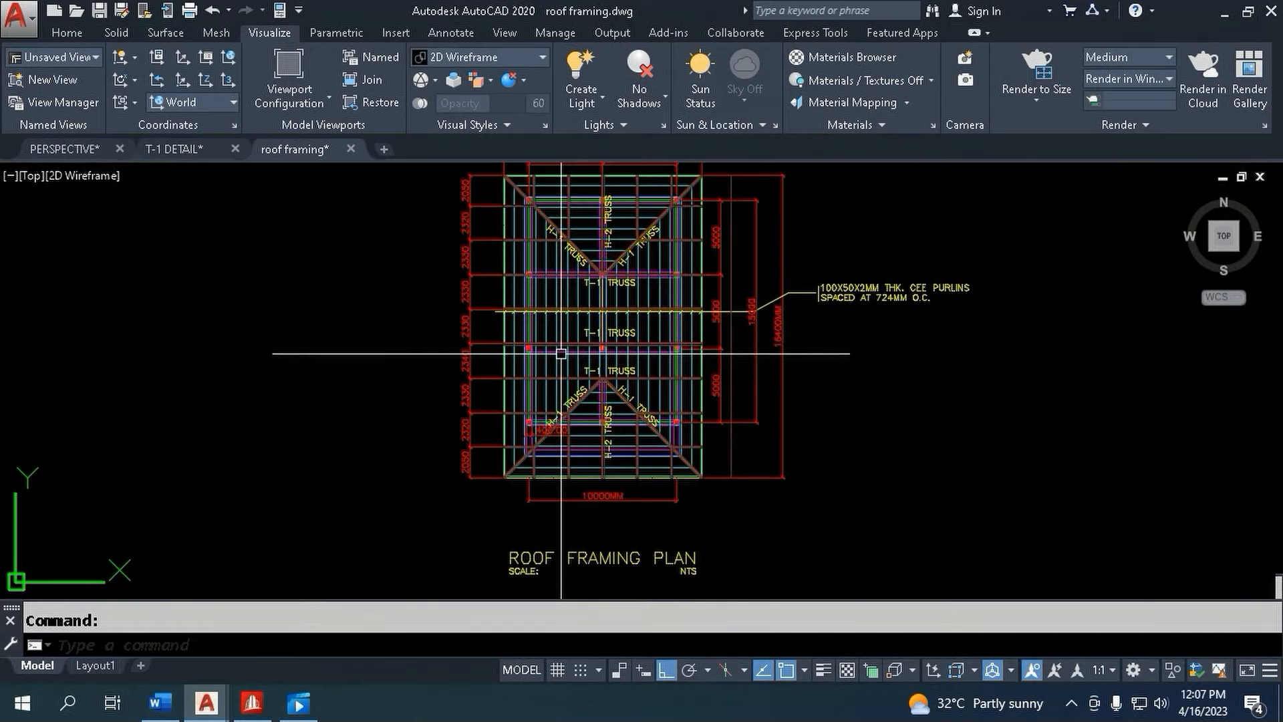
- Examine the T-1 DETAIL truss drawing for its dimensions and the top and bottom chord sections
left_click(172, 148)
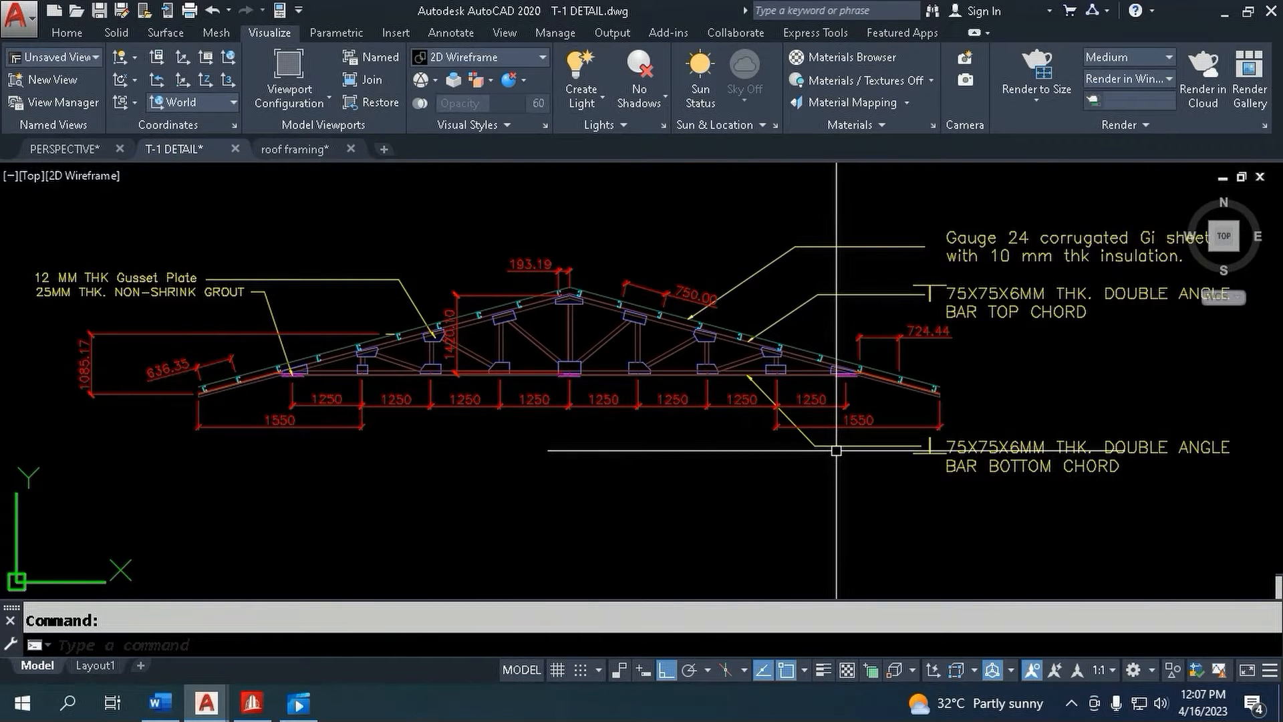
scroll(461, 382, "up", 2)
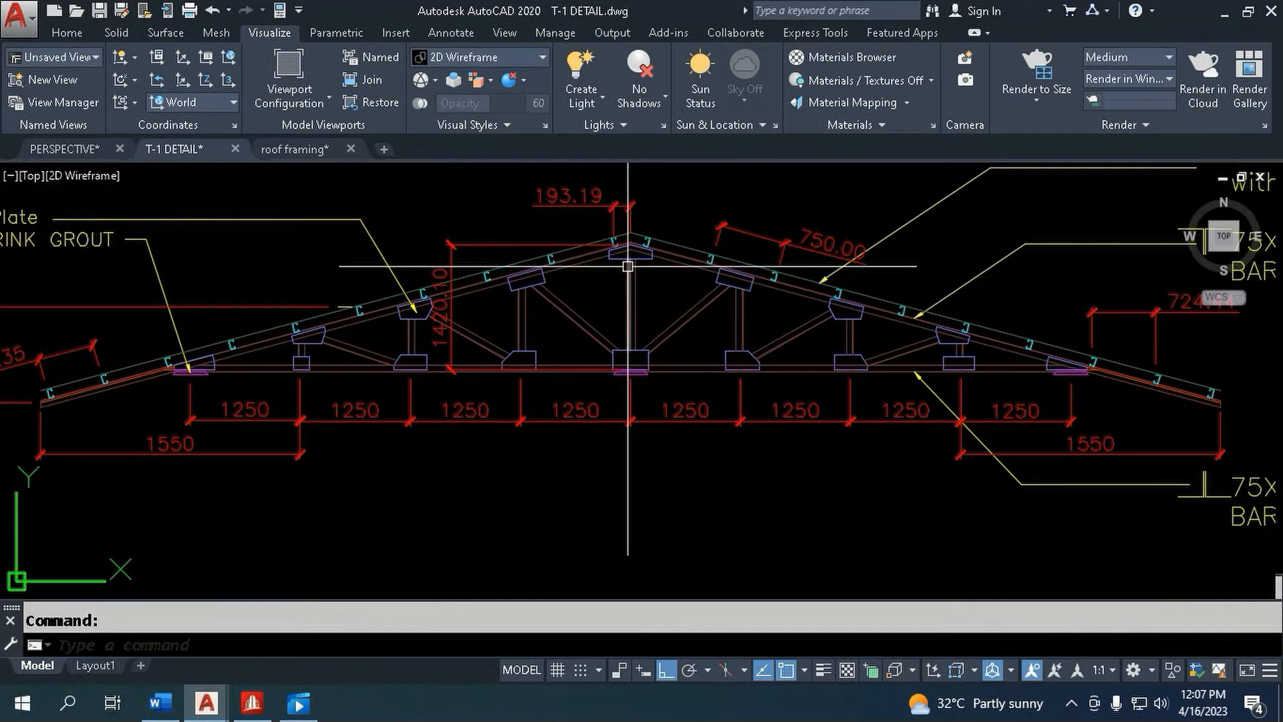
scroll(701, 384, "down", 3)
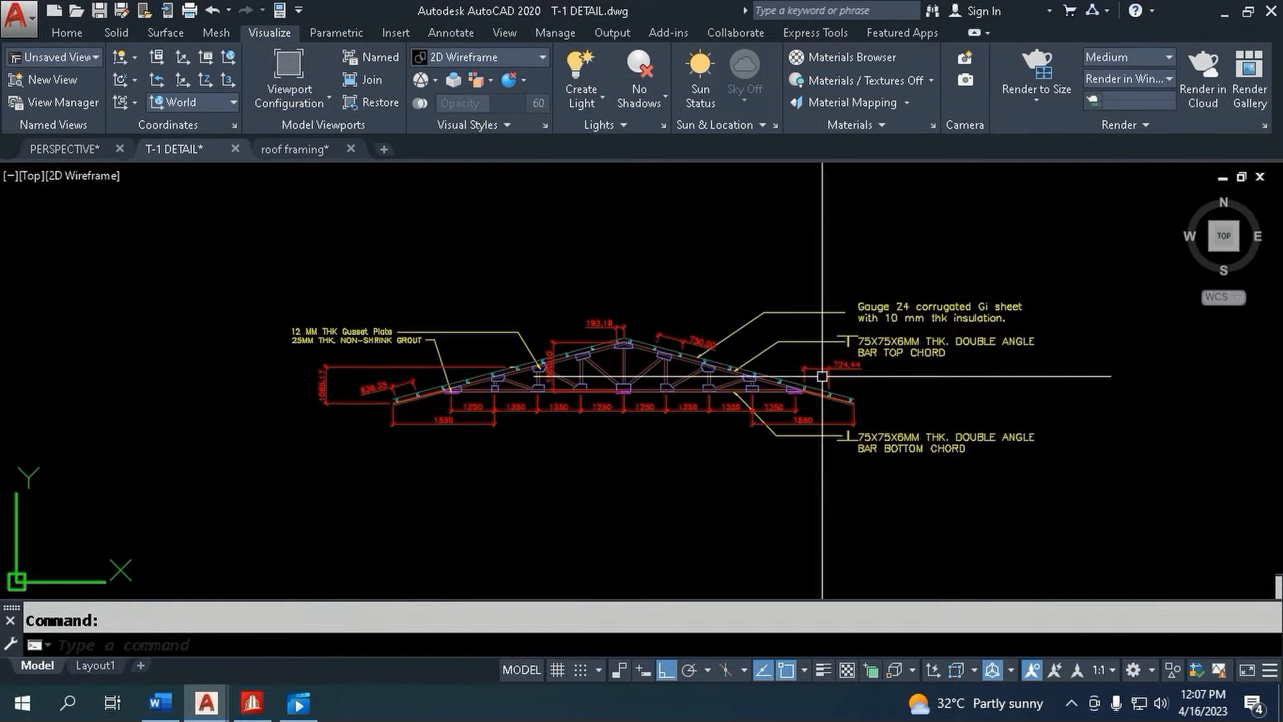
scroll(869, 354, "up", 3)
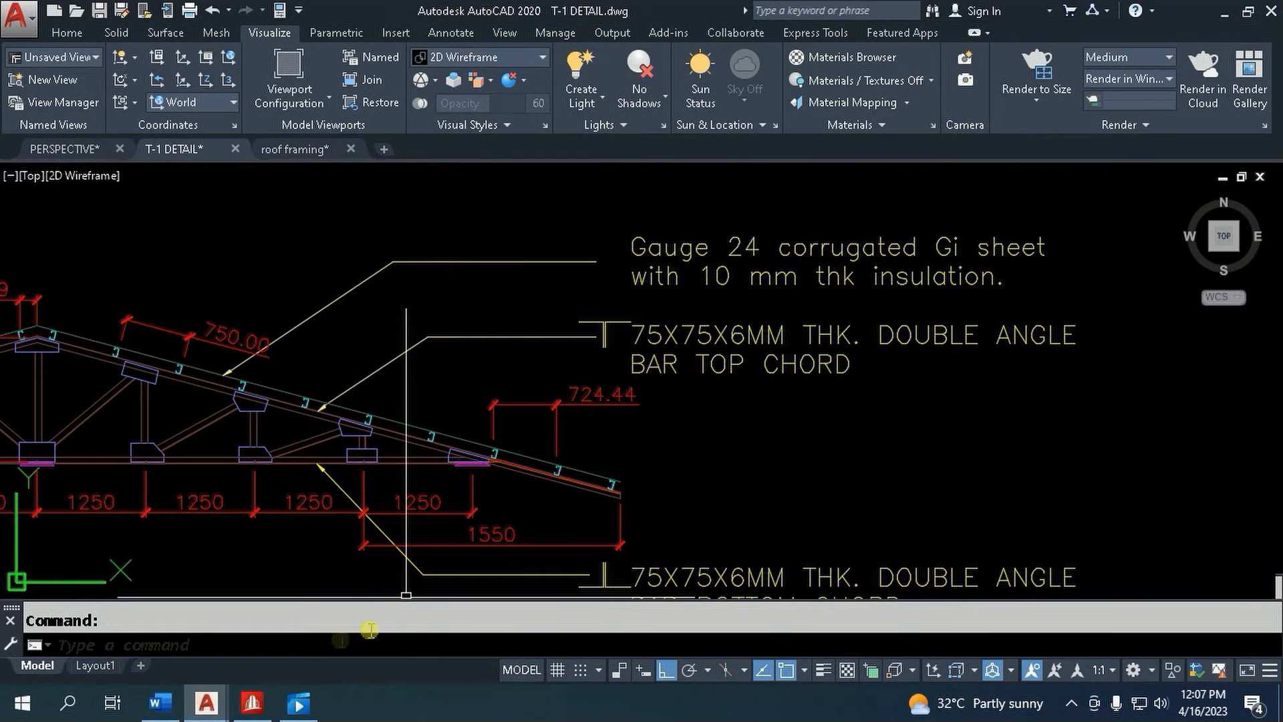
- Switch to STAAD.Pro and add a rectangular section with YD 0.4 m and ZD 0.4 m in material F'C_3000
left_click(295, 702)
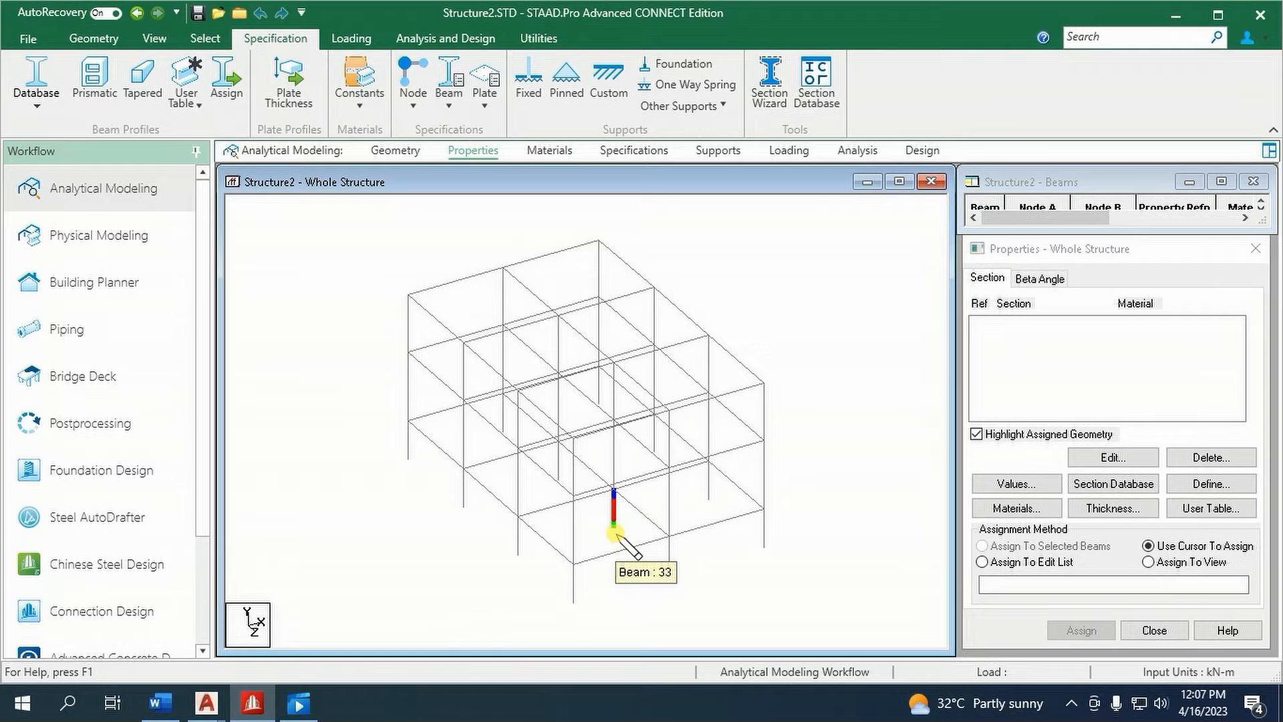
left_click(1209, 485)
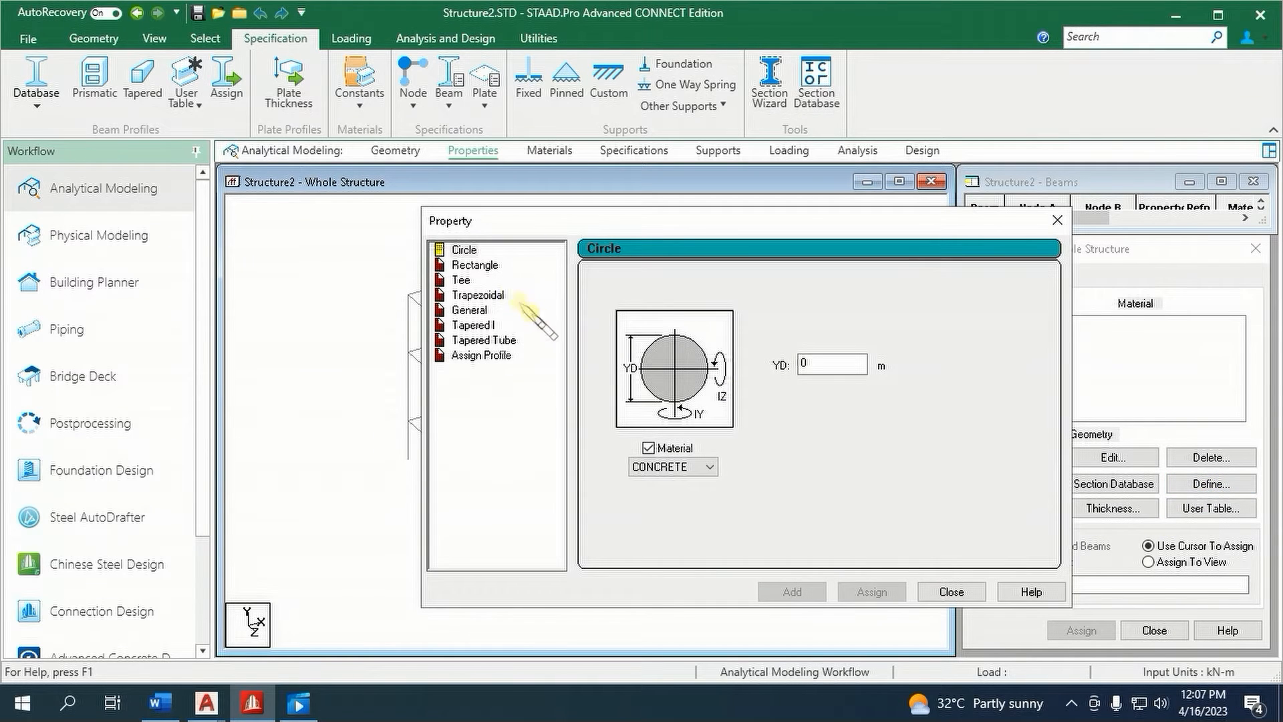
left_click(494, 265)
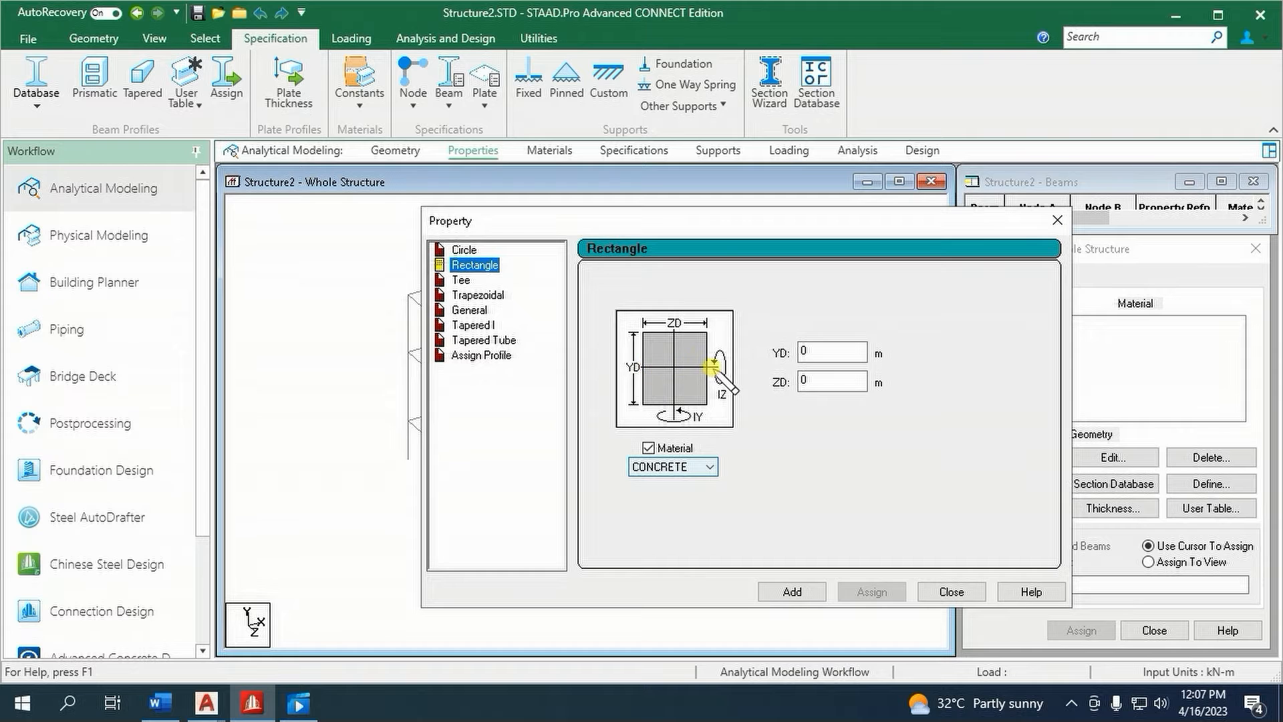
double_click(819, 379)
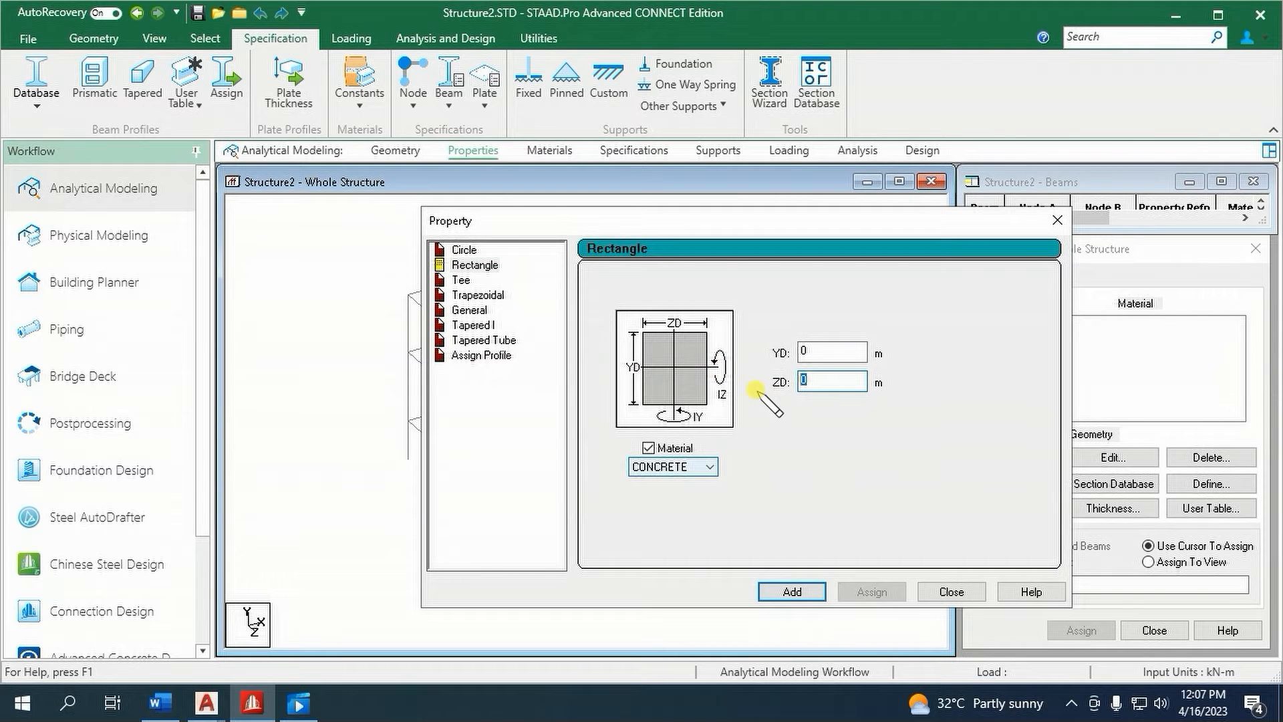
type(".4")
double_click(832, 352)
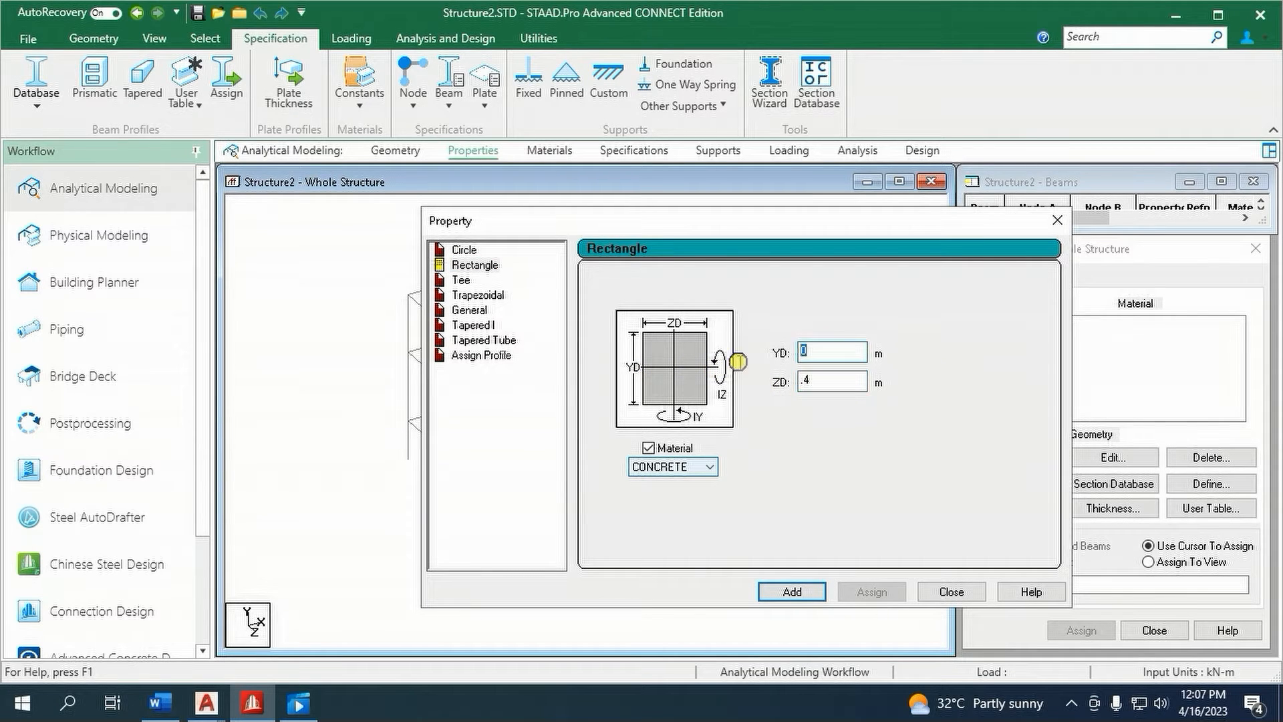
left_click(710, 469)
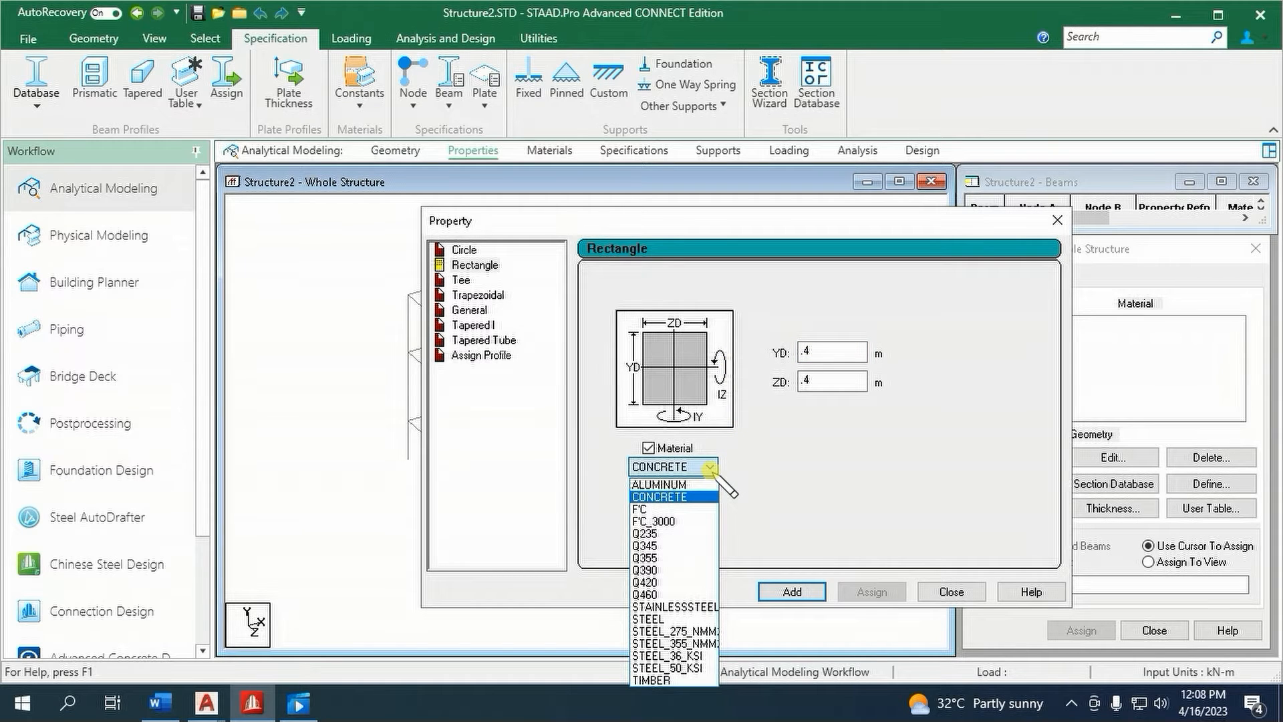
left_click(692, 521)
left_click(779, 591)
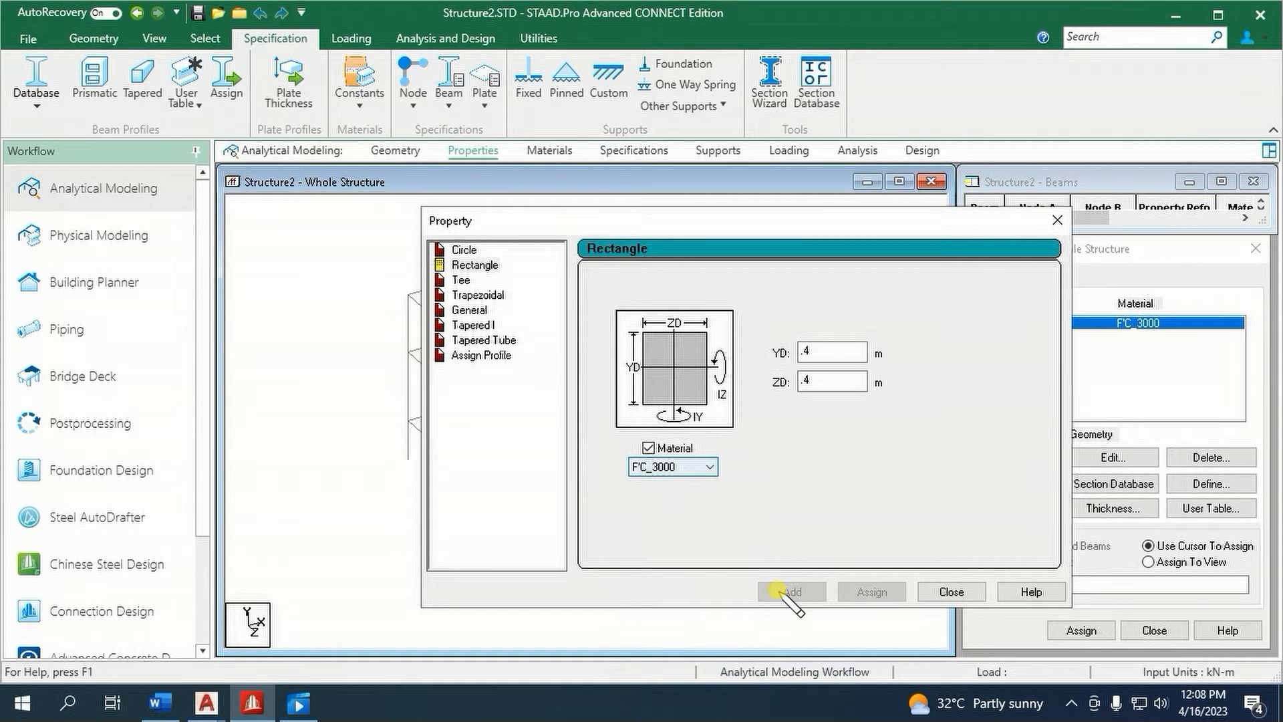
- Add a second rectangular section with YD 0.5 m and ZD 0.4 m in F'C_3000 and close the section definition
left_click_drag(822, 355, 714, 361)
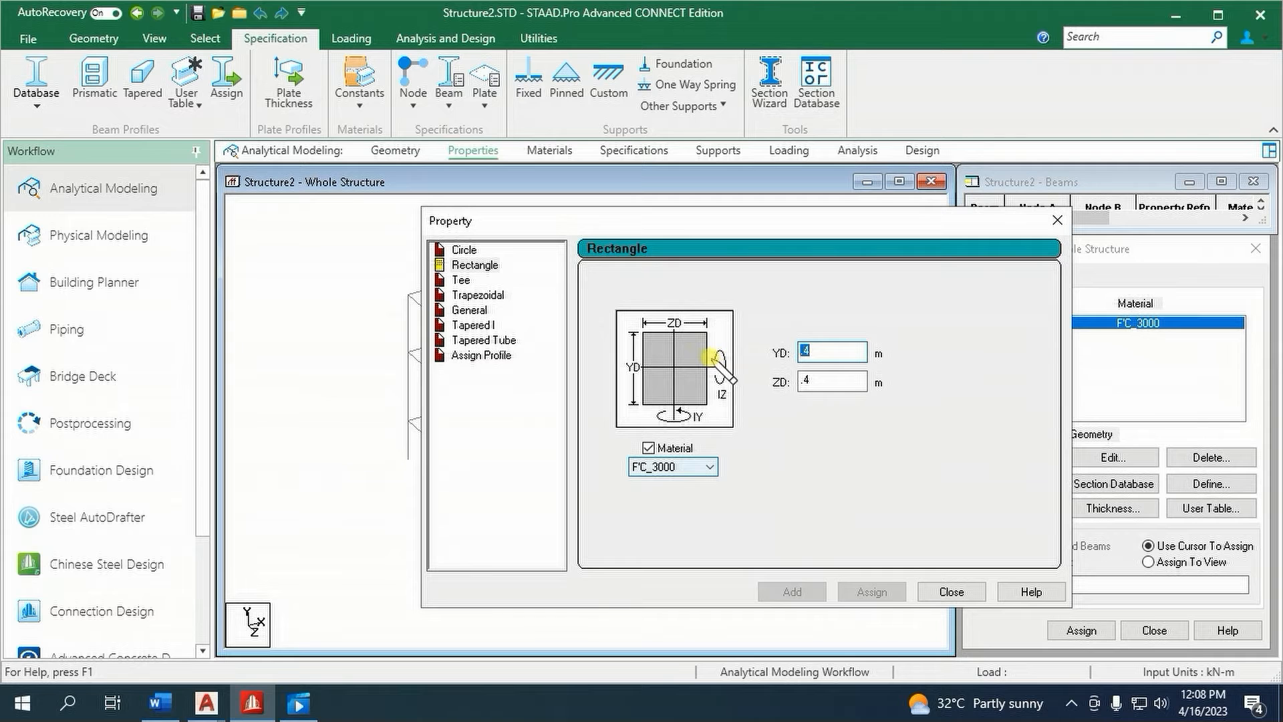
type(".")
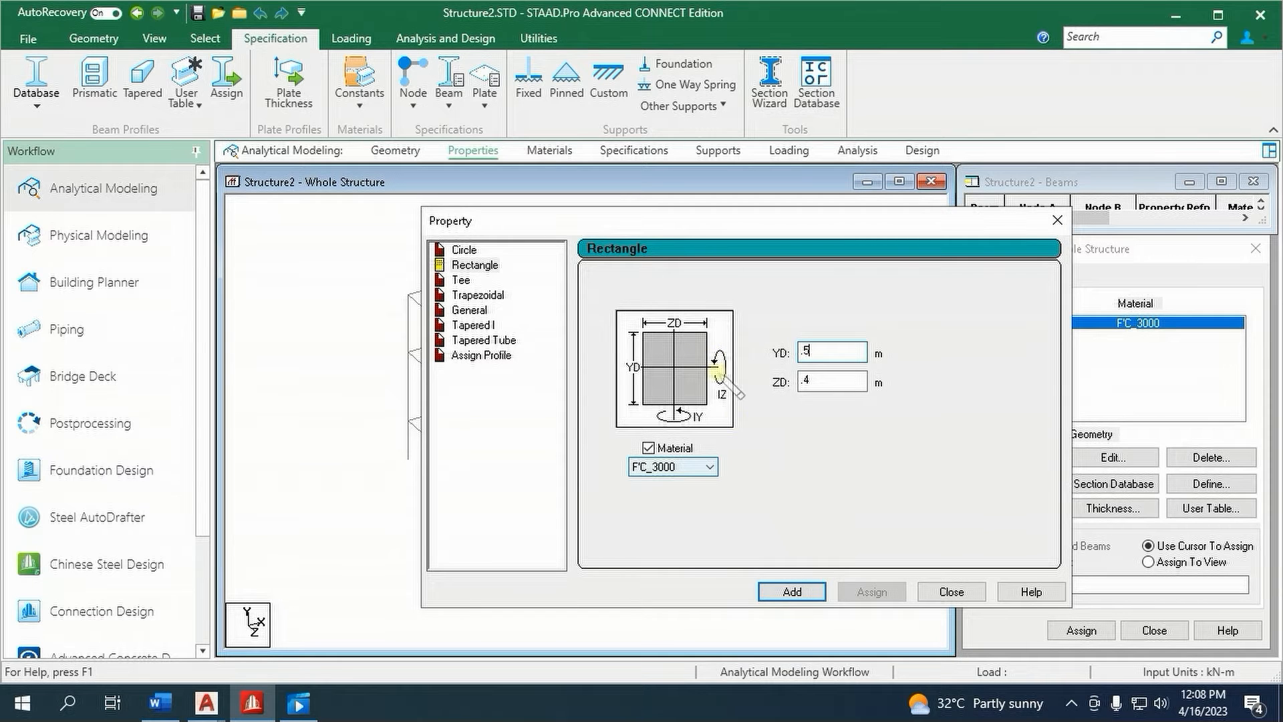
left_click(775, 592)
left_click_drag(774, 220, 739, 172)
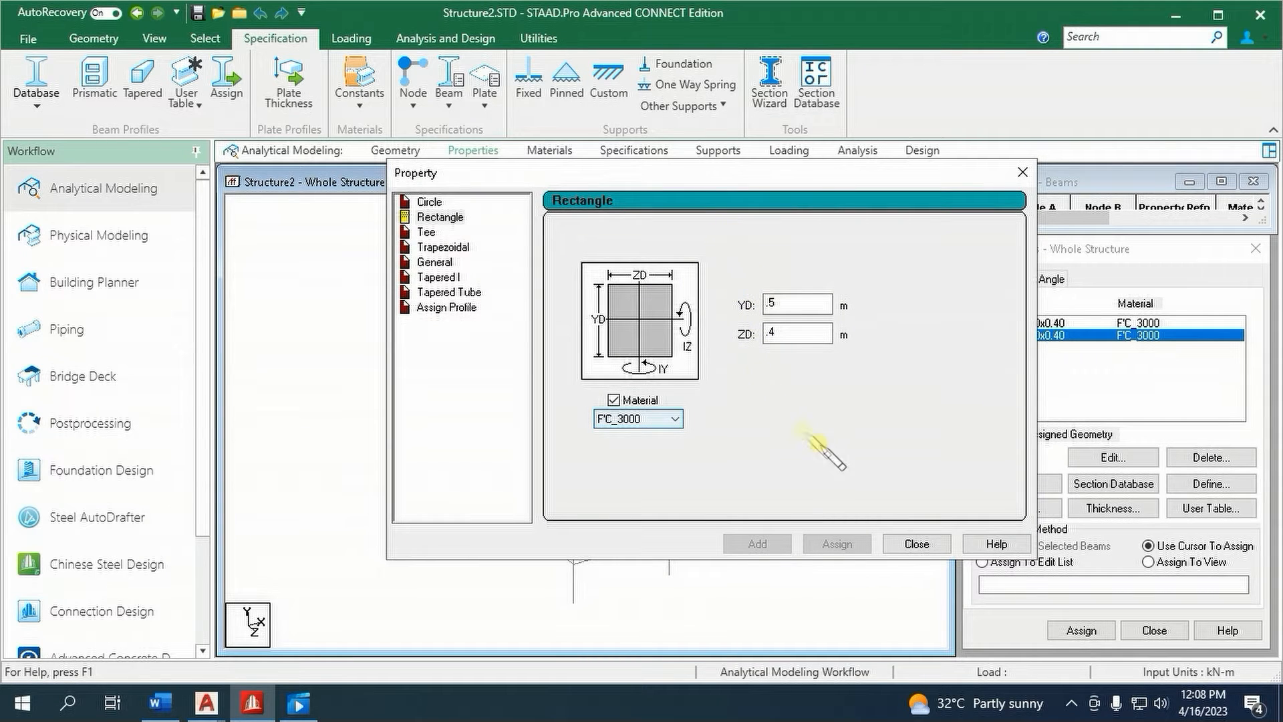
left_click(919, 545)
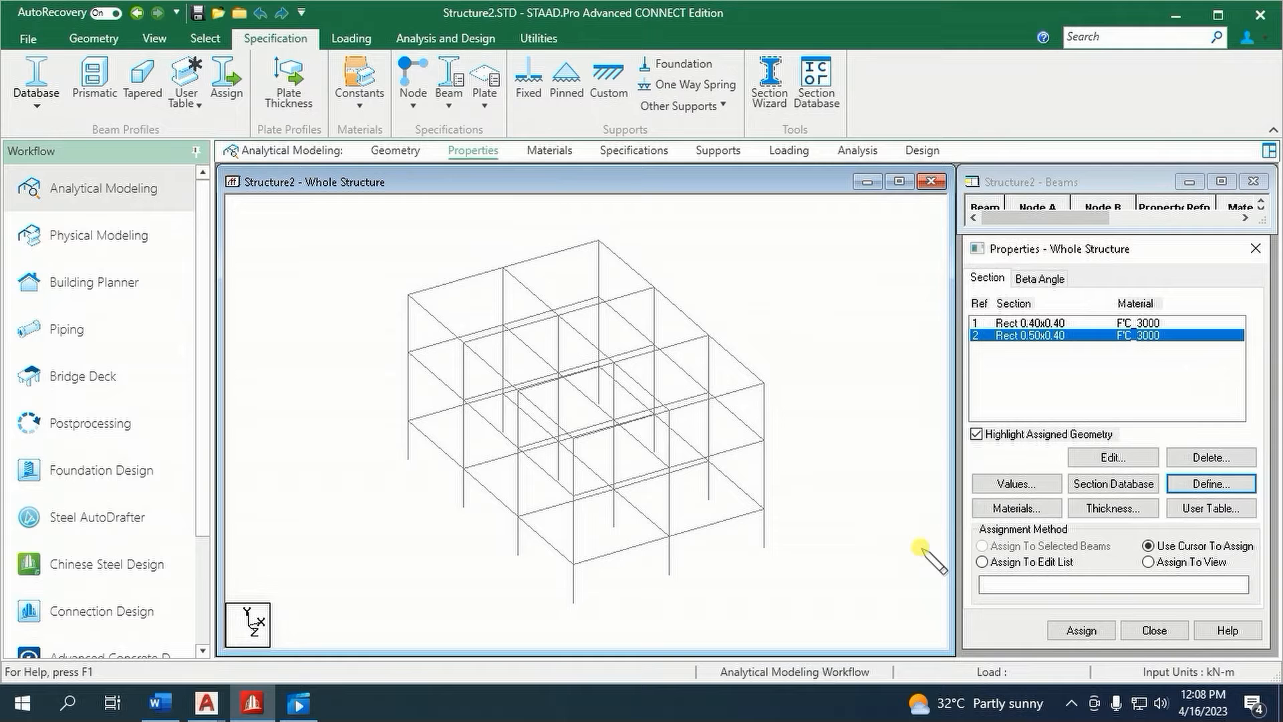
- Specify an American steel double angle, long legs back to back with 0.006 m clear spacing, and check the angle table for sizes
left_click(1112, 485)
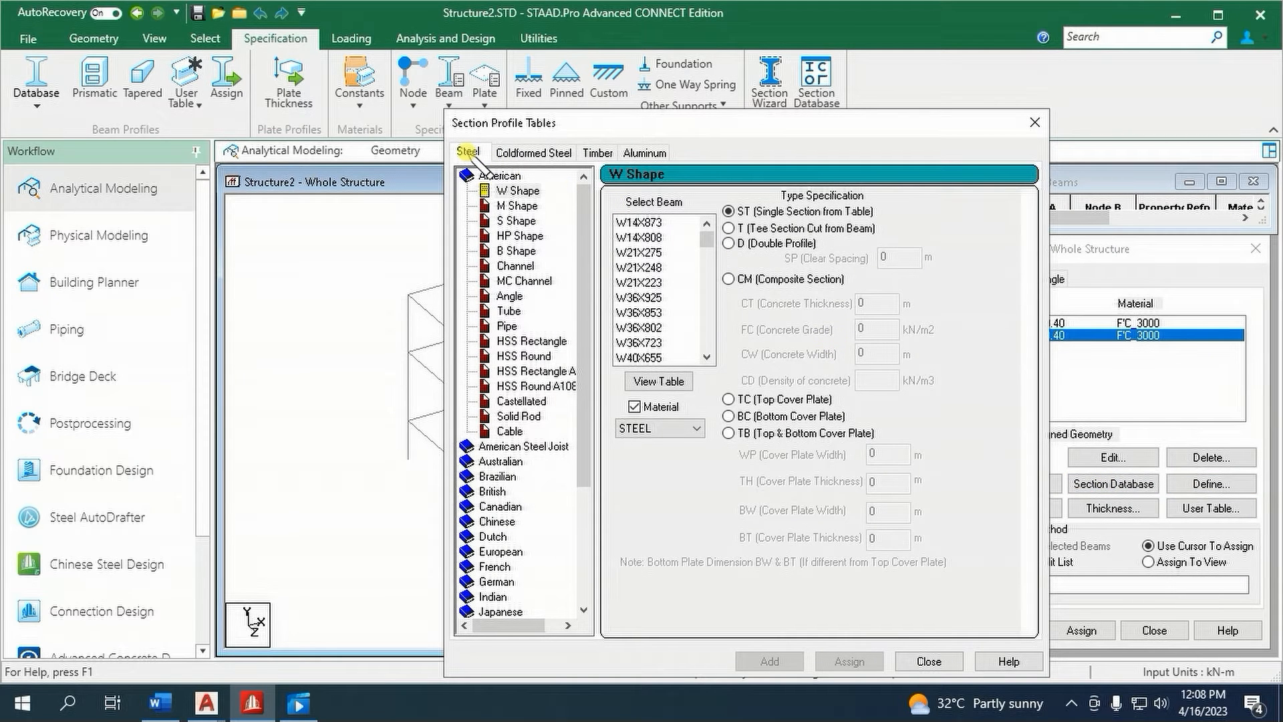
left_click(510, 296)
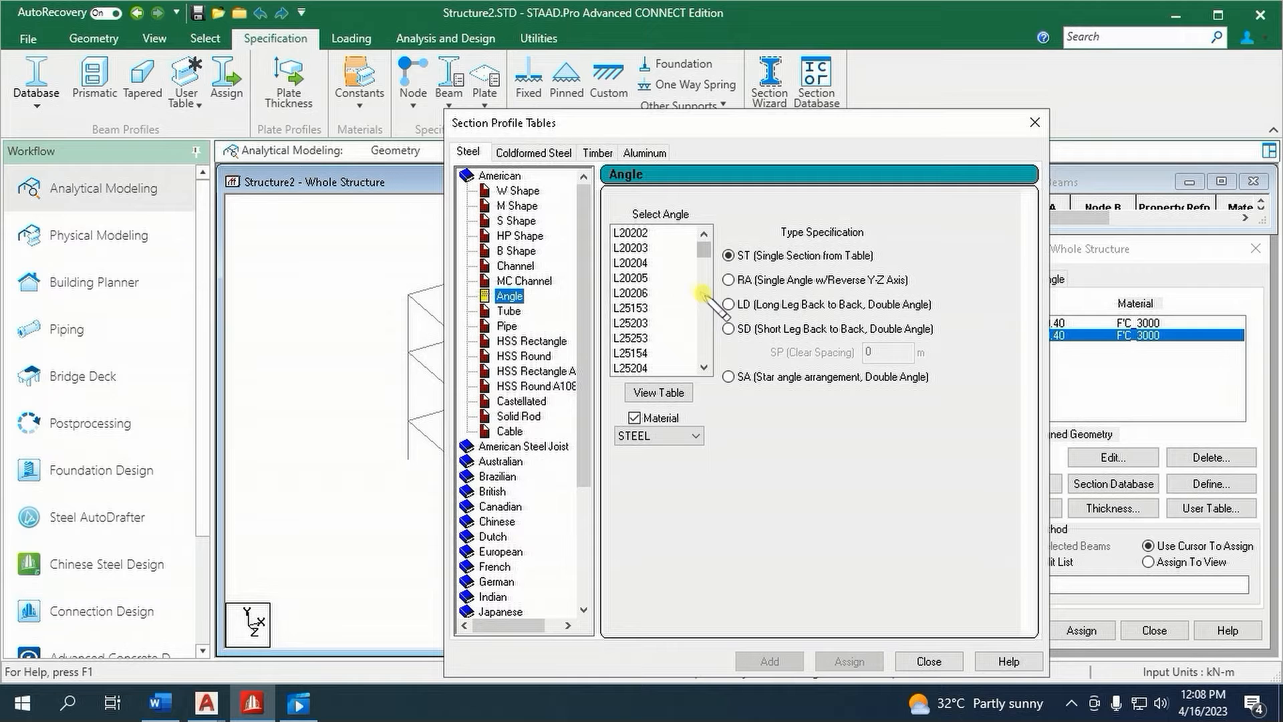
left_click(729, 304)
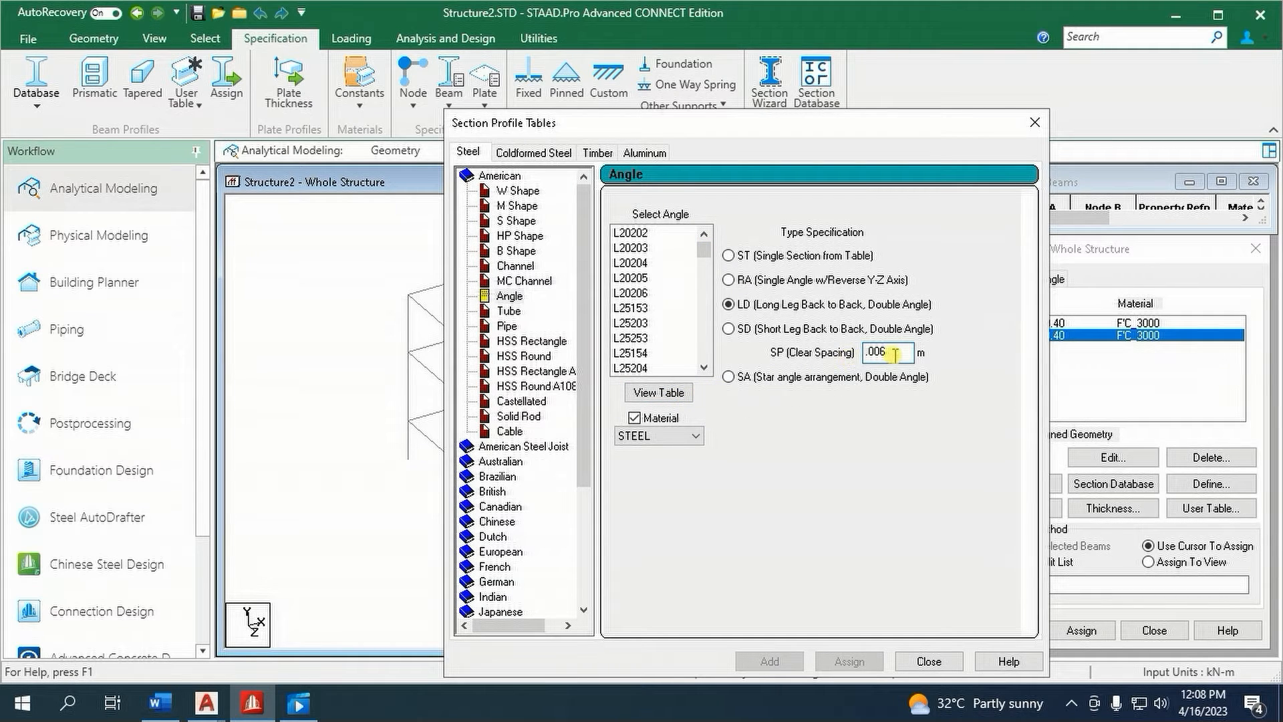
left_click(668, 393)
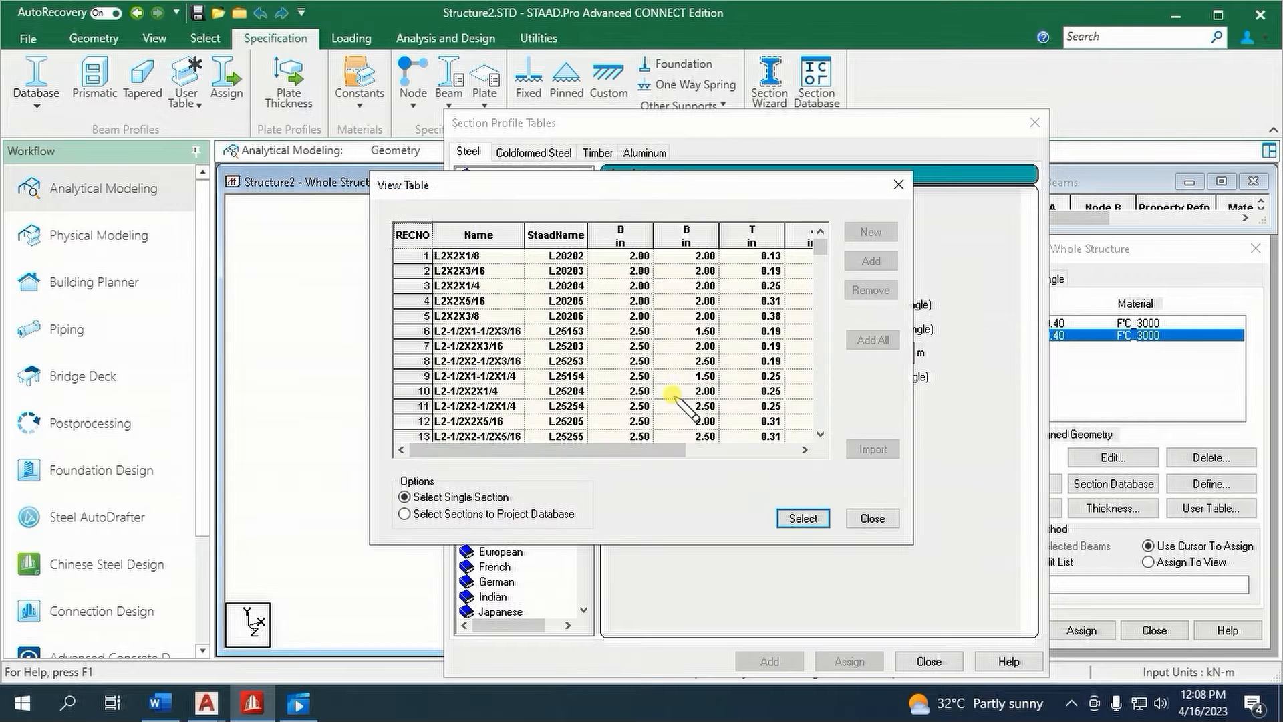
left_click_drag(819, 248, 821, 258)
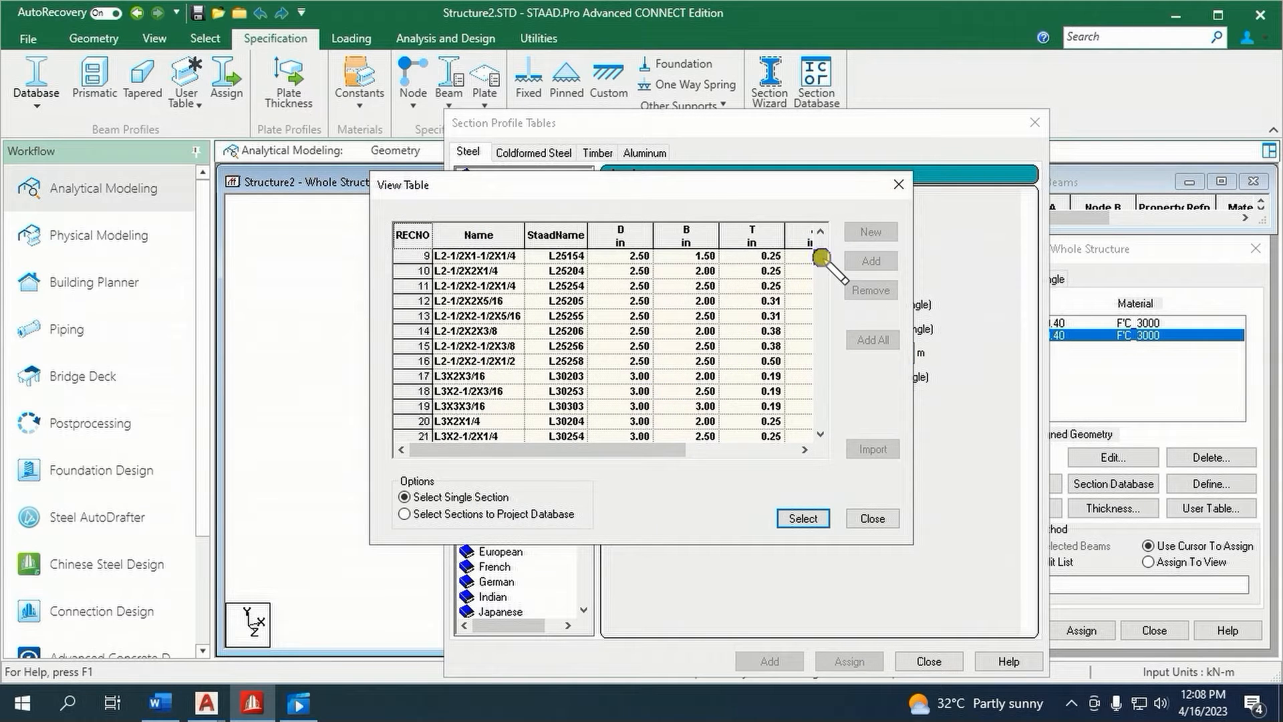
left_click_drag(821, 258, 821, 264)
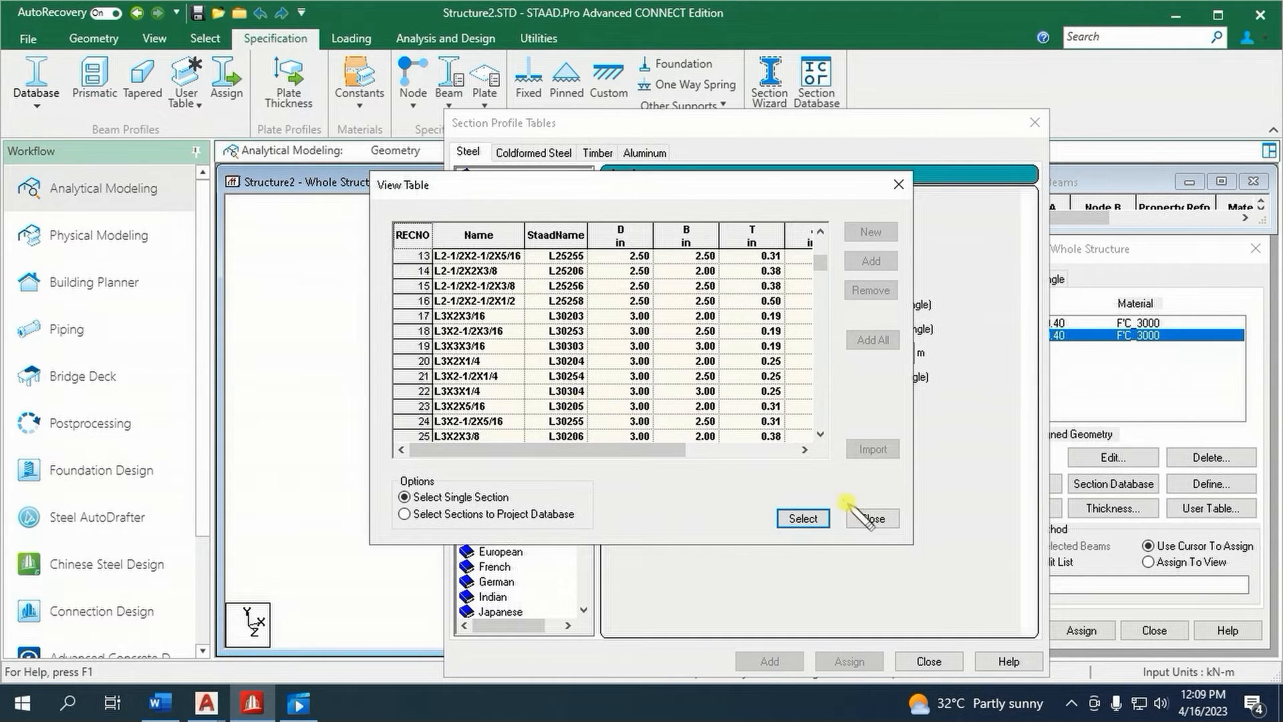
left_click(870, 519)
- Add the L30304 double angle section with material STEEL_36_KSI
left_click_drag(703, 250, 701, 258)
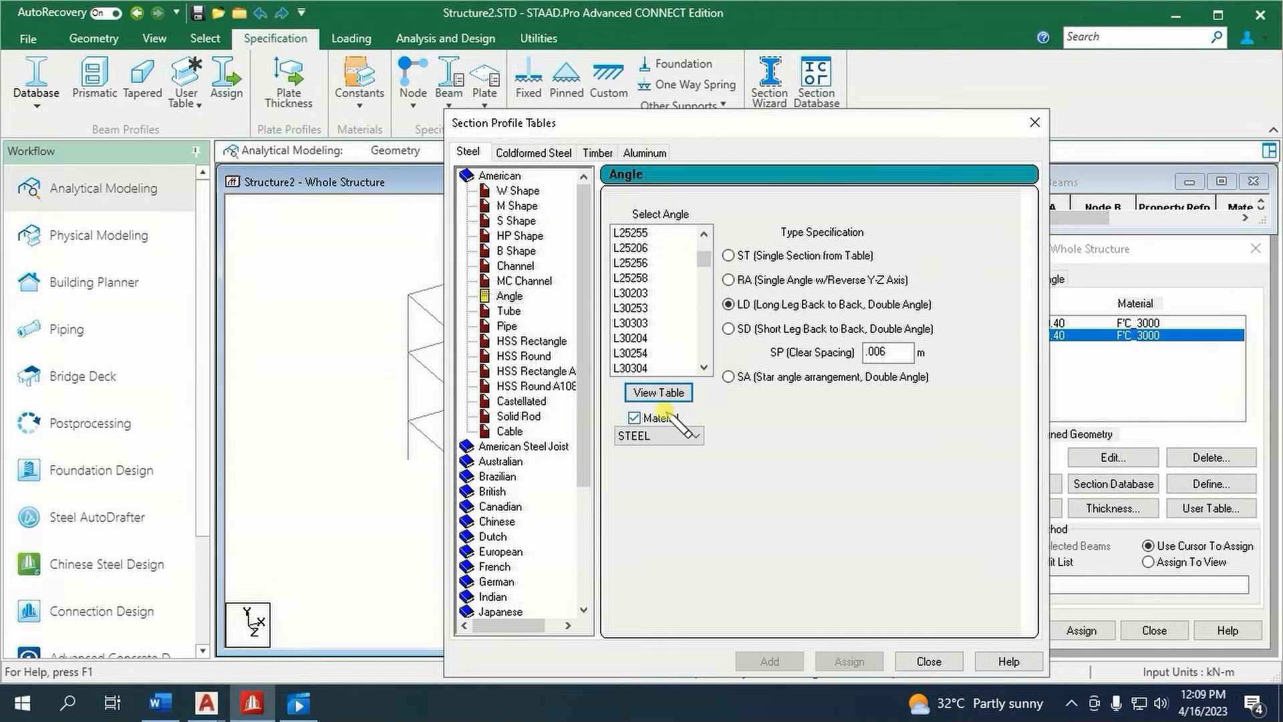
left_click(663, 435)
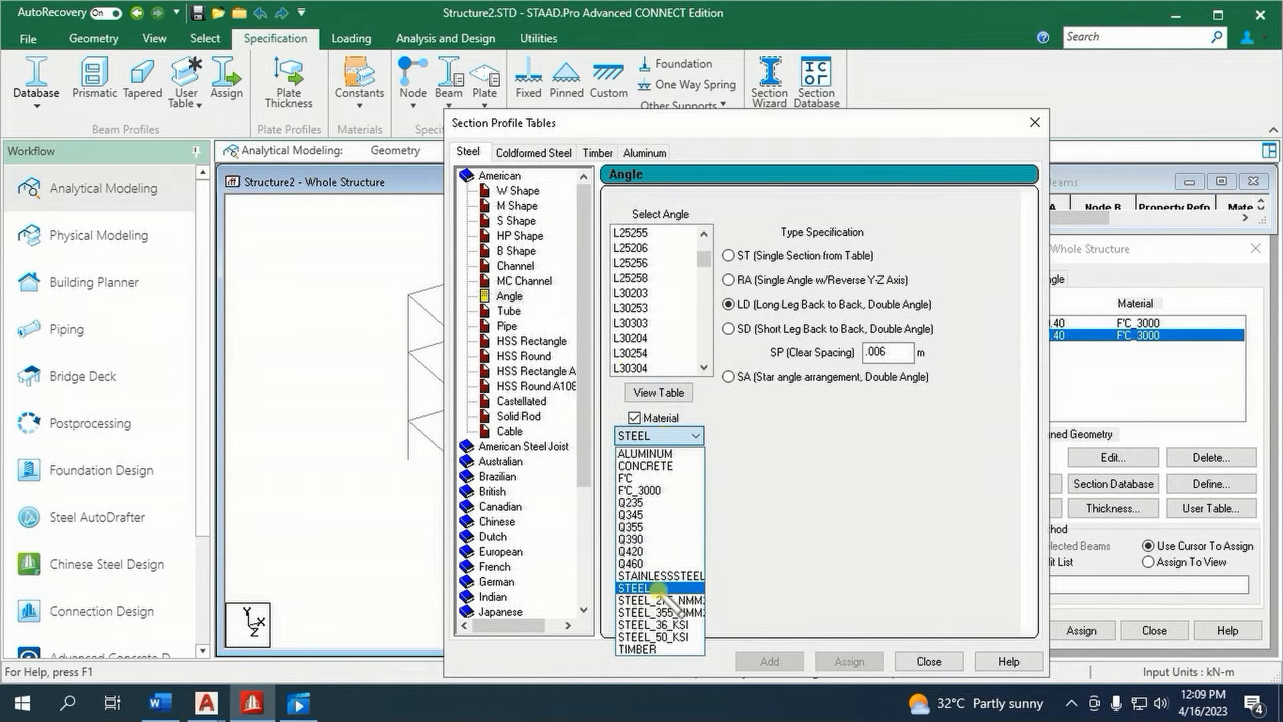
left_click(661, 625)
left_click(631, 367)
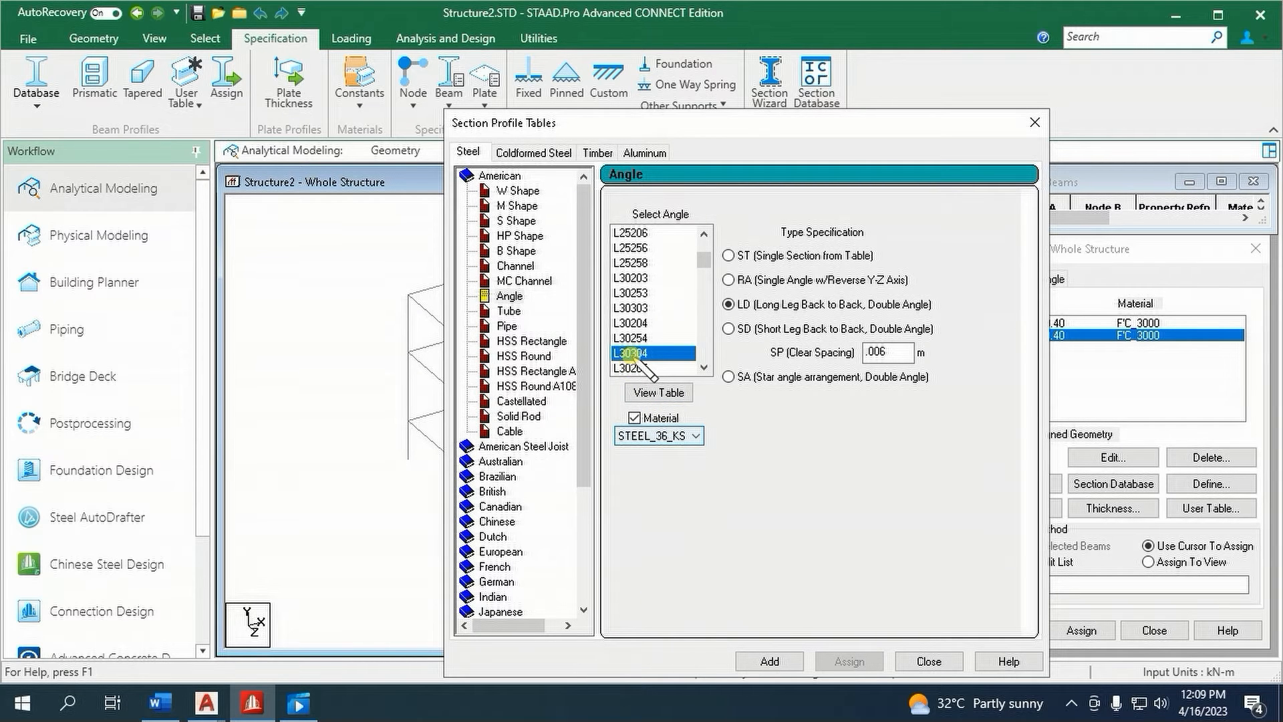
left_click(770, 661)
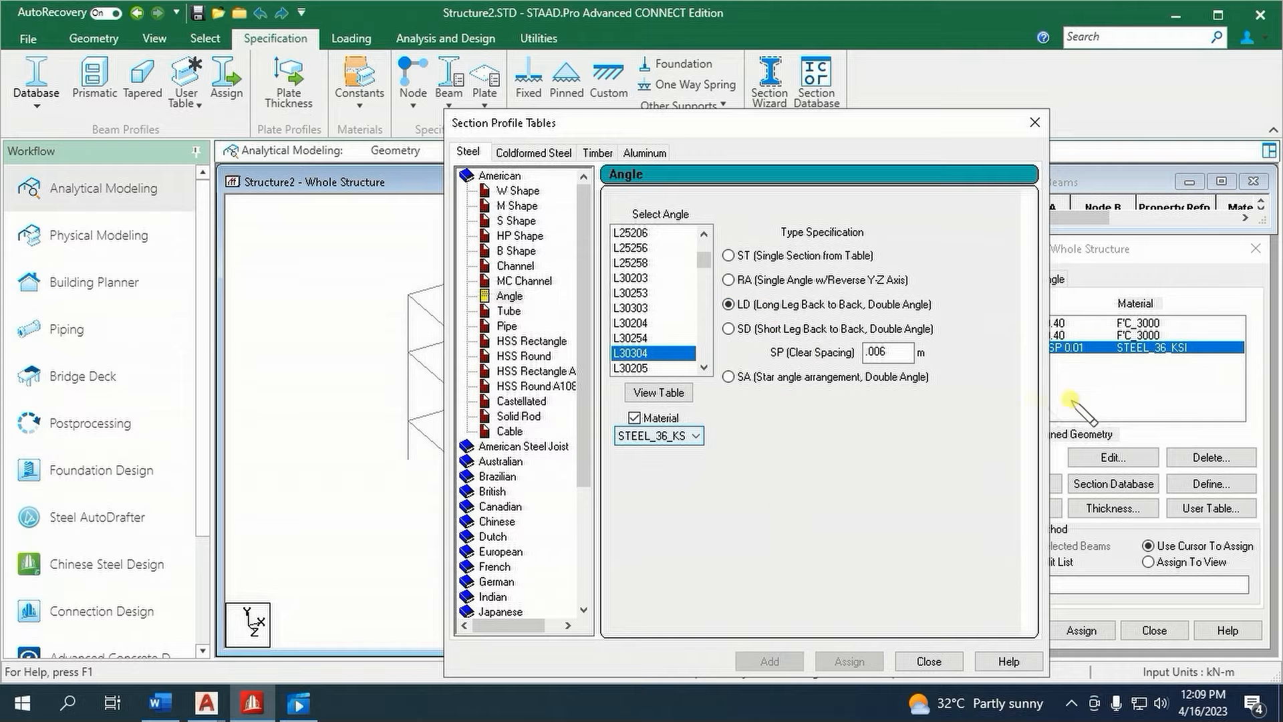
- Add L30304 as a single angle section in STEEL_36_KSI and close the section profile tables
left_click_drag(960, 122, 887, 134)
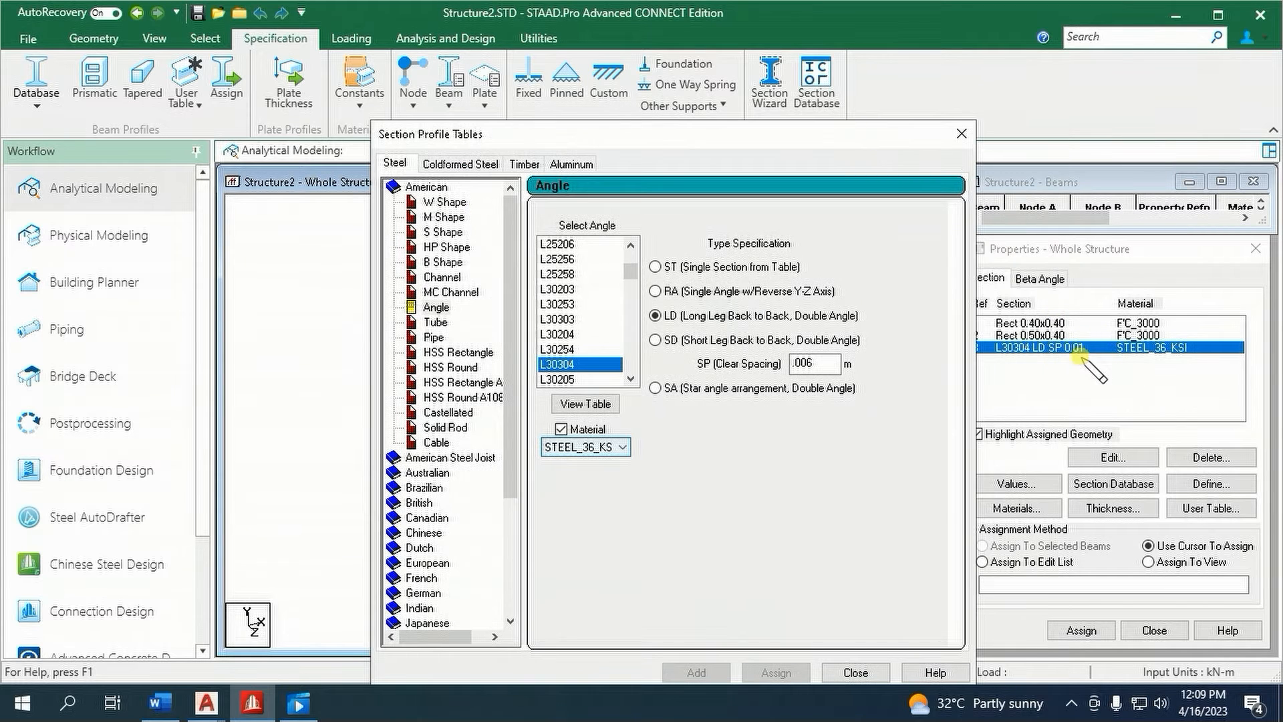
left_click(655, 266)
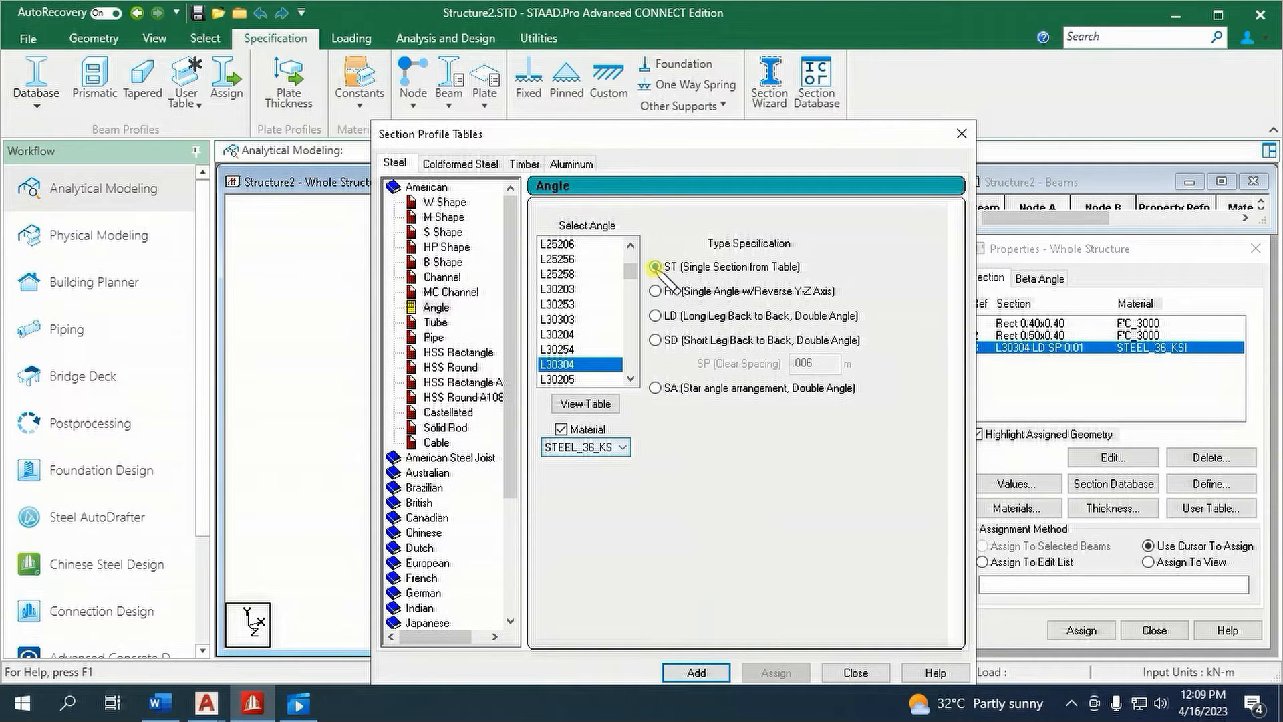
left_click(697, 672)
left_click(855, 673)
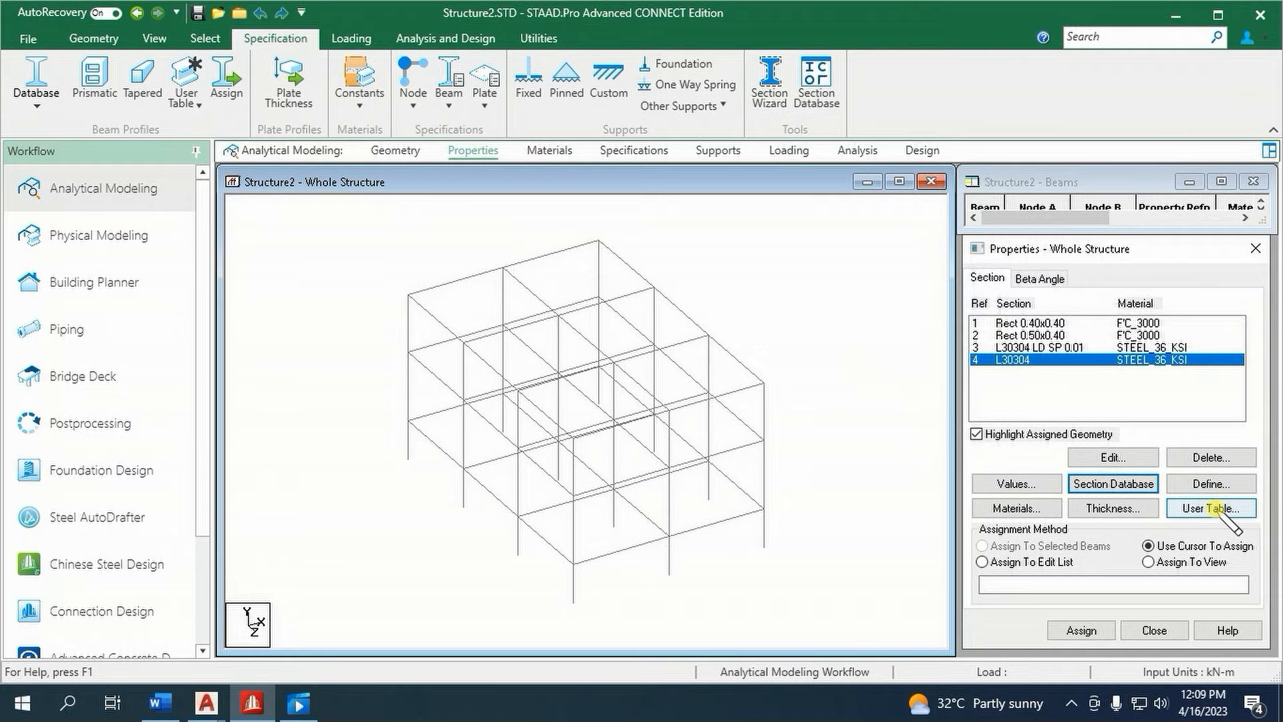
- Create a first user-provided section table with the section type ANGLE
left_click(1190, 507)
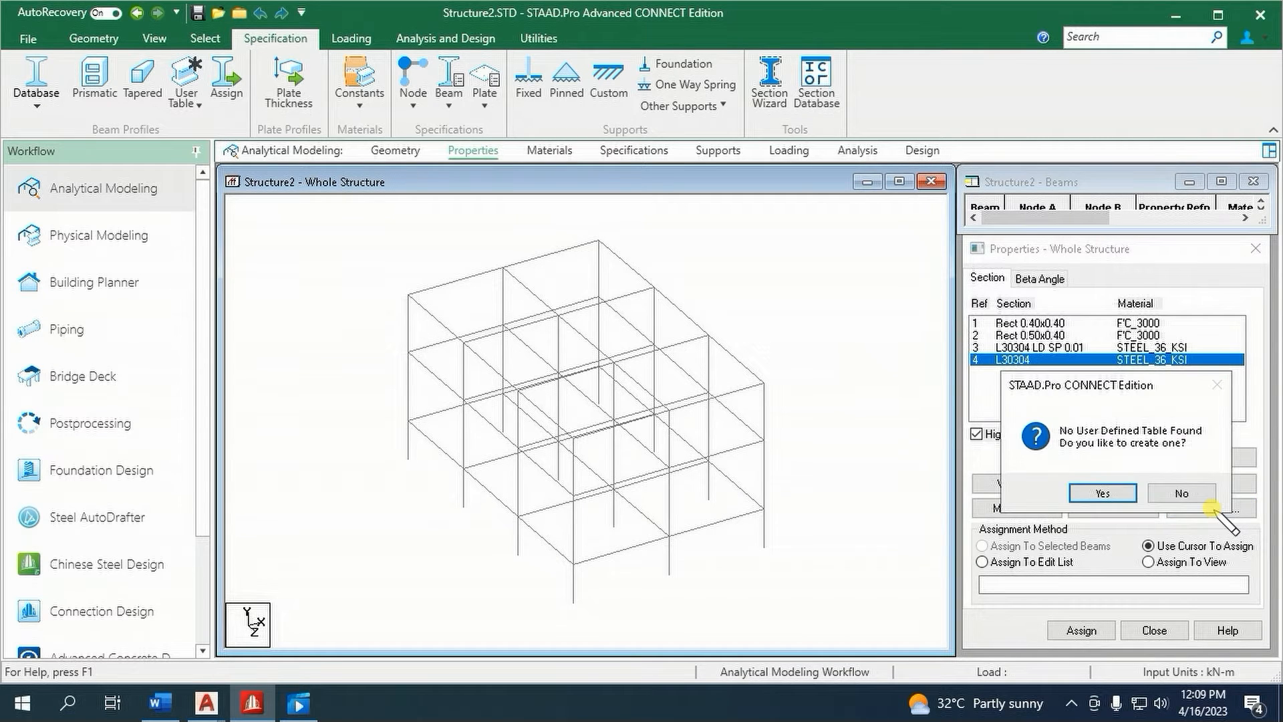
left_click(1103, 493)
left_click_drag(1096, 365, 759, 275)
left_click(799, 341)
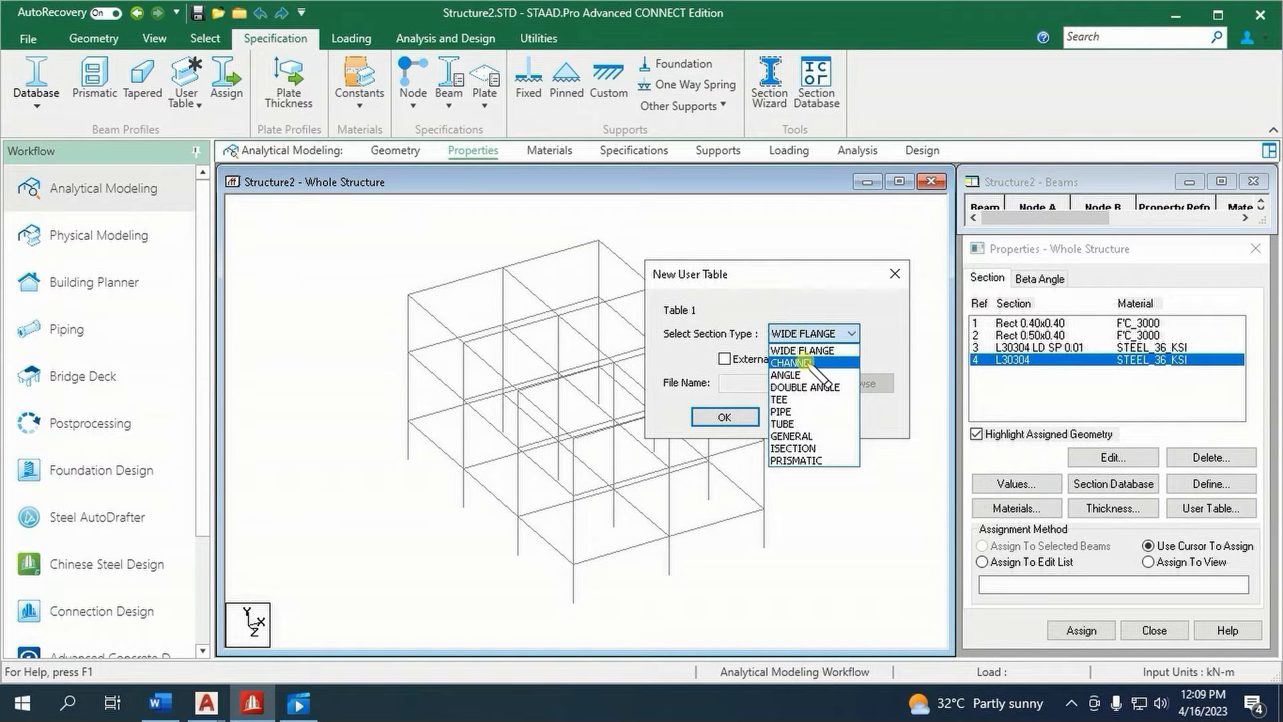
left_click(802, 375)
left_click(724, 415)
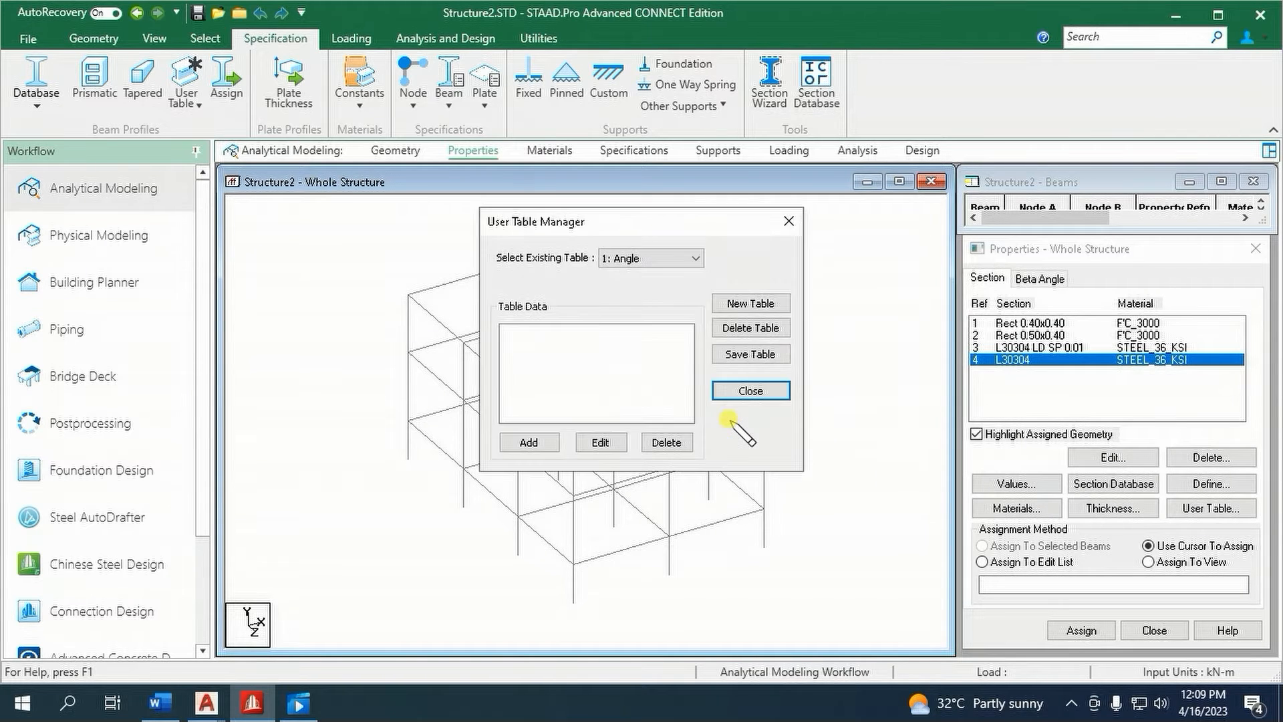
- Add a section named angle with D 0.0075, WF 0.0075 and TF 0.006 m, calculate its remaining properties, and close the table manager
left_click(529, 442)
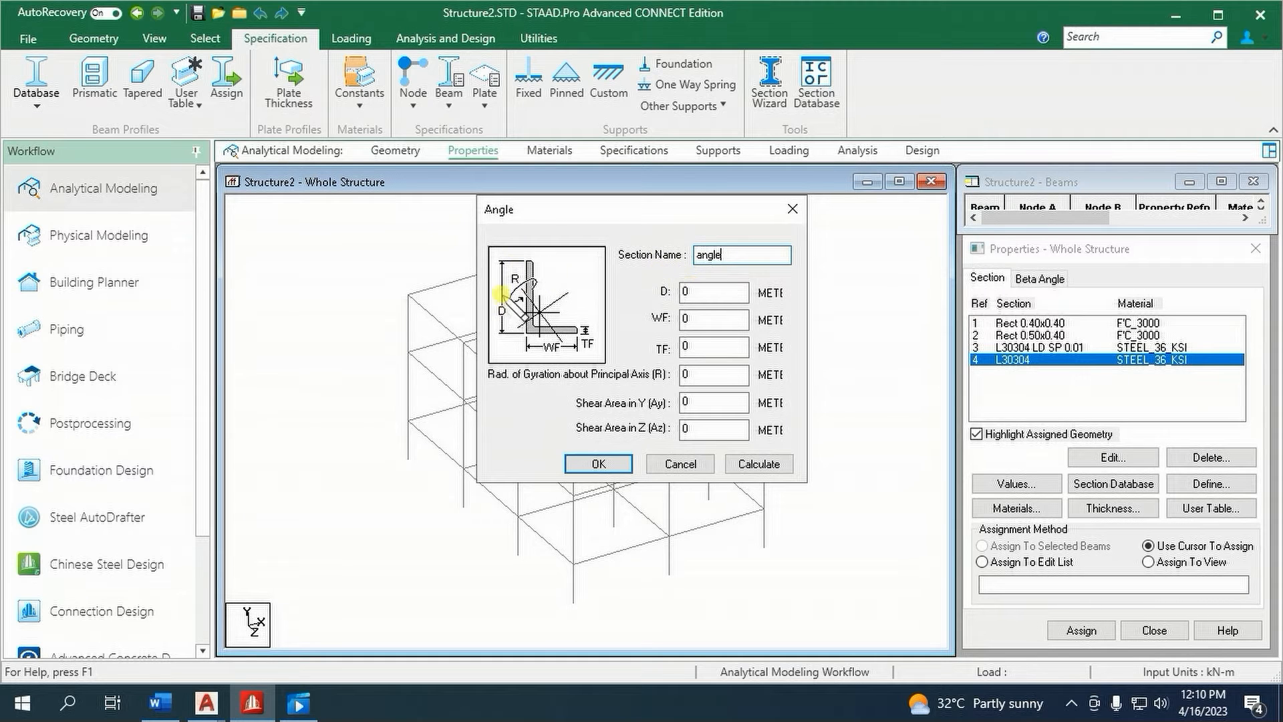
key("Tab")
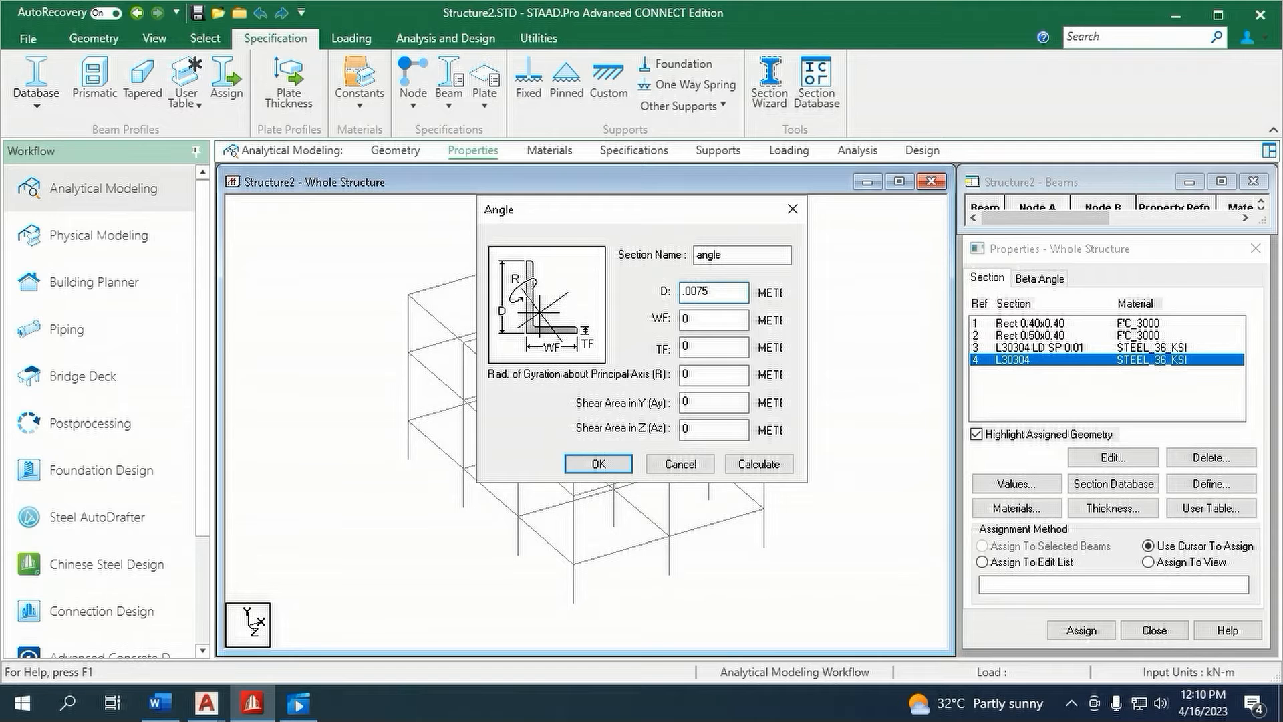
key("Tab")
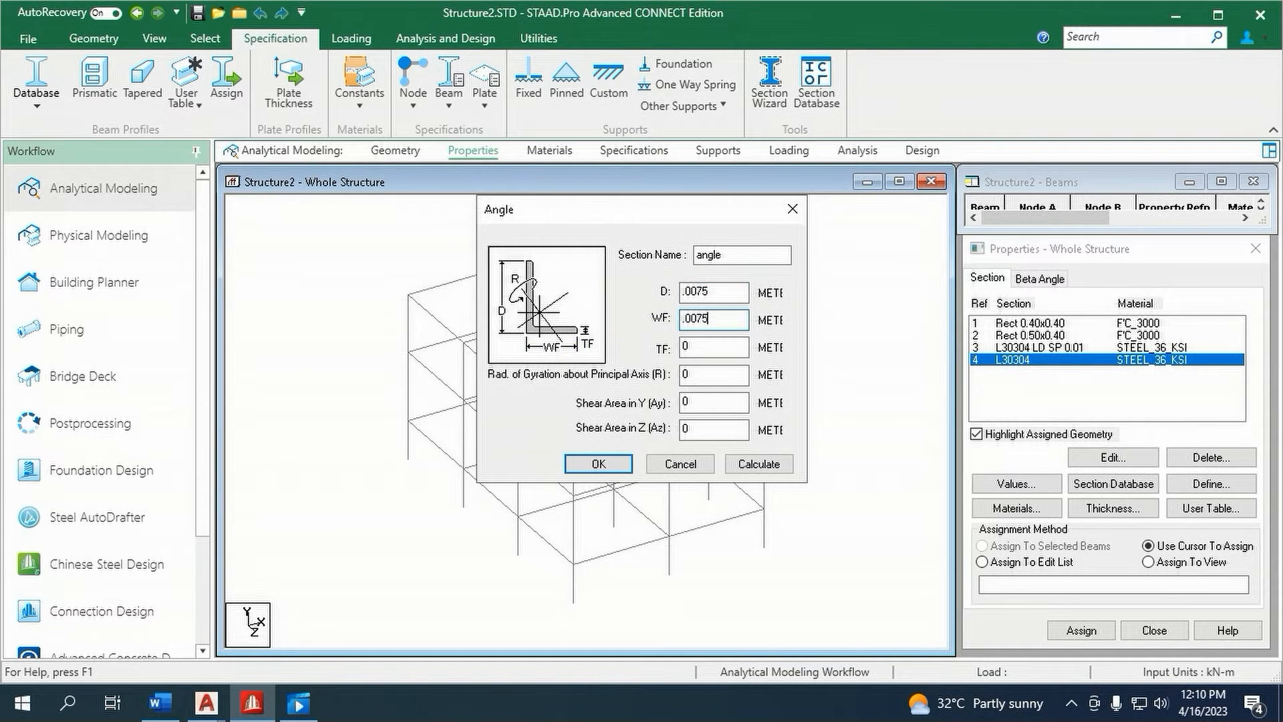
key("Tab")
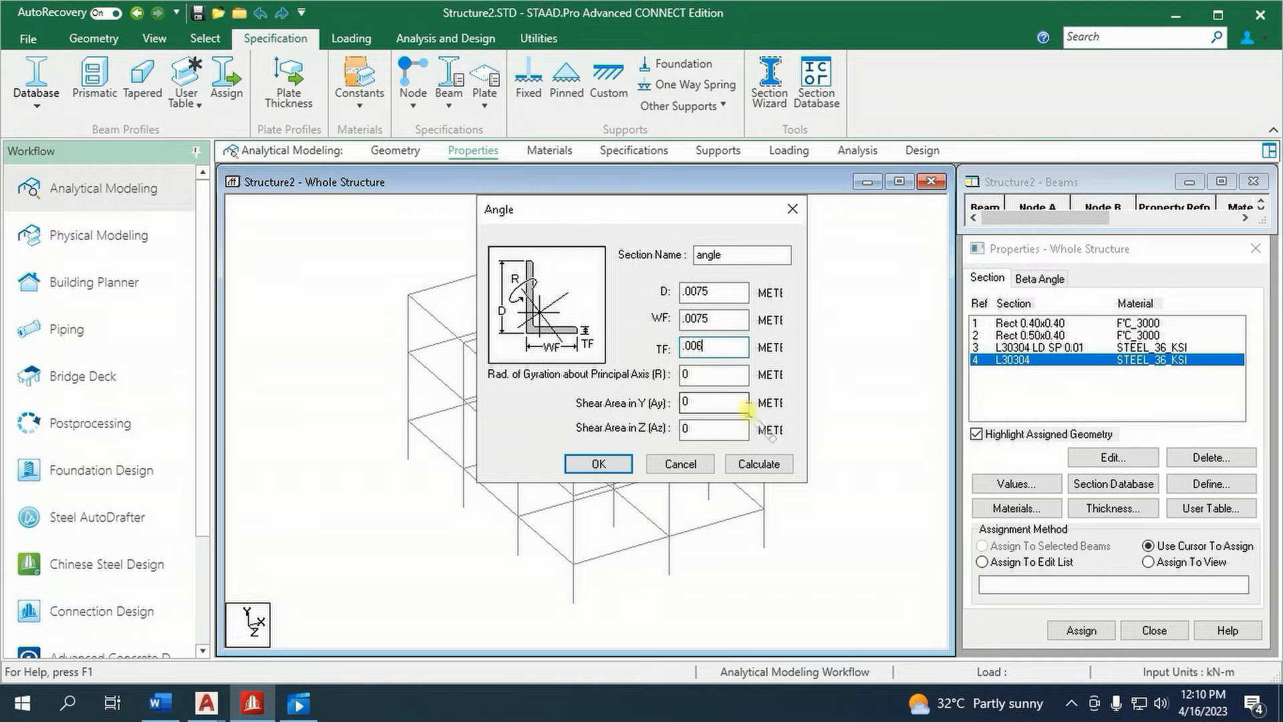
left_click(759, 463)
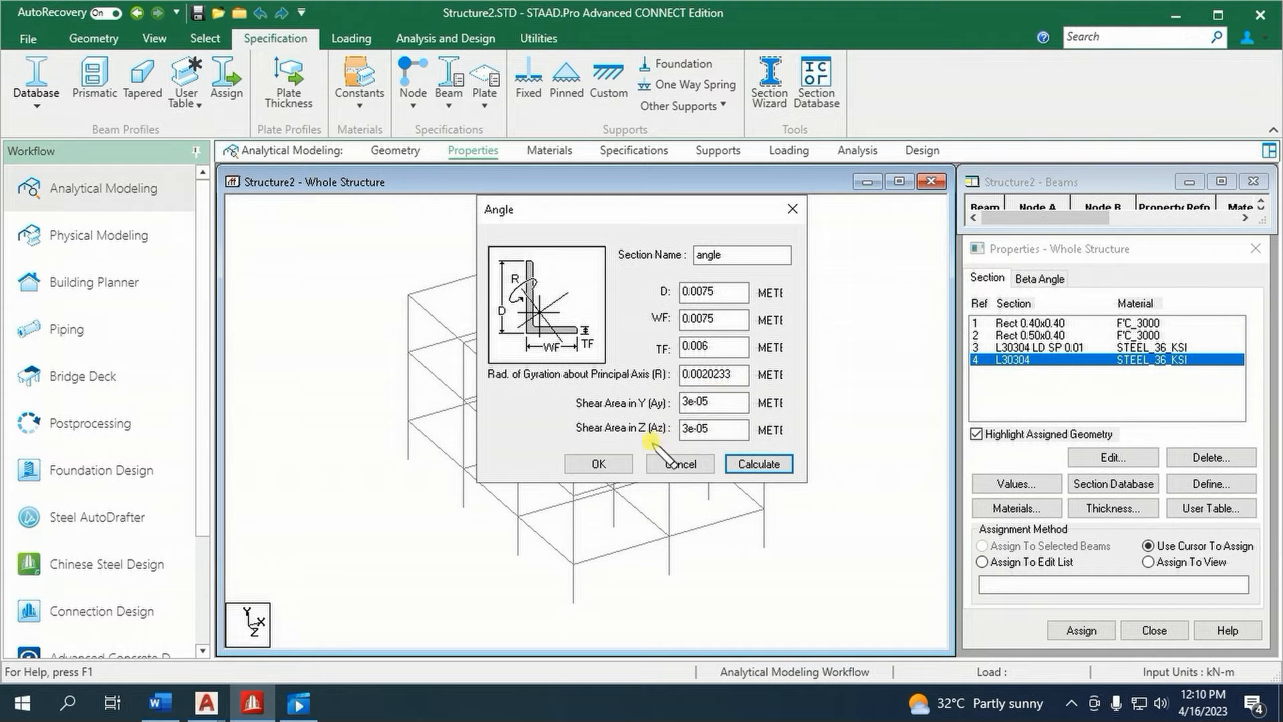
left_click(605, 463)
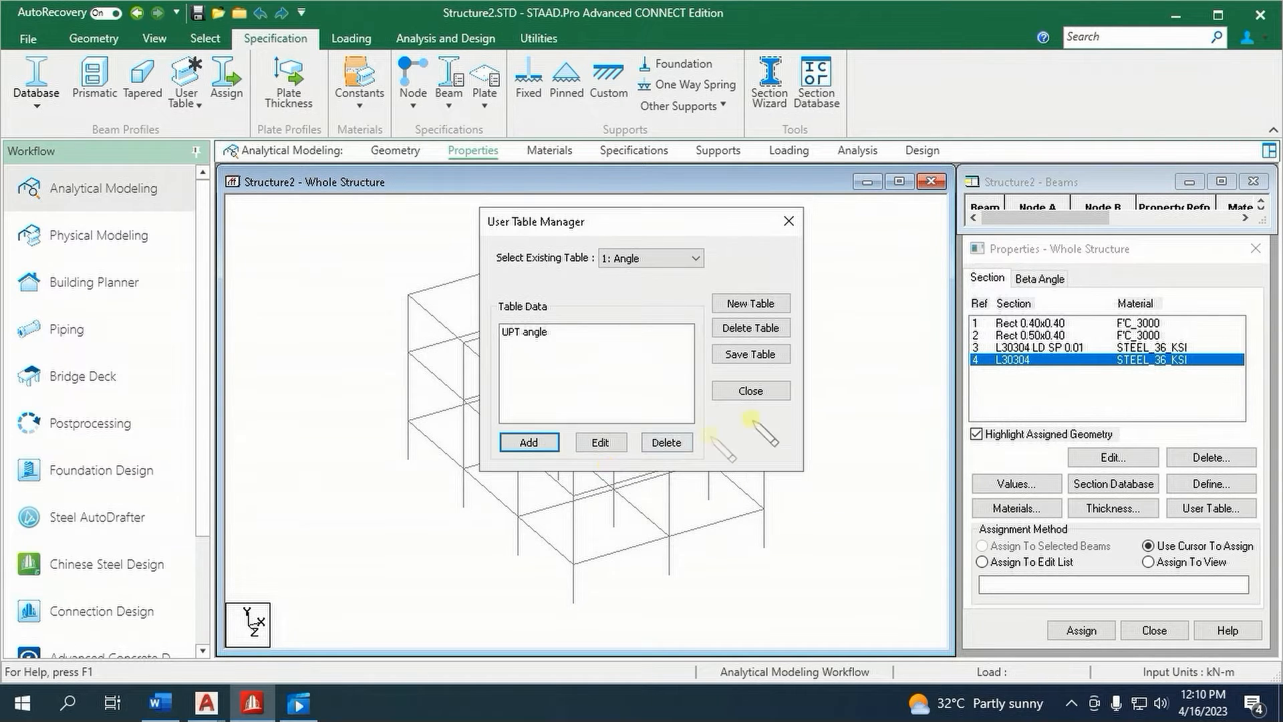
left_click(750, 391)
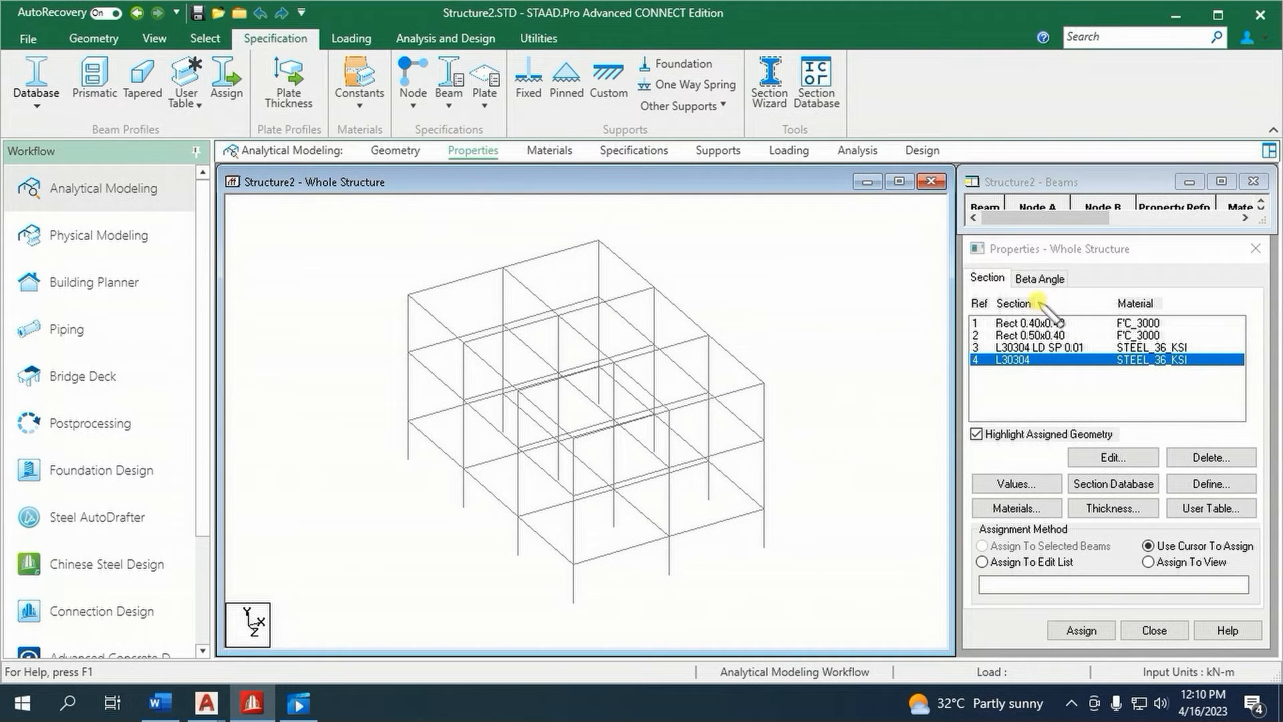
- Add the angle section from user table 1 to the properties with material STEEL_36_KSI and close the user property table
left_click(1210, 509)
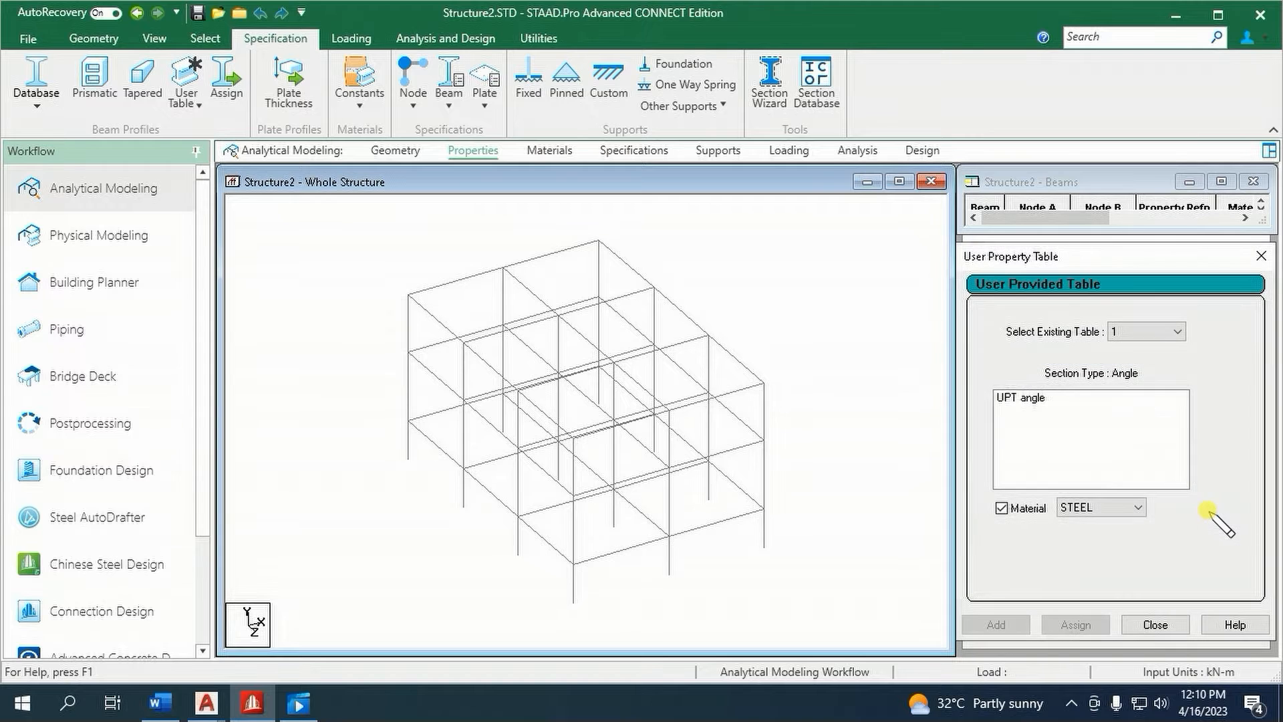
left_click(1147, 334)
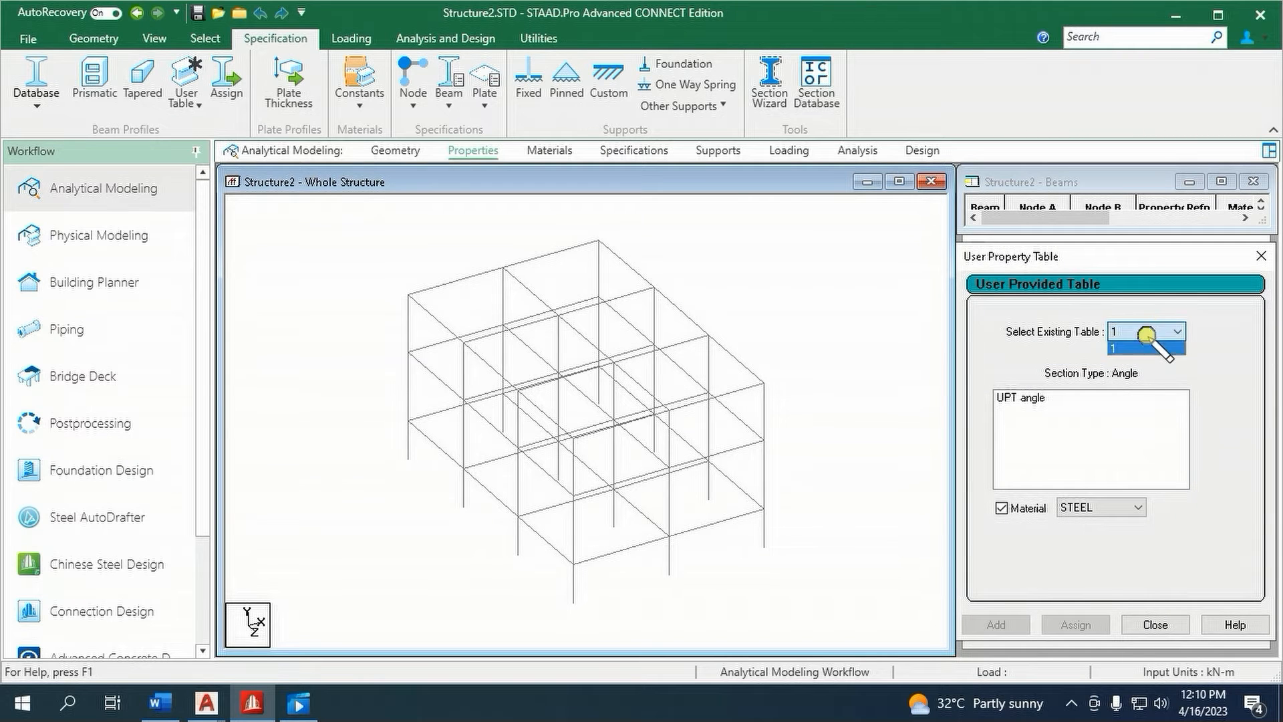
left_click(1167, 309)
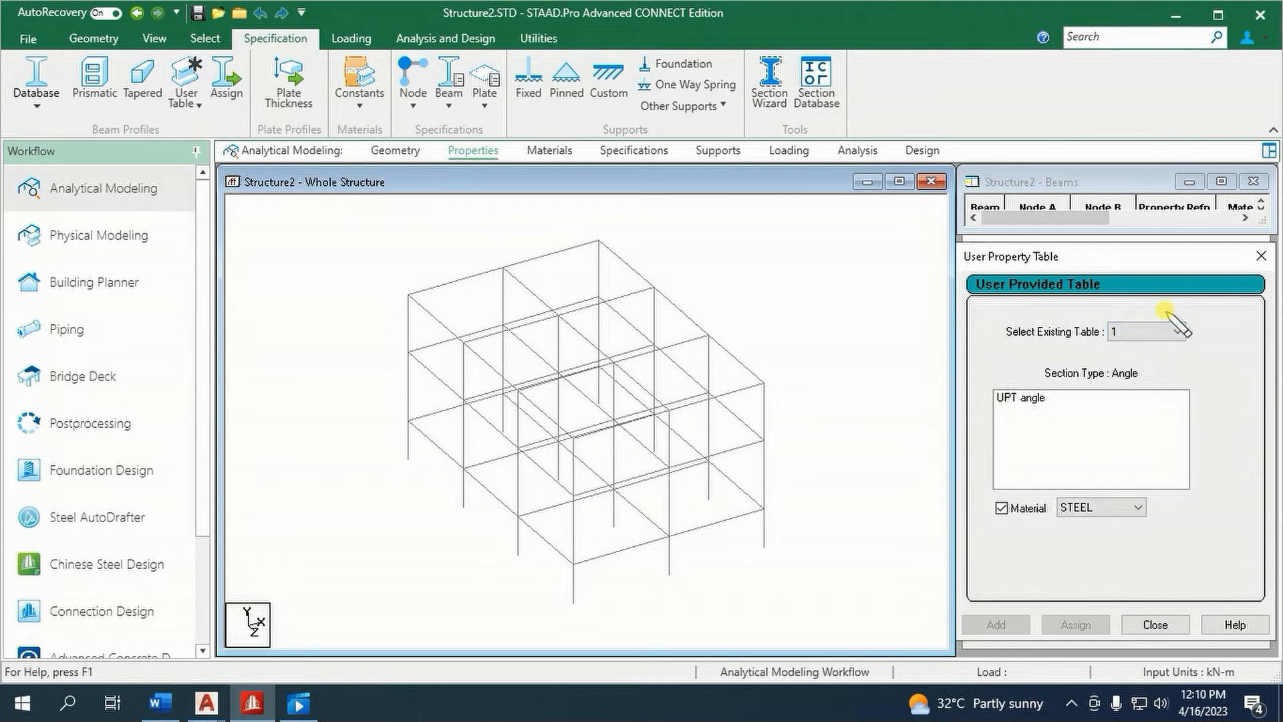
left_click(1039, 397)
left_click(1100, 508)
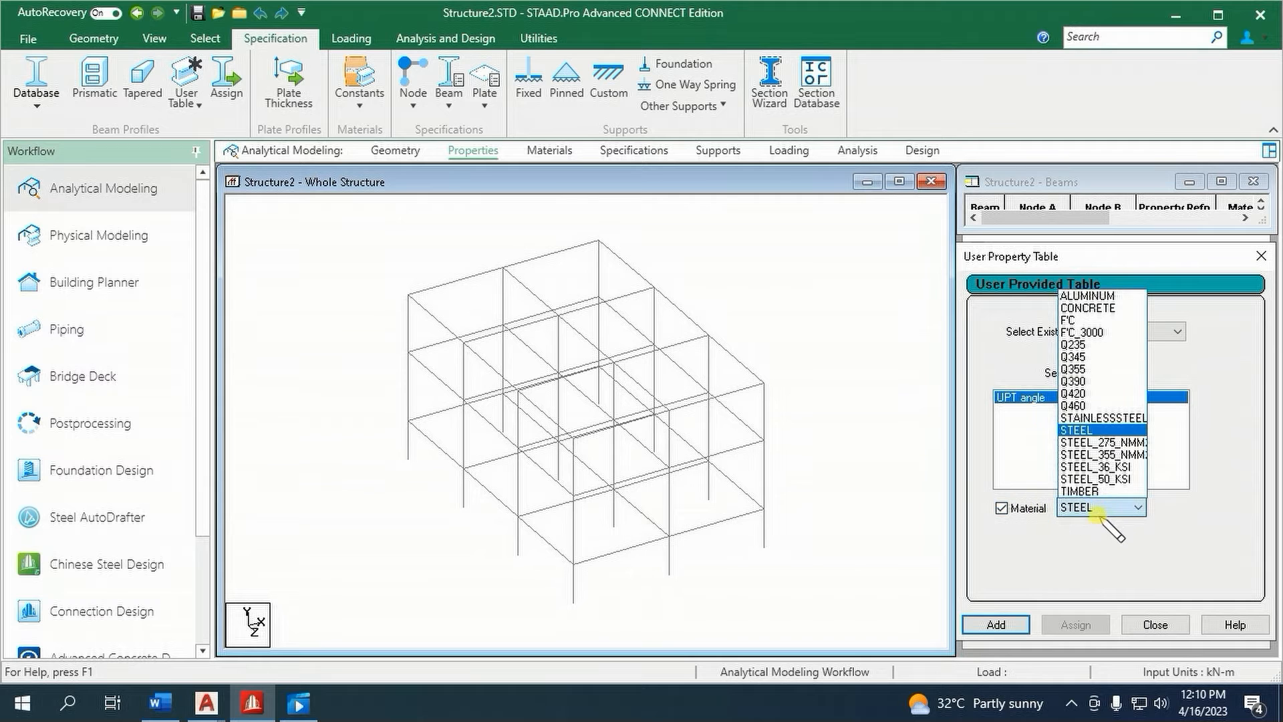
left_click(1104, 467)
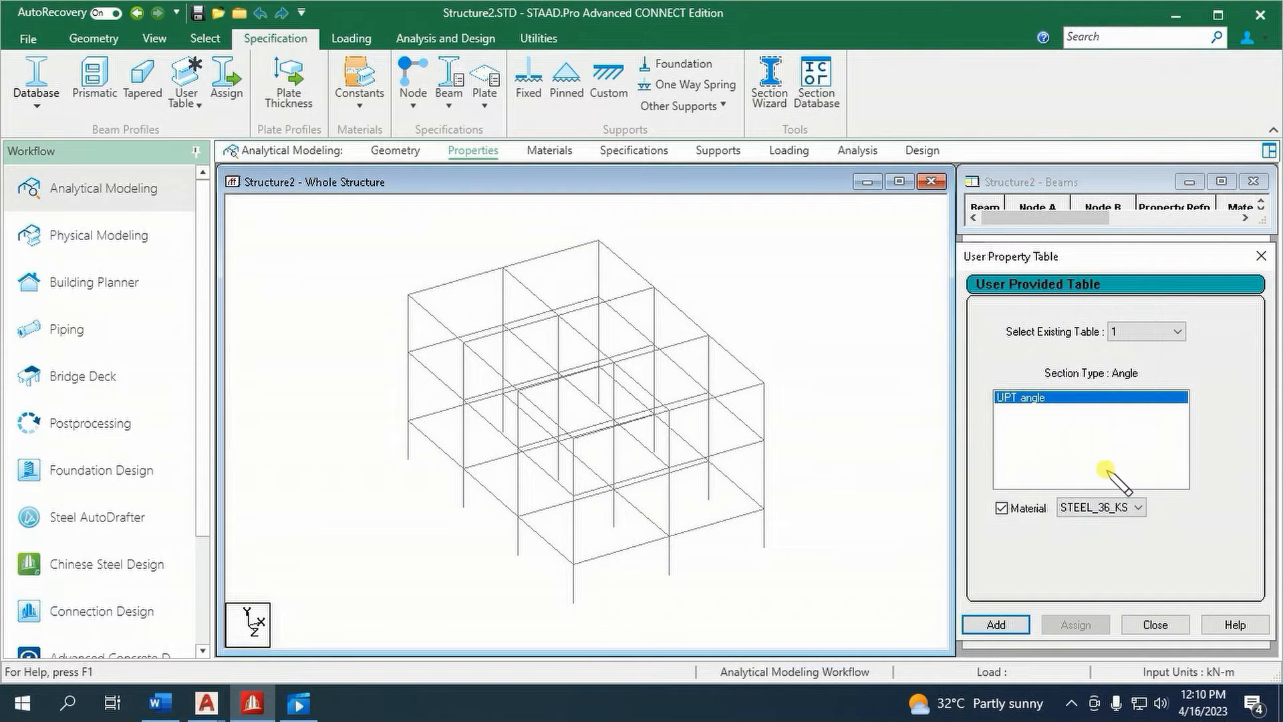
left_click(994, 624)
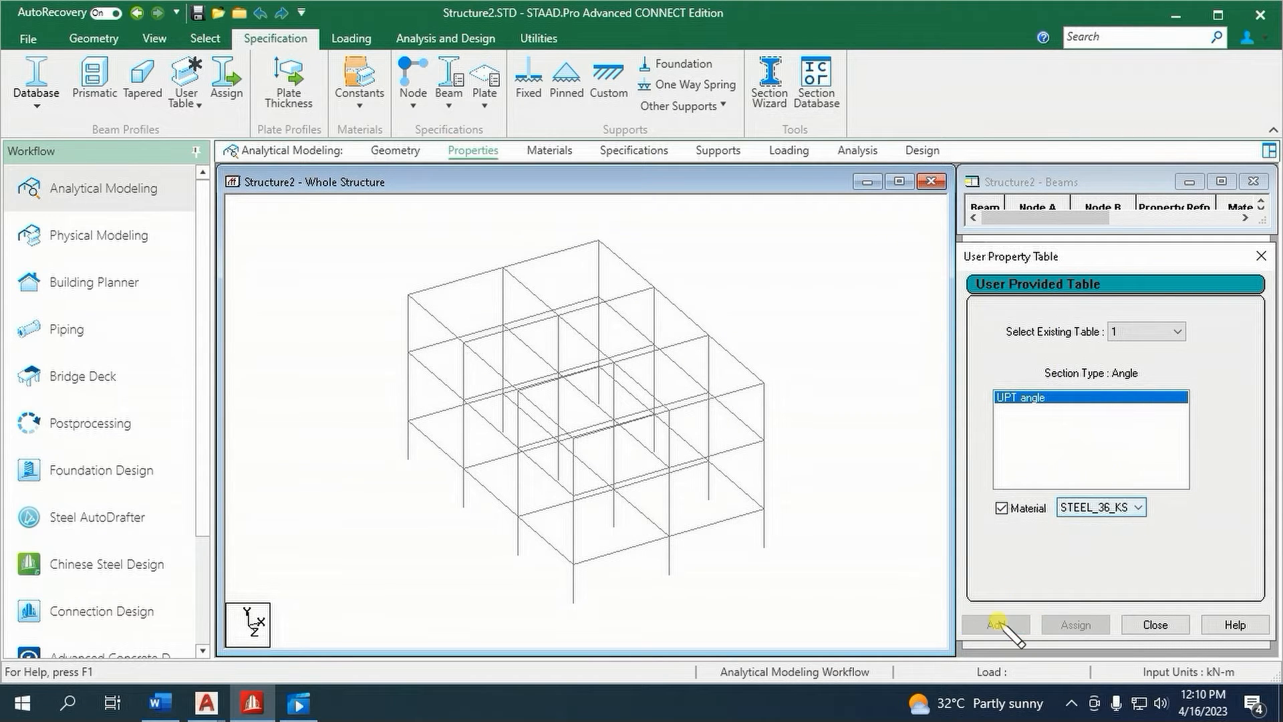
left_click(1123, 624)
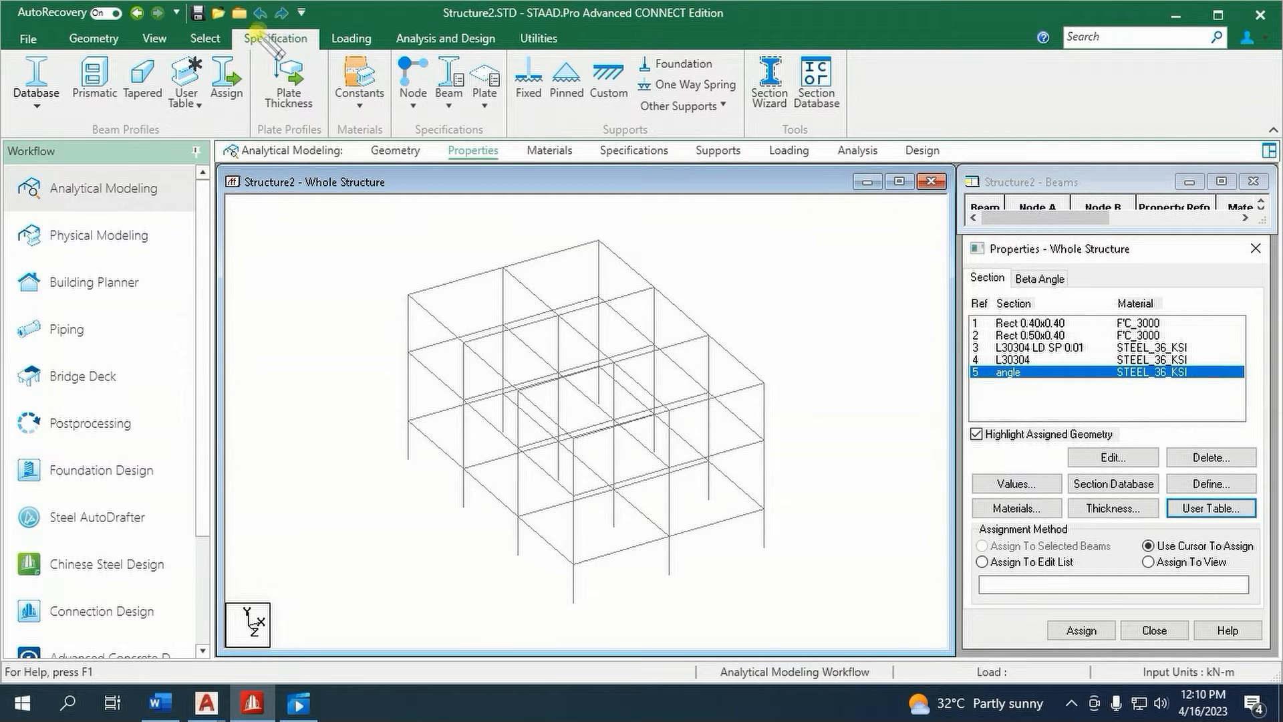
- Create a second user-provided section table with the section type DOUBLE ANGLE
left_click(192, 105)
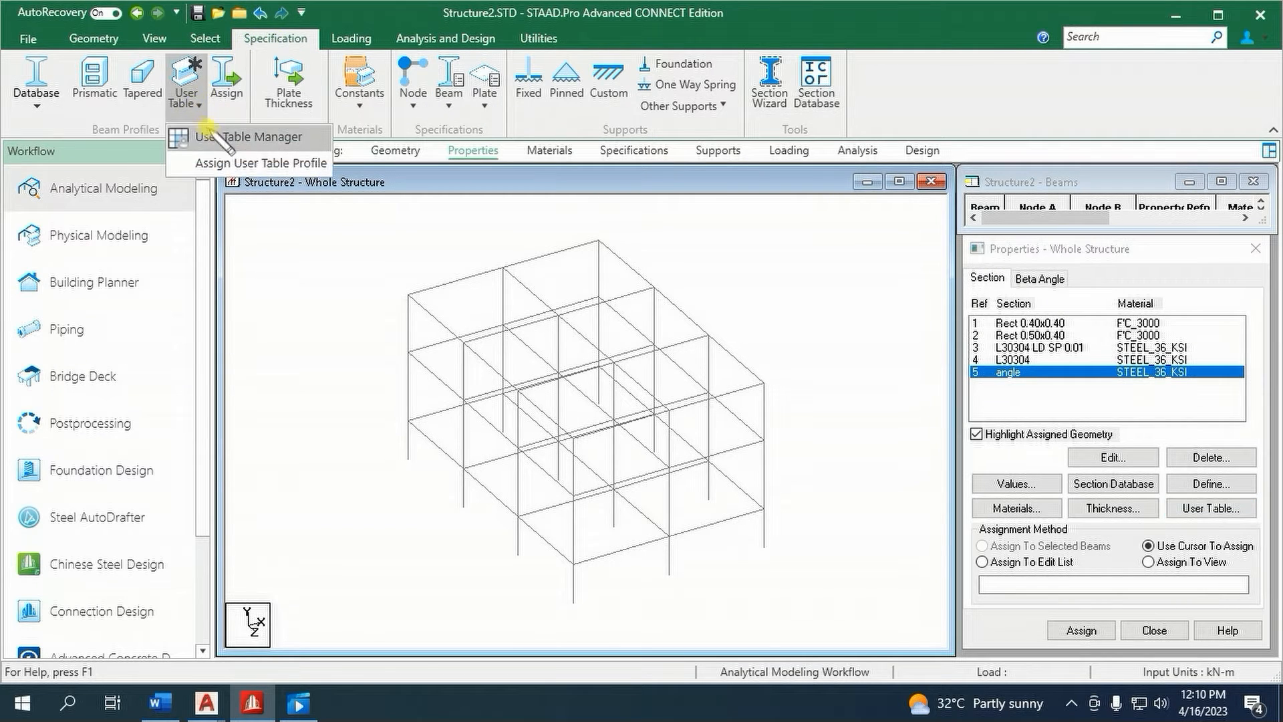
left_click(204, 136)
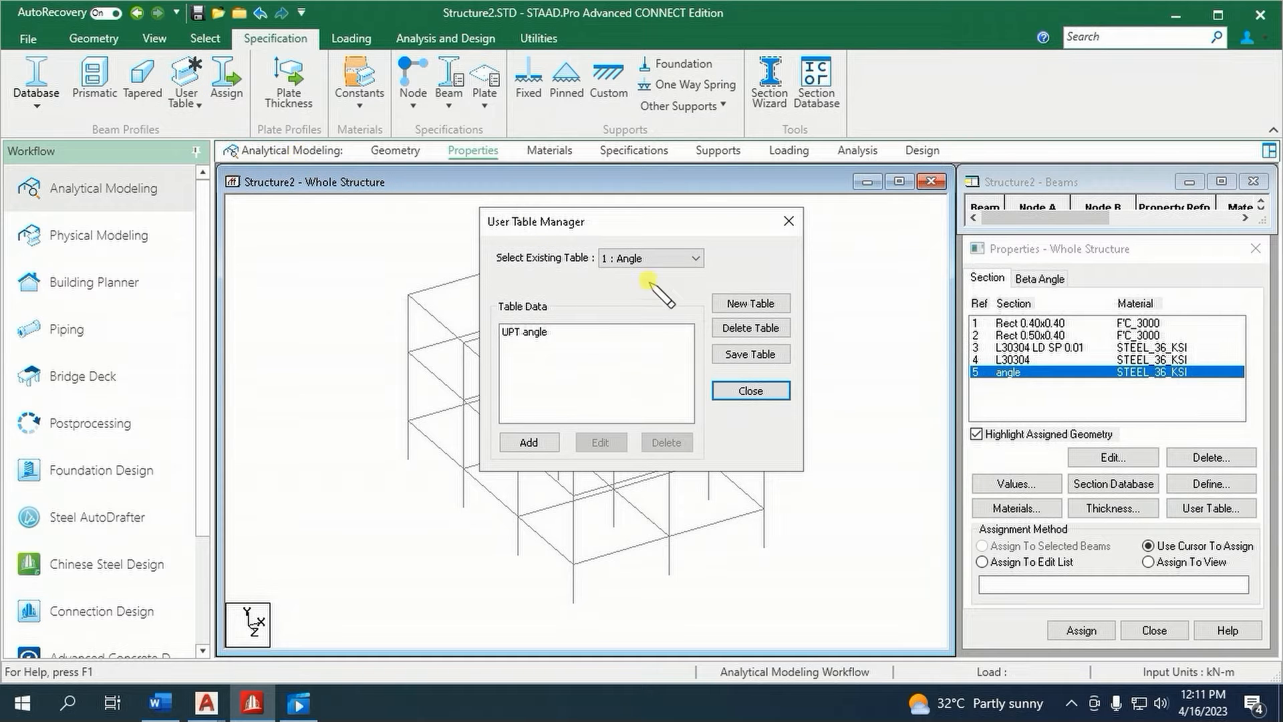
left_click(753, 302)
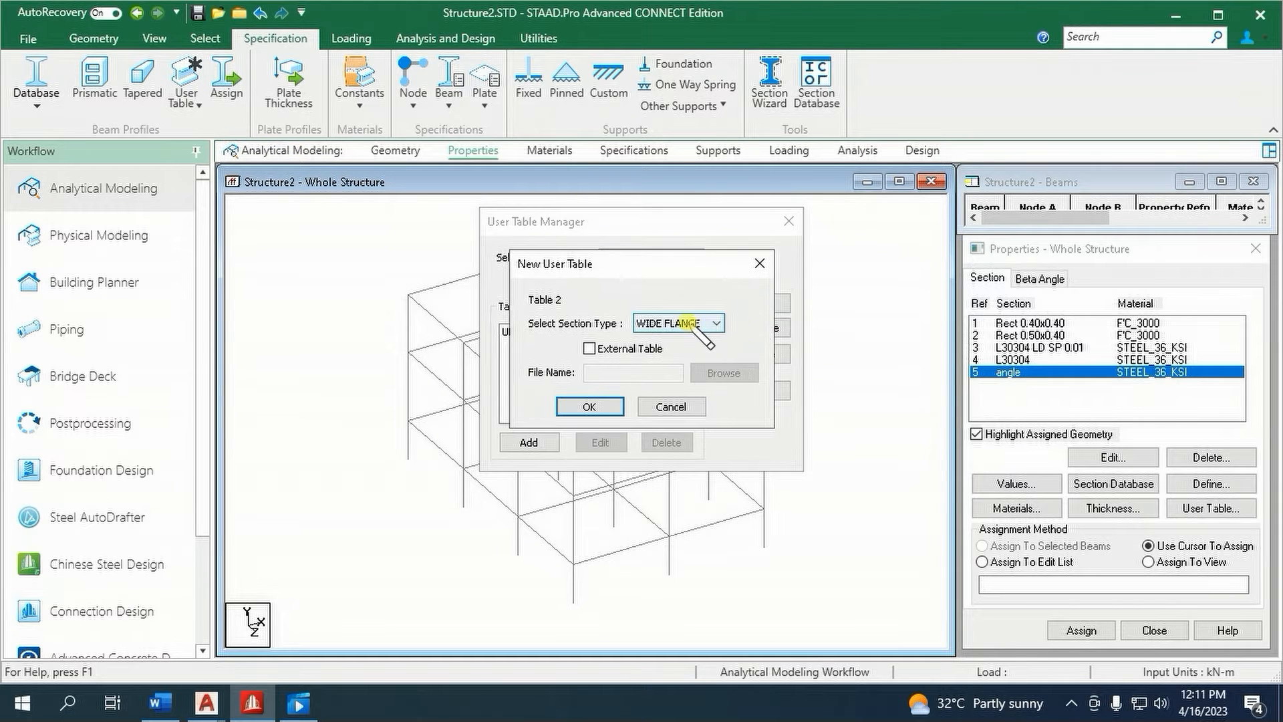
left_click(715, 323)
left_click(681, 373)
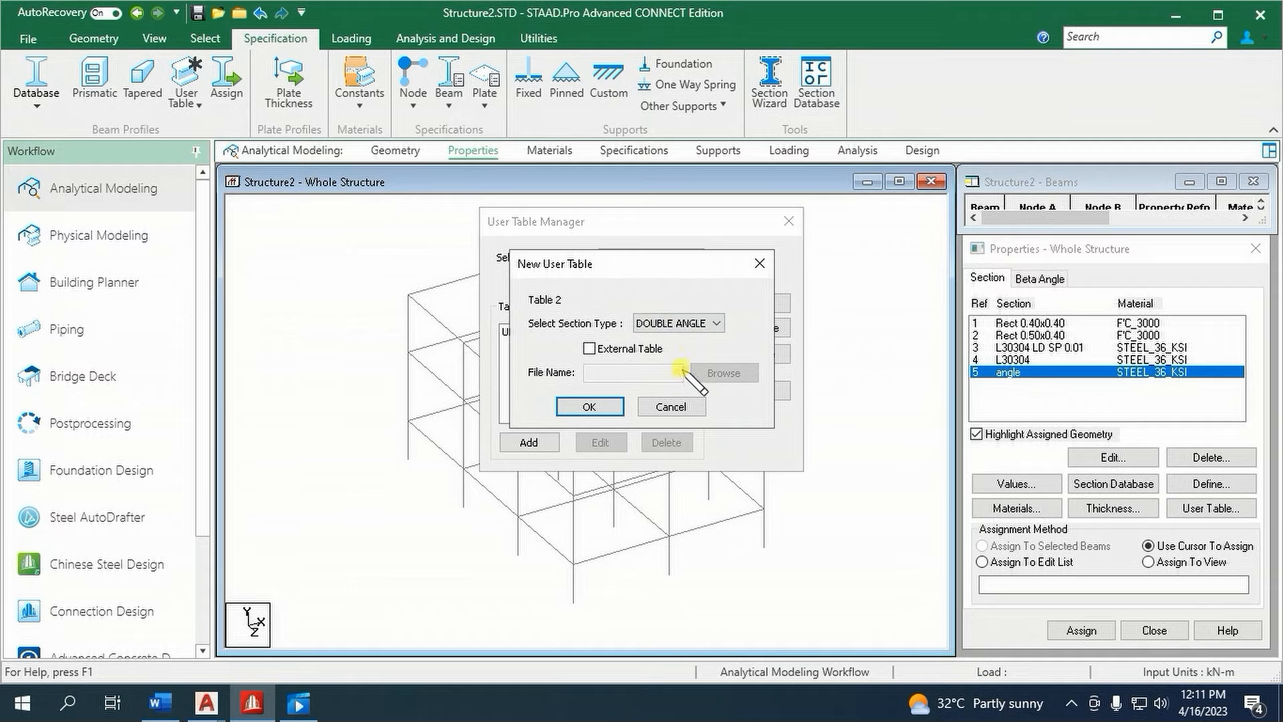
left_click(589, 405)
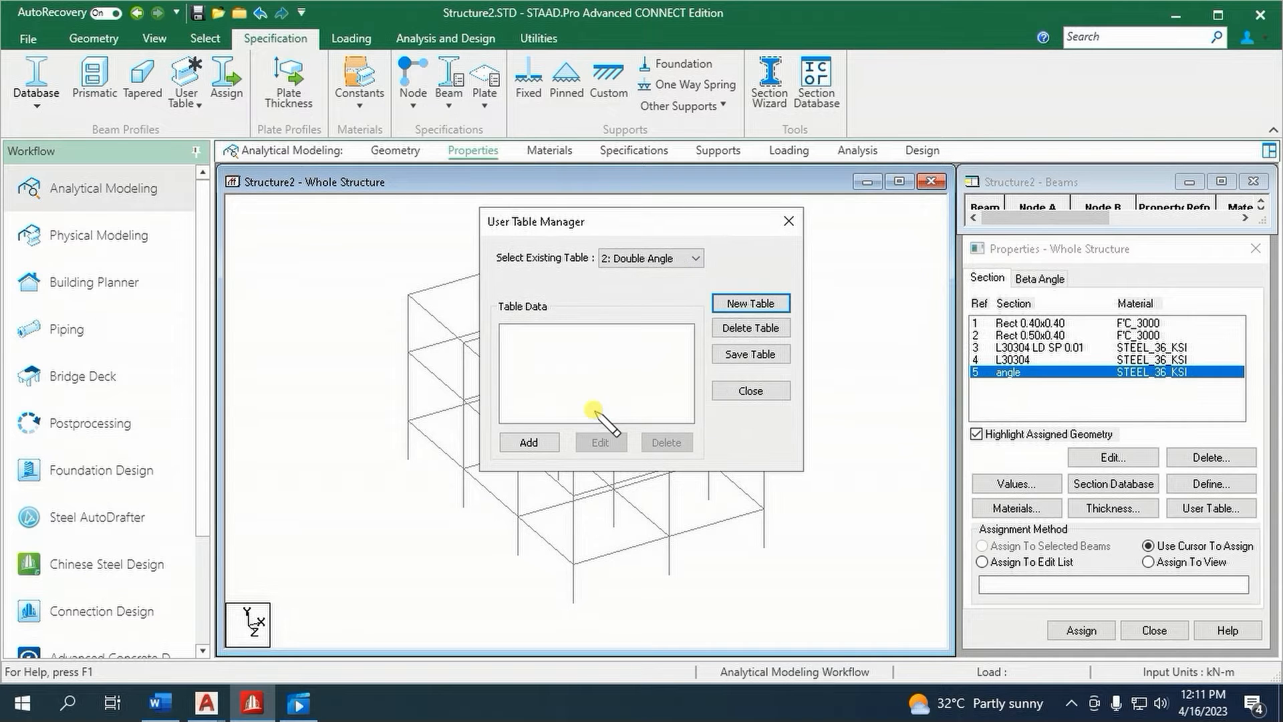
- Add a section named doubleangle with D 0.0075, TF 0.0075 and WF 0.006 m, calculate its remaining properties, and close the table manager
left_click(529, 442)
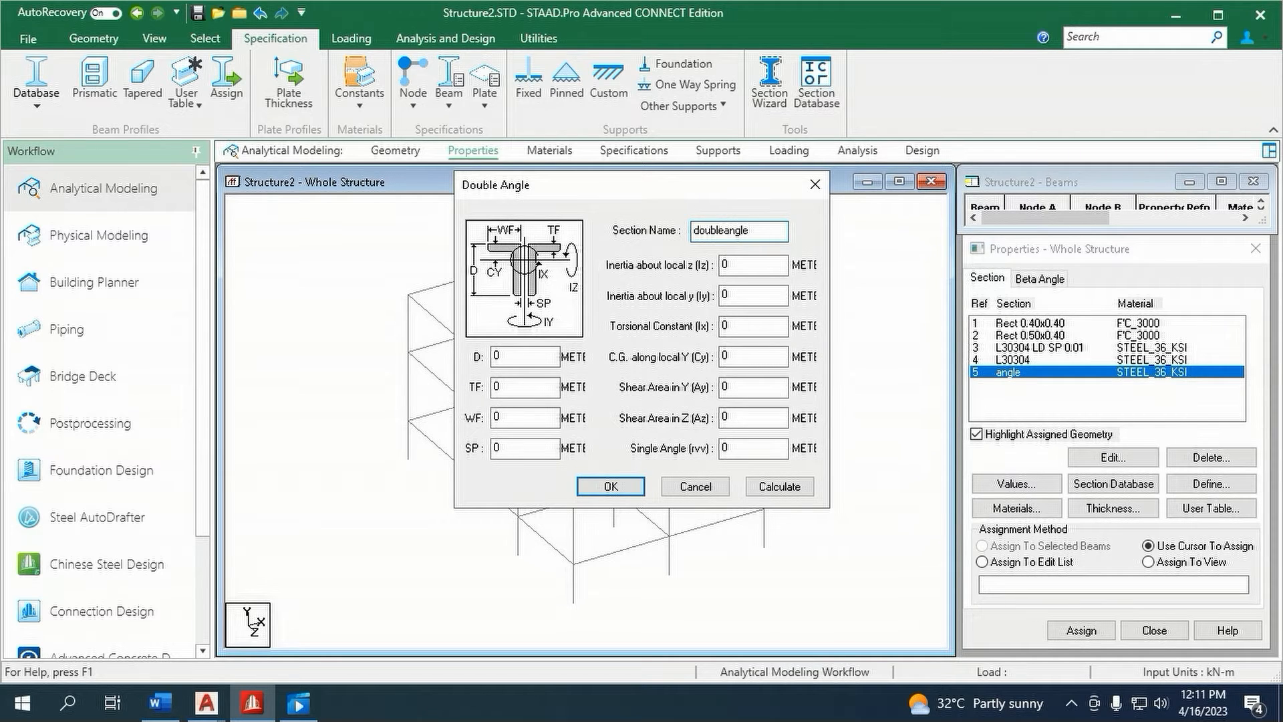
left_click_drag(523, 355, 454, 355)
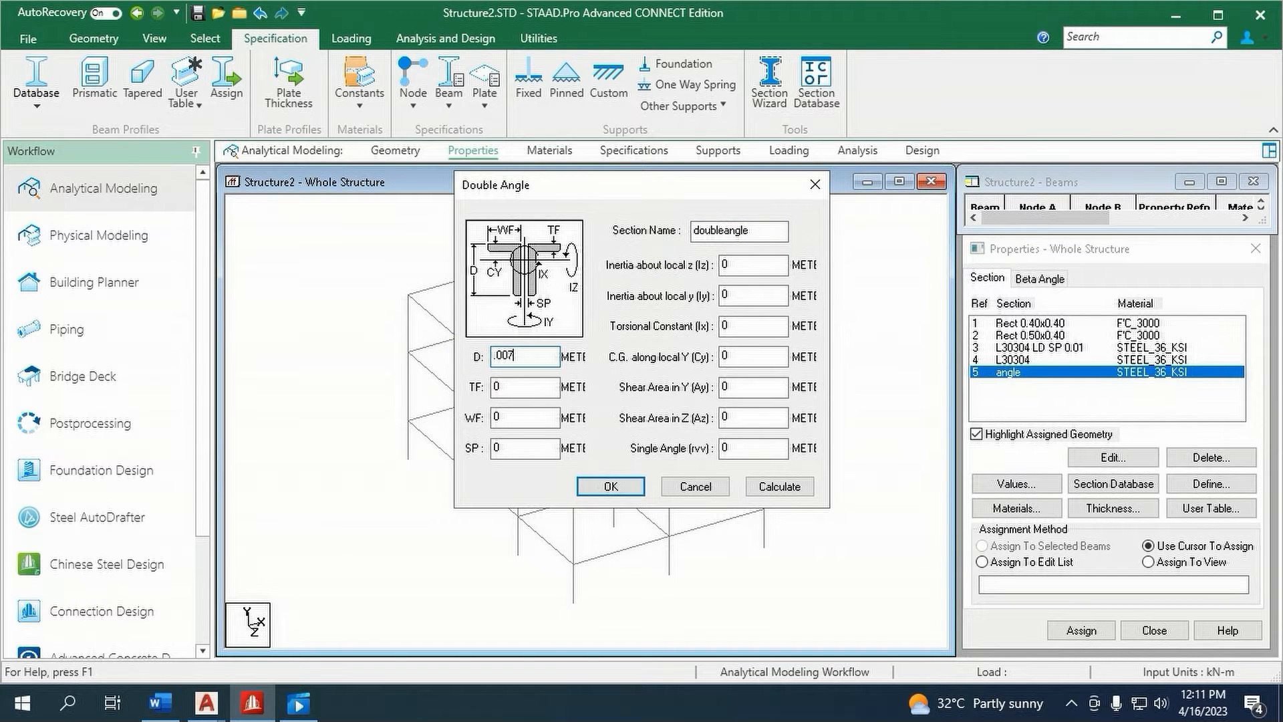
type(".0075")
left_click_drag(522, 387, 452, 393)
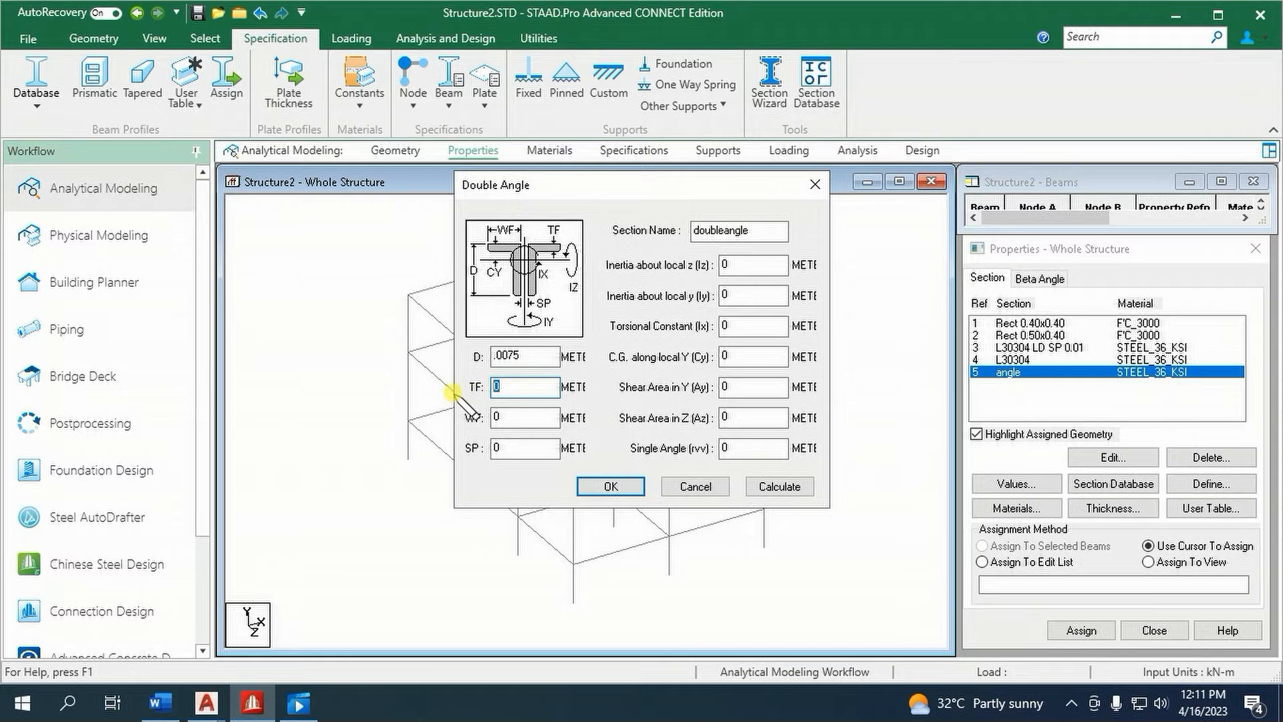
type(".0075")
left_click_drag(514, 417, 420, 423)
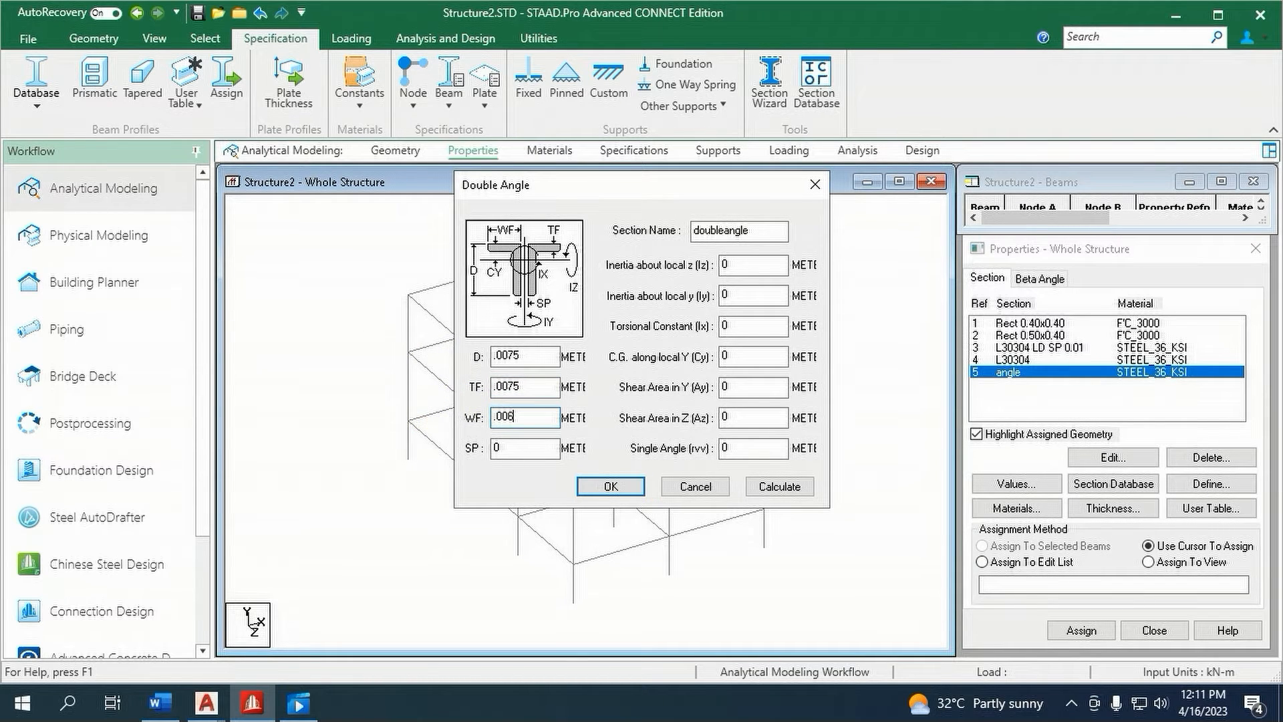
left_click_drag(515, 448, 453, 458)
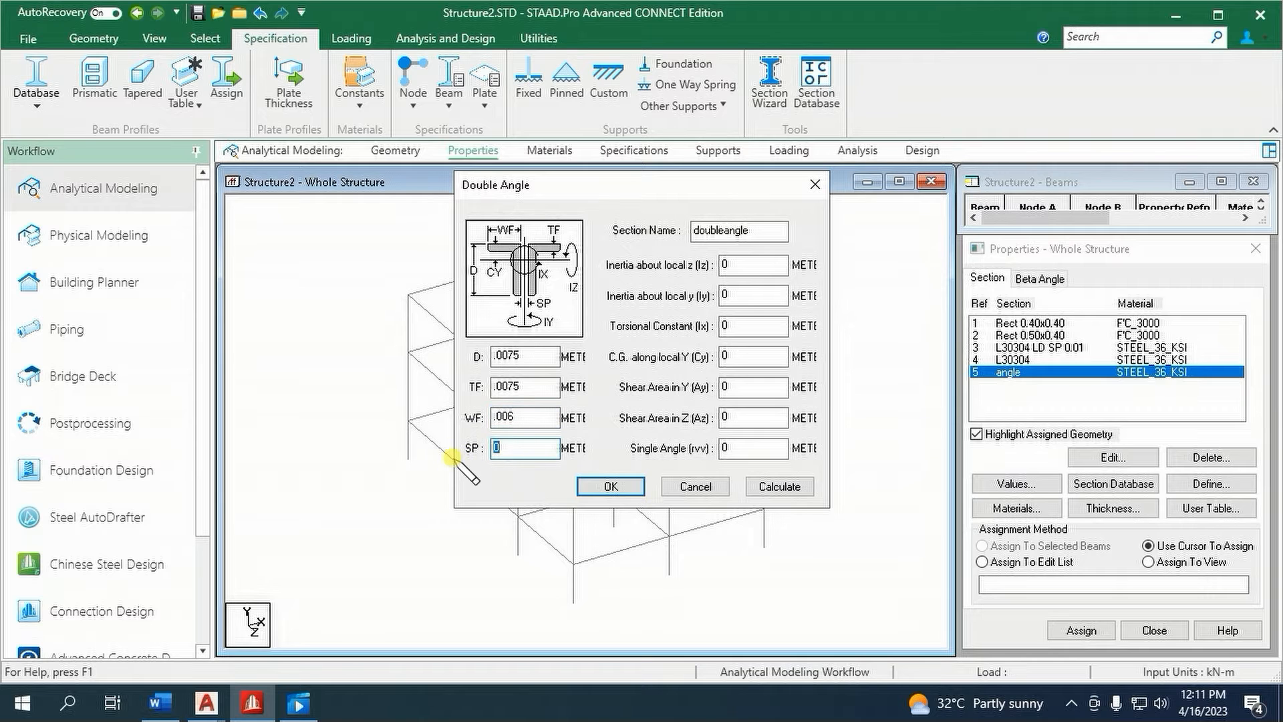
left_click(776, 487)
left_click(611, 487)
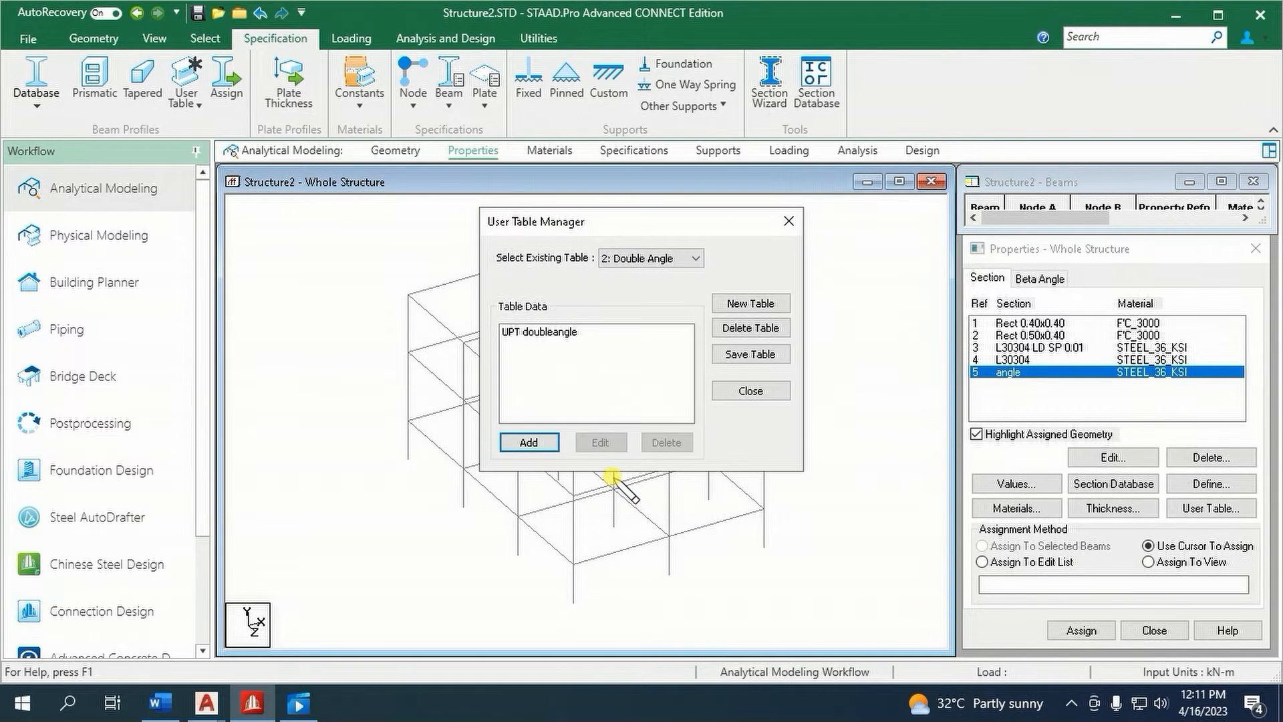
left_click(759, 391)
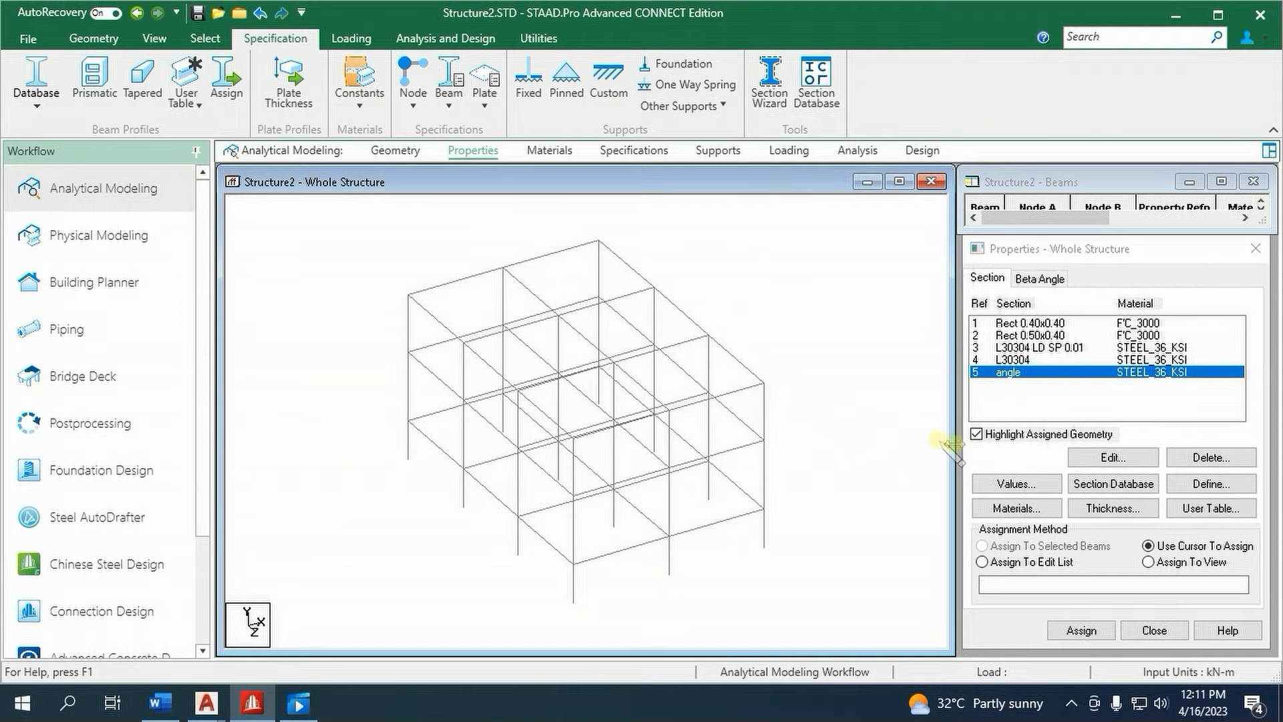
- Add the doubleangle section from user table 2 to the properties with material STEEL_36_KSI and close the user property table
left_click(1208, 508)
left_click(1151, 332)
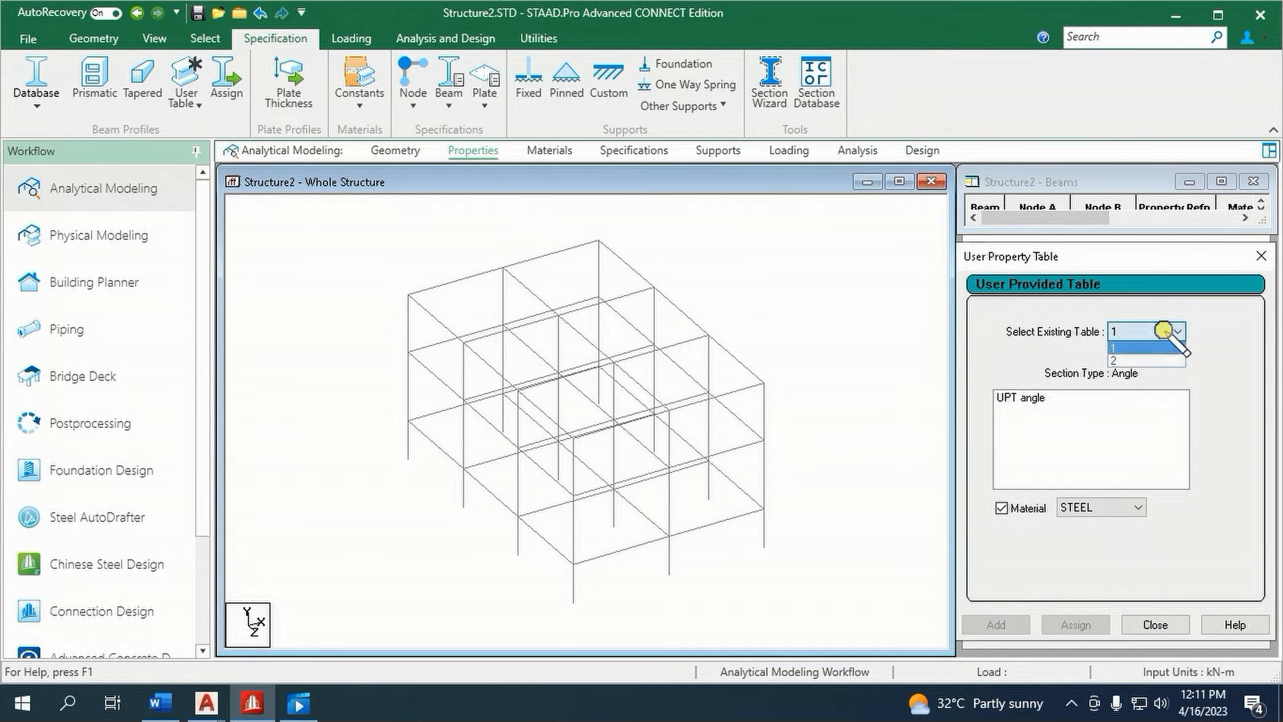
left_click(1149, 361)
left_click(1069, 510)
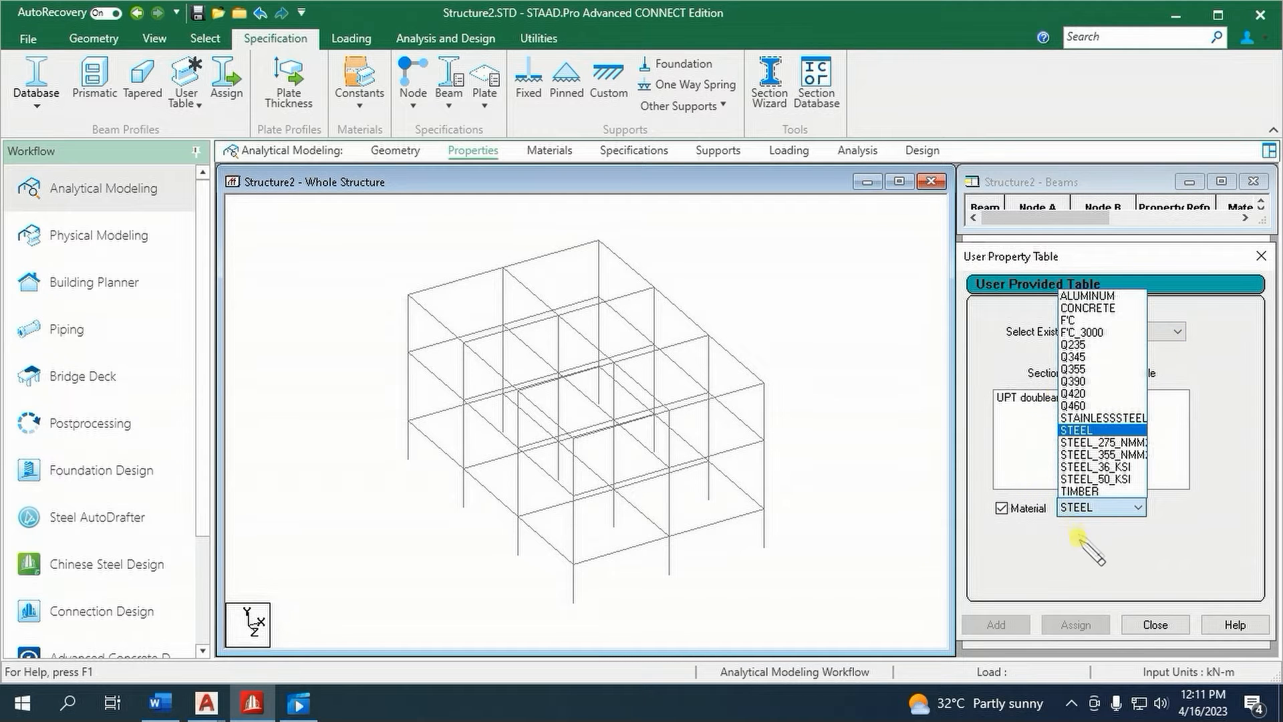
left_click(1106, 471)
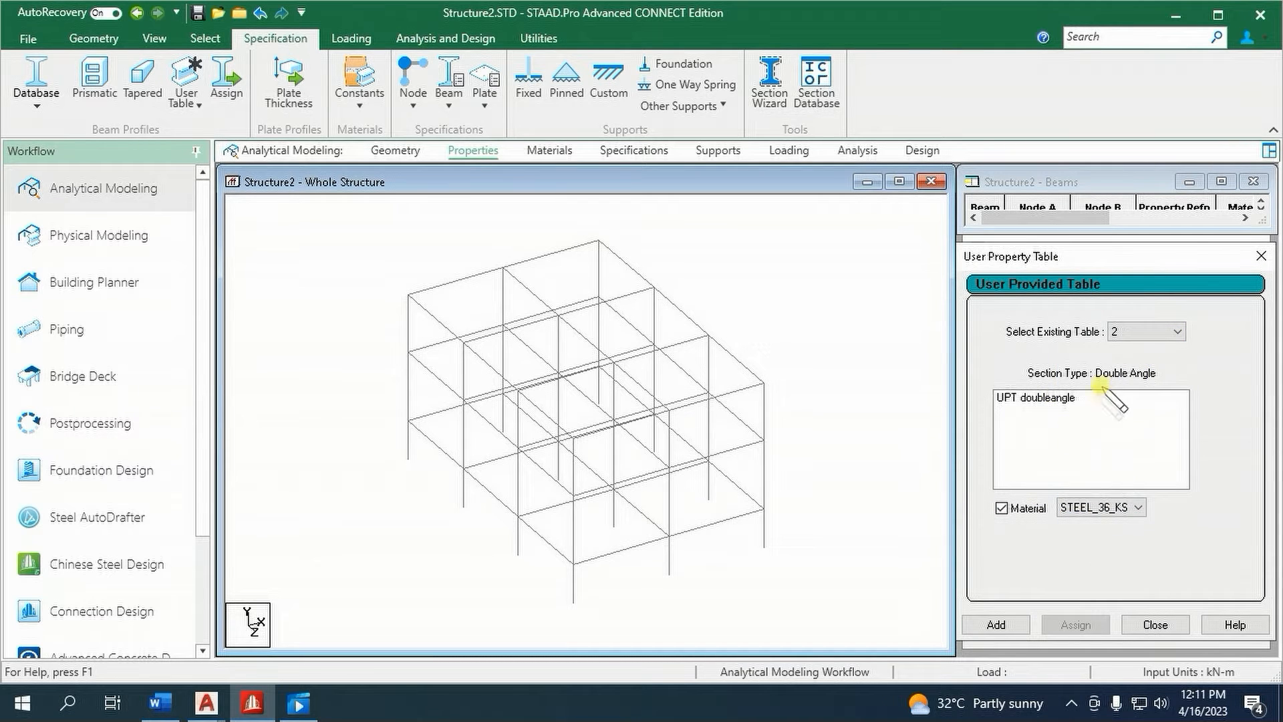
left_click(1059, 397)
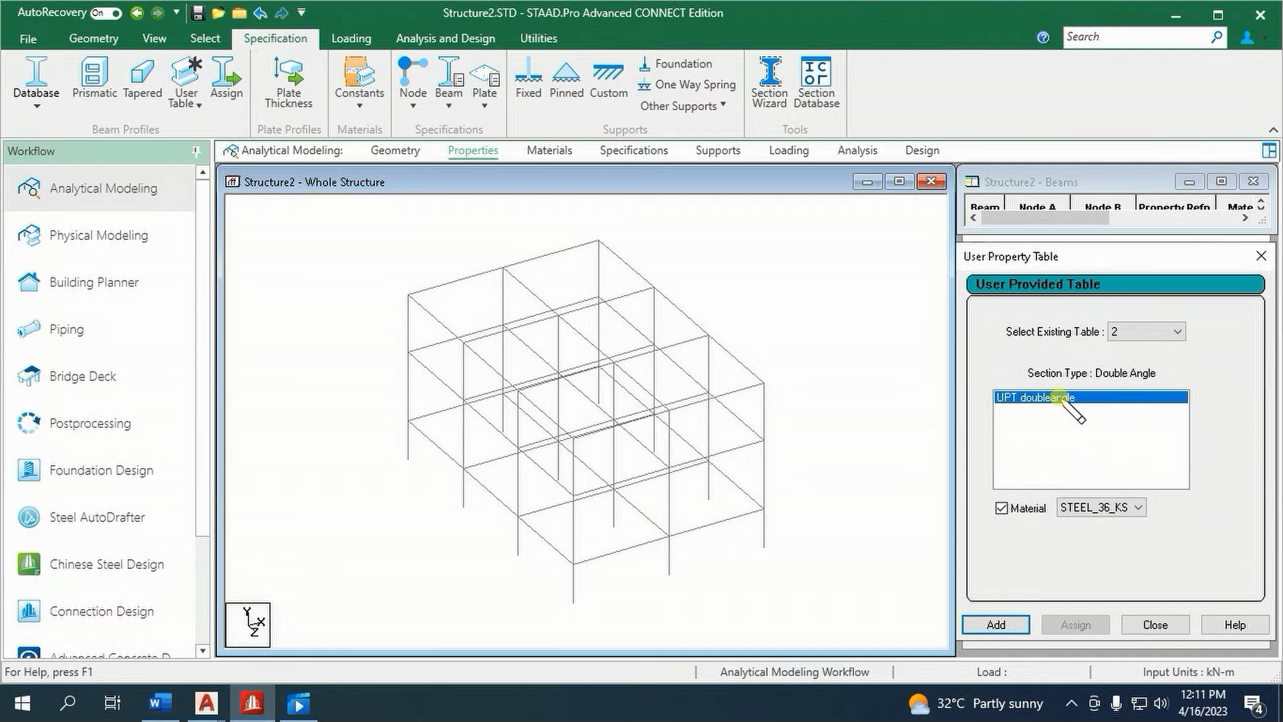
left_click(1013, 624)
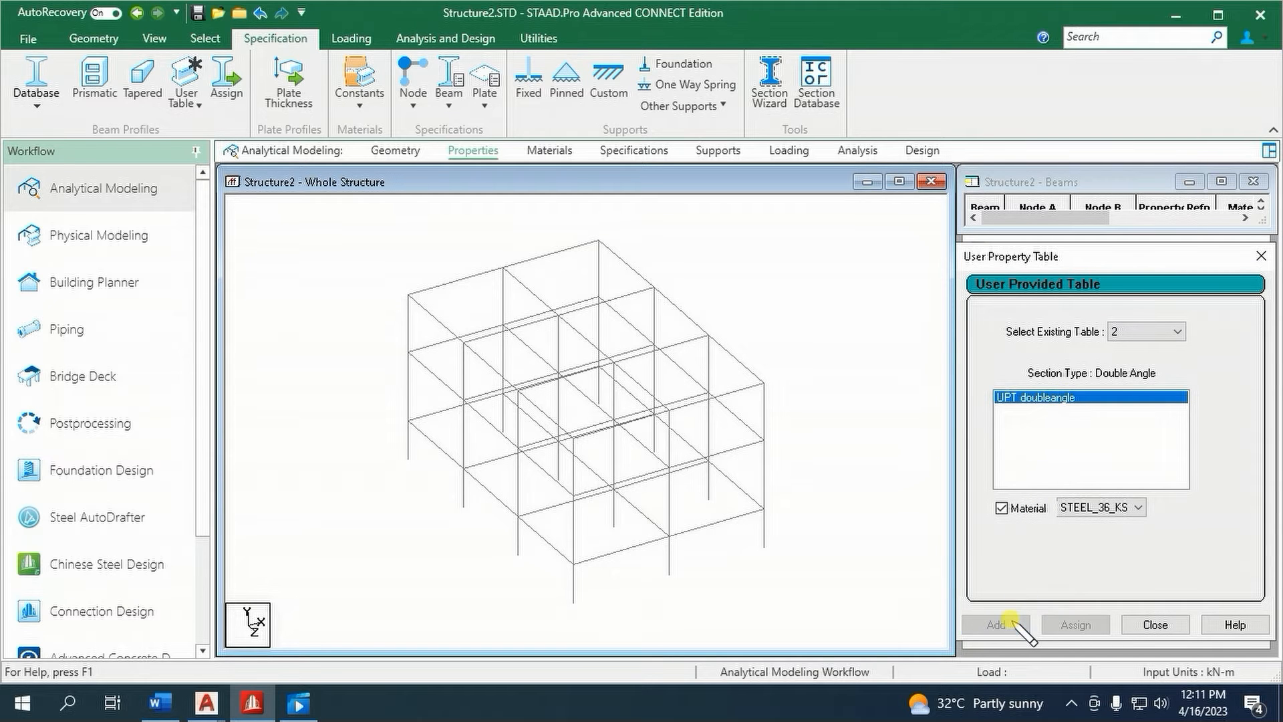
left_click(1155, 624)
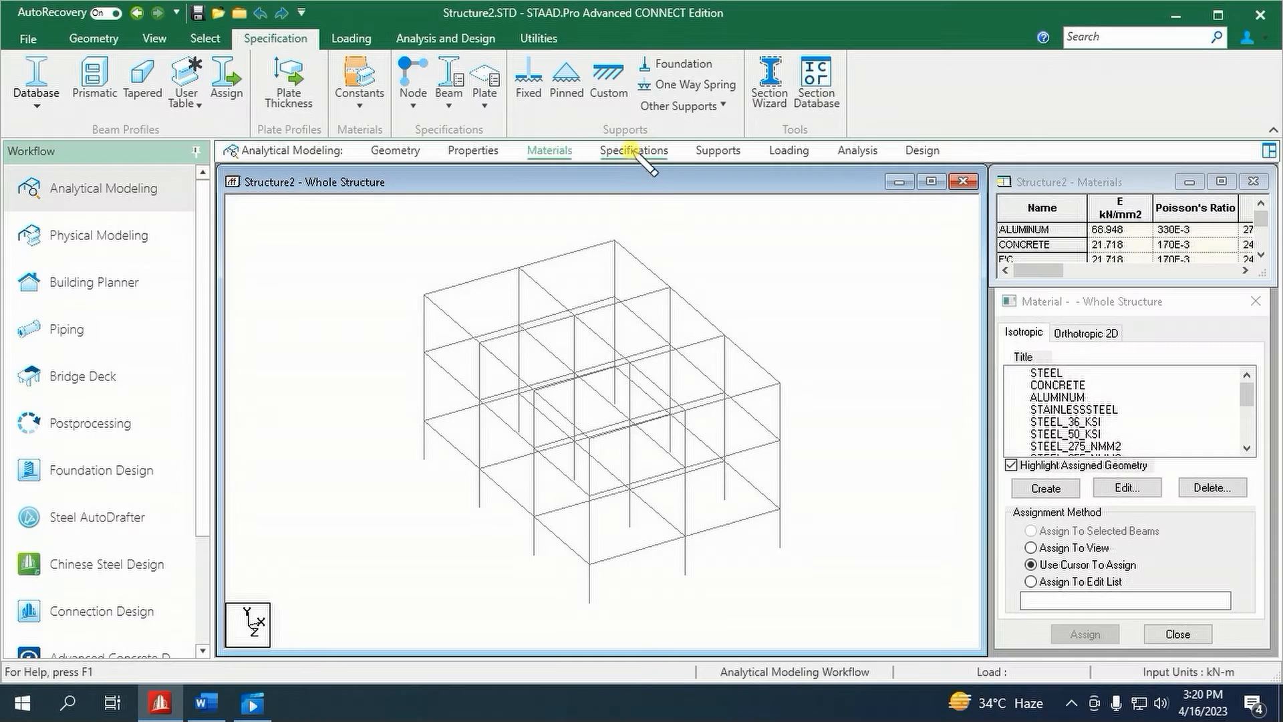
- Go to the model's specifications and look through the node Floor Diaphragm and plate specification options without adding any
left_click(635, 151)
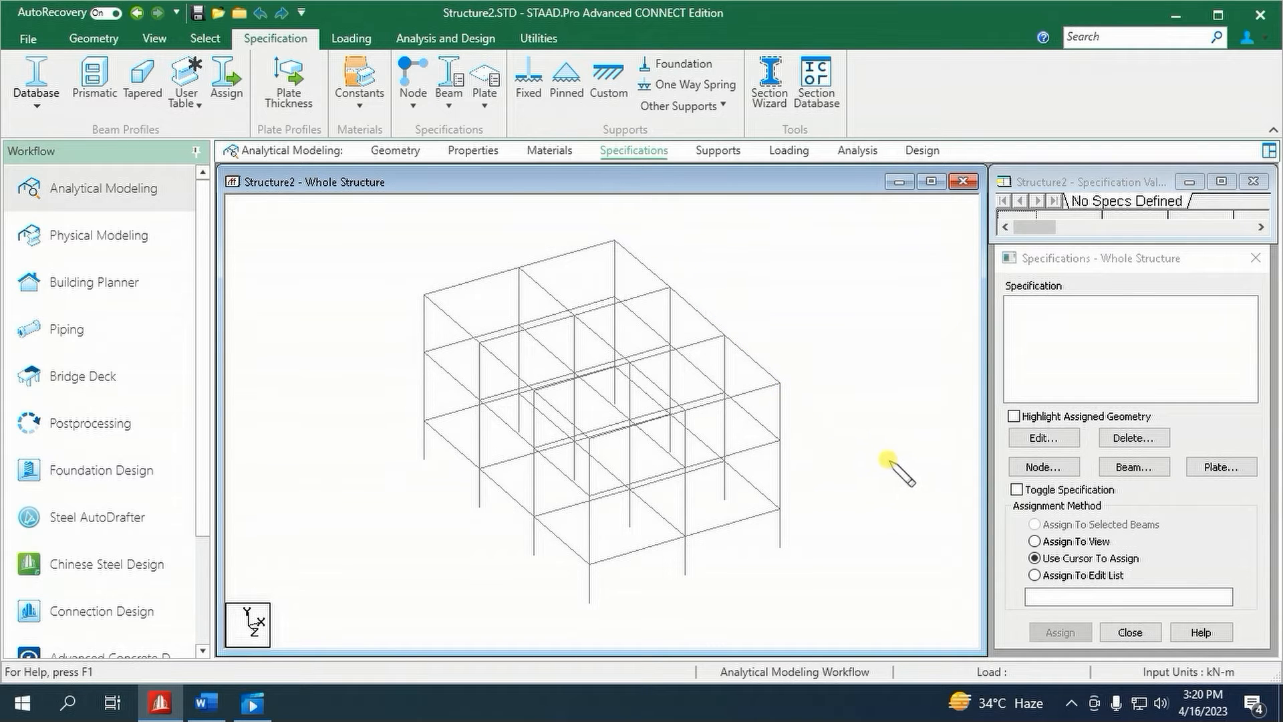
left_click(1051, 467)
left_click(954, 274)
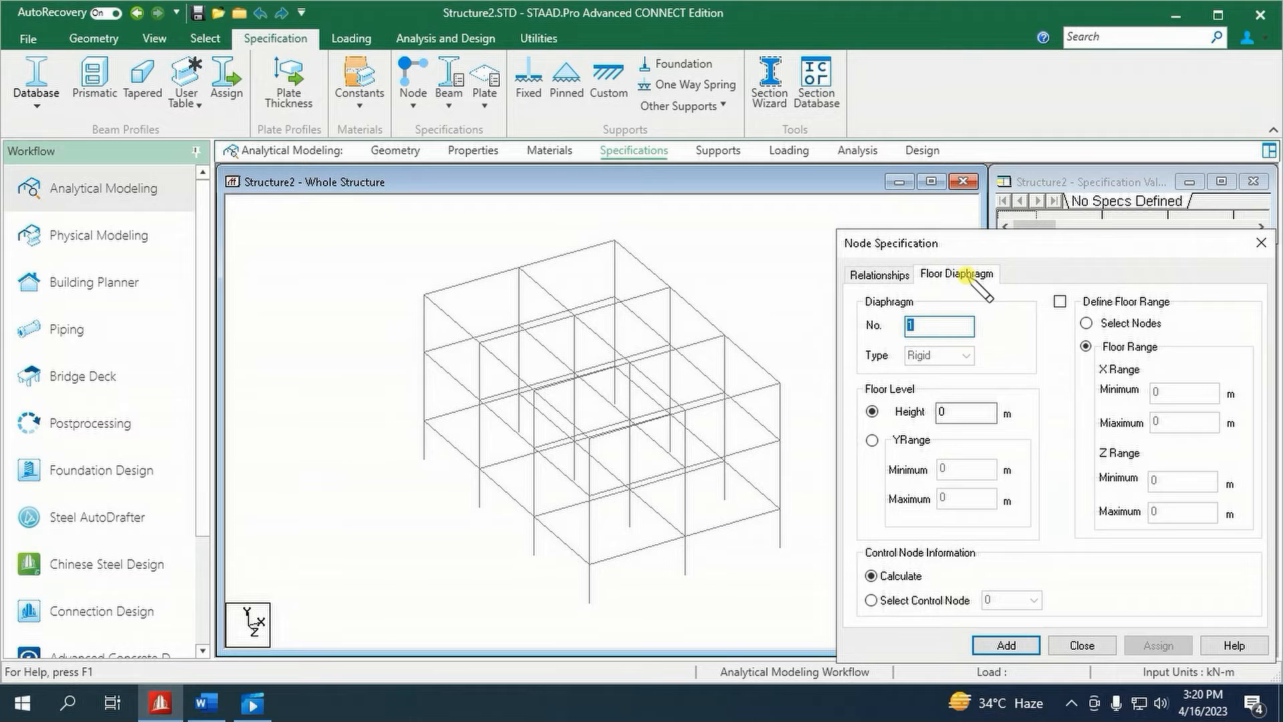
left_click(1082, 643)
left_click(1220, 467)
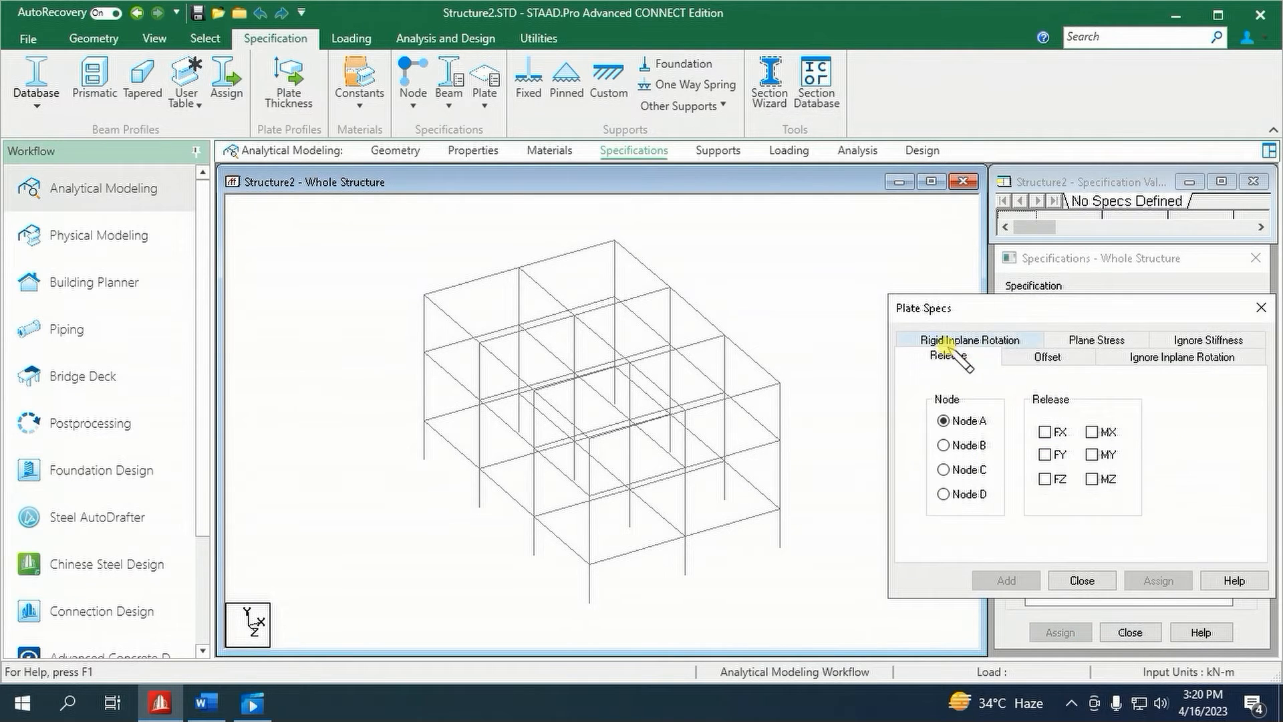
left_click(1082, 579)
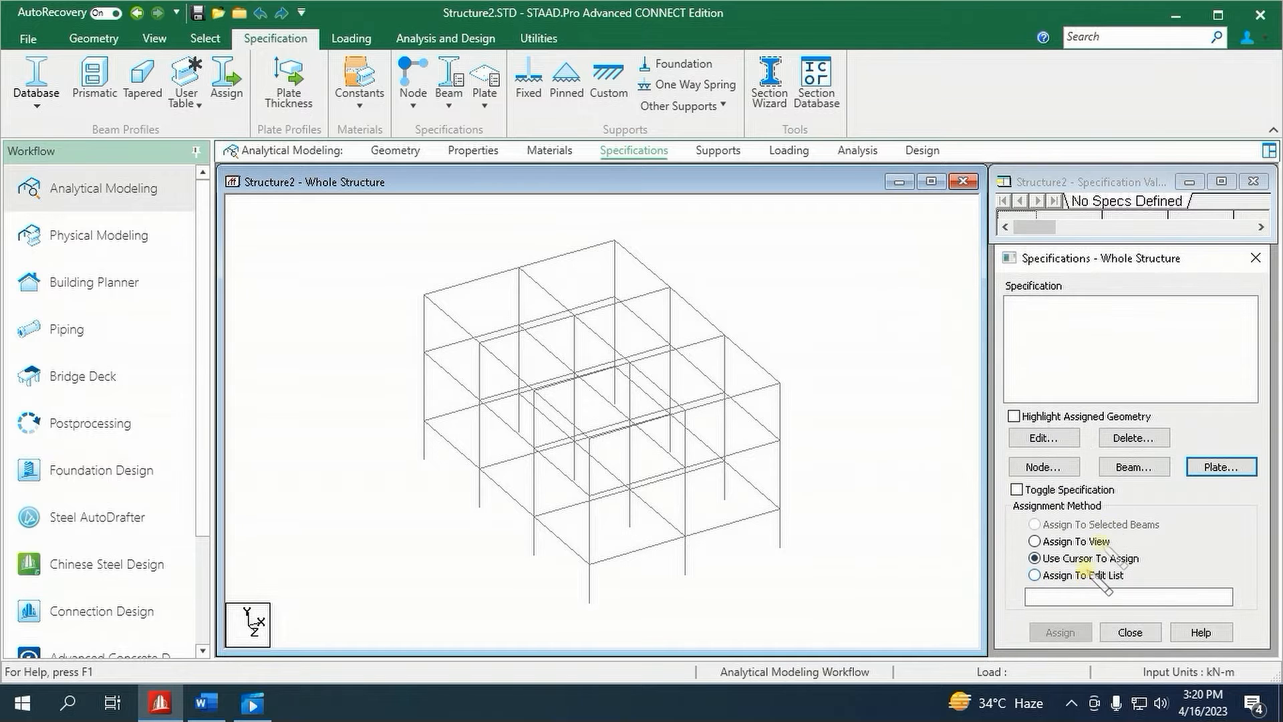
- Add a global beam property reduction specification with moment of inertia factors RIY 0.7 and RIZ 0.7
left_click(1133, 467)
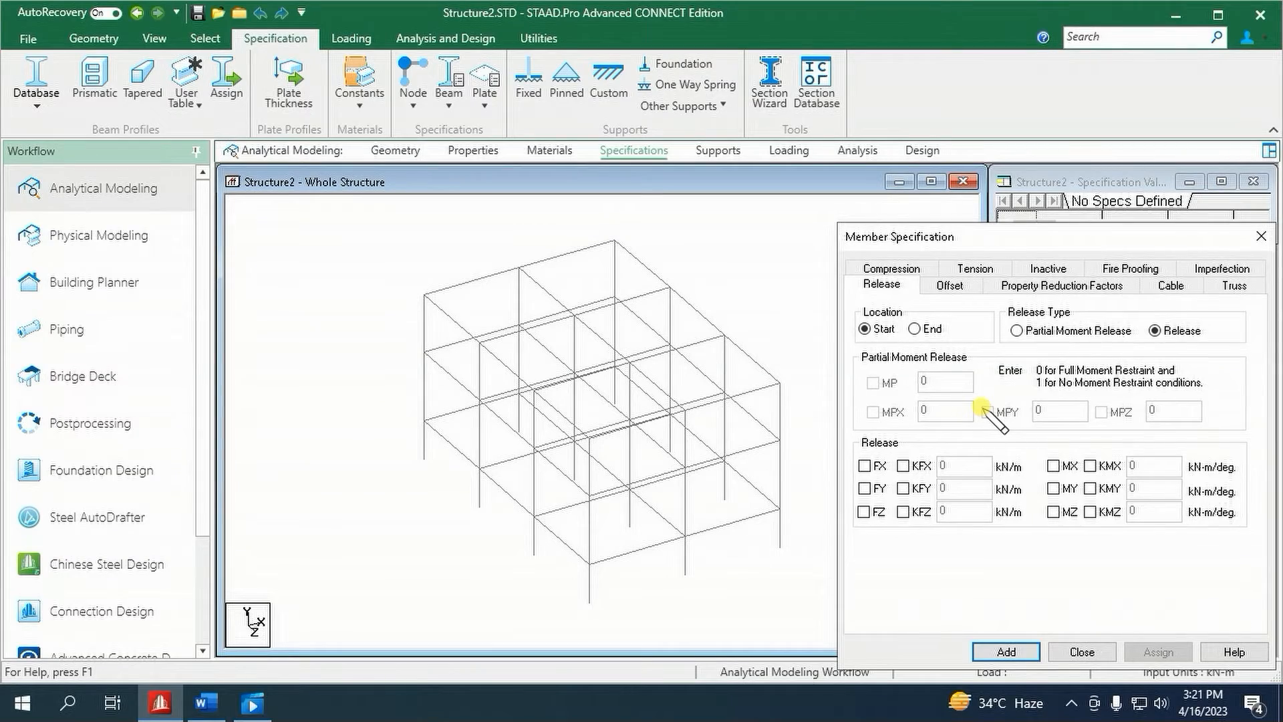
left_click(1054, 286)
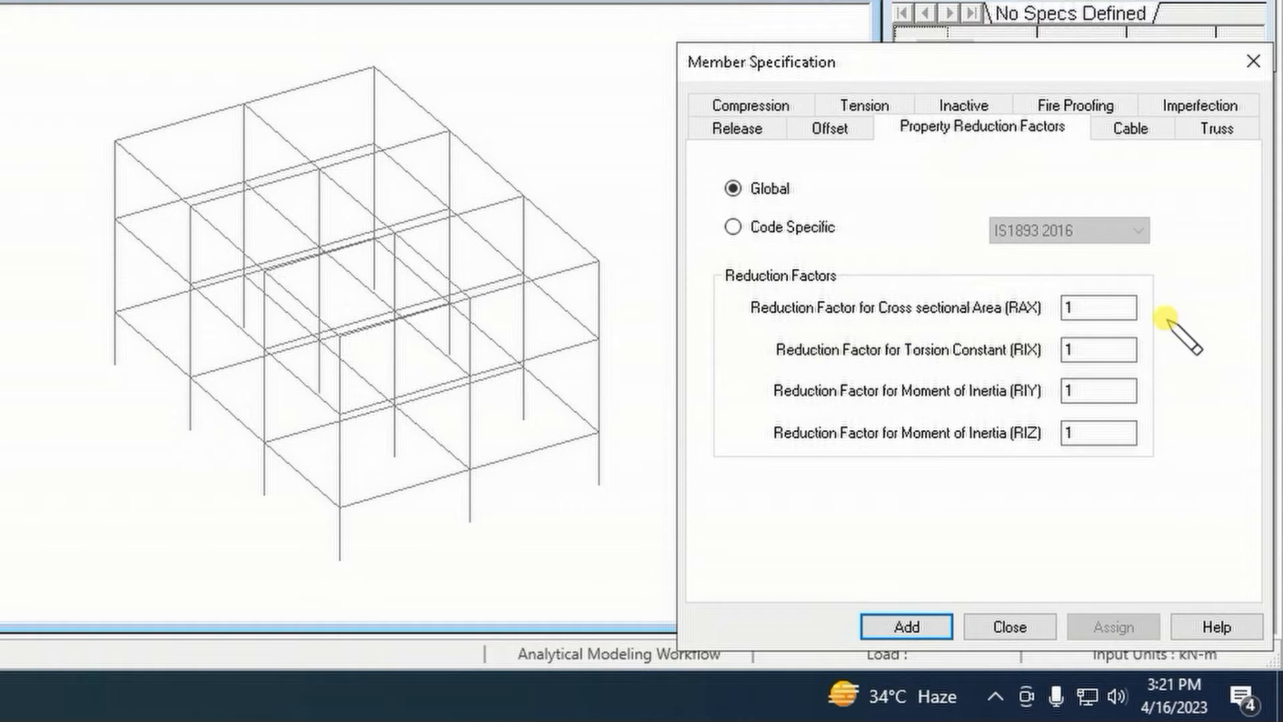
double_click(1120, 388)
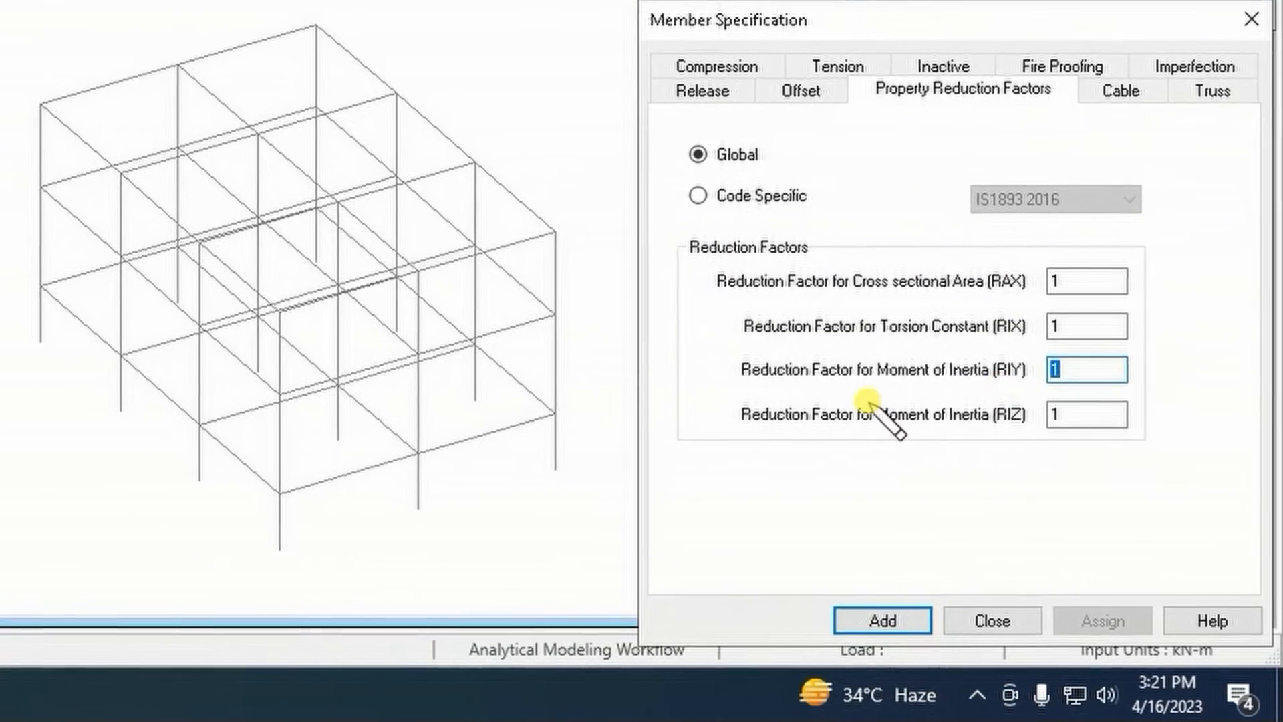
type(".7")
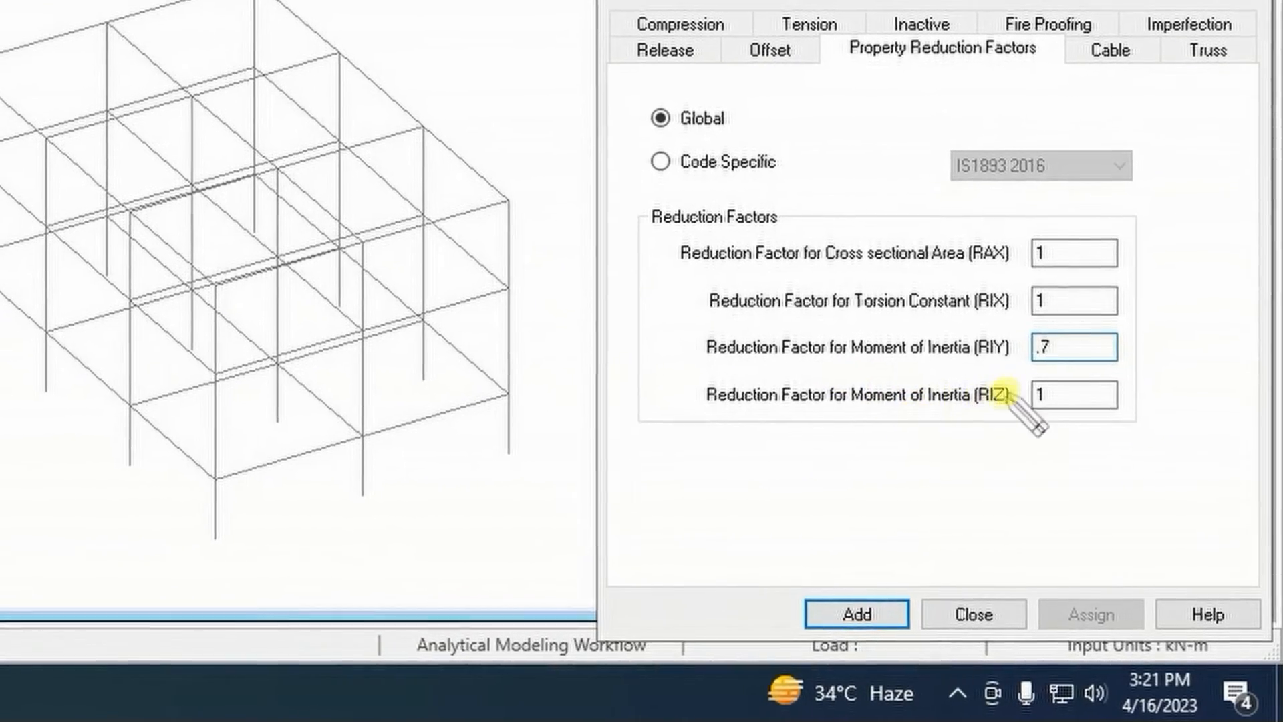
key("Tab")
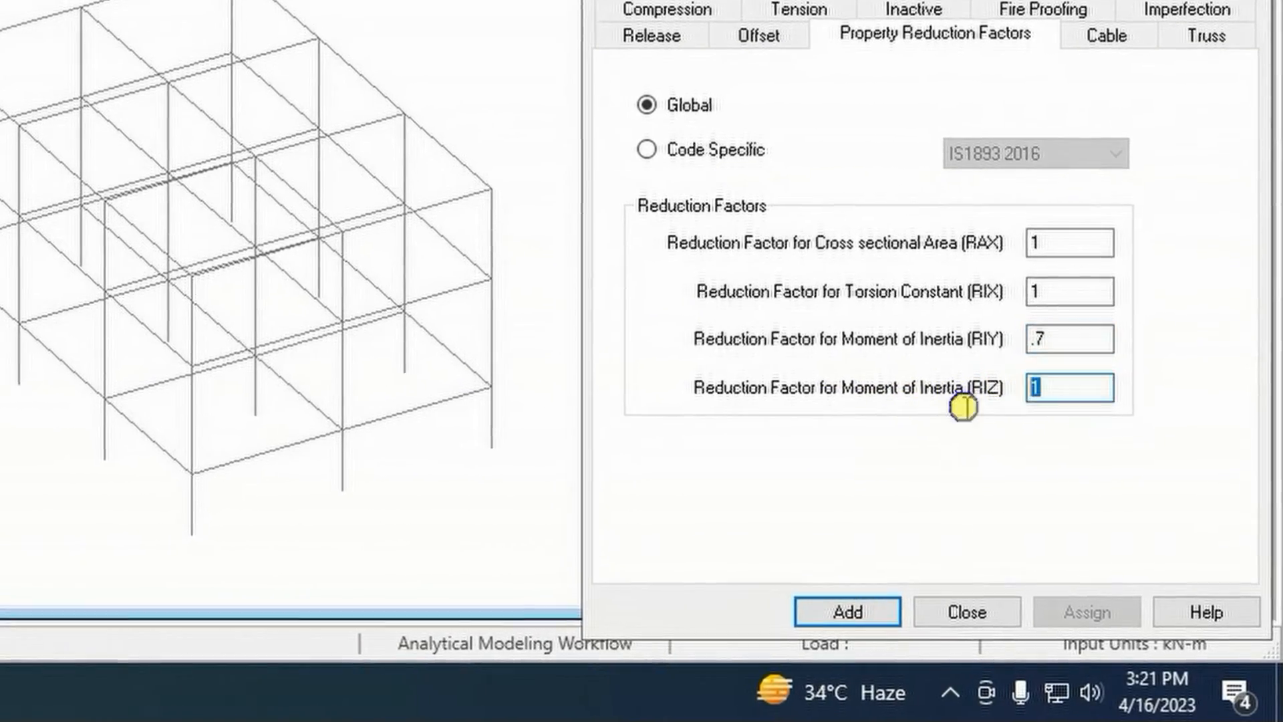
type(".7")
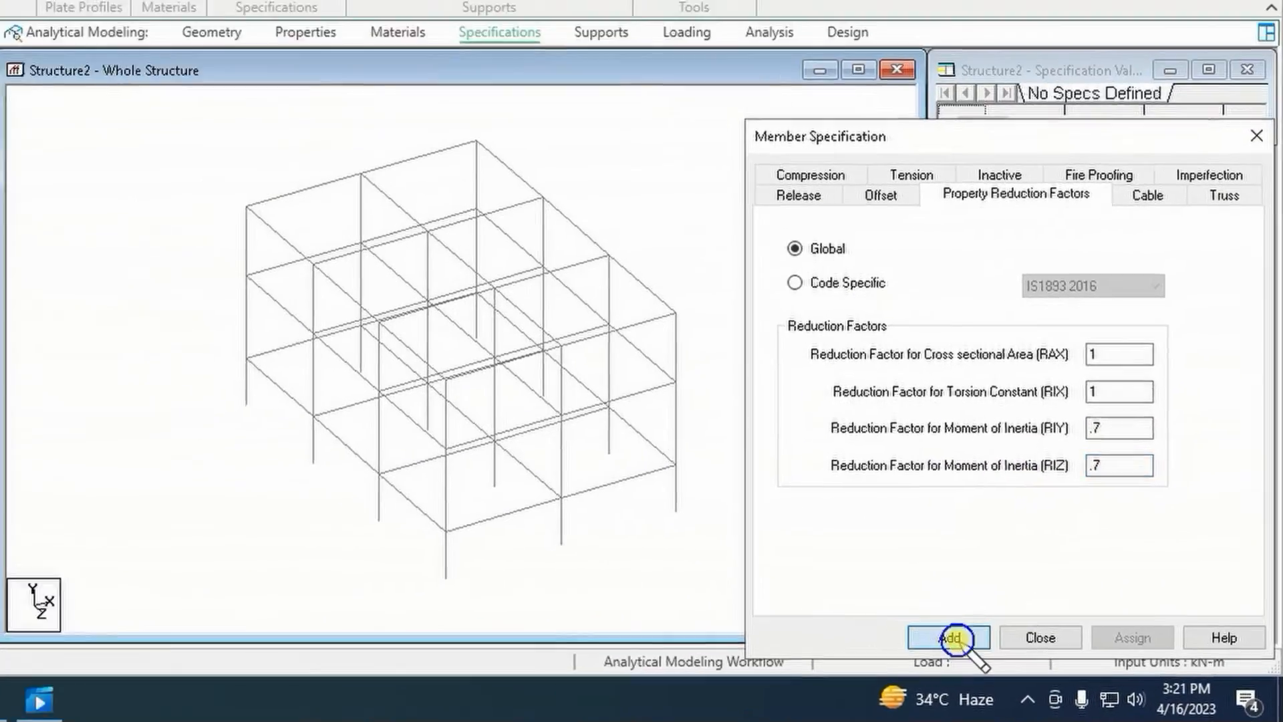
left_click(822, 605)
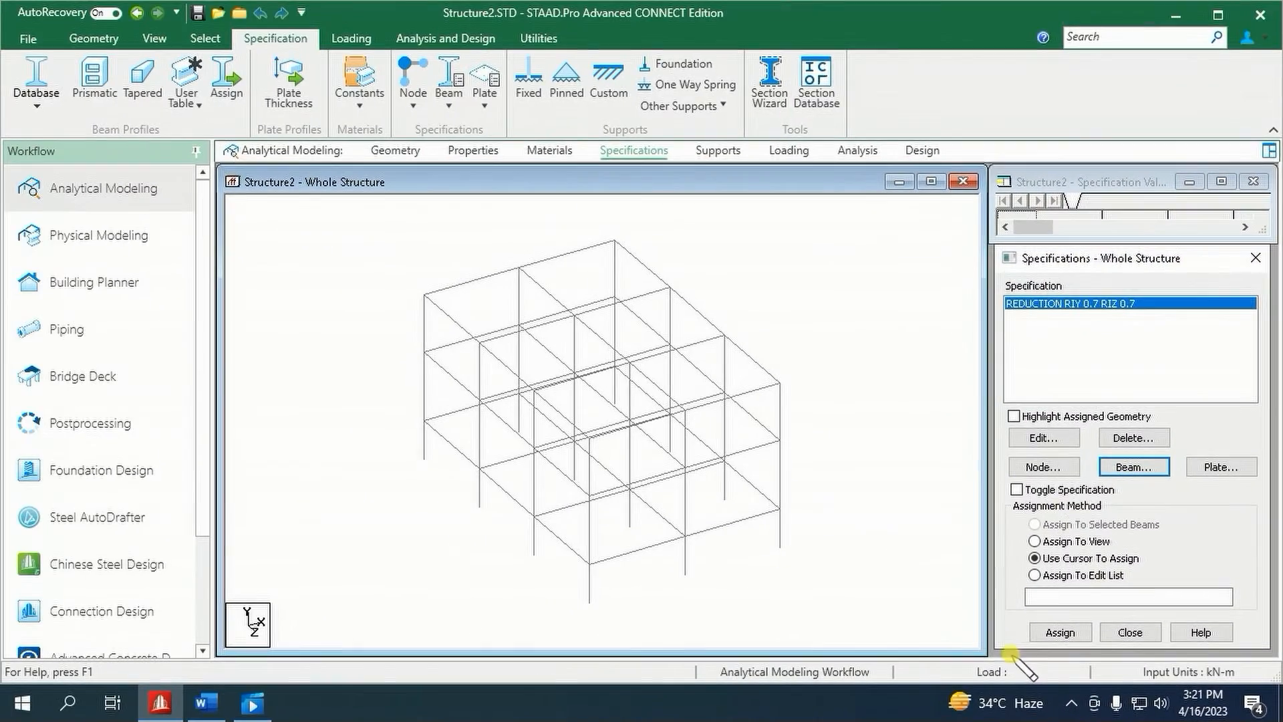
- Add a second global beam property reduction specification with RIY 0.35 and RIZ 0.35
left_click(1134, 466)
left_click(1056, 285)
double_click(1147, 481)
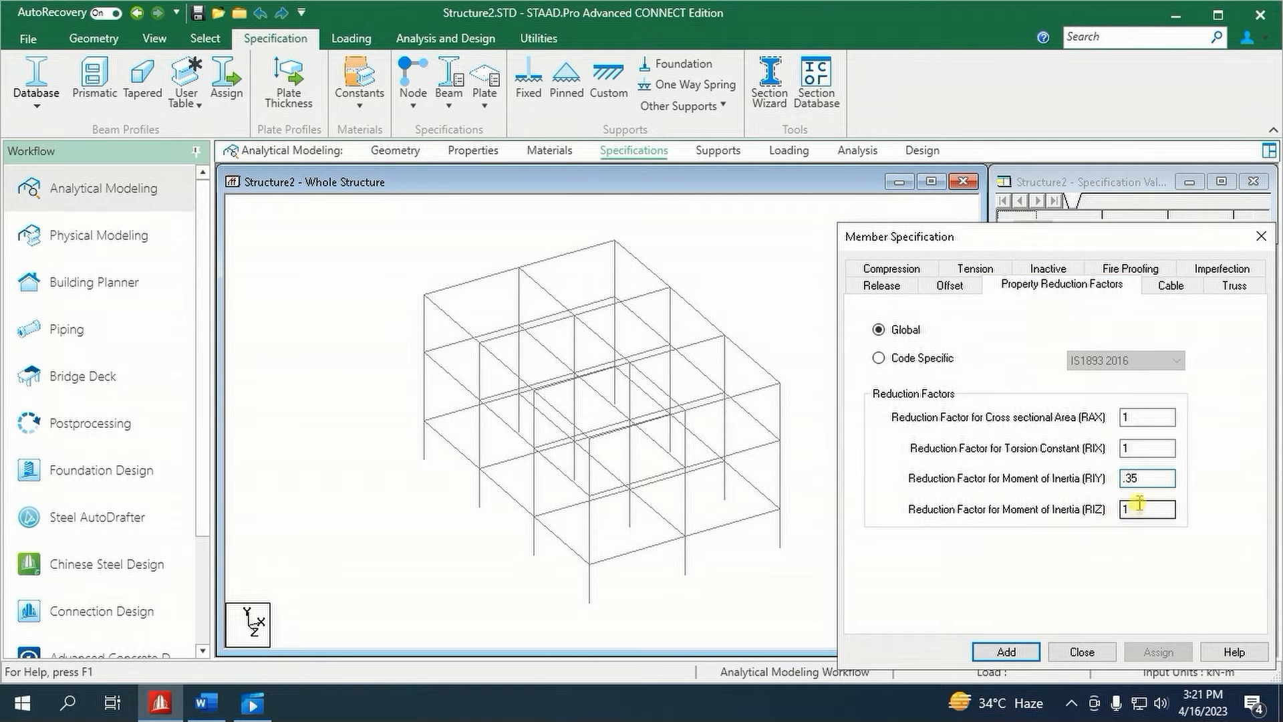
left_click_drag(1135, 510, 1071, 517)
type(".35")
left_click(1030, 651)
- Assign the RIY 0.7 RIZ 0.7 reduction to all columns by selecting the members parallel to Y
left_click(1065, 303)
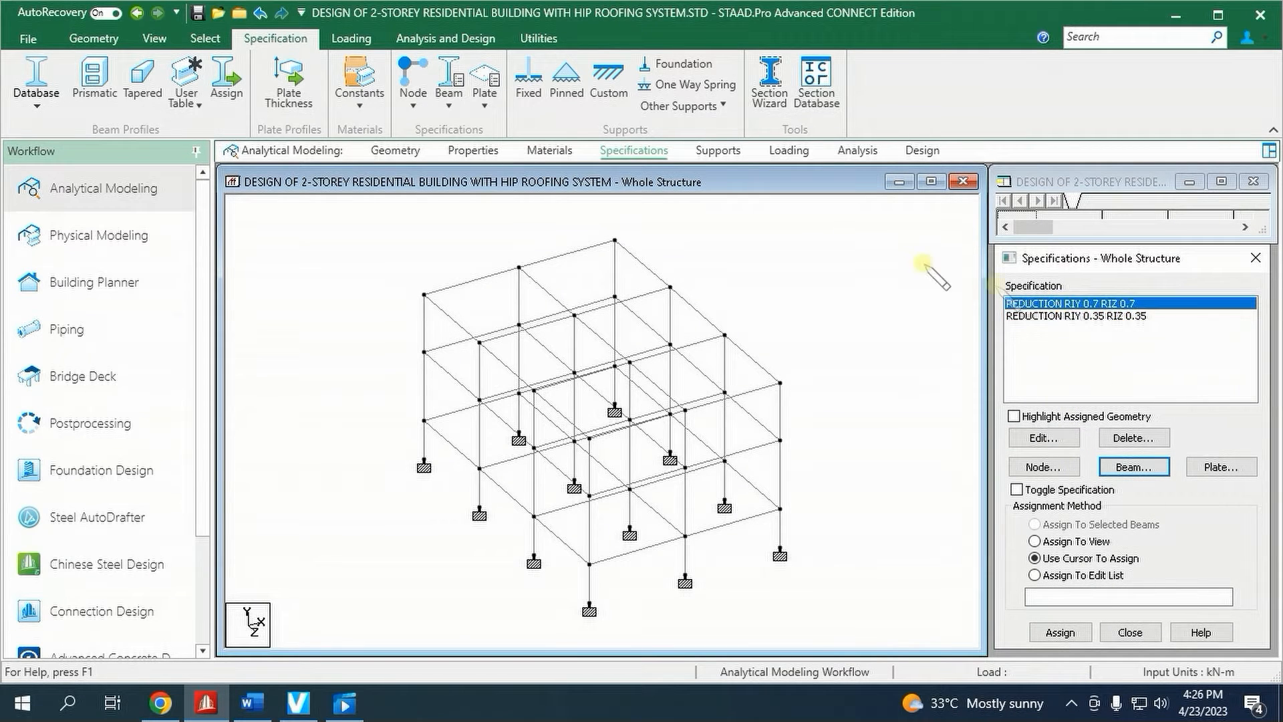
left_click(204, 38)
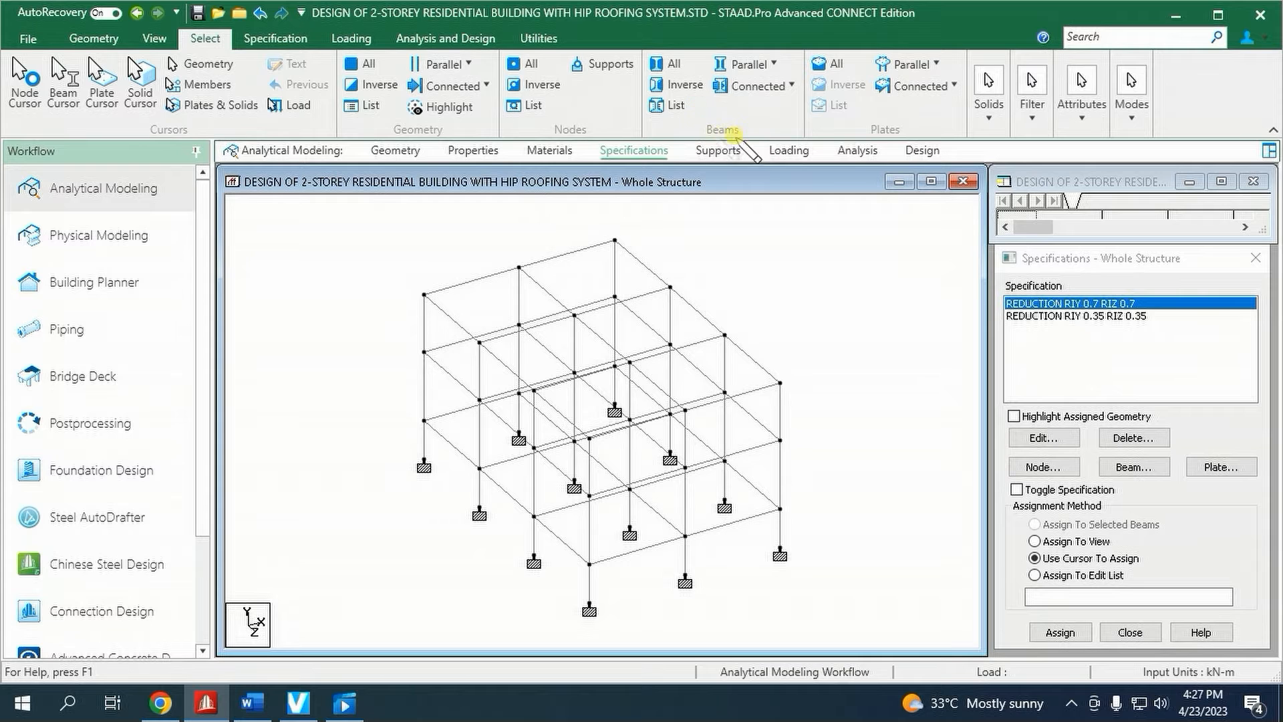
left_click(762, 61)
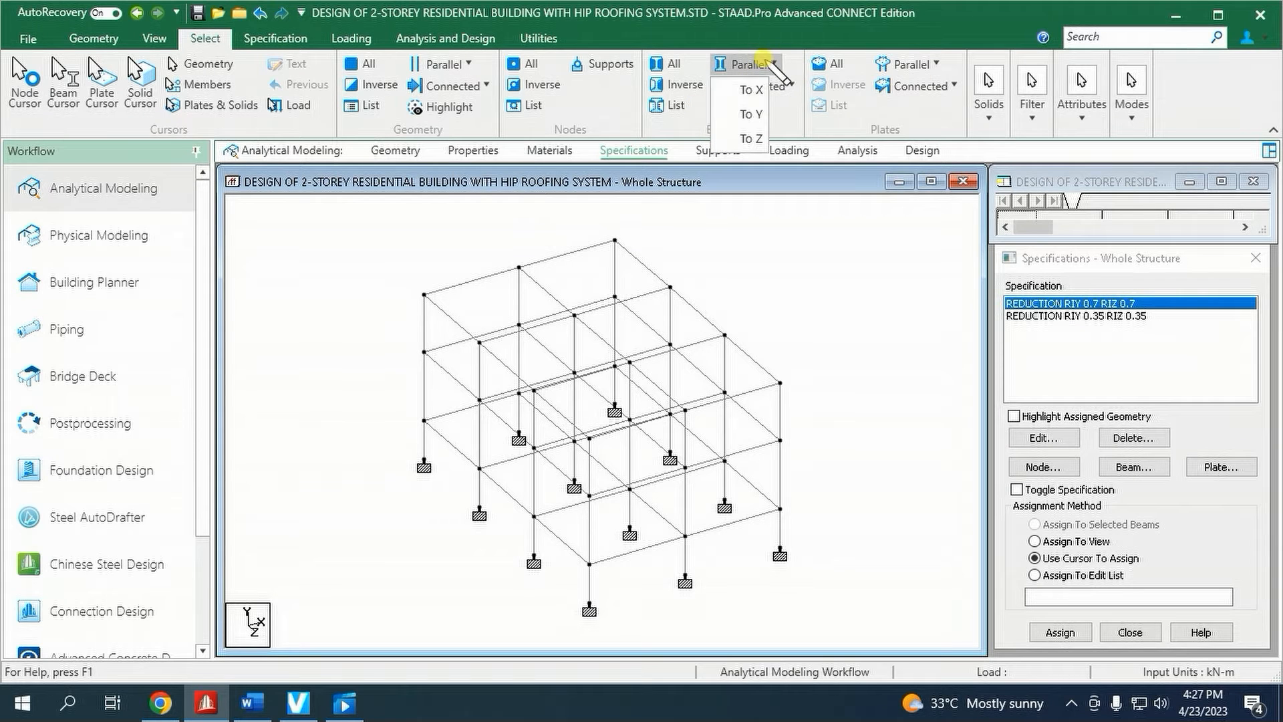
left_click(751, 114)
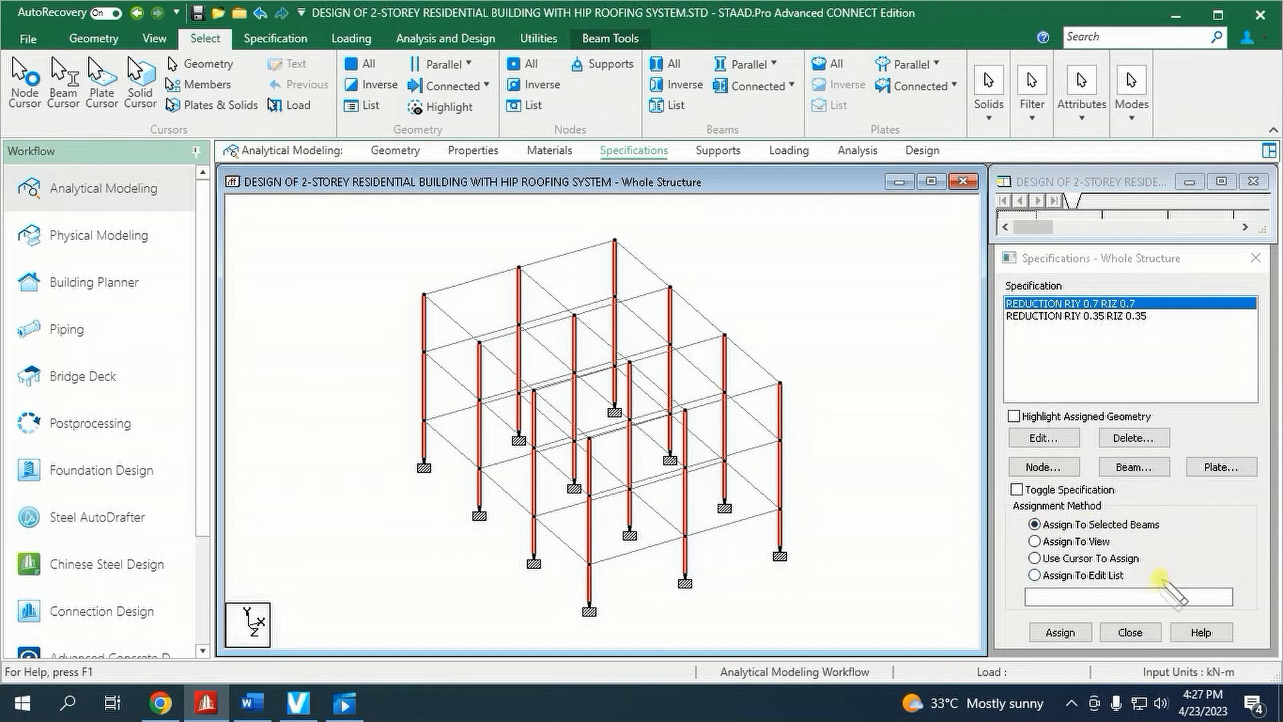
left_click(1063, 632)
left_click(1155, 496)
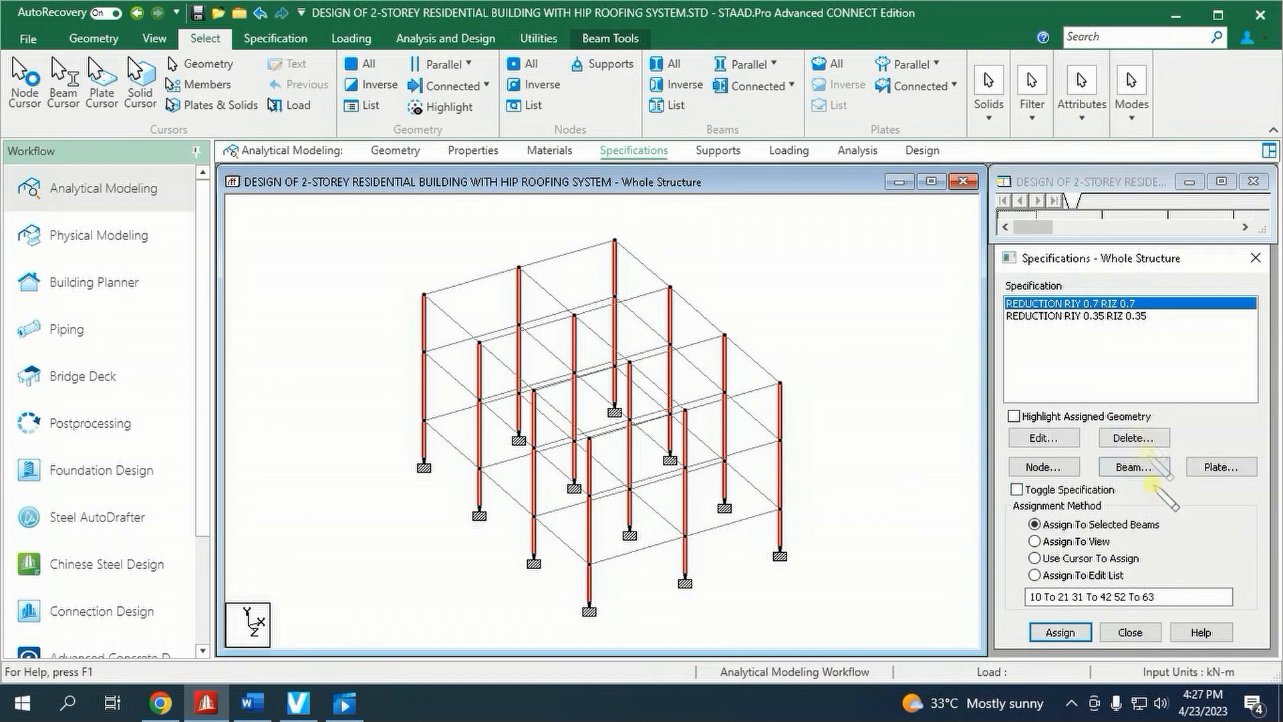
- Assign the RIY 0.35 RIZ 0.35 reduction to all beams parallel to X and Z, and clear the selection
left_click(1069, 315)
left_click(869, 310)
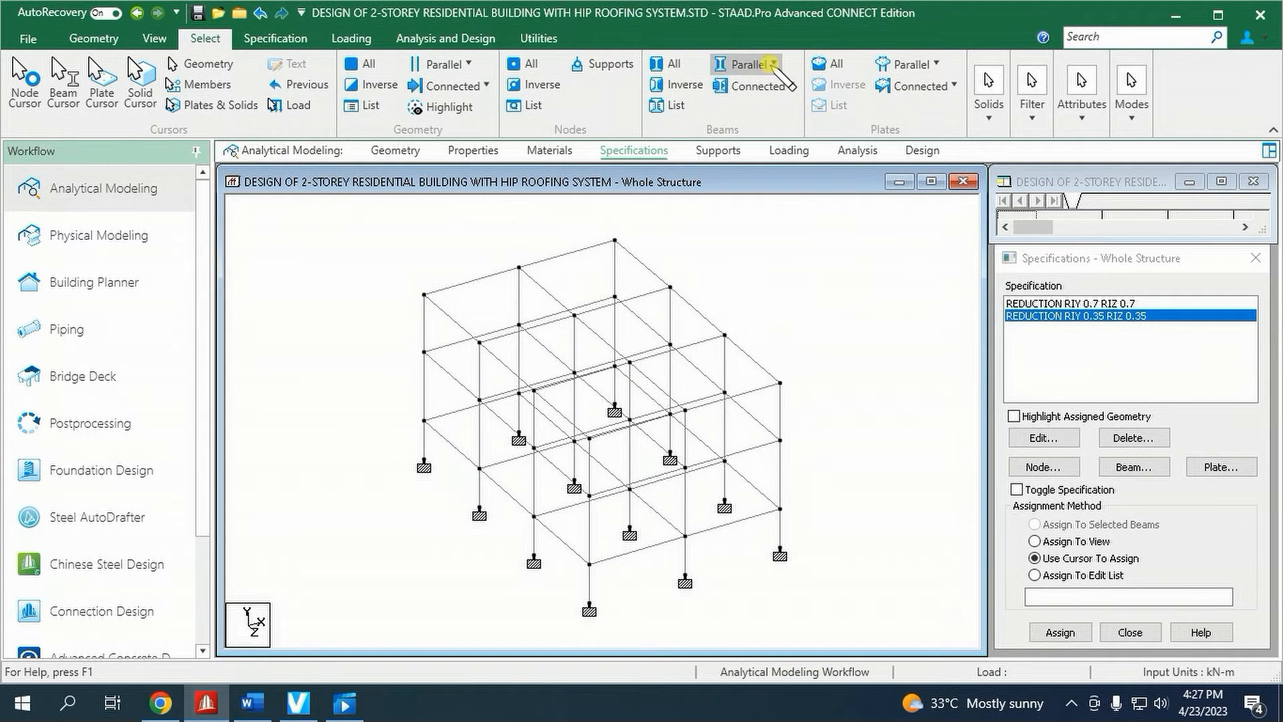
left_click(772, 64)
left_click(752, 90)
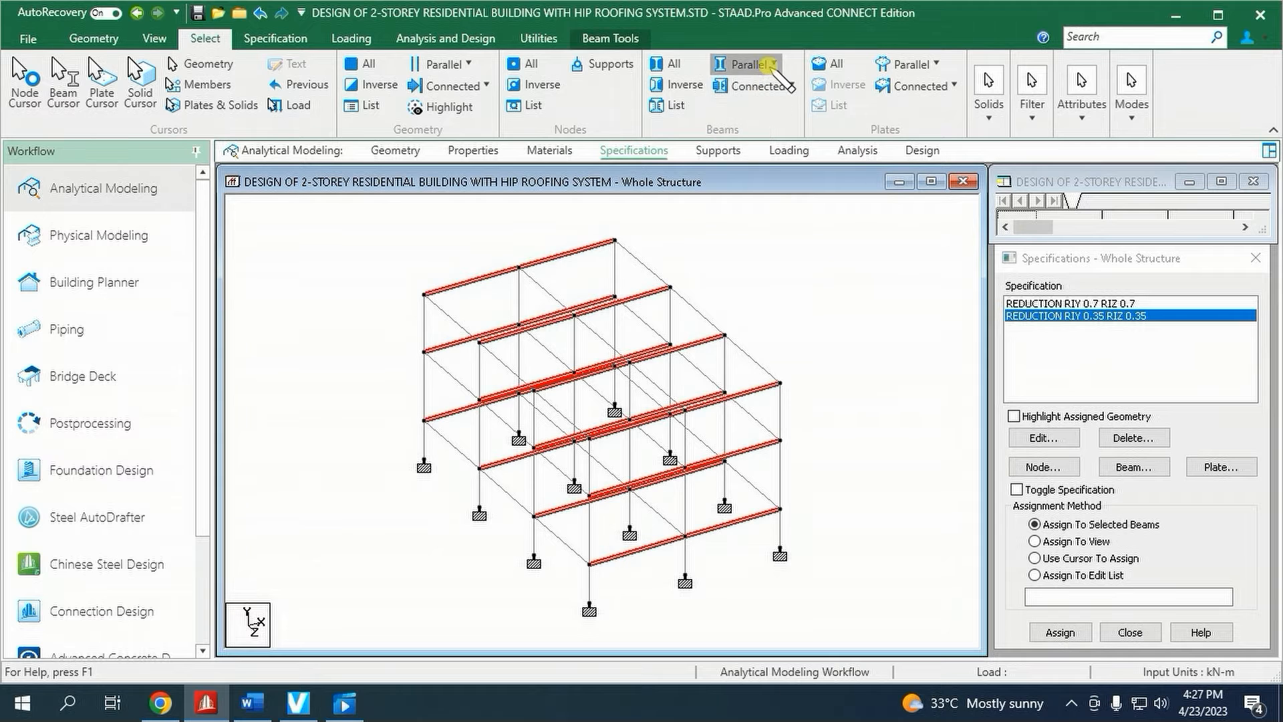
left_click(773, 64)
left_click(754, 139)
left_click(1061, 632)
left_click(1139, 495)
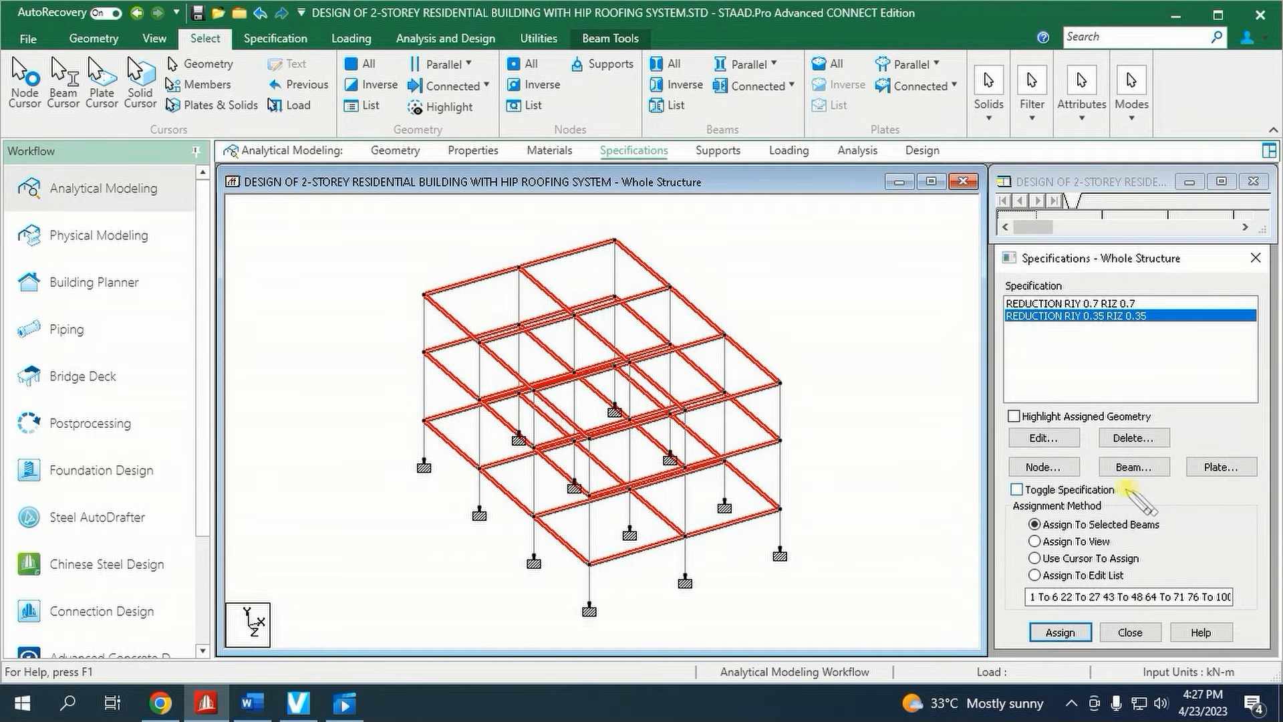
left_click(908, 428)
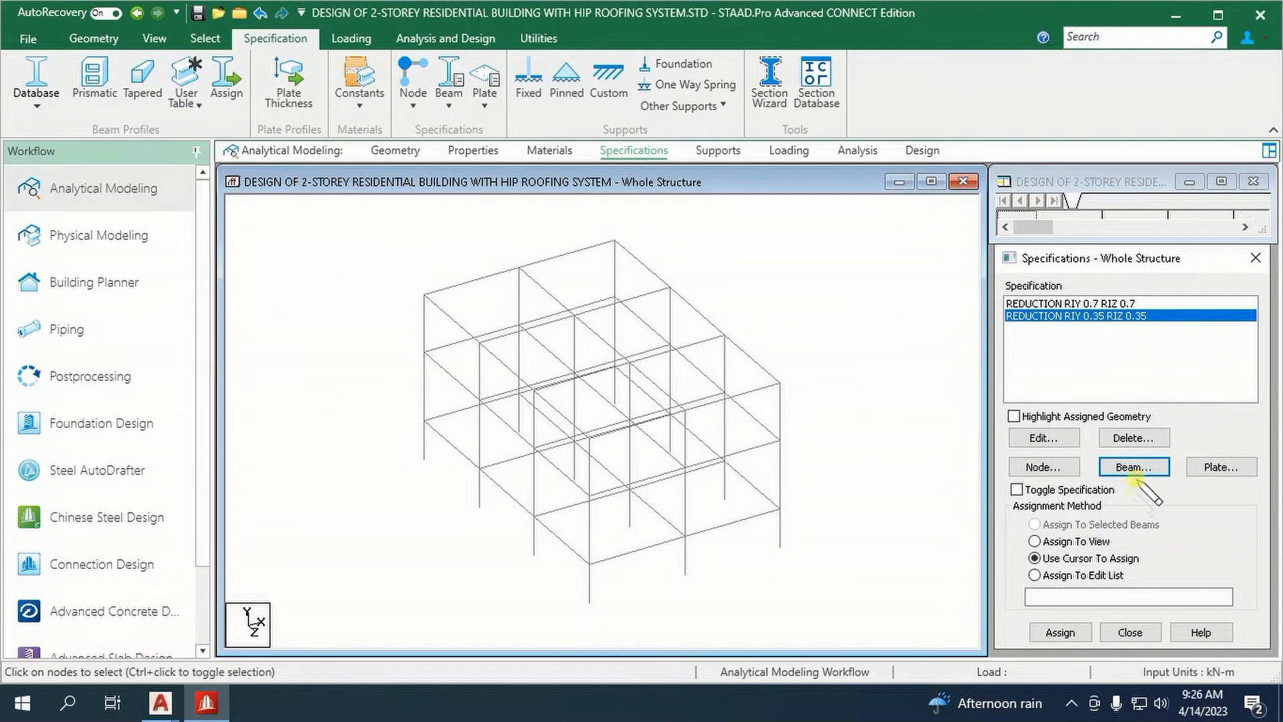
- Add a global beam offset specification at the start location with X 0.2 m and Y -0.25 m
left_click(1073, 463)
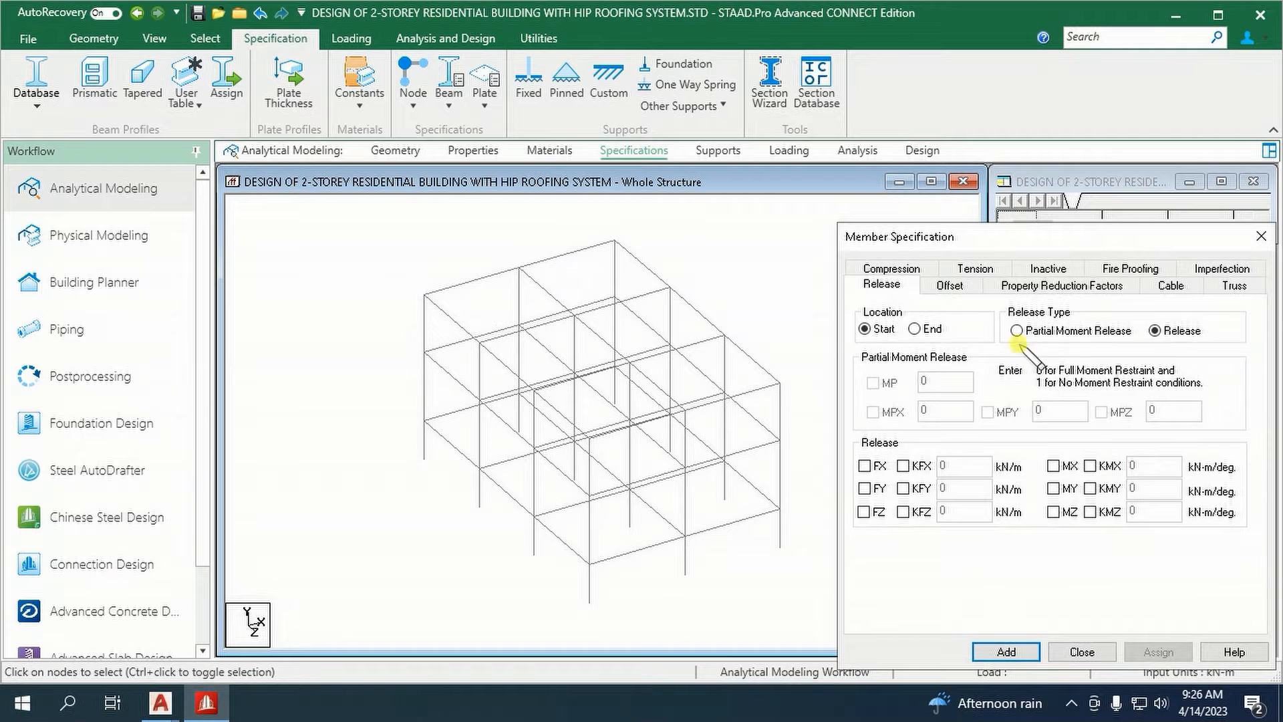
left_click(949, 285)
double_click(999, 413)
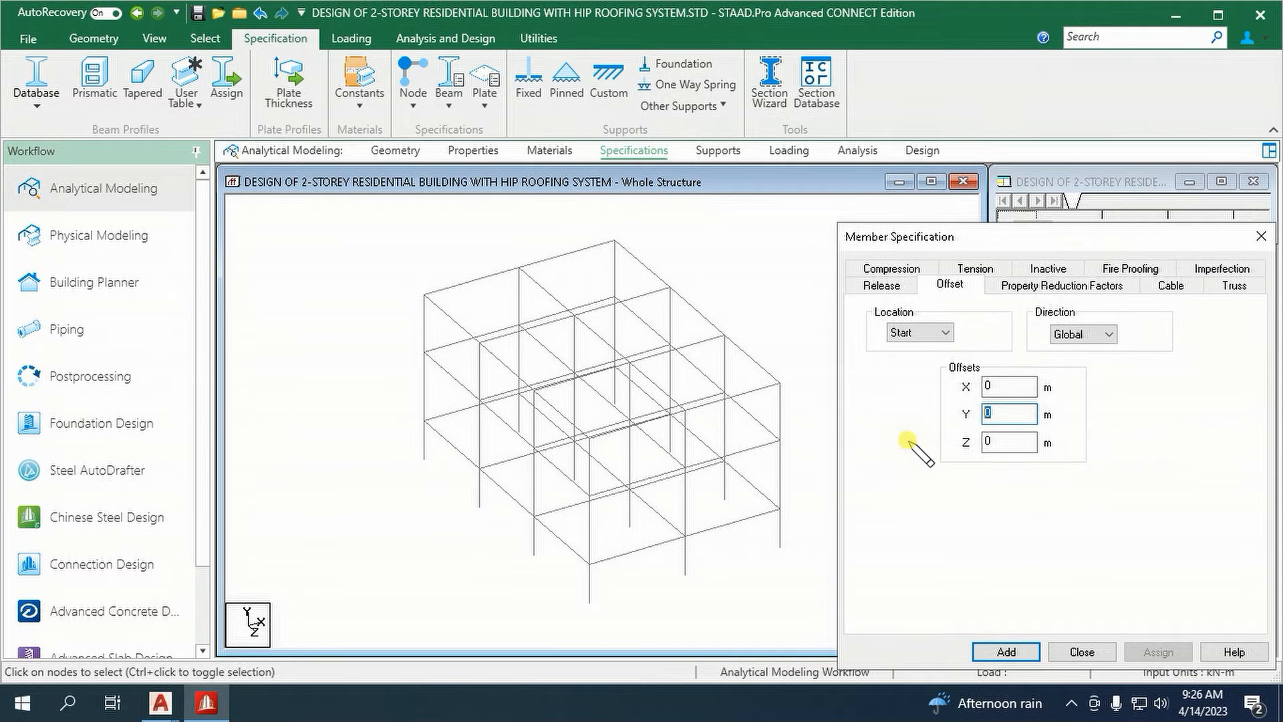
type("-0.25")
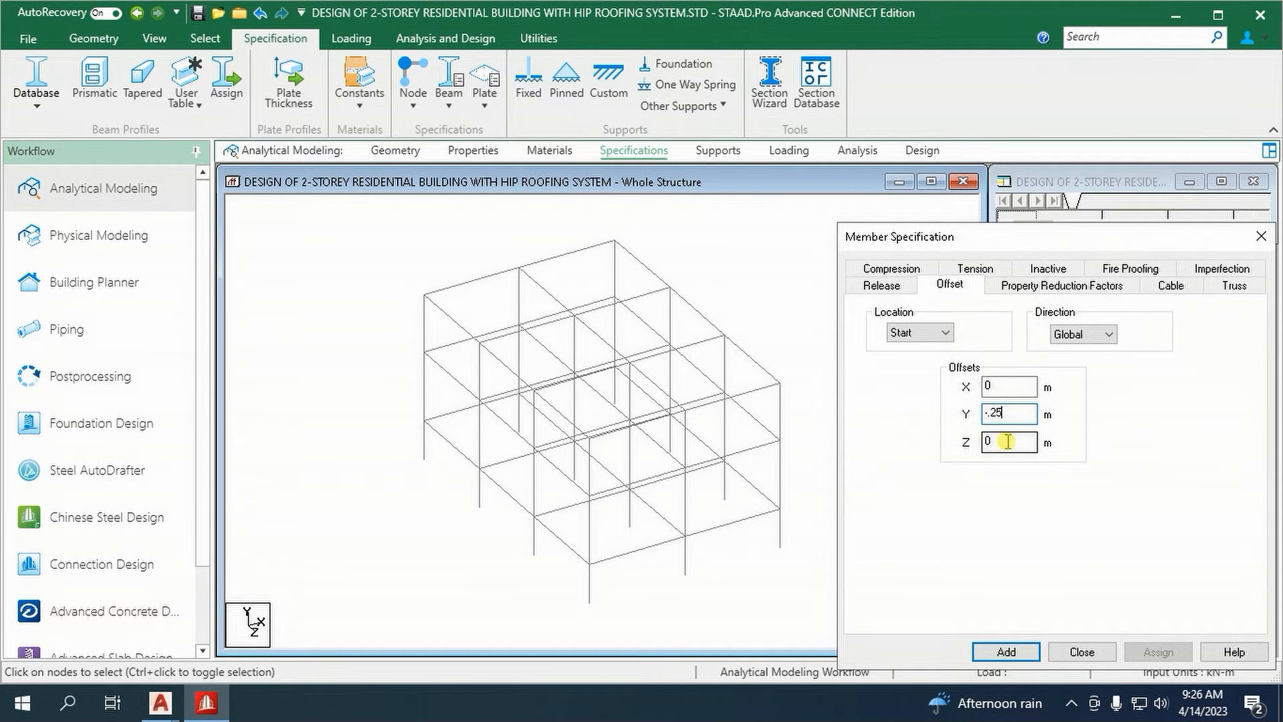
double_click(999, 386)
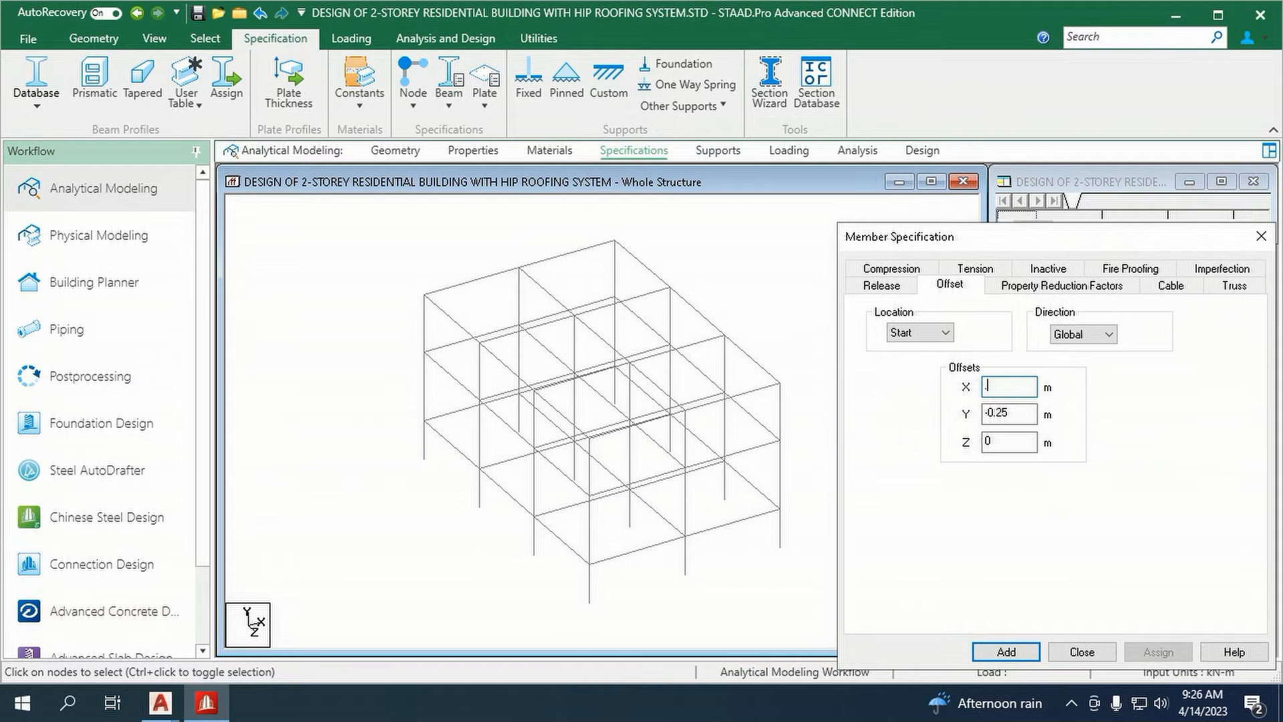
type(".2")
left_click(1026, 647)
- Add a global beam offset specification at the end location with X -0.2 m and Y -0.25 m
left_click(1083, 461)
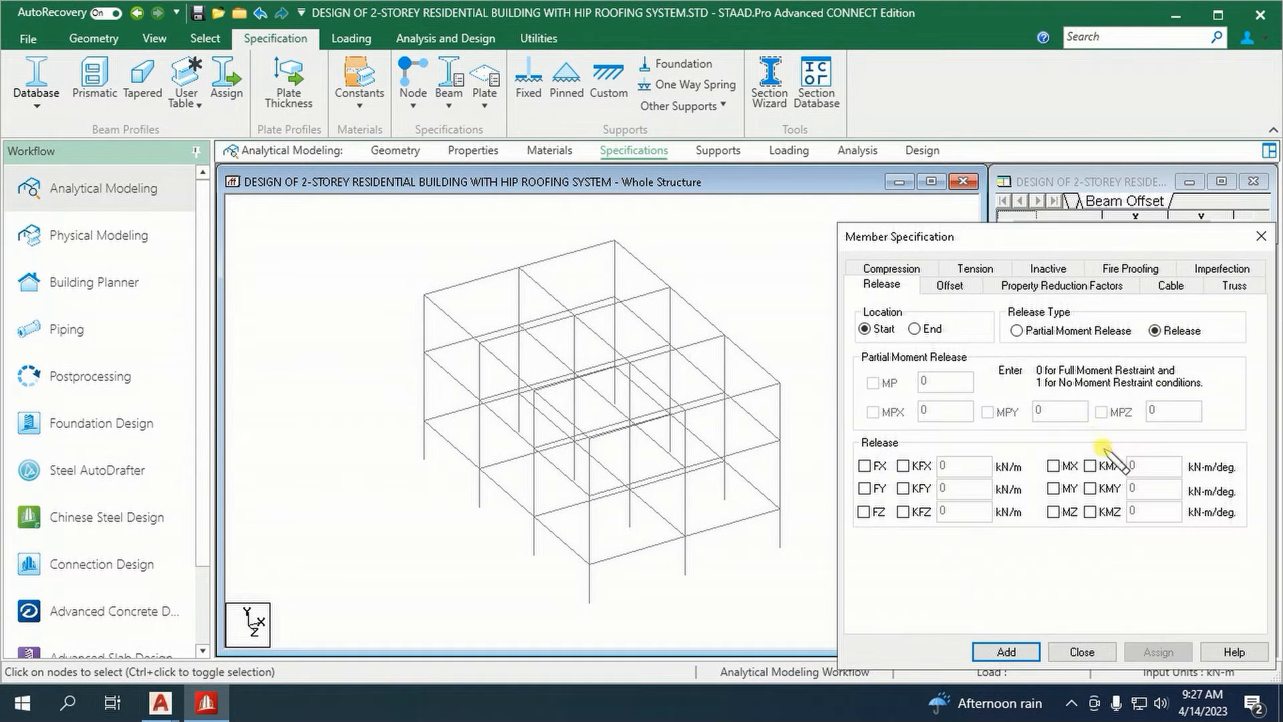
left_click(949, 285)
left_click(916, 332)
left_click(906, 360)
double_click(999, 413)
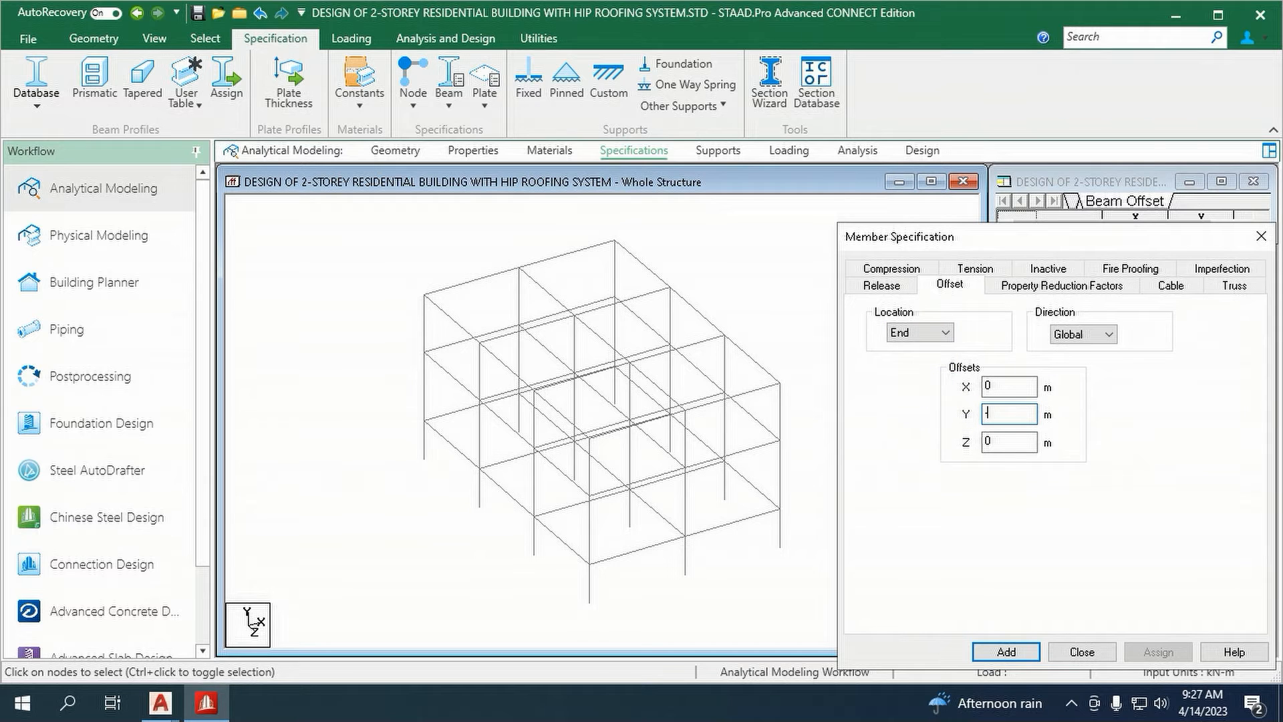
double_click(1008, 391)
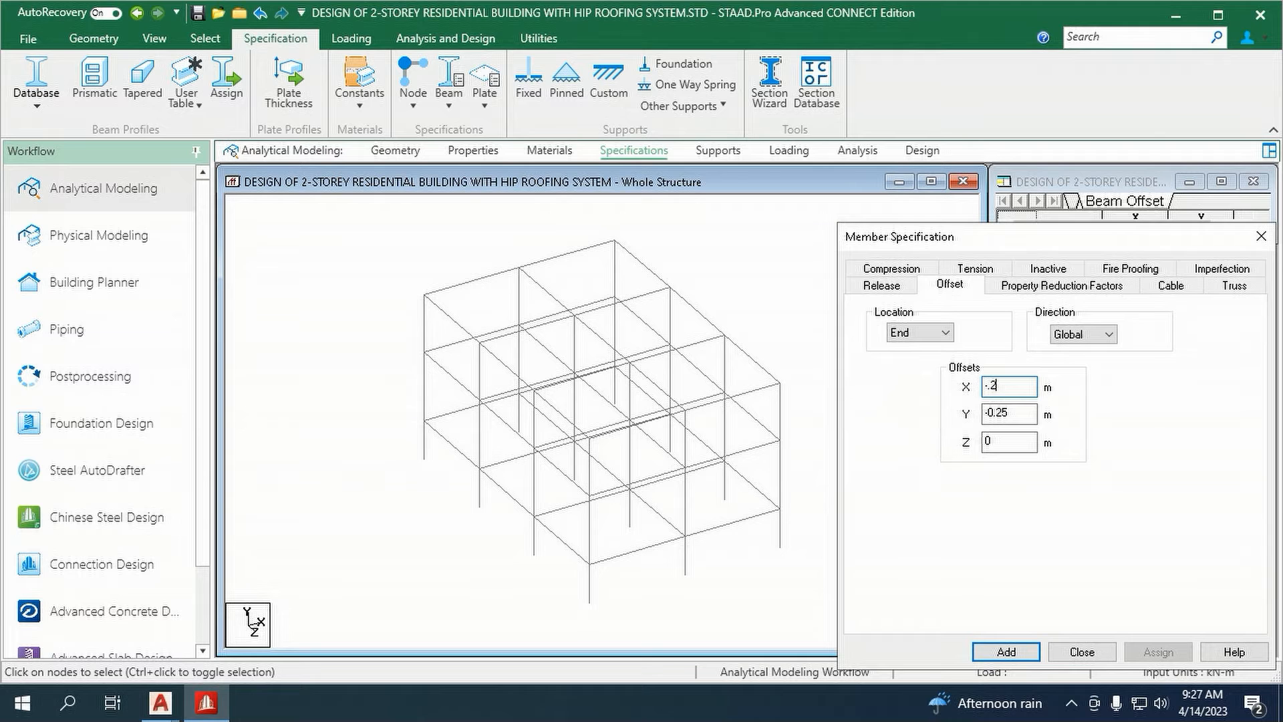
left_click(1006, 652)
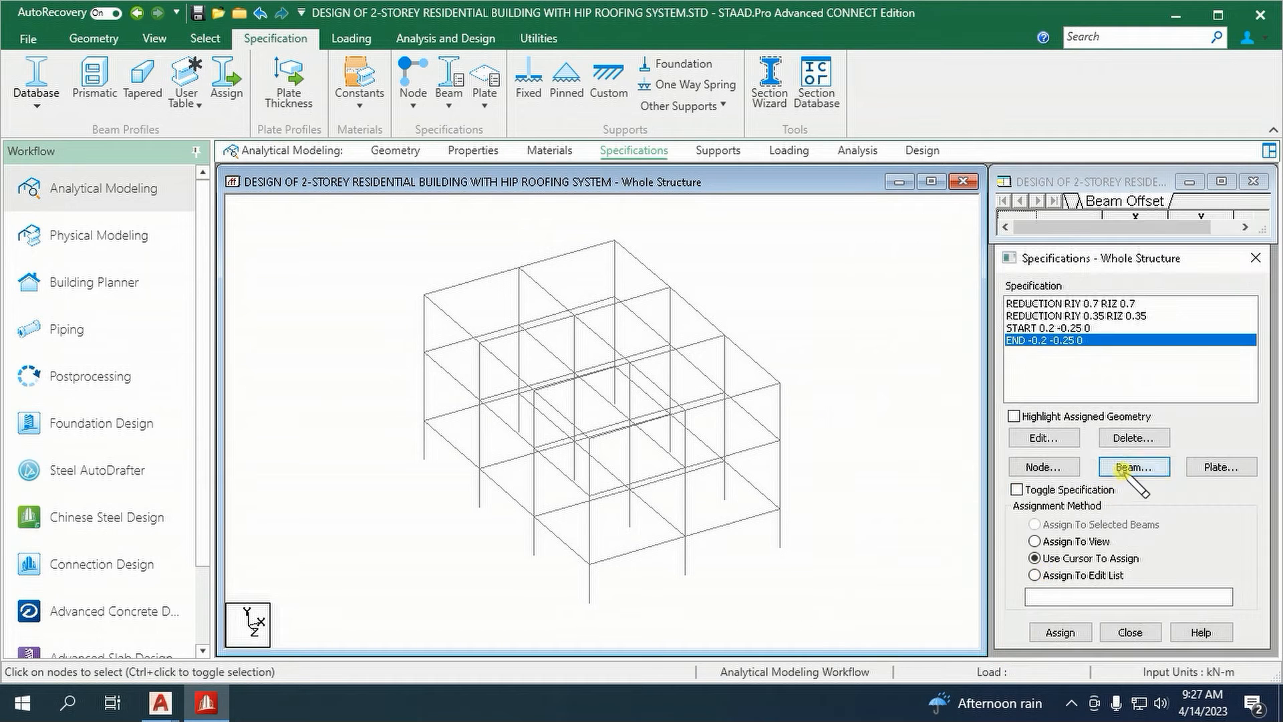
- Add a global beam offset specification at the start location with Y -0.25 m and Z 0.2 m
left_click(1129, 468)
left_click(949, 284)
double_click(1012, 414)
type("-.25")
key("Tab")
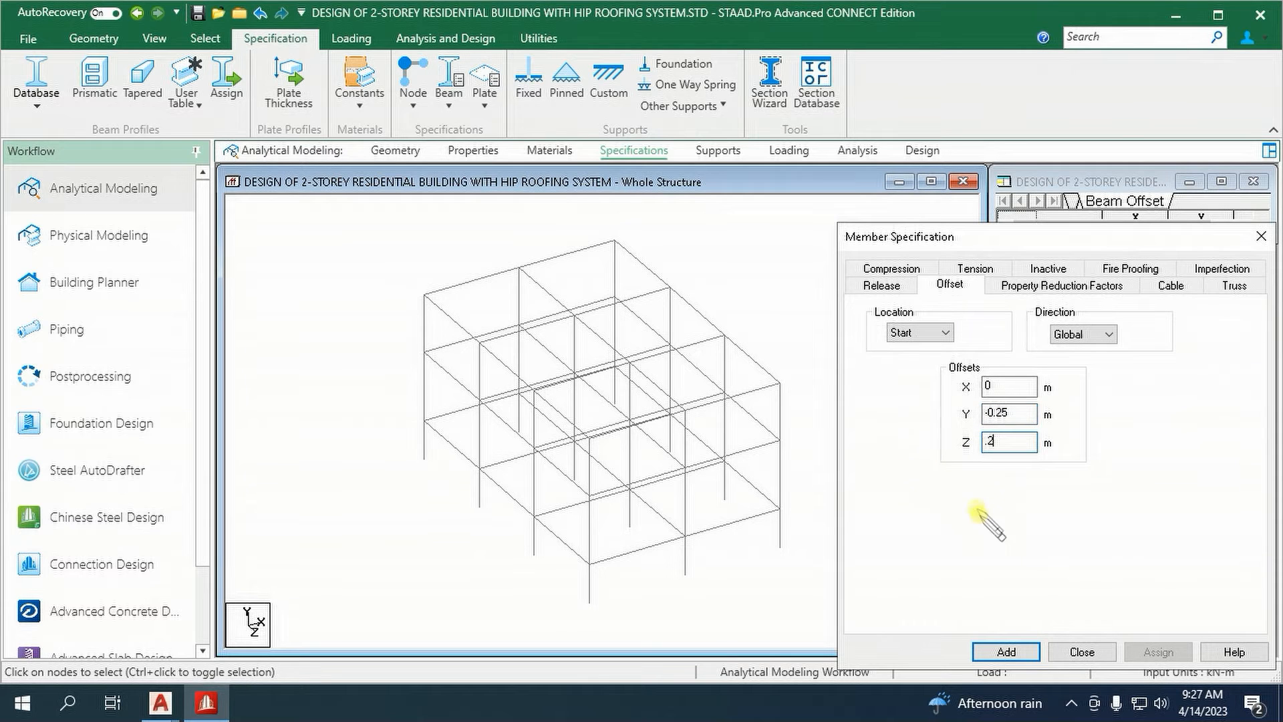
left_click(1006, 652)
- Add a global beam offset specification at the end location with Y -0.25 m and Z -0.2 m
left_click(1131, 468)
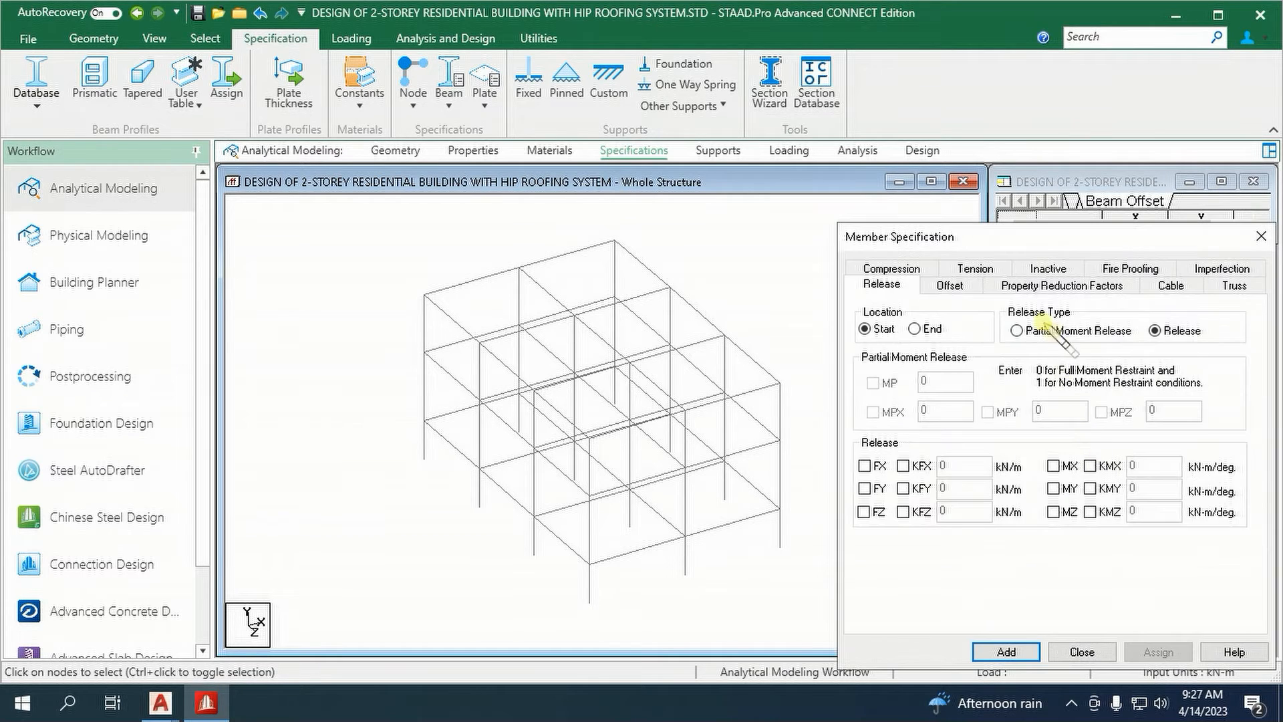
left_click(954, 286)
left_click(942, 332)
left_click(920, 361)
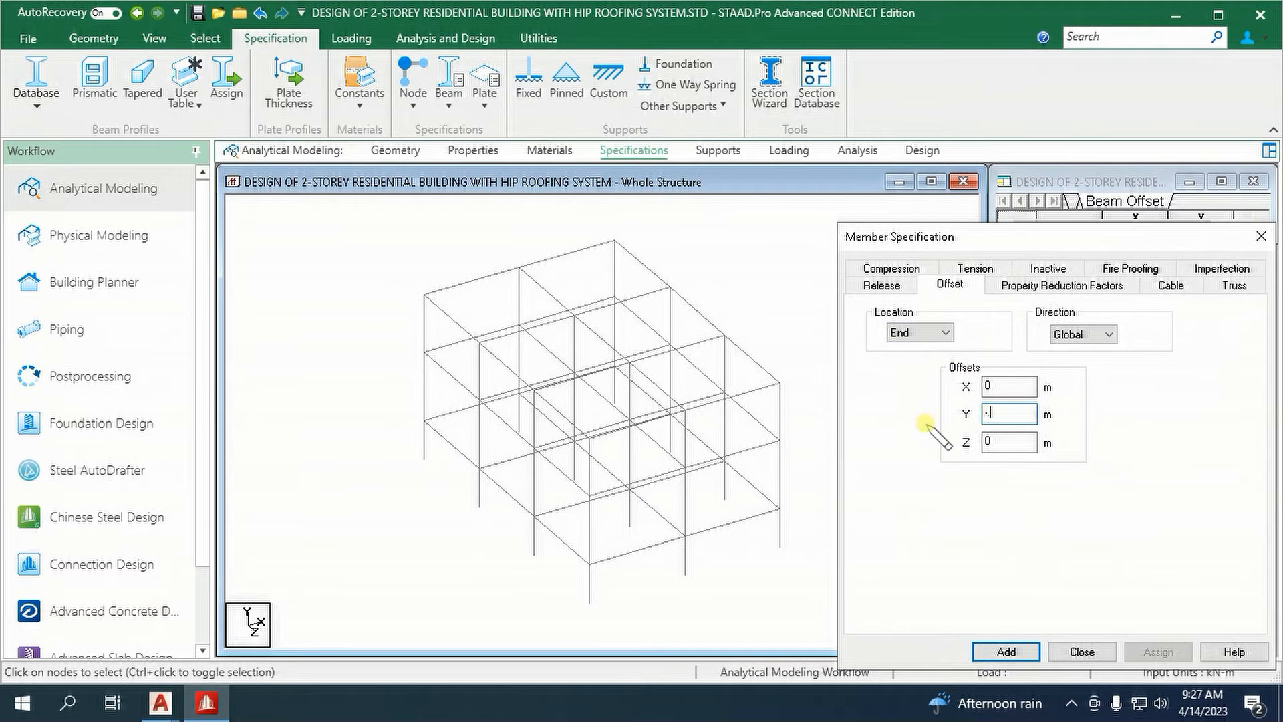
left_click(1006, 441)
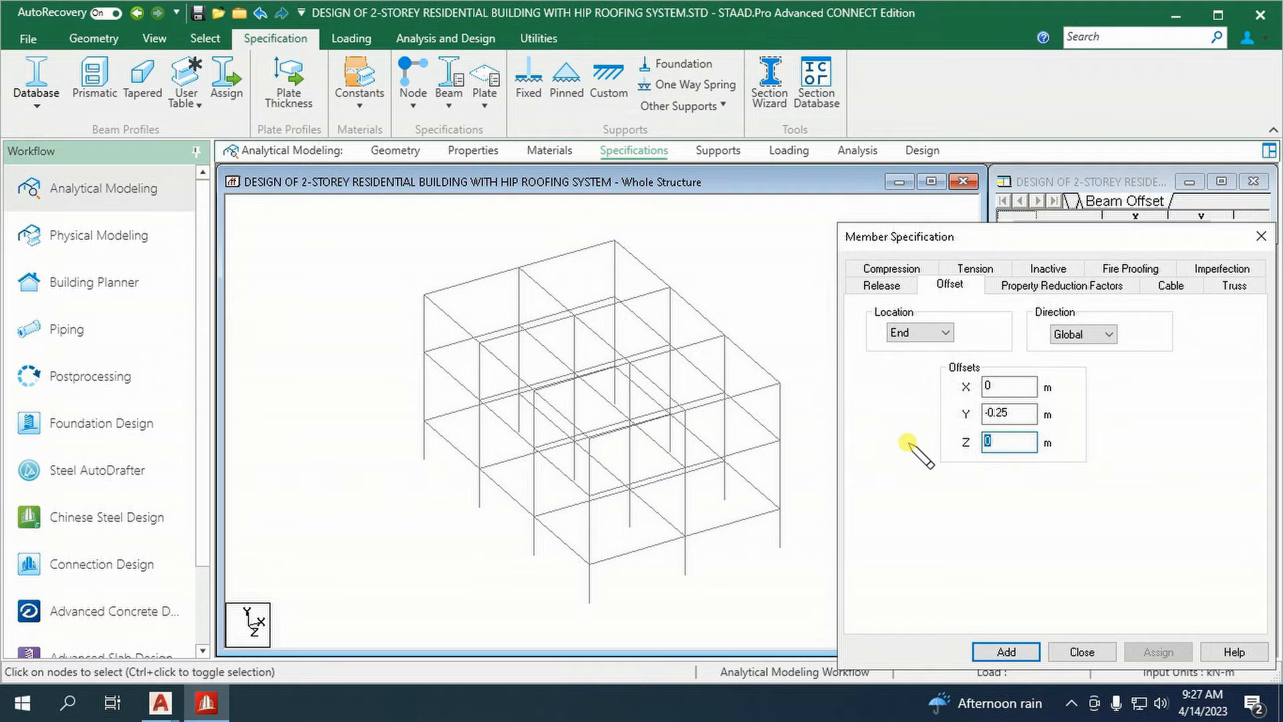
type("-.2")
left_click(1006, 651)
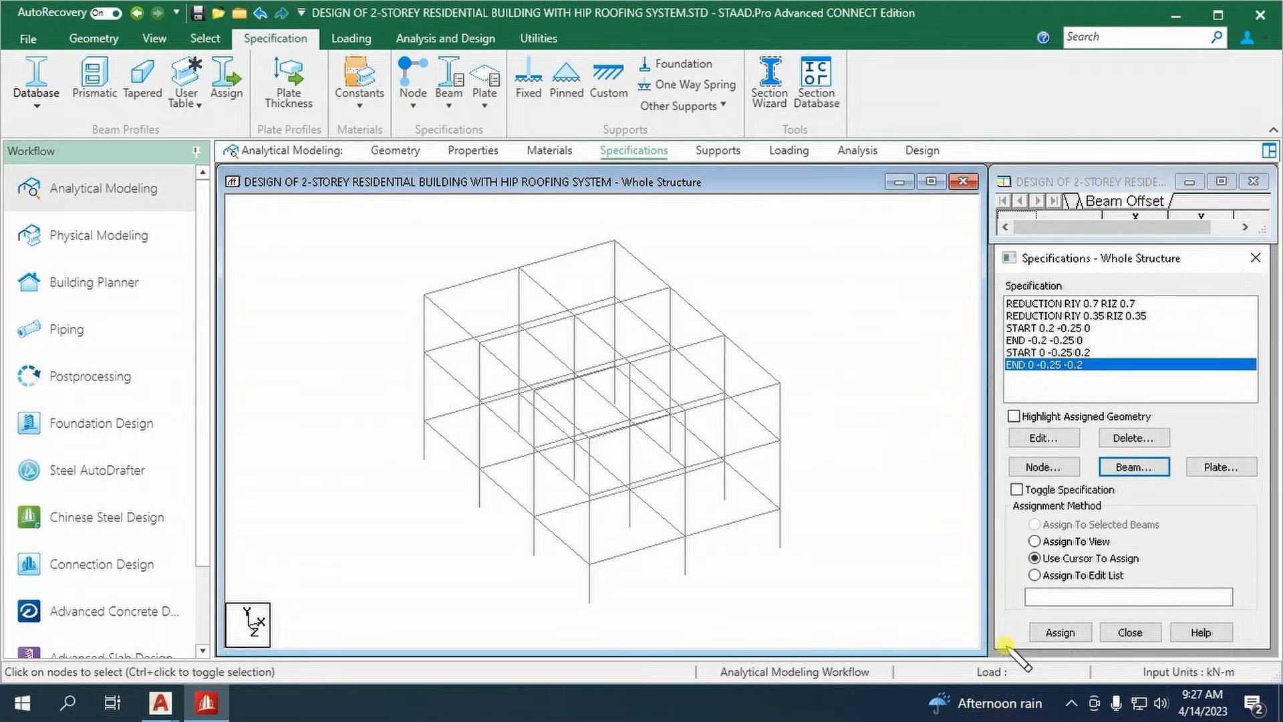
- Add a global beam offset specification at the start location with only Y -0.25 m
left_click(1134, 466)
left_click(949, 284)
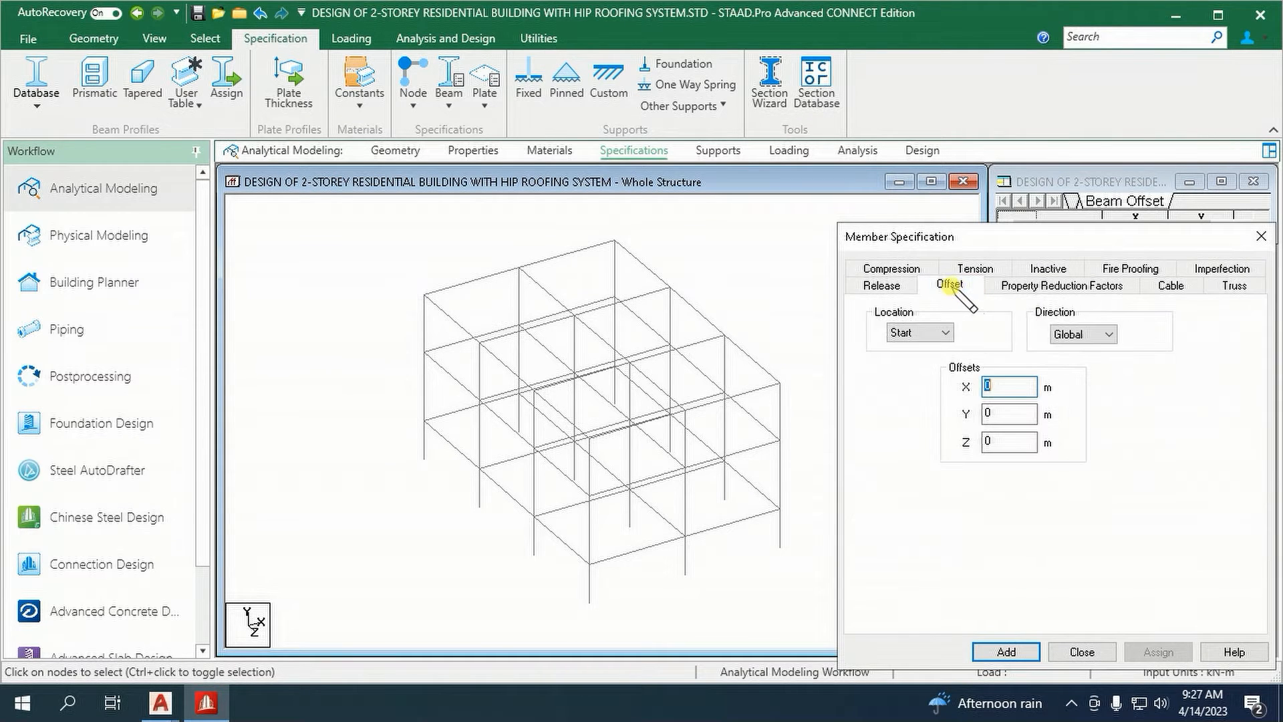
left_click(1006, 411)
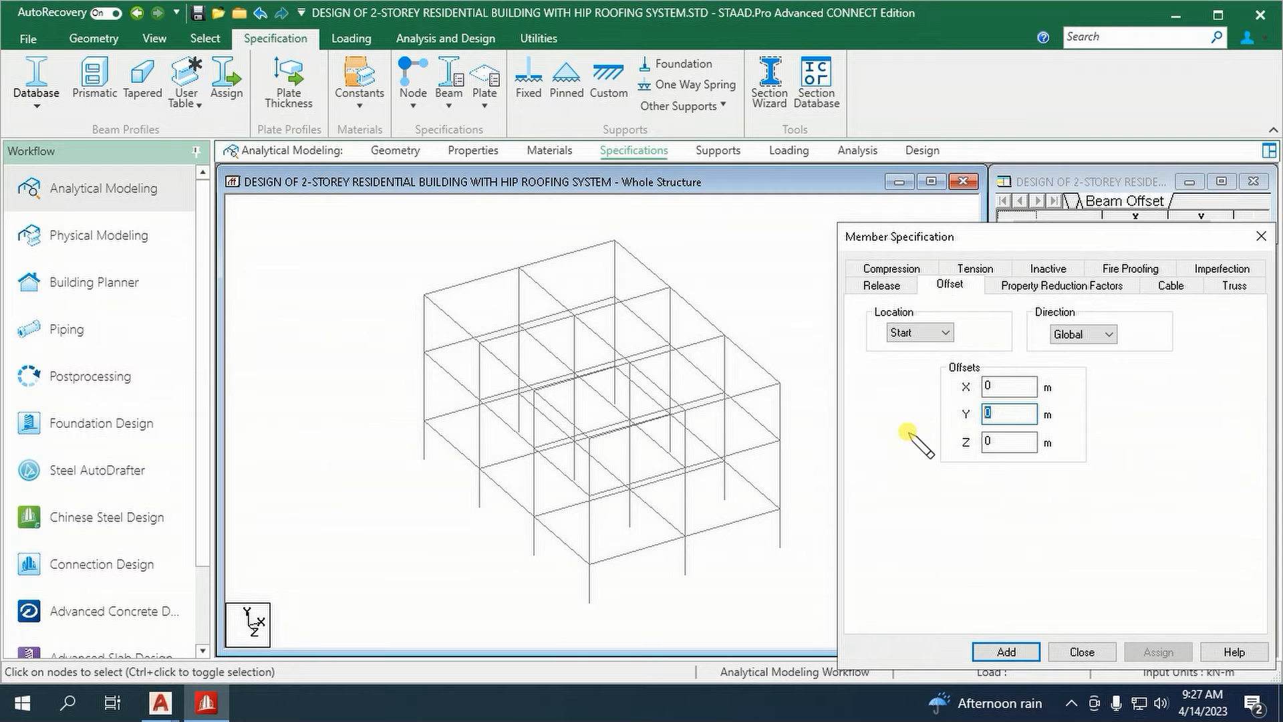
type("-0.25")
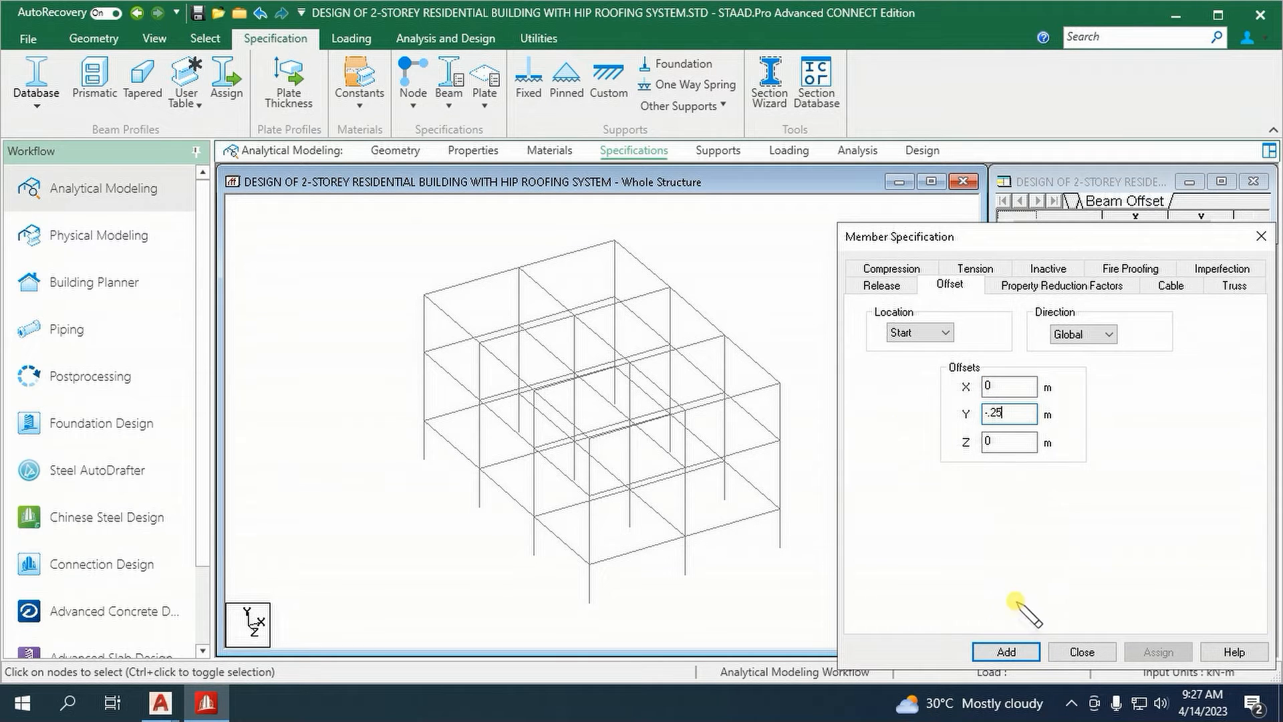
left_click(1006, 652)
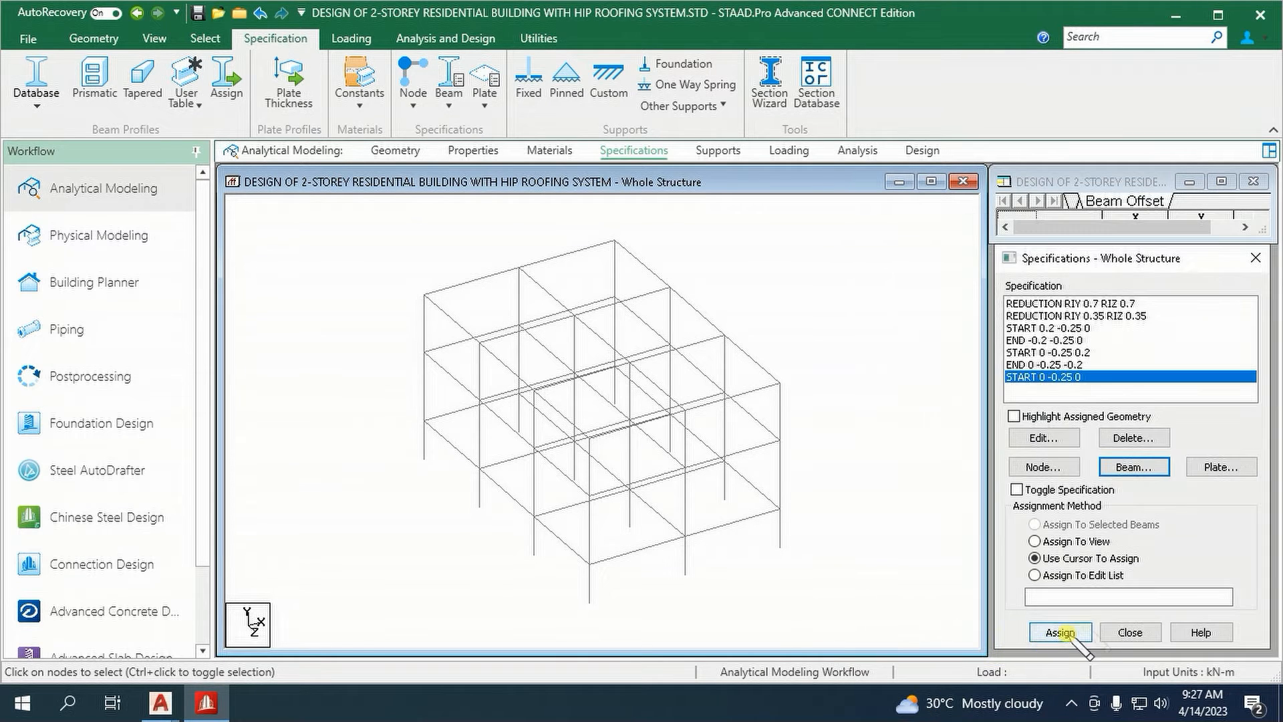
- Add a global beam offset specification at the end location with only Y -0.25 m
left_click(1133, 467)
left_click(950, 285)
left_click(929, 334)
left_click(909, 354)
double_click(1004, 409)
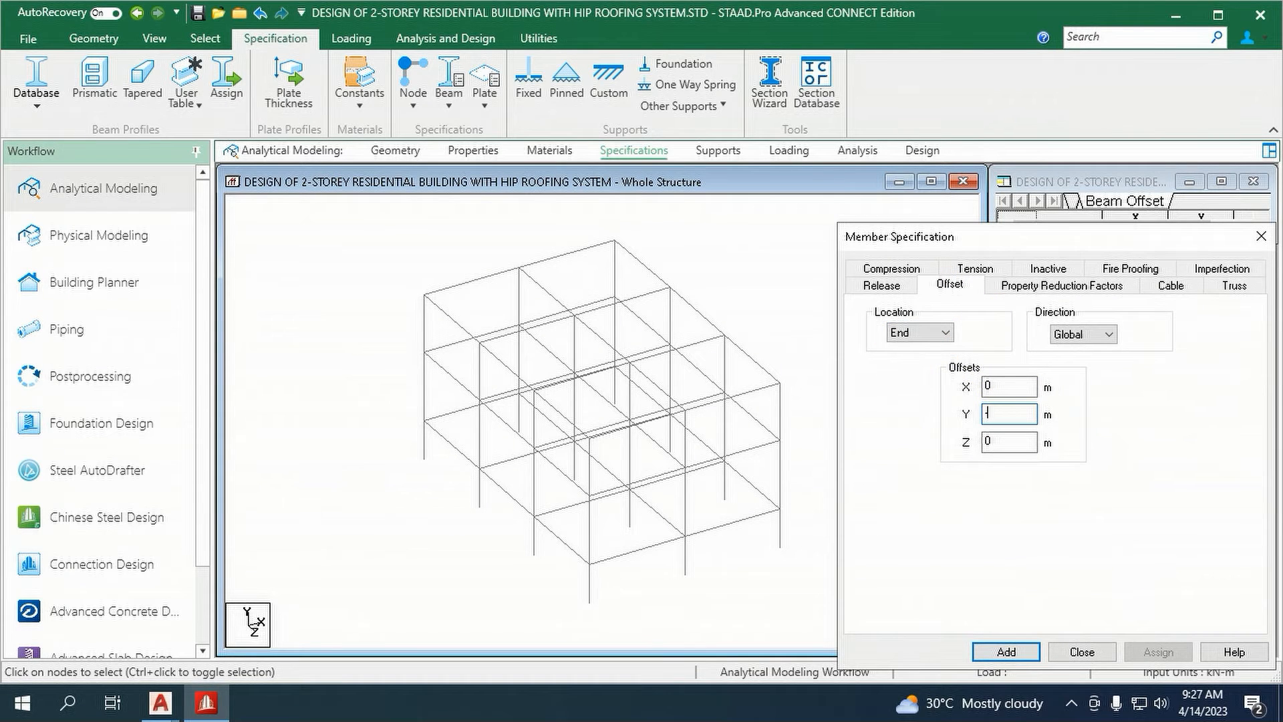
type("-0.25")
left_click(1013, 650)
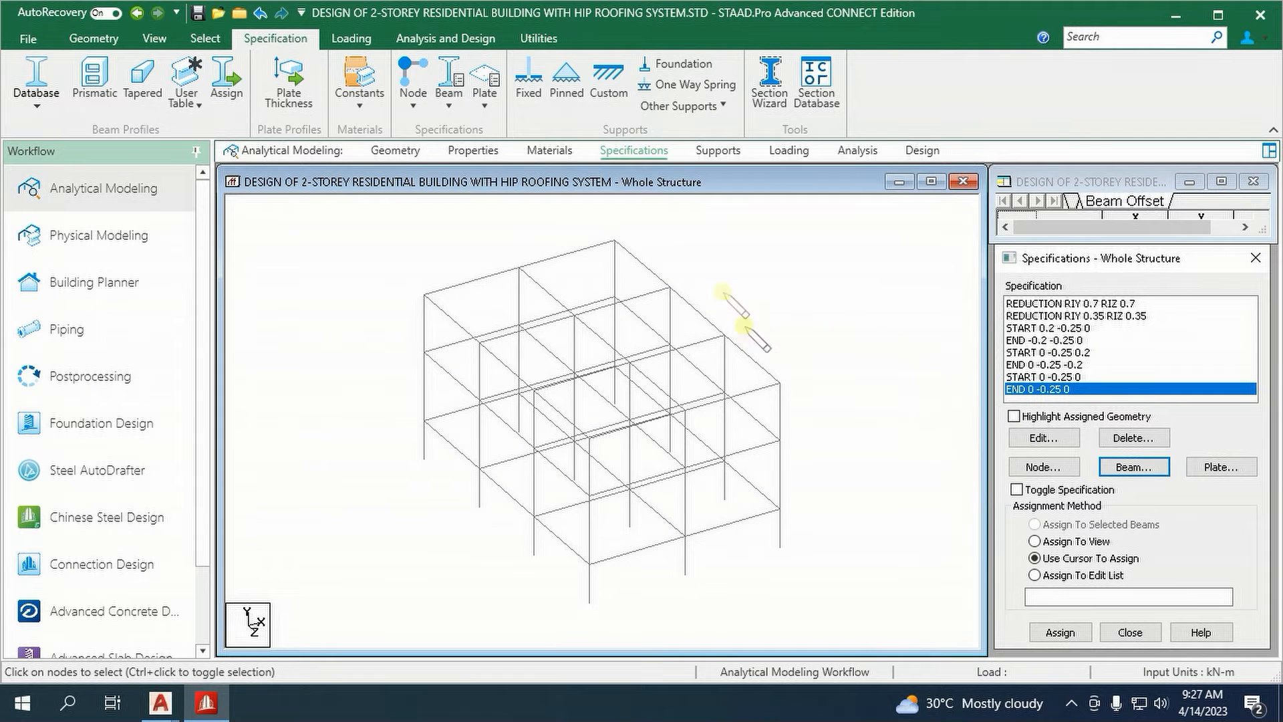
- Delete all the beams at the topmost level of the frame, working from a side view
scroll(274, 107, "up", 2)
left_click(364, 87)
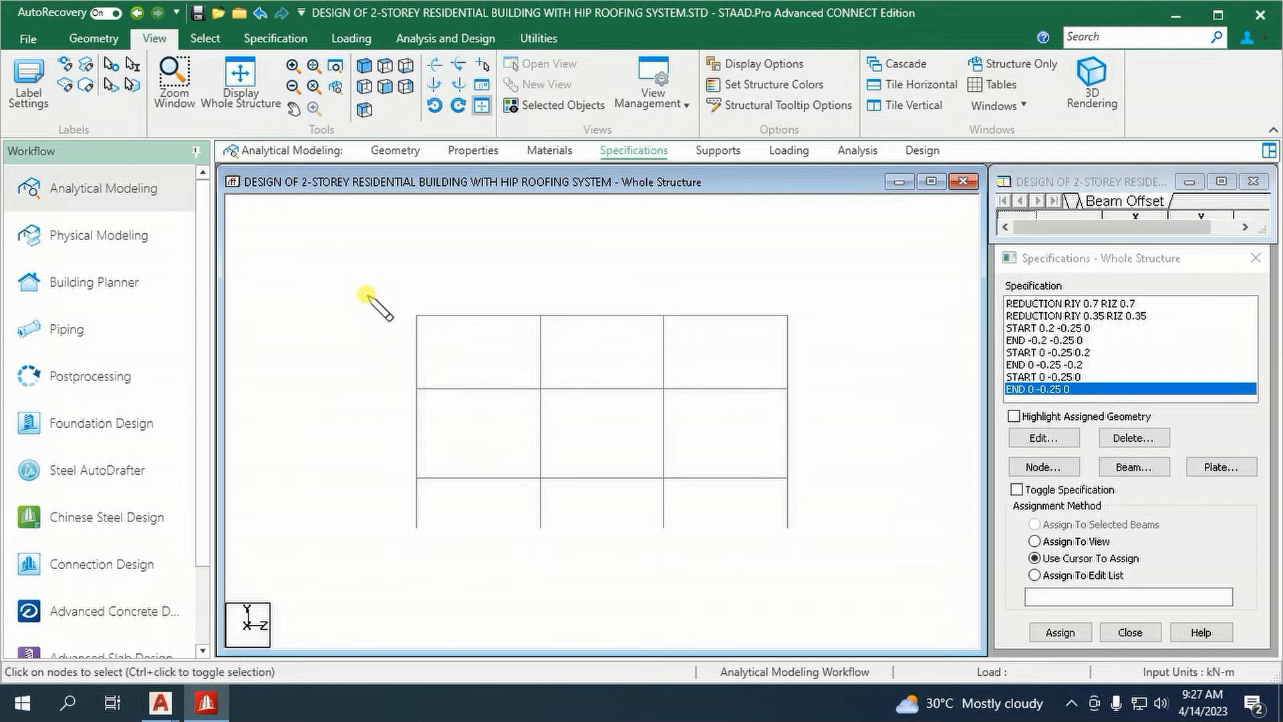
left_click_drag(369, 294, 880, 318)
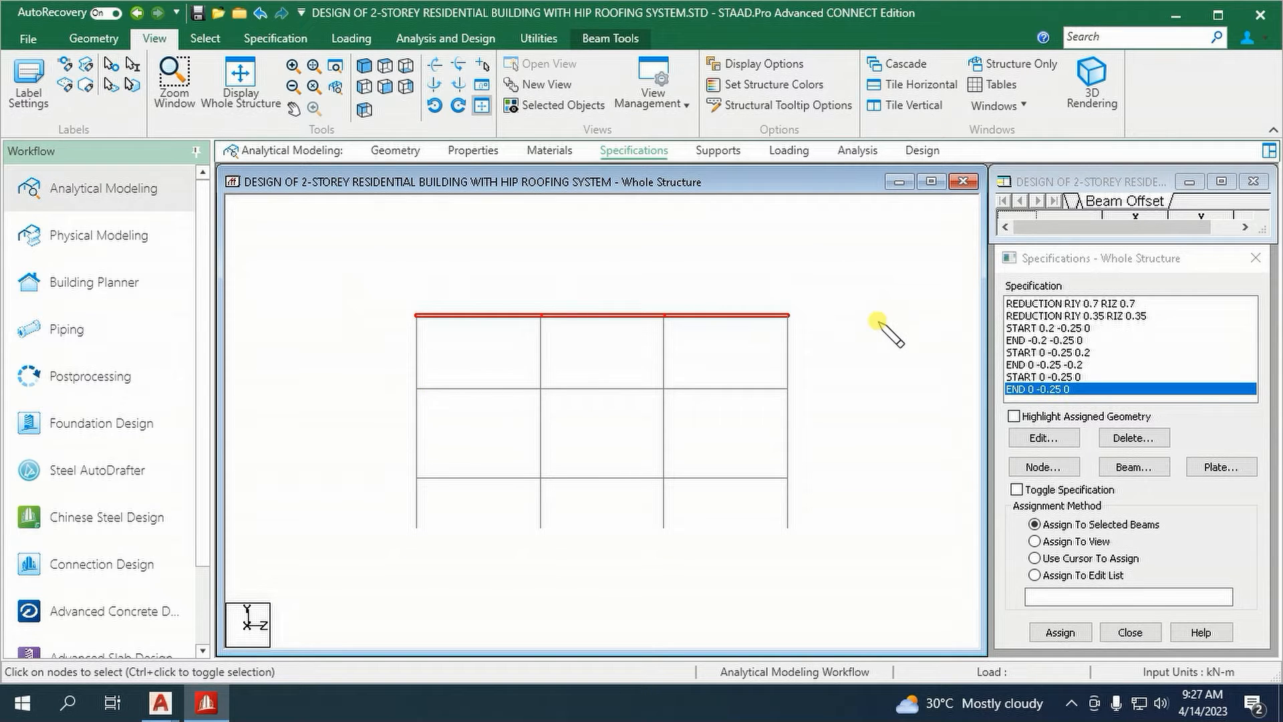
key("Delete")
left_click(683, 391)
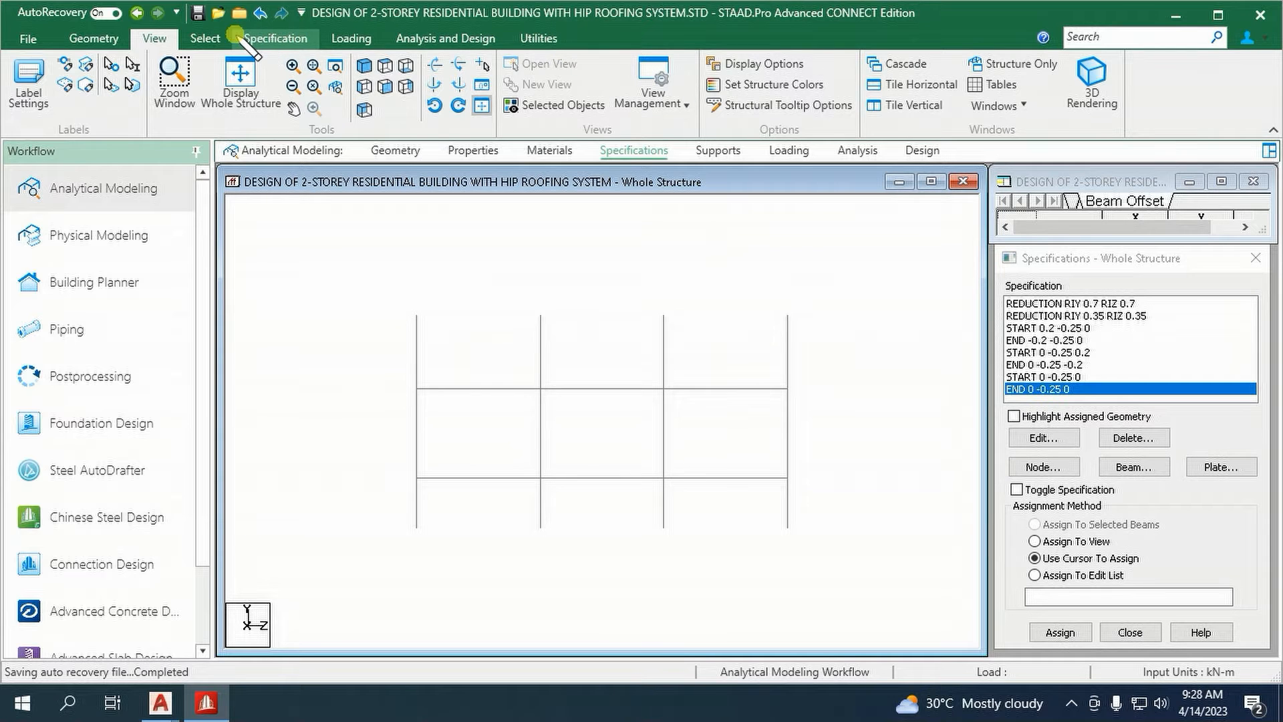
- Select all members parallel to Y and assign the Rect 0.40x0.40 section to these columns
left_click(201, 38)
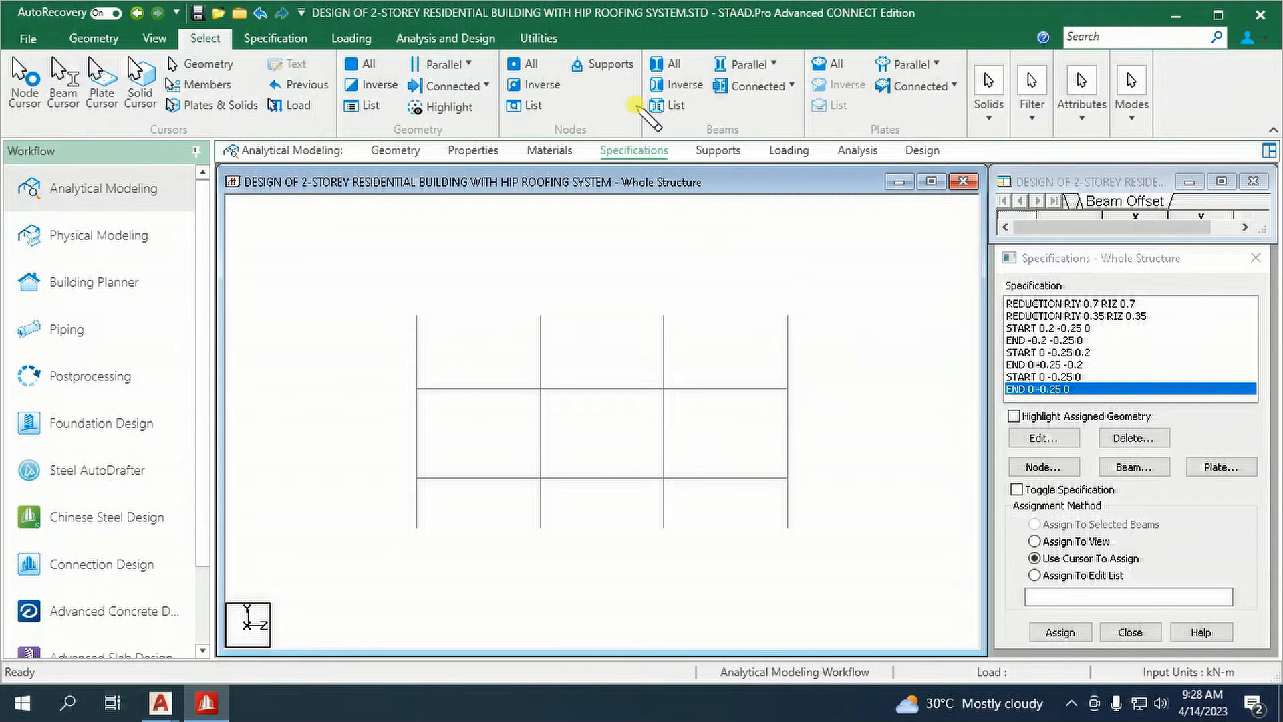
left_click(748, 64)
left_click(752, 110)
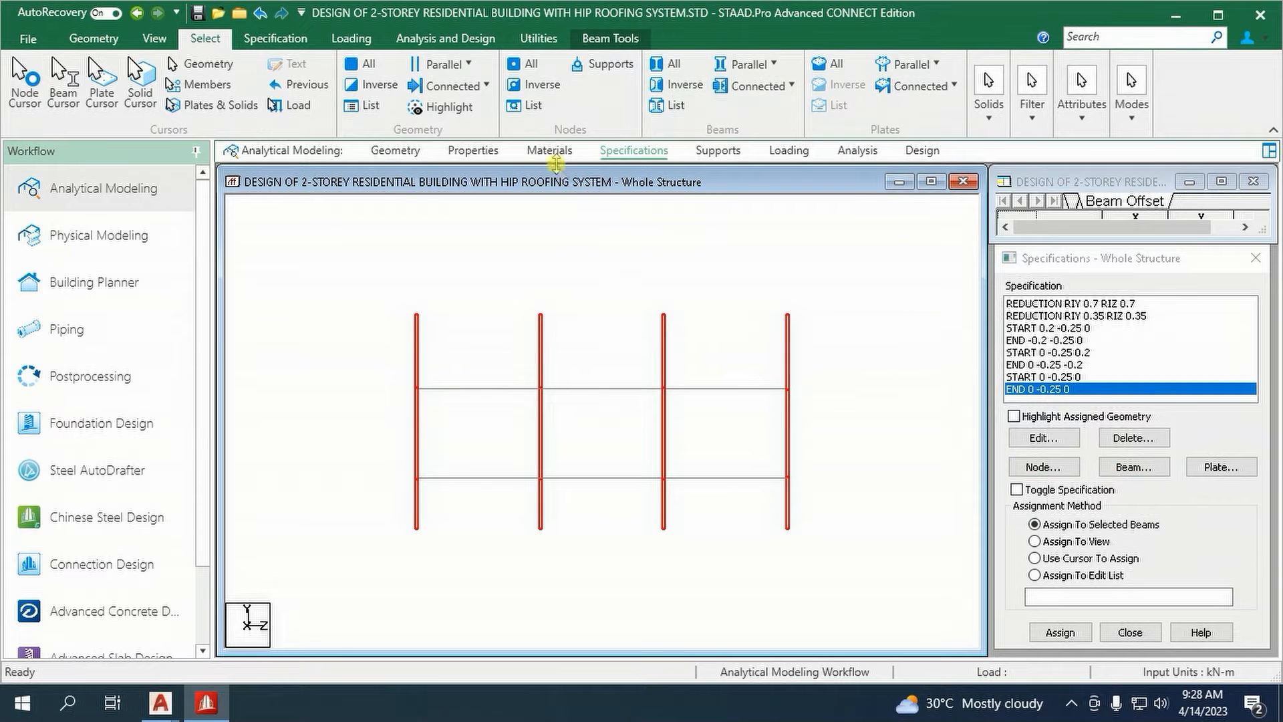
left_click(473, 150)
left_click(1004, 438)
left_click(1008, 441)
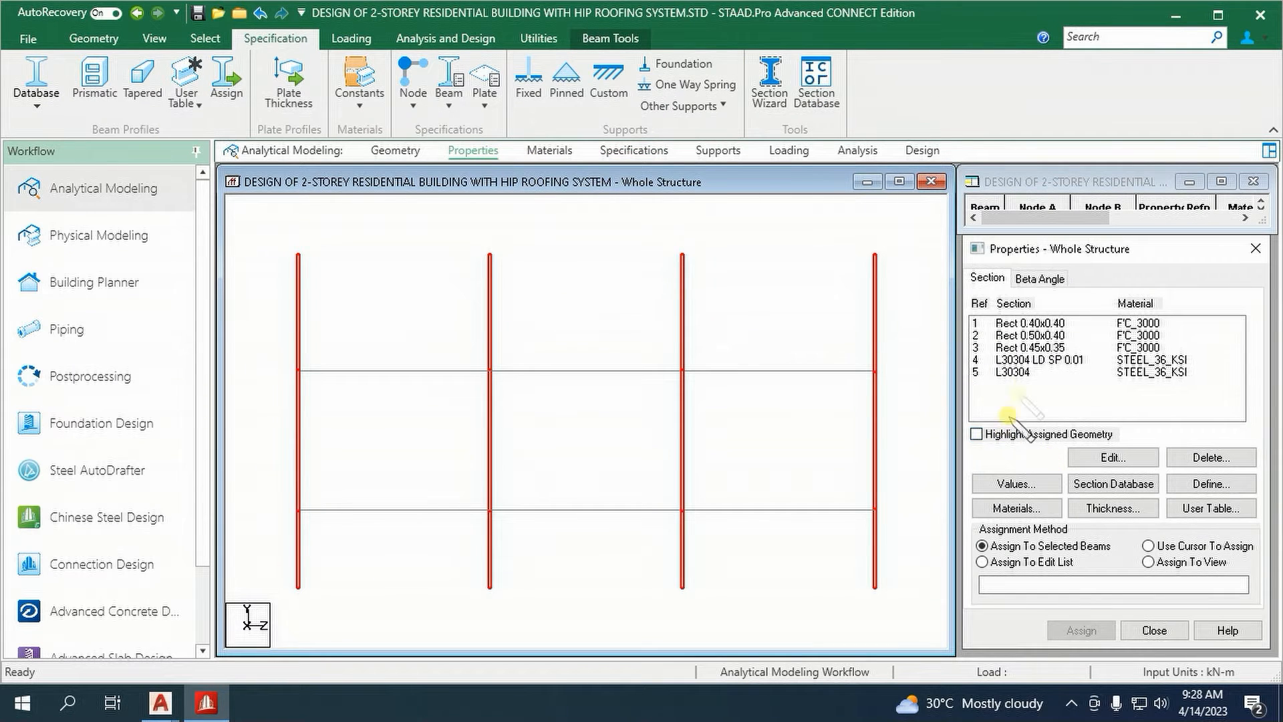
left_click(1030, 323)
left_click(1069, 630)
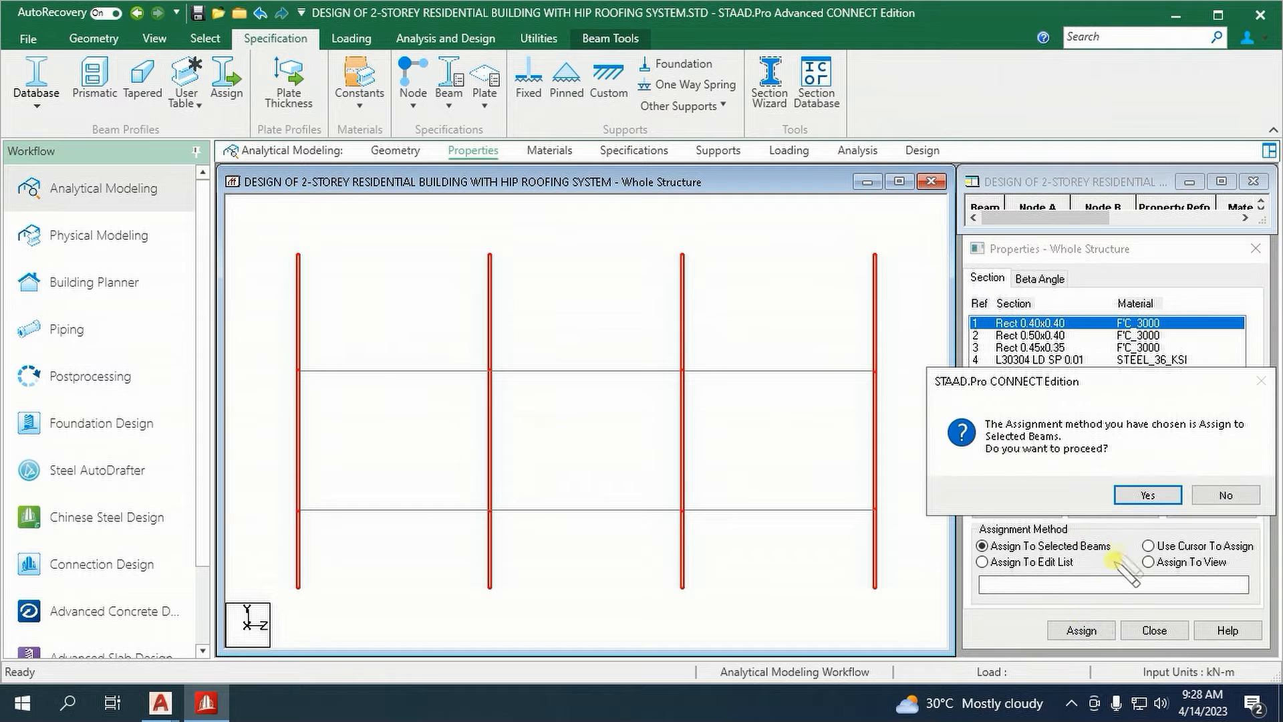
left_click(1130, 494)
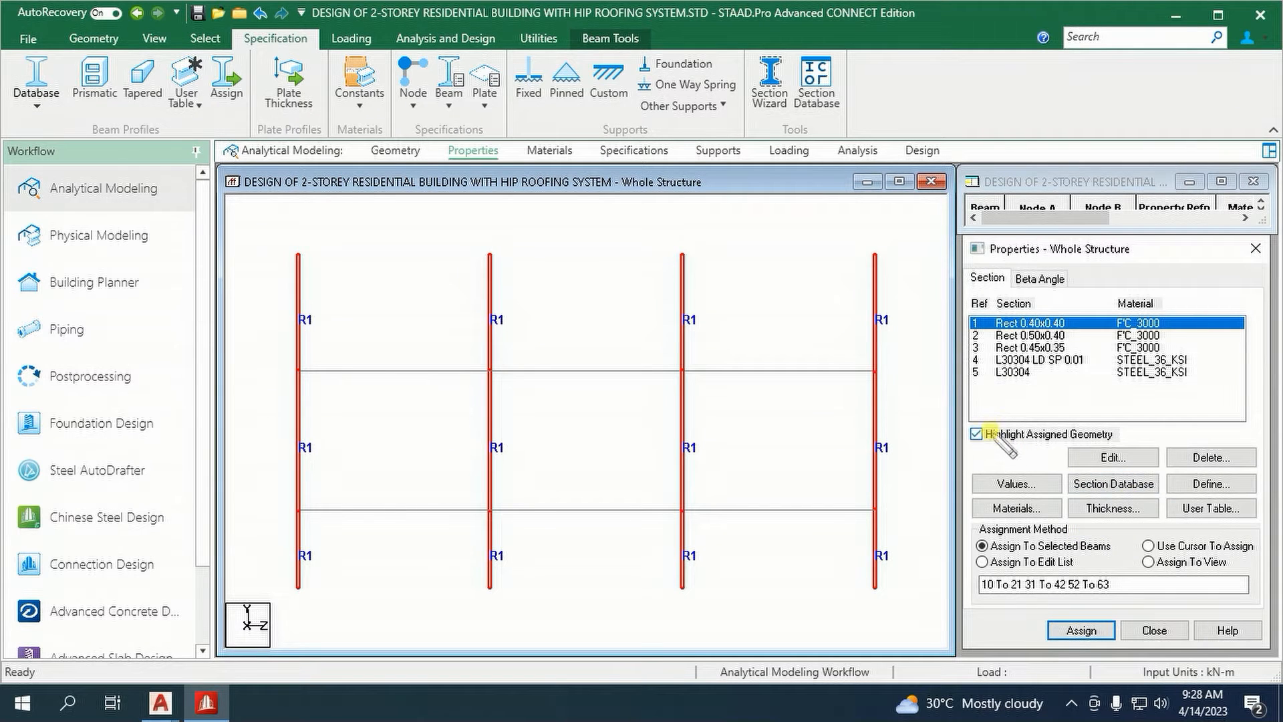
- Assign the Rect 0.50x0.40 section to all beams parallel to X and Z
left_click(1029, 335)
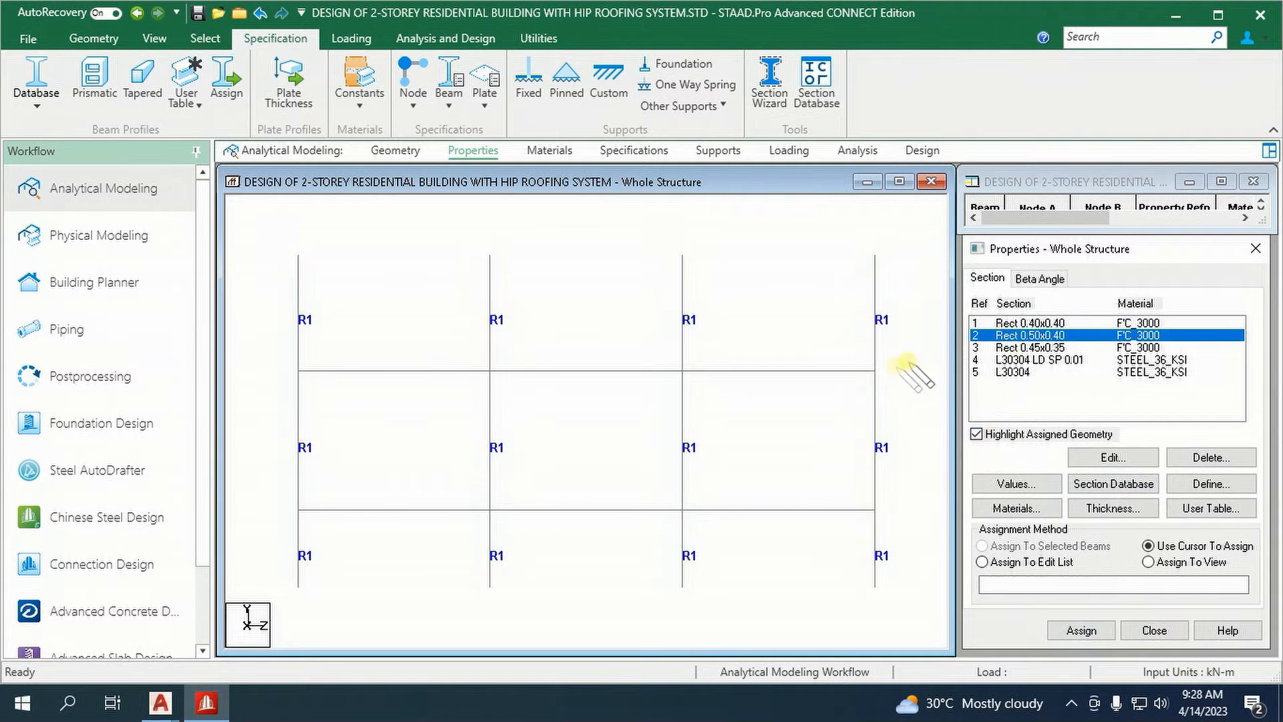
left_click(153, 38)
left_click(385, 67)
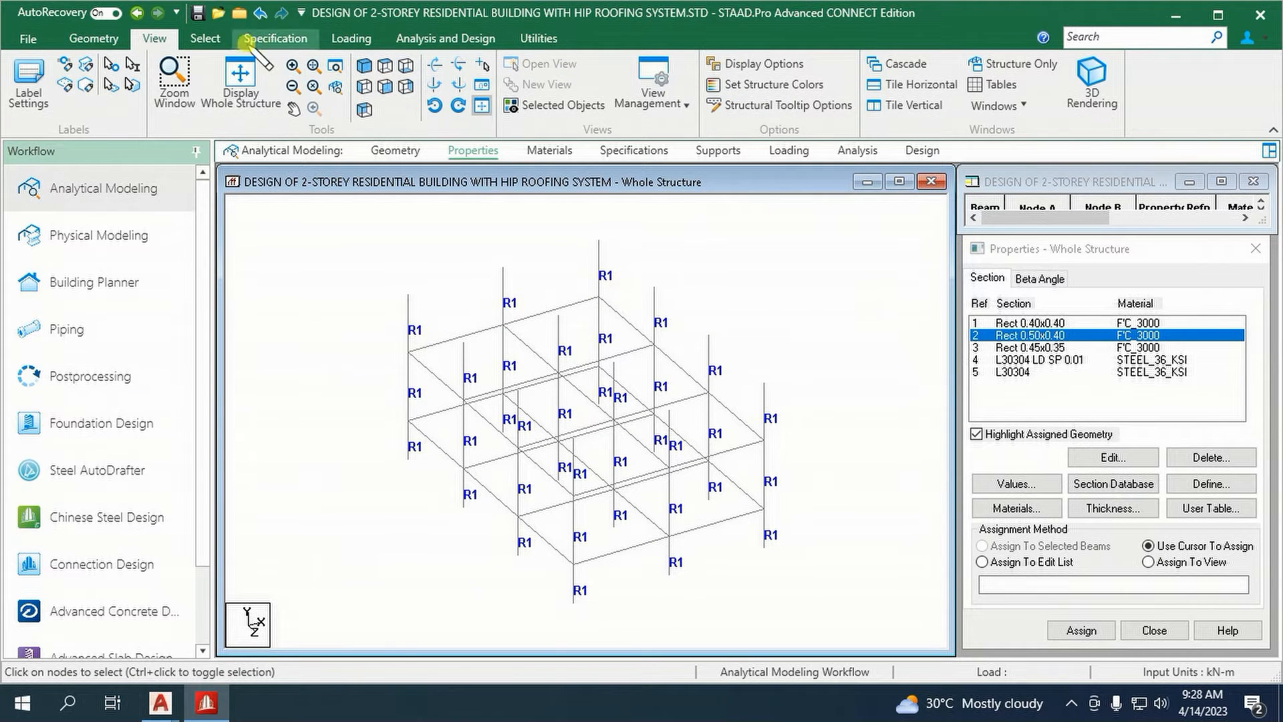
left_click(204, 38)
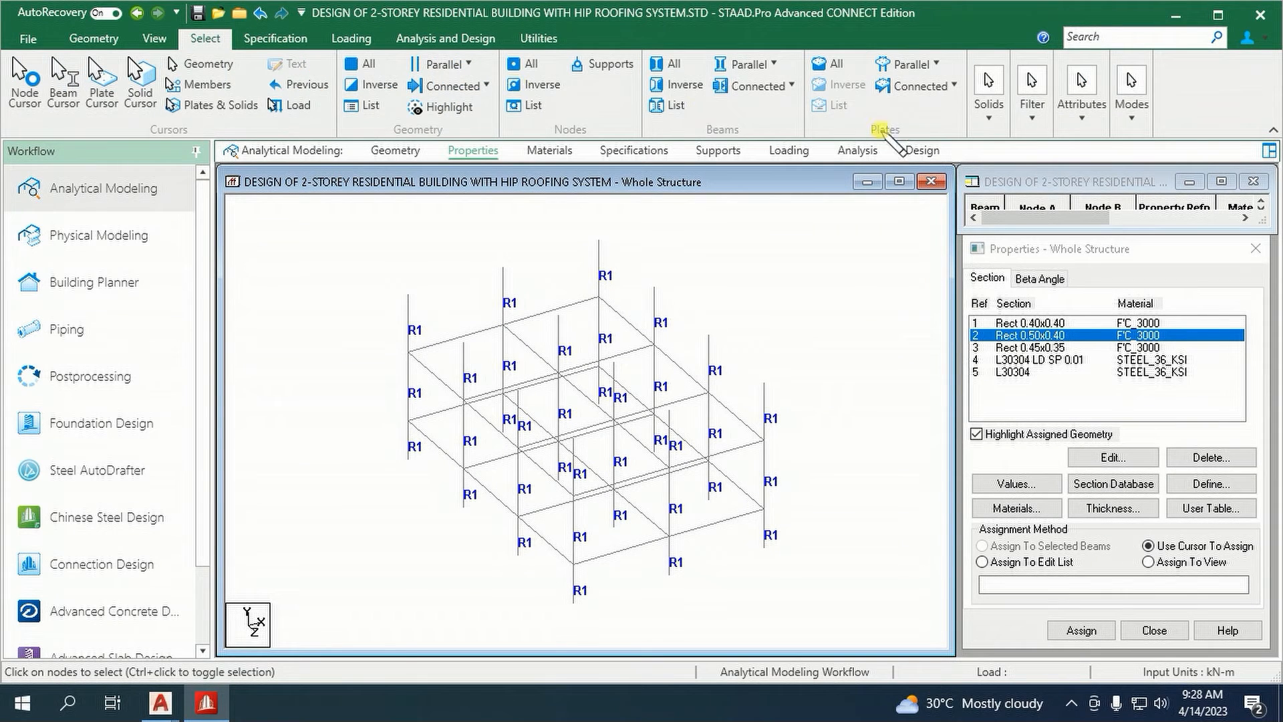
left_click(774, 64)
left_click(759, 87)
left_click(773, 65)
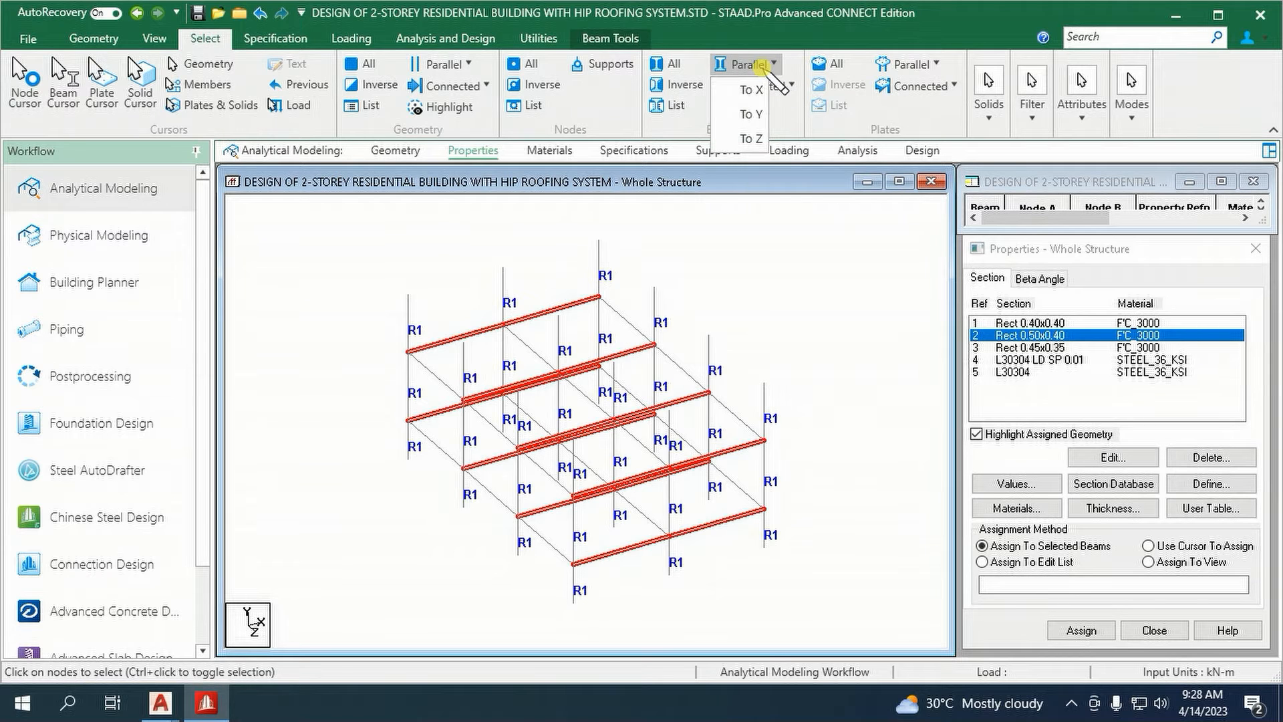
left_click(762, 128)
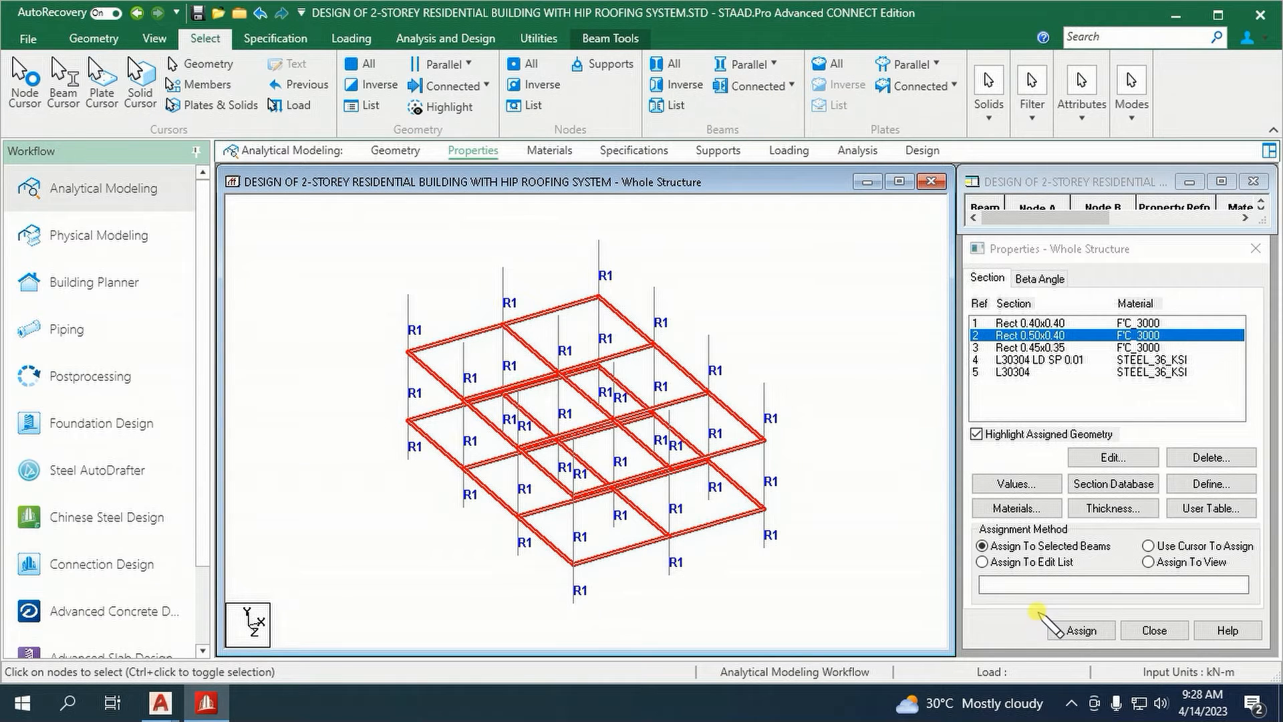
left_click(1079, 629)
left_click(1139, 493)
- Assign the Rect 0.45x0.35 section to all beams on the lowest floor level
left_click(1044, 348)
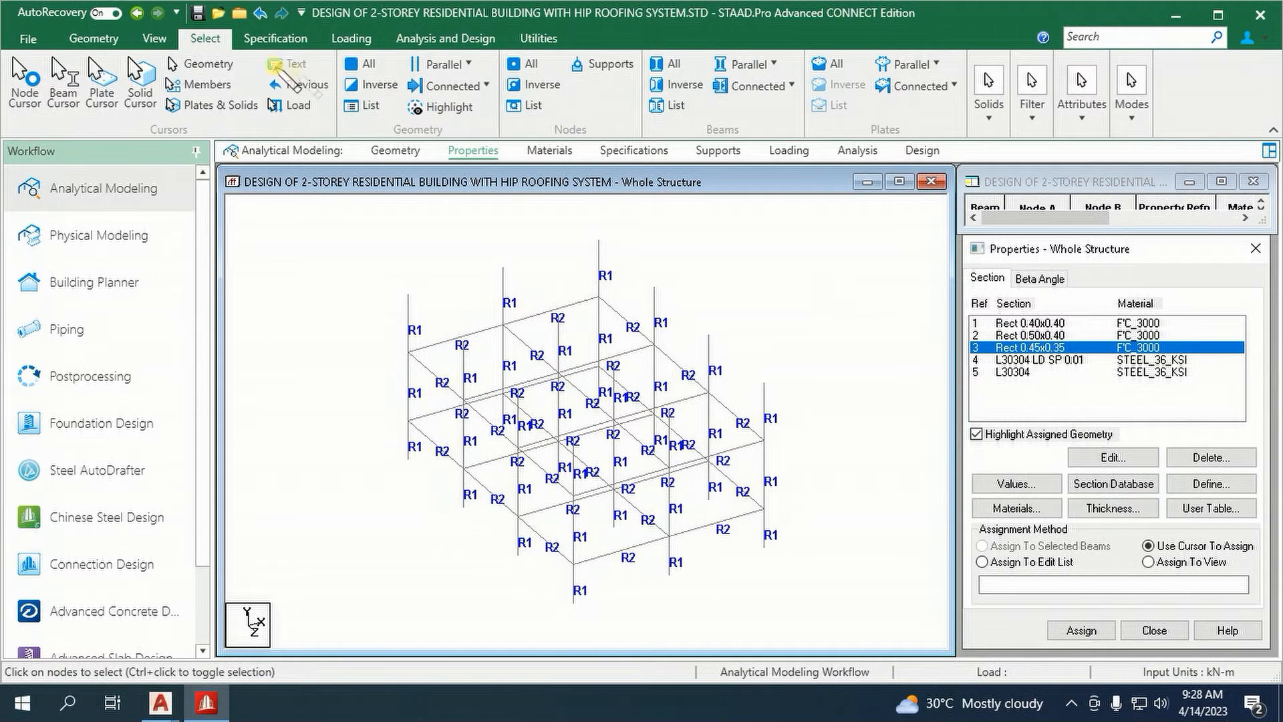
left_click(154, 38)
left_click(364, 88)
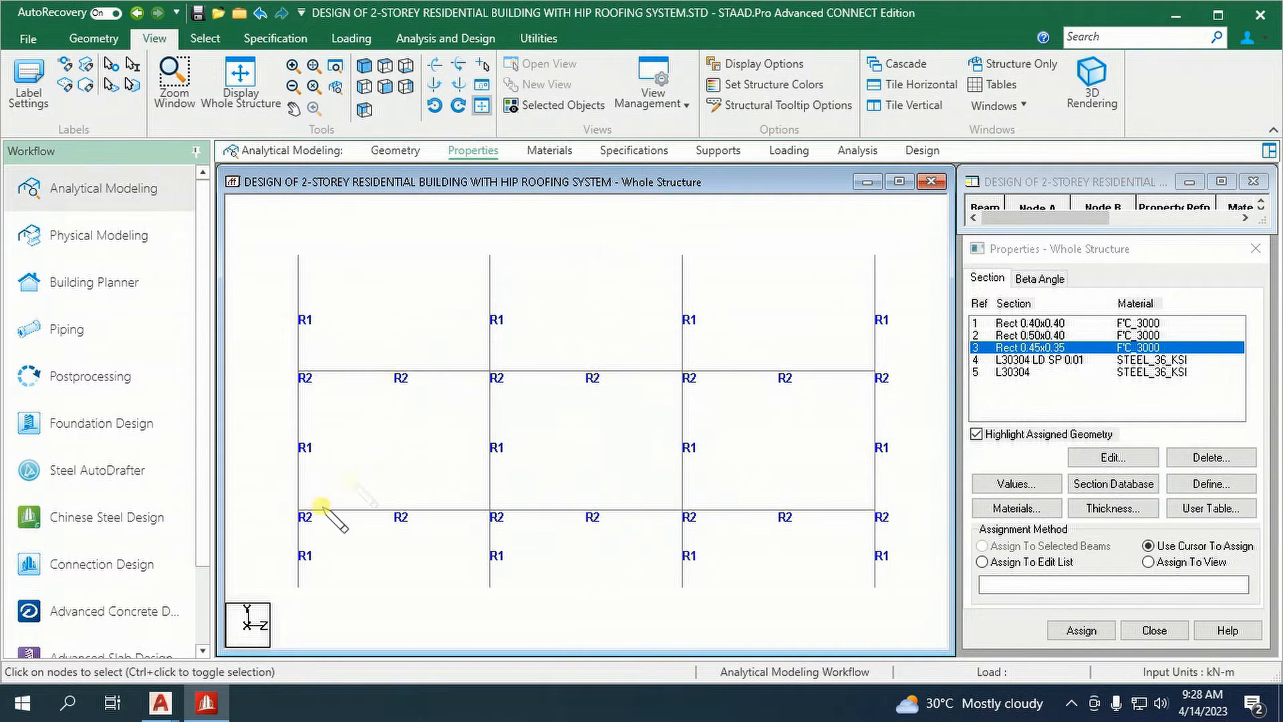
left_click_drag(266, 500, 883, 520)
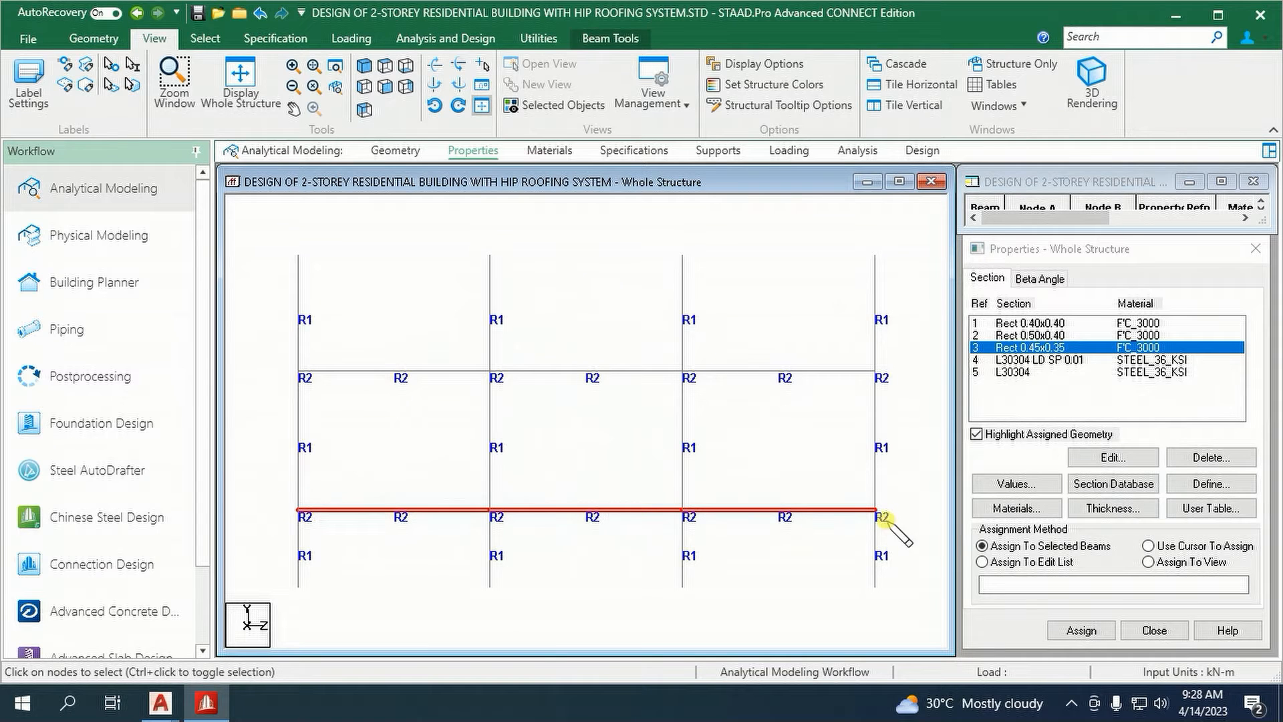
left_click(364, 65)
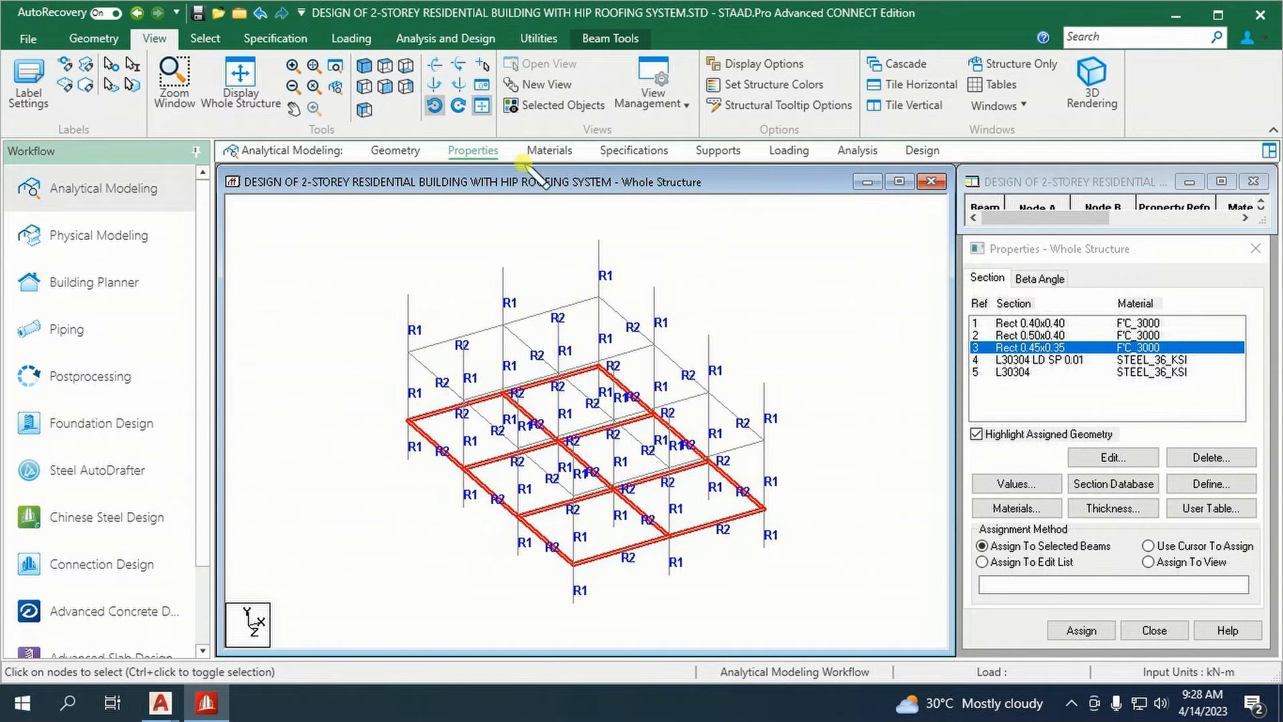
left_click(1081, 630)
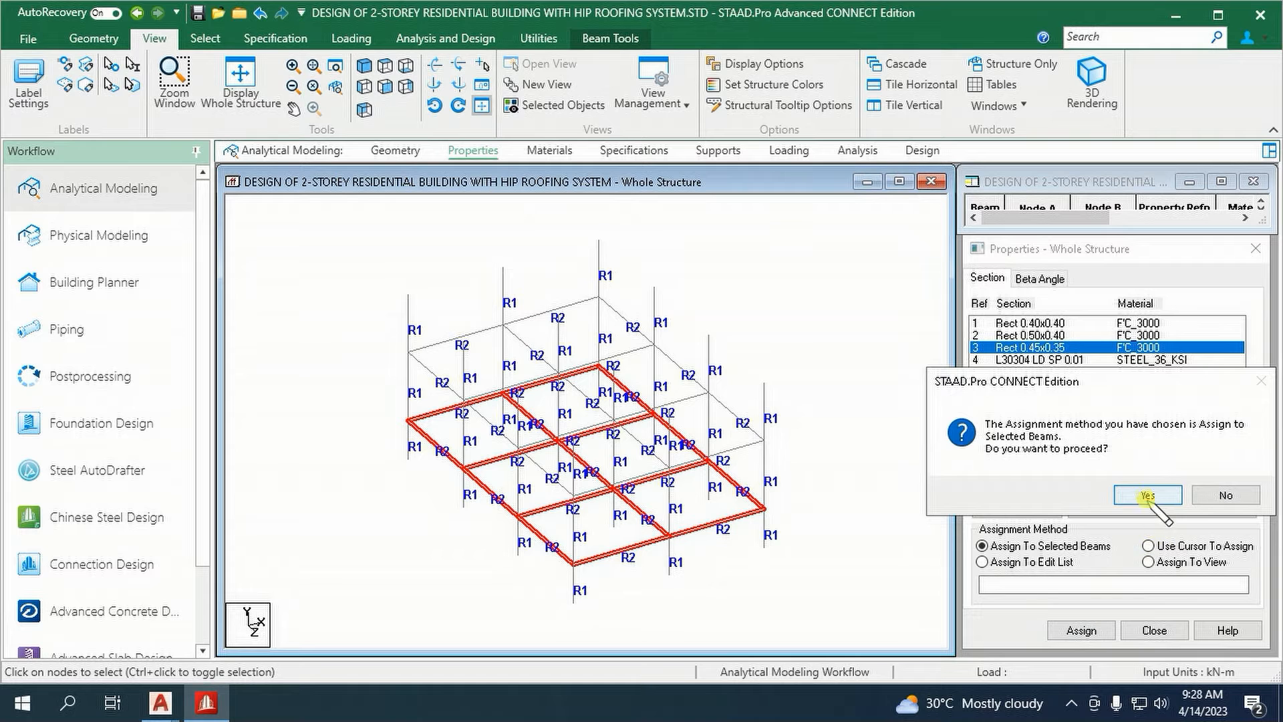
left_click(1142, 495)
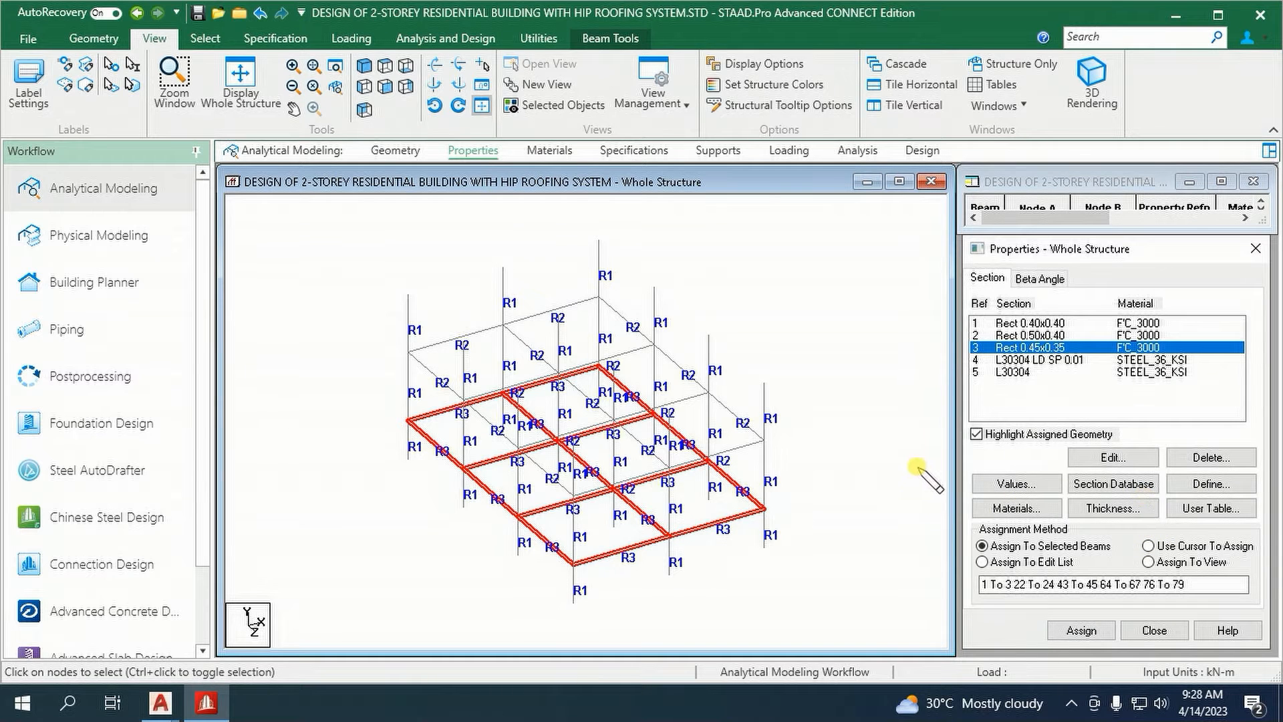
- Turn on highlighting of assigned geometry for specifications and assign the RIY 0.7 RIZ 0.7 reduction to all columns parallel to Y
left_click(645, 156)
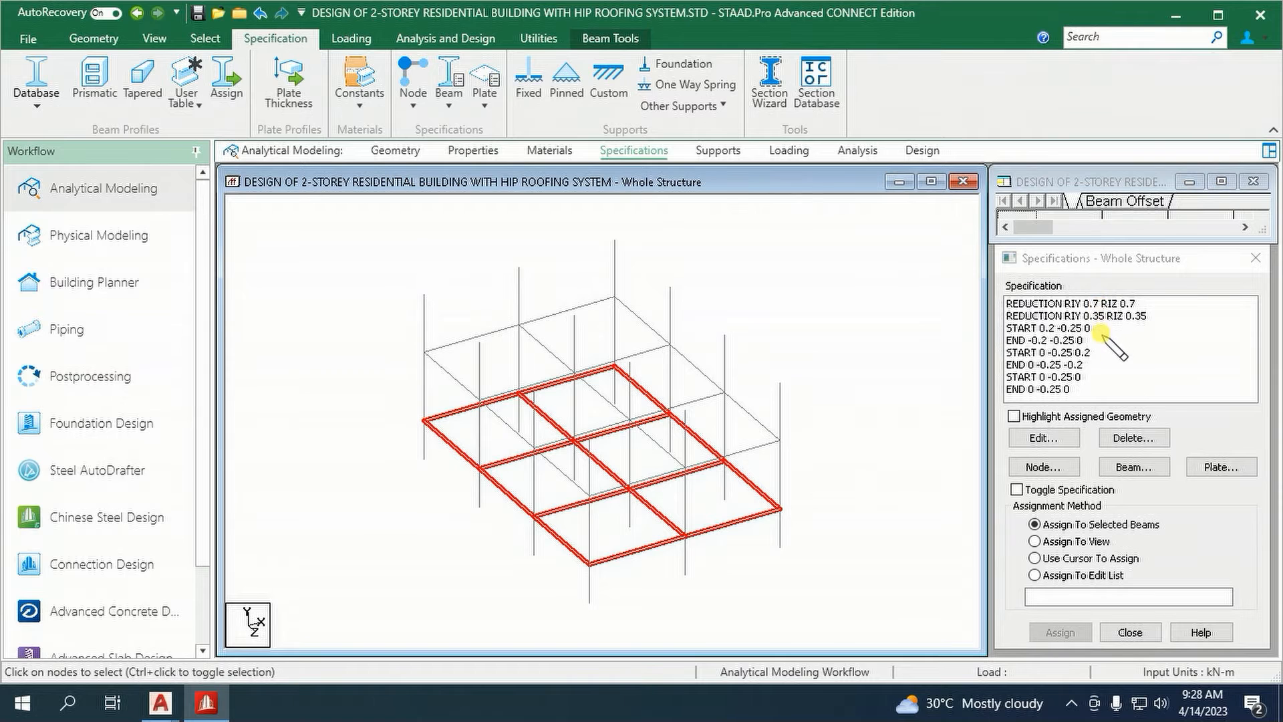
left_click(1099, 304)
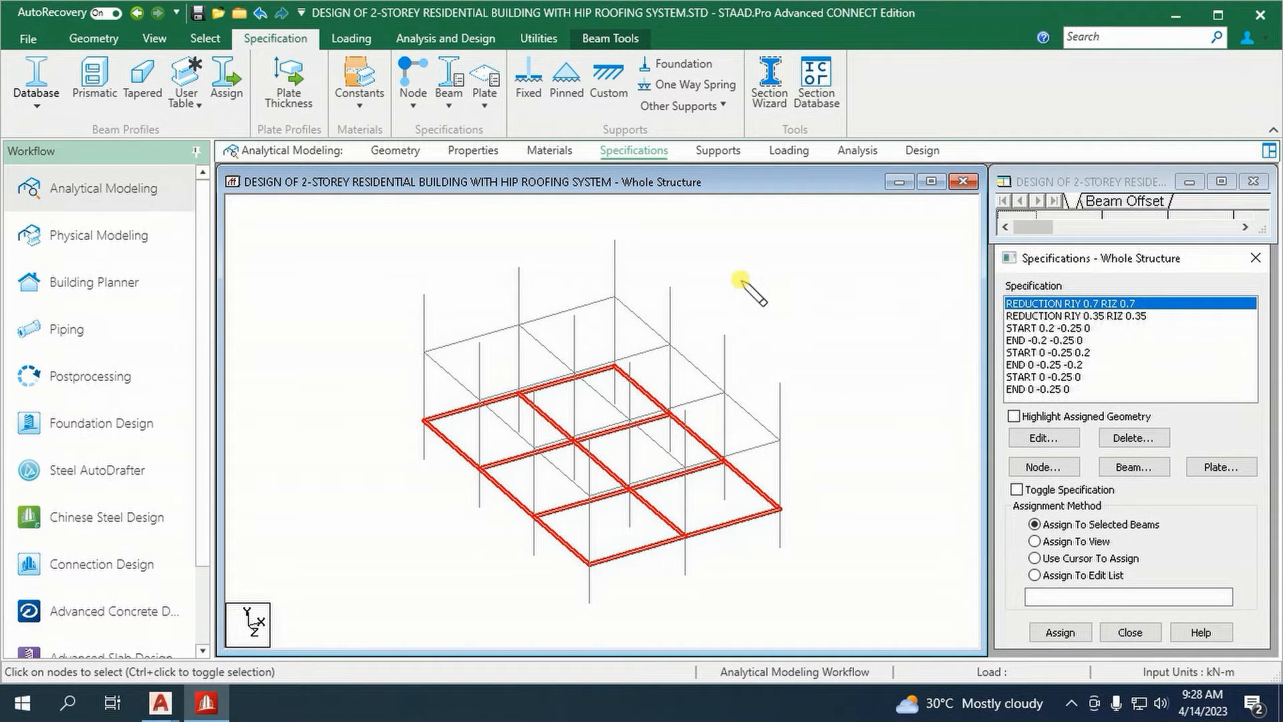
left_click(727, 240)
left_click(1025, 415)
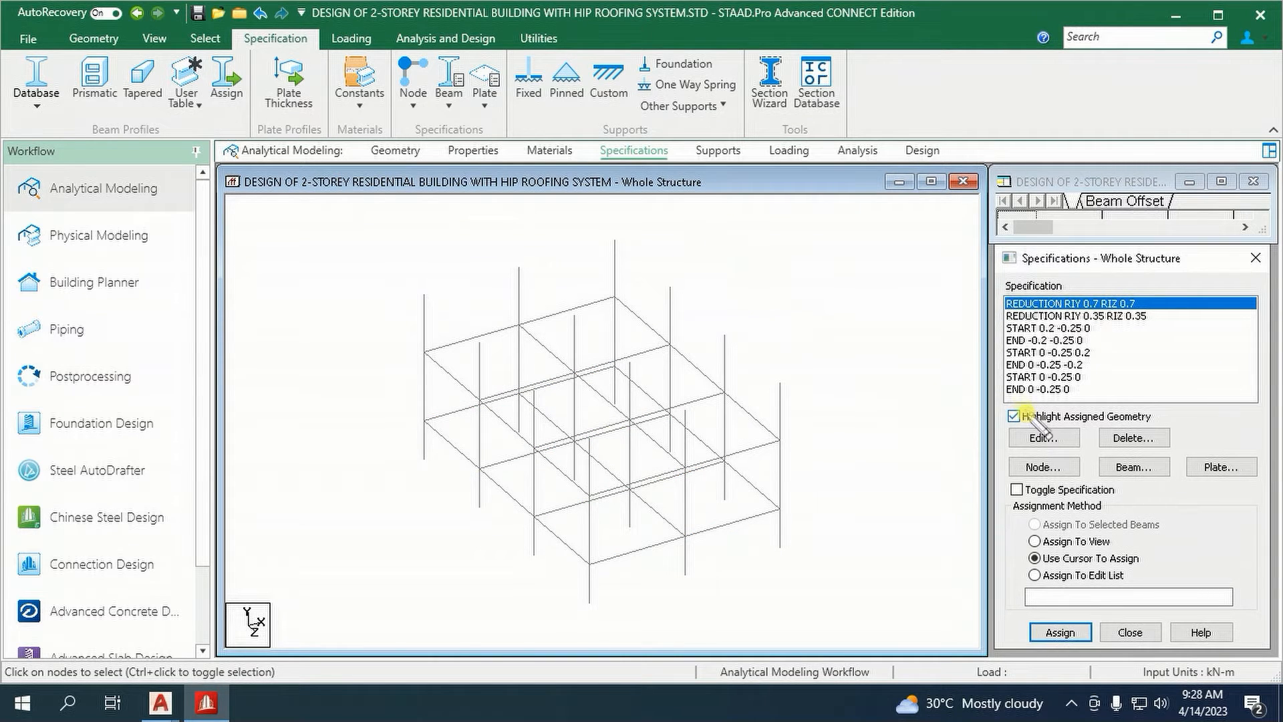
left_click(205, 38)
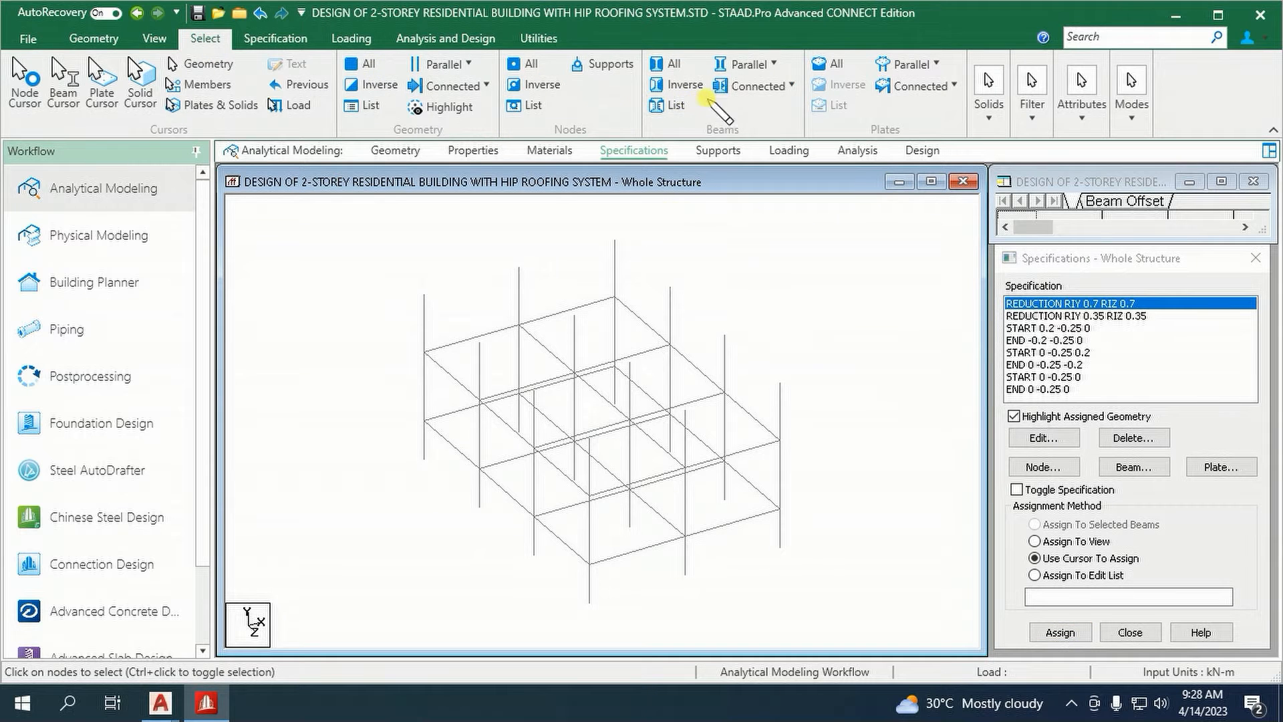
left_click(768, 65)
left_click(748, 104)
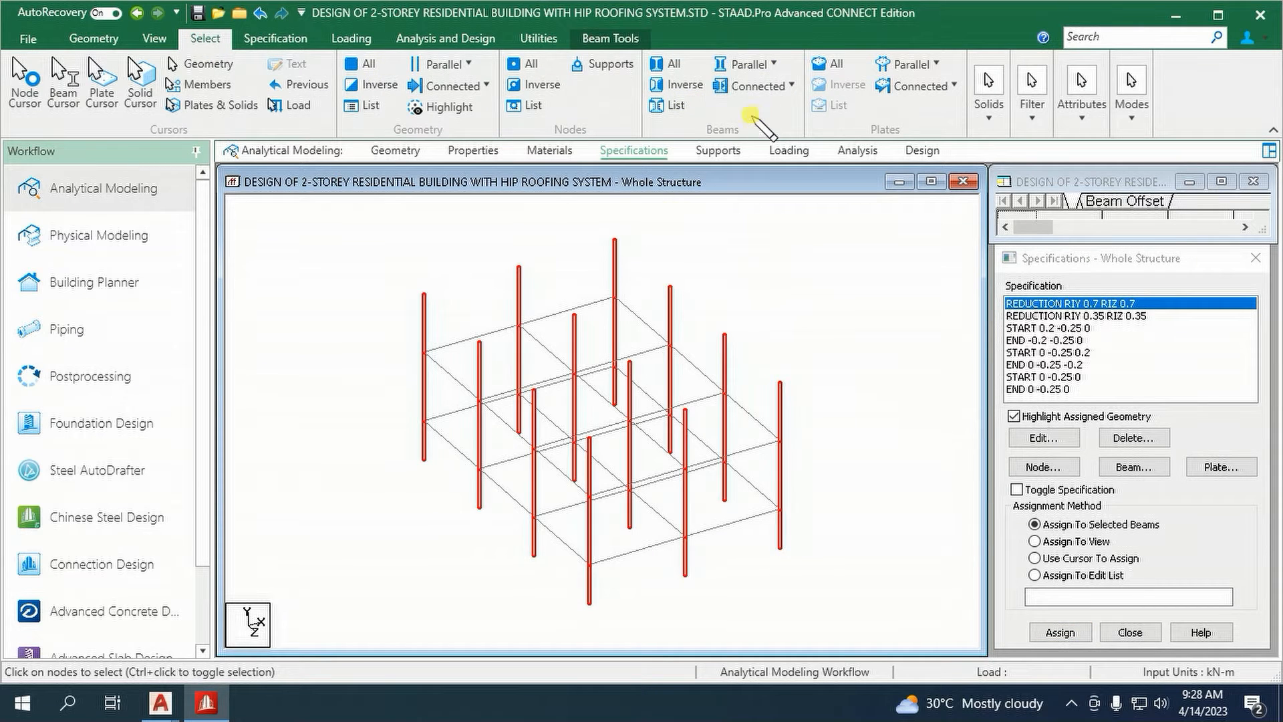
left_click(1061, 632)
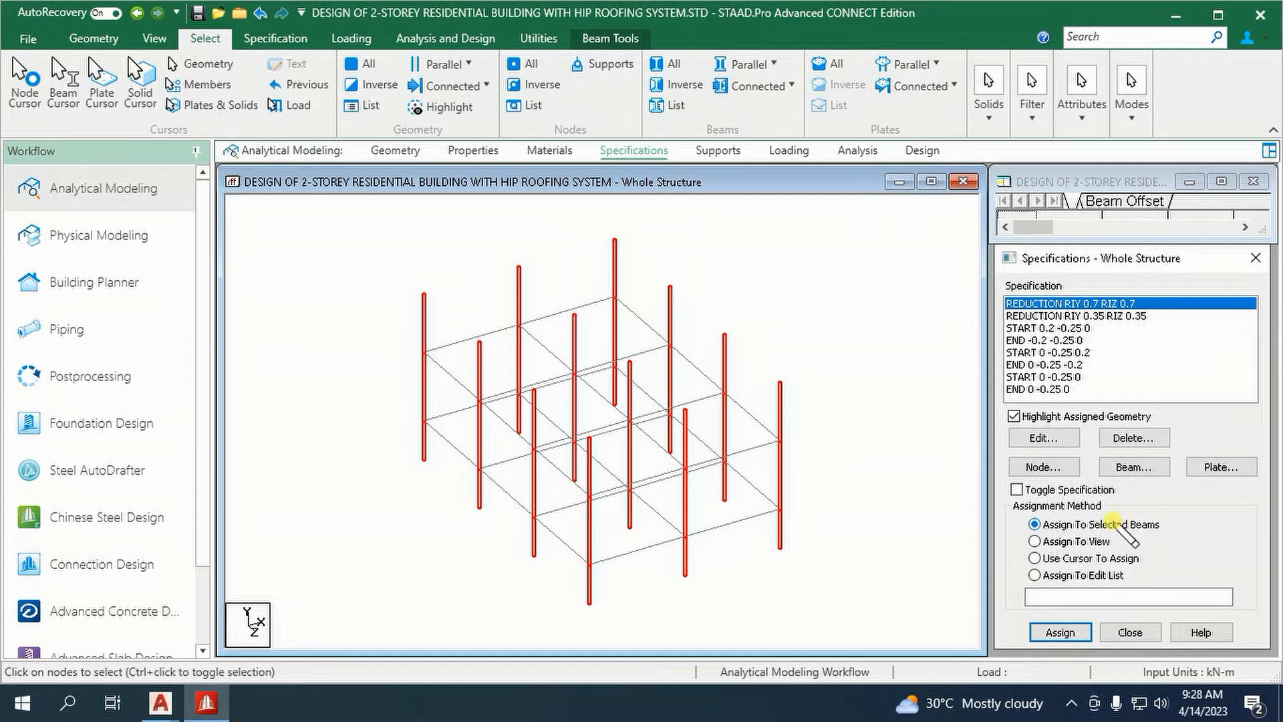
left_click(1060, 632)
left_click(1144, 499)
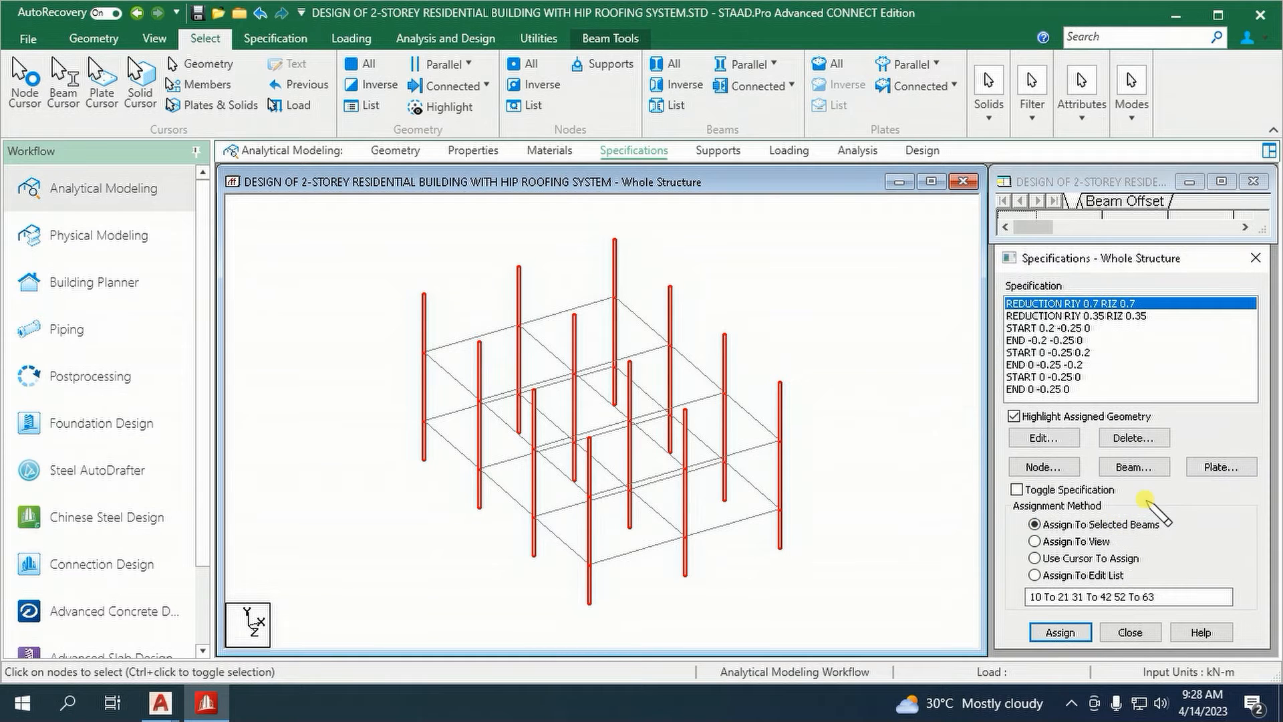
- Assign the RIY 0.35 RIZ 0.35 reduction to all beams parallel to X and Z
left_click(1103, 316)
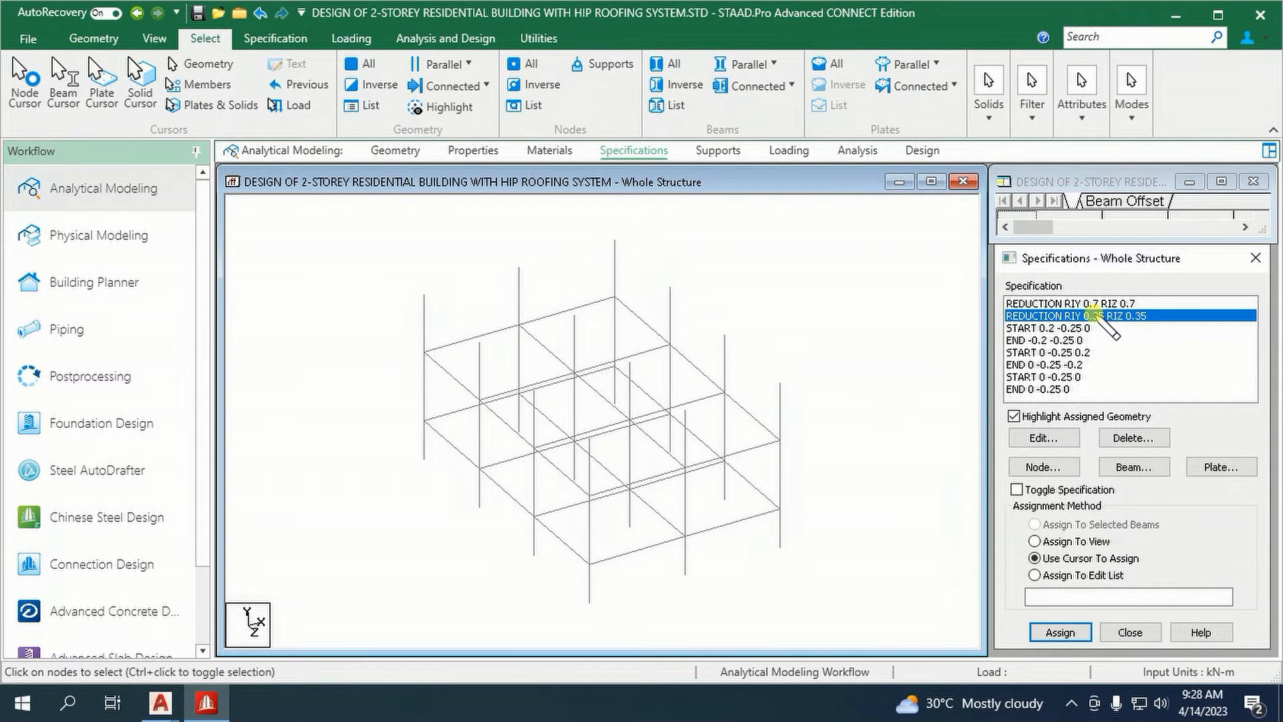
left_click(748, 64)
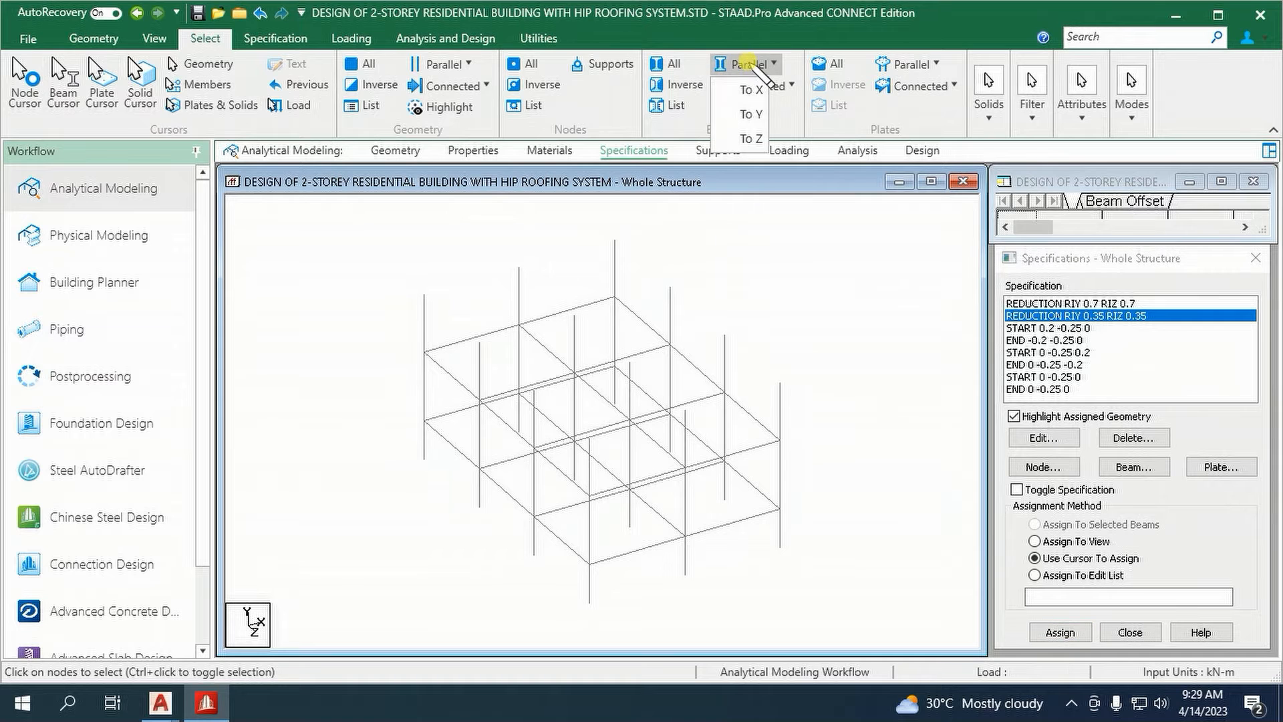
left_click(752, 86)
left_click(749, 65)
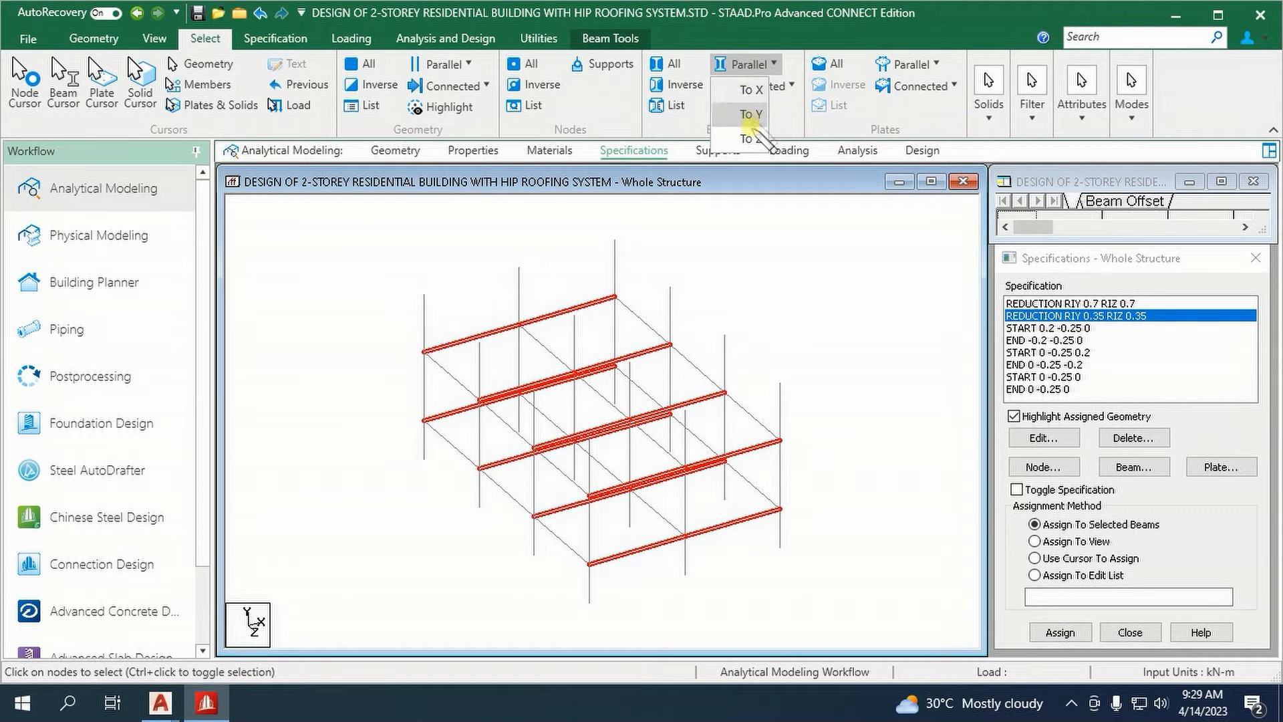
left_click(752, 134)
left_click(1060, 632)
left_click(1159, 494)
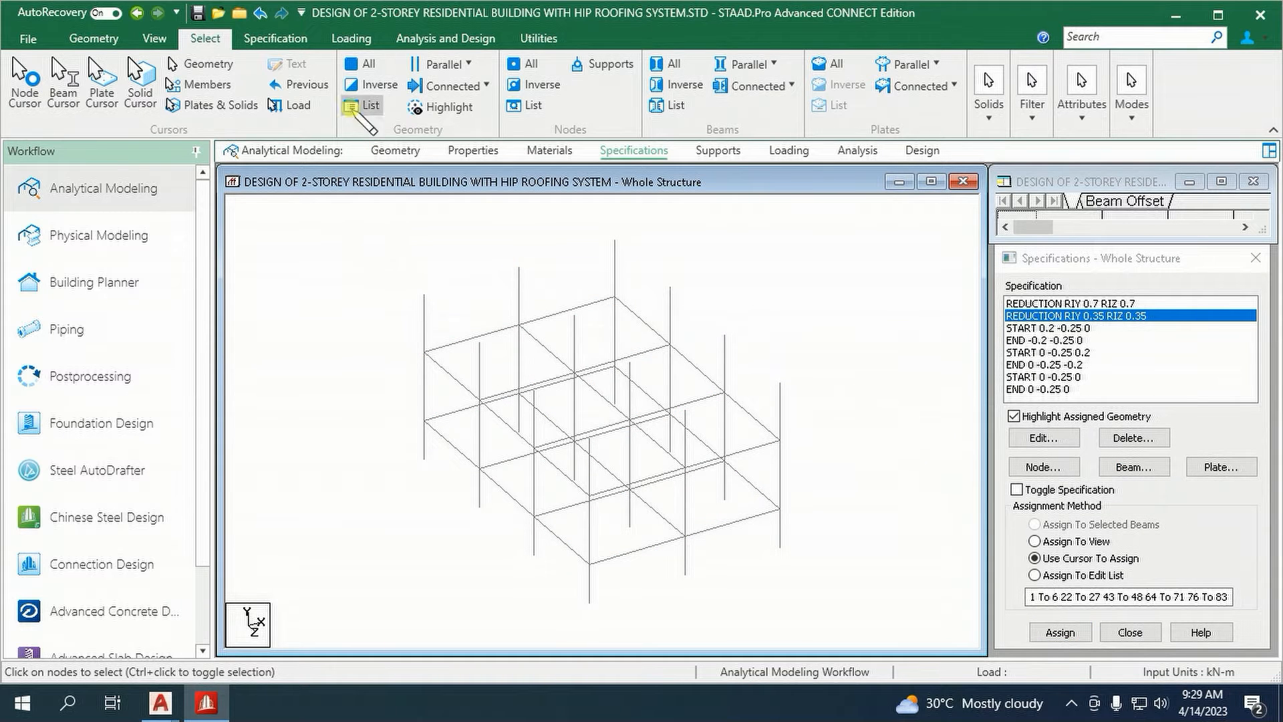
- Create a fixed support definition for the structure
left_click(155, 38)
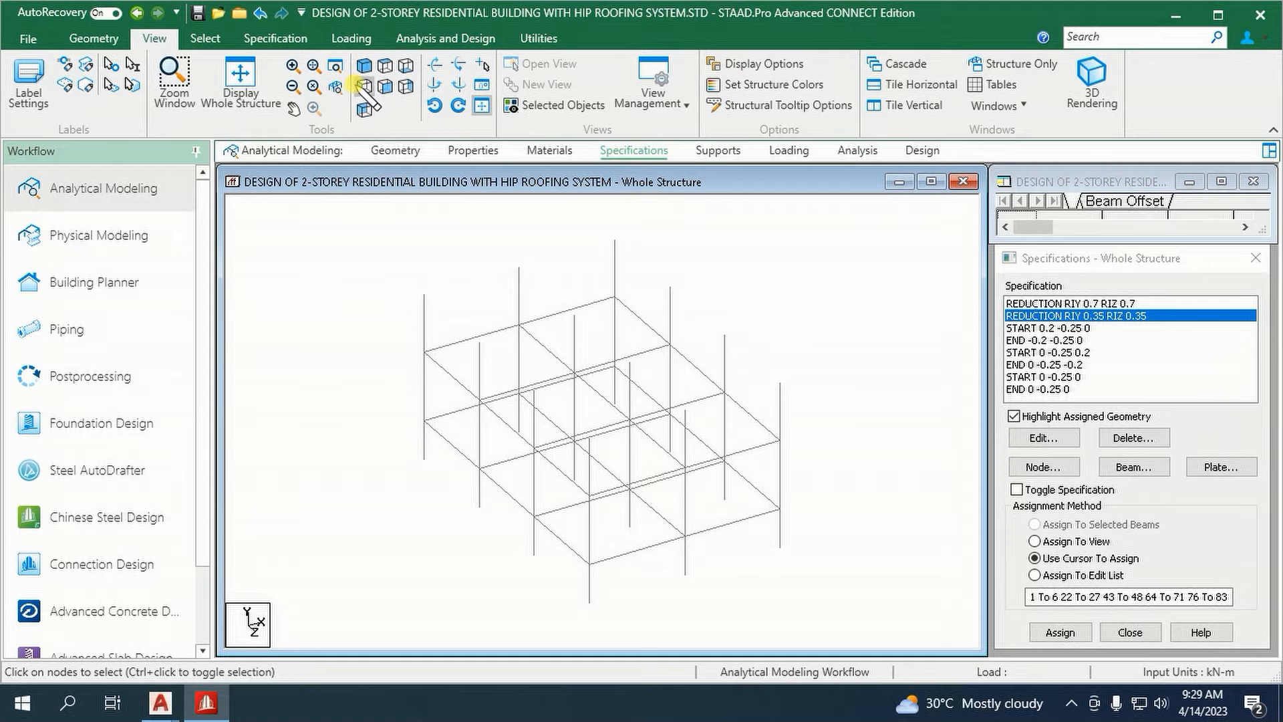
left_click(362, 86)
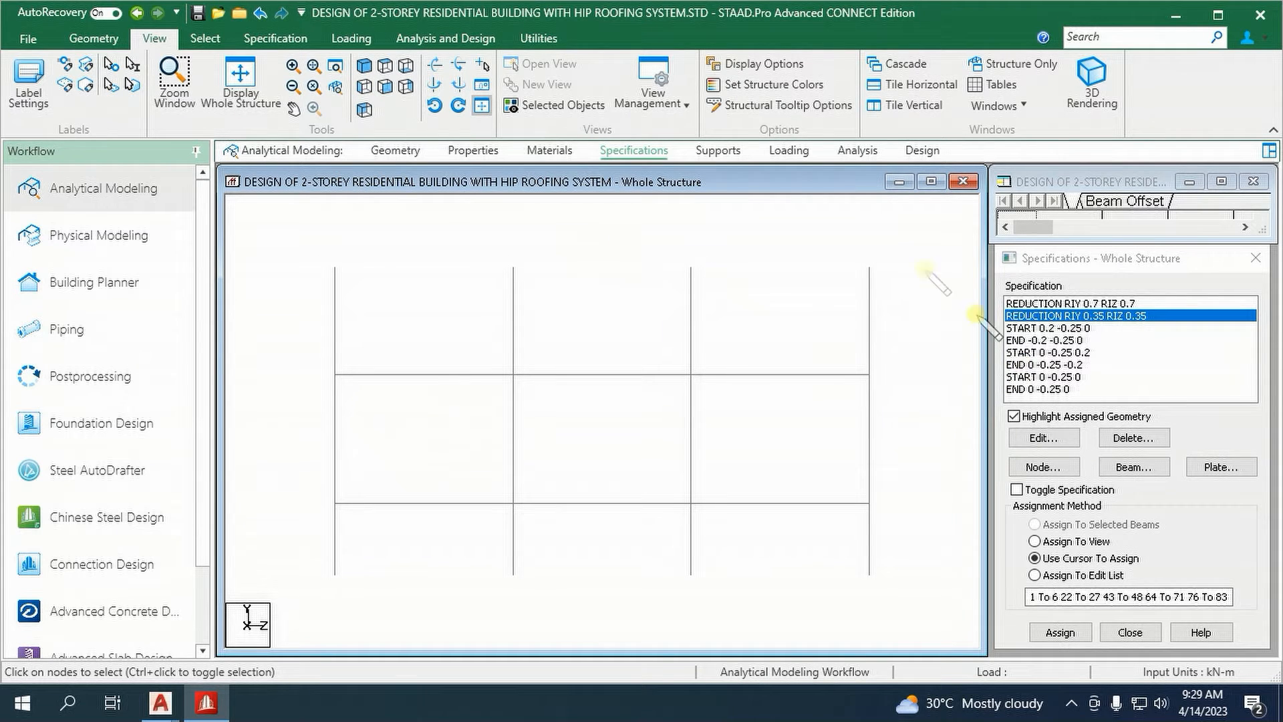
left_click(718, 151)
left_click(1135, 496)
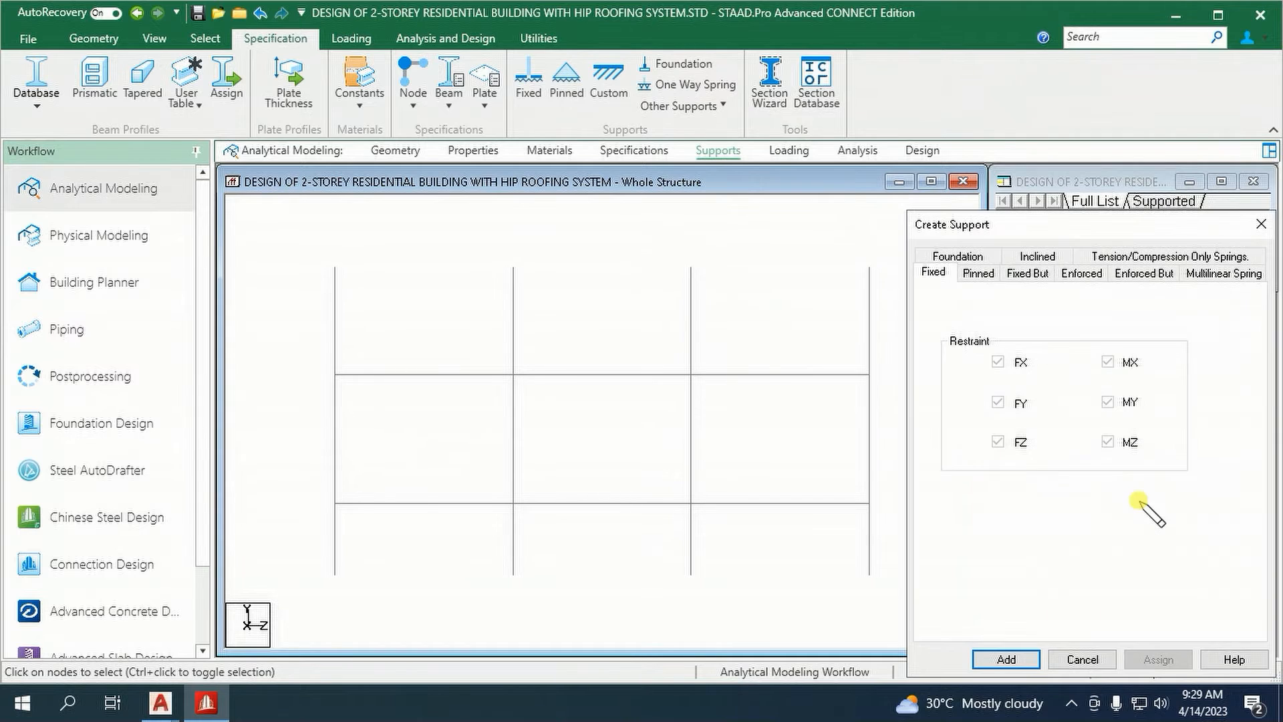
left_click(1007, 659)
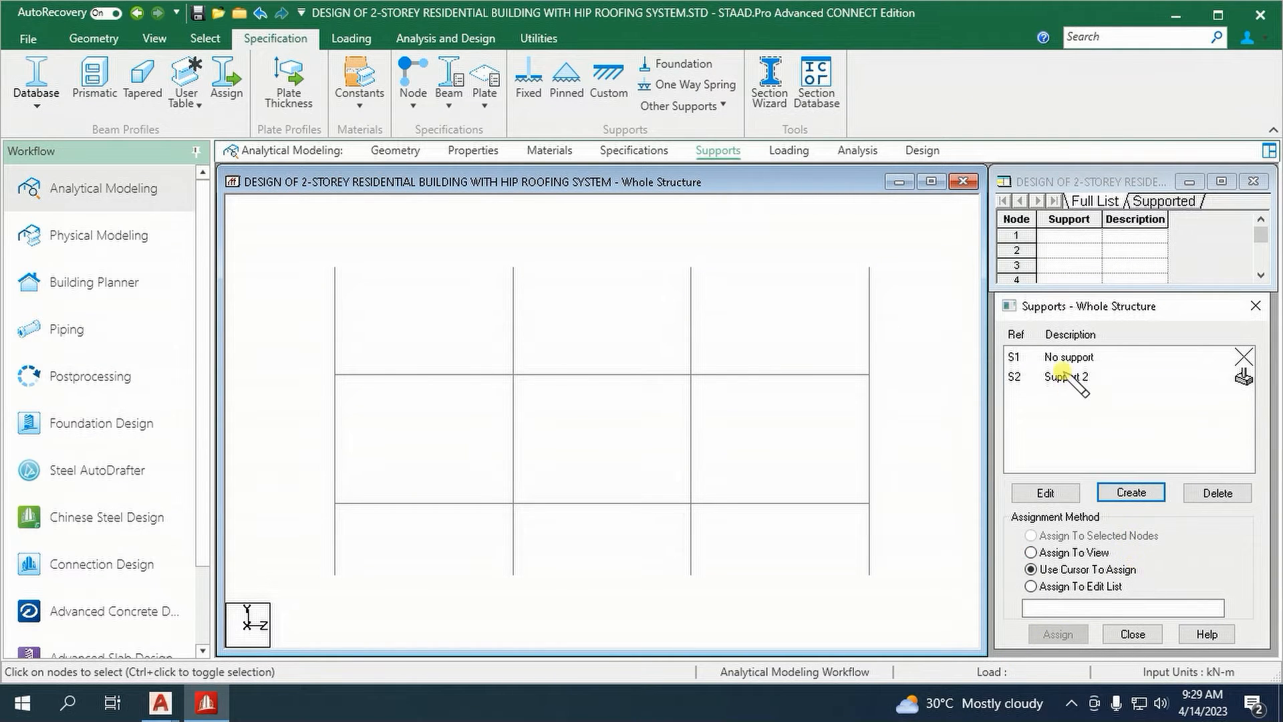
- Assign the fixed support to all column base nodes and return to the isometric view
left_click(1067, 376)
left_click_drag(304, 558, 924, 604)
left_click(1058, 634)
left_click(1062, 522)
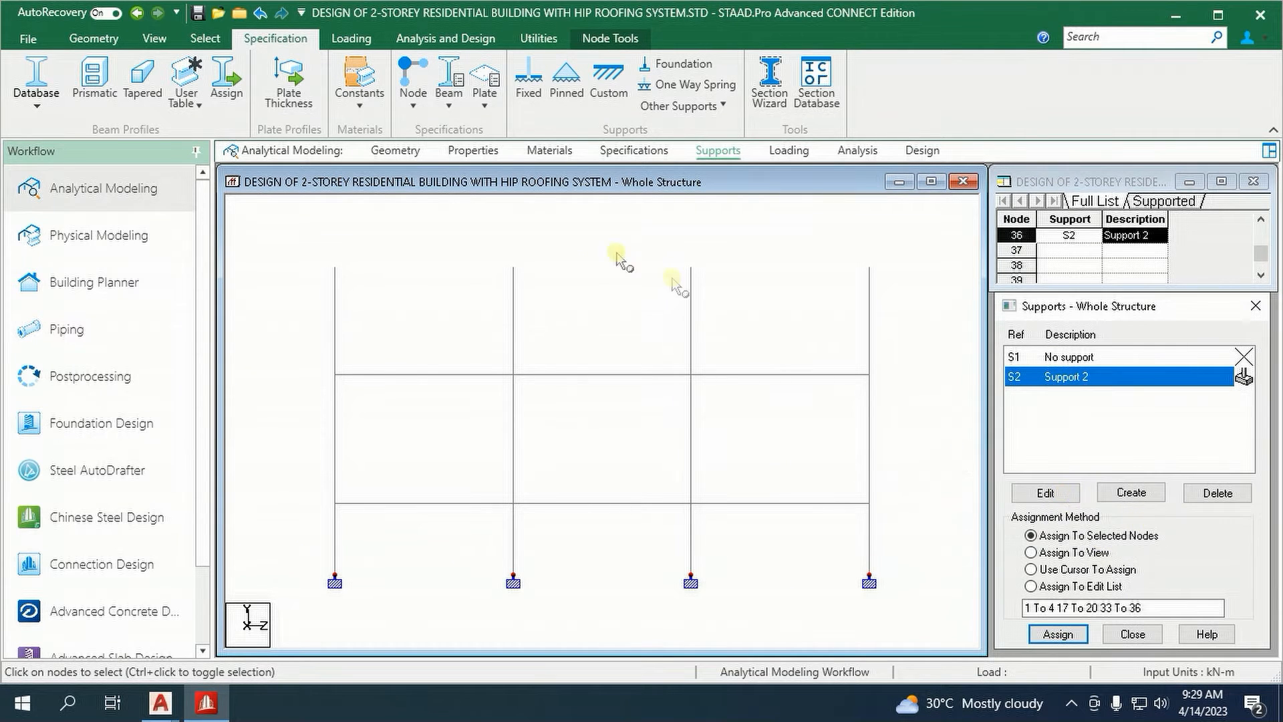
left_click(155, 38)
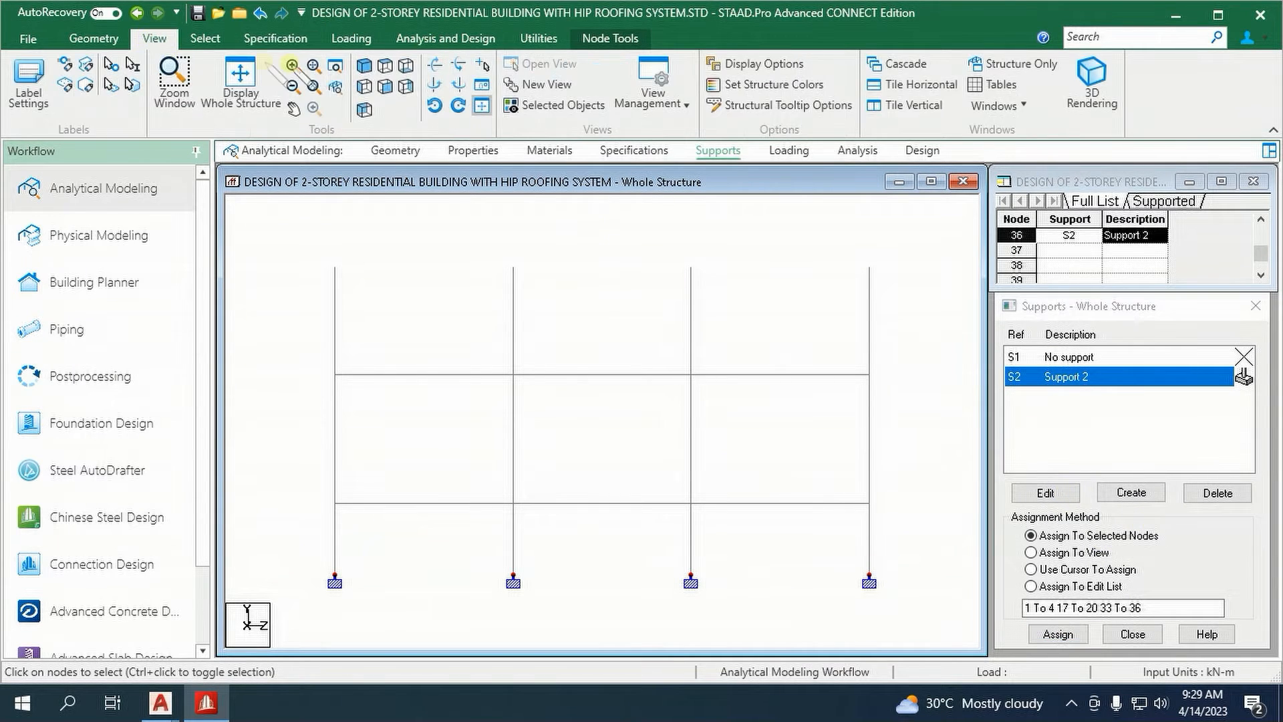
left_click(364, 65)
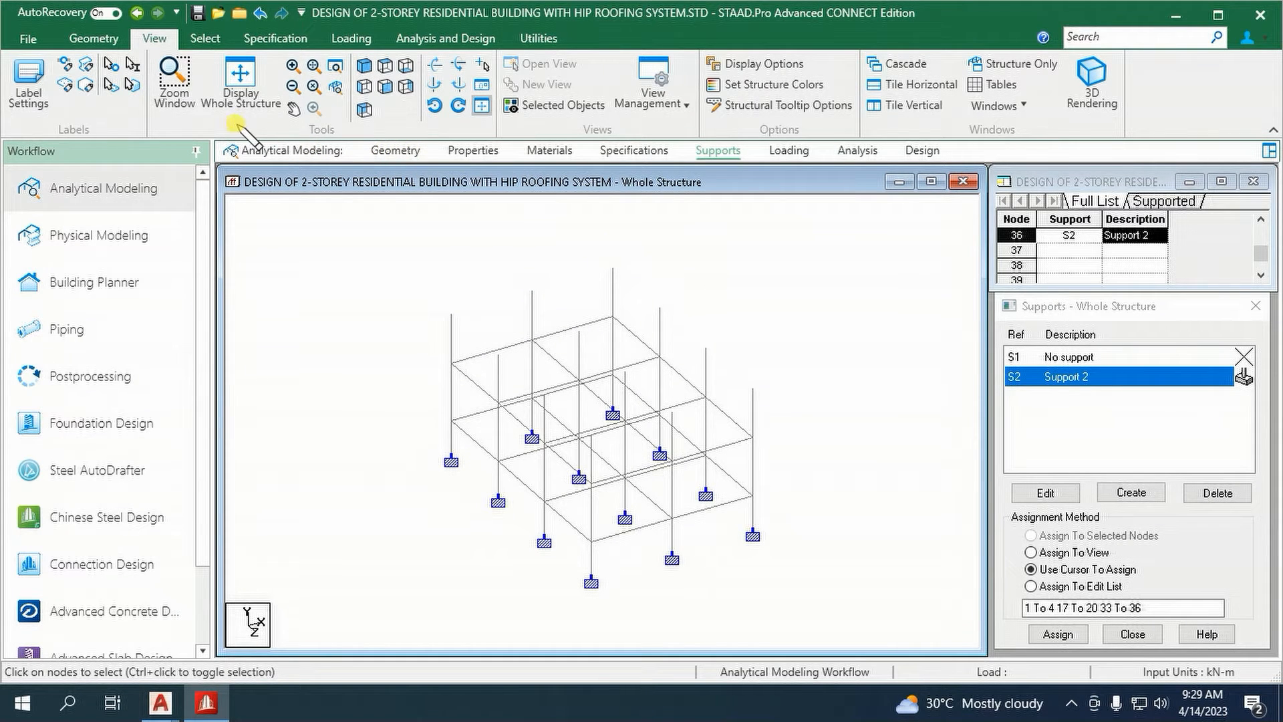
left_click(95, 39)
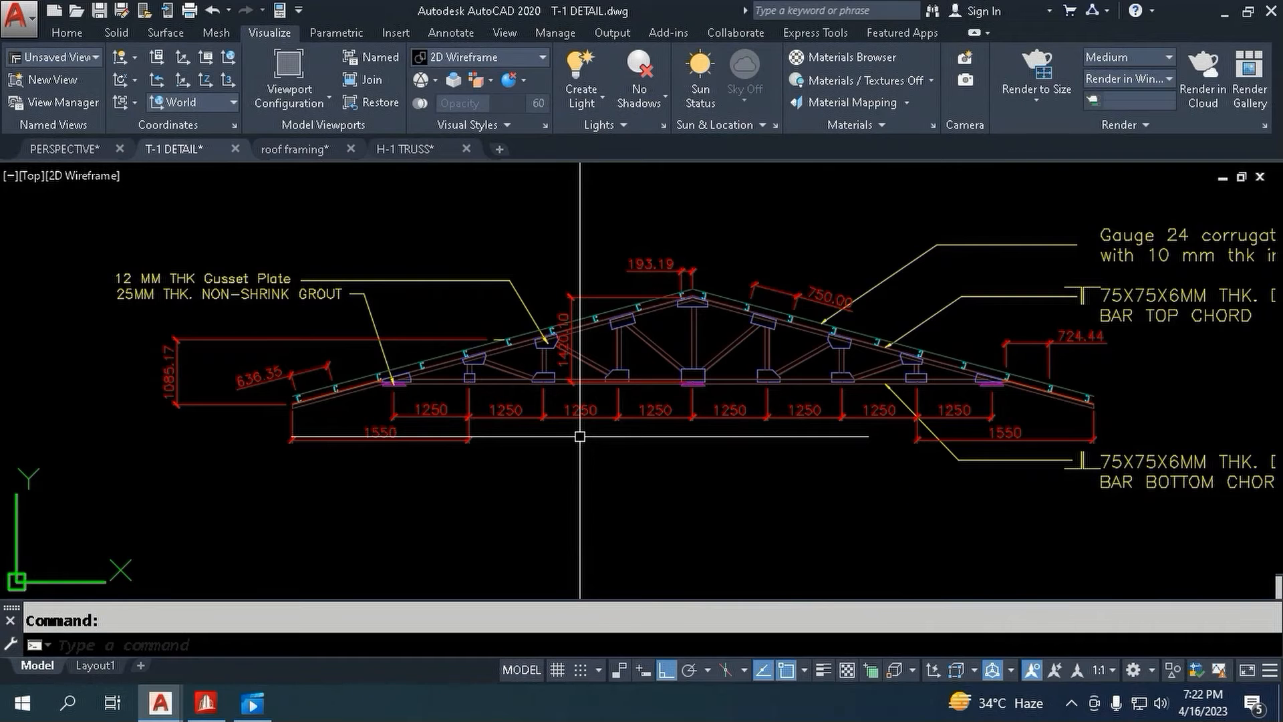
- In AutoCAD, examine the T-1 truss detail's bay spacing and height, and the T-1 truss locations on the roof framing plan
scroll(581, 436, "up", 2)
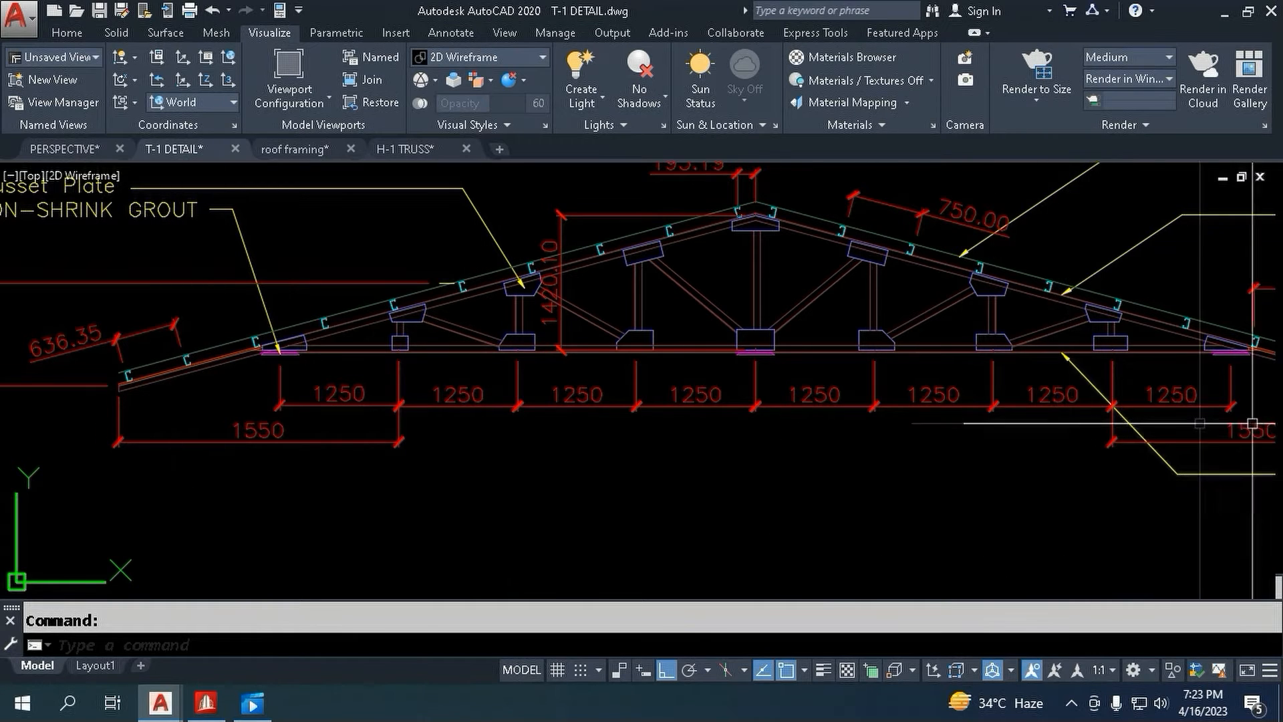
scroll(639, 405, "down", 2)
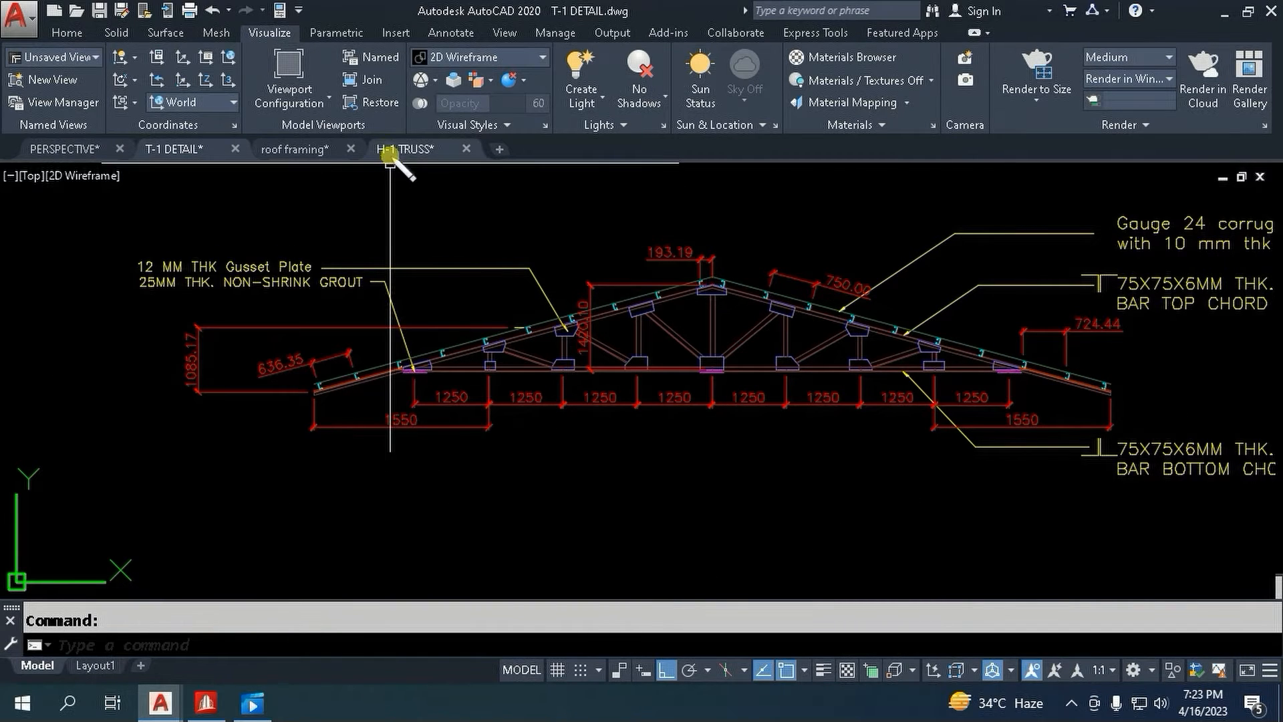
left_click(299, 144)
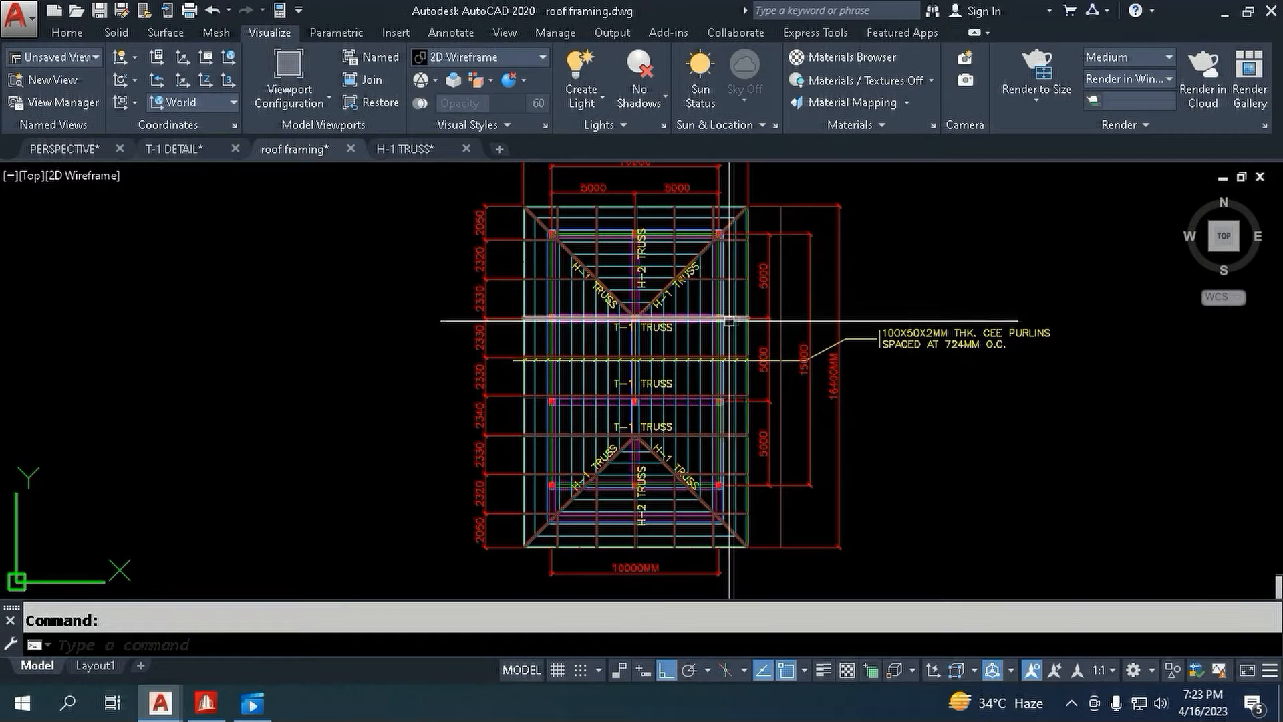
scroll(778, 346, "up", 2)
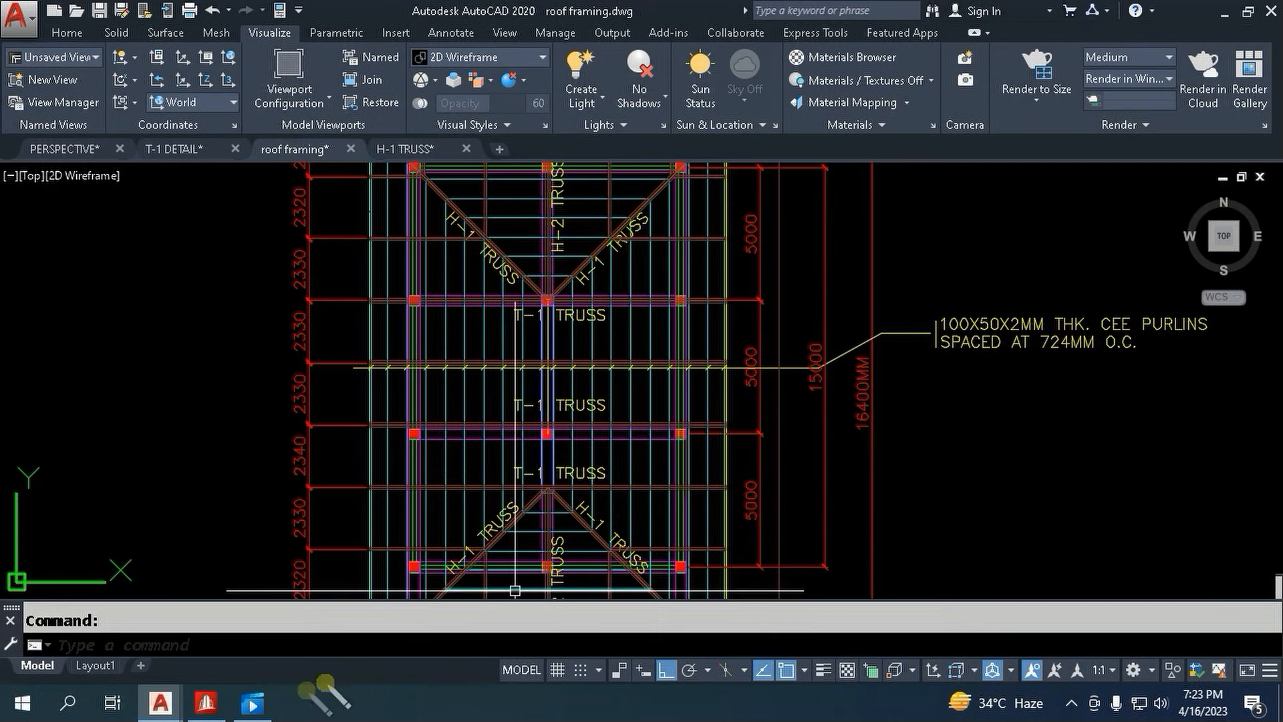
- Switch to STAAD.Pro and check the coordinates of the second node along the upper floor's rear edge using the nodes cursor
left_click(208, 704)
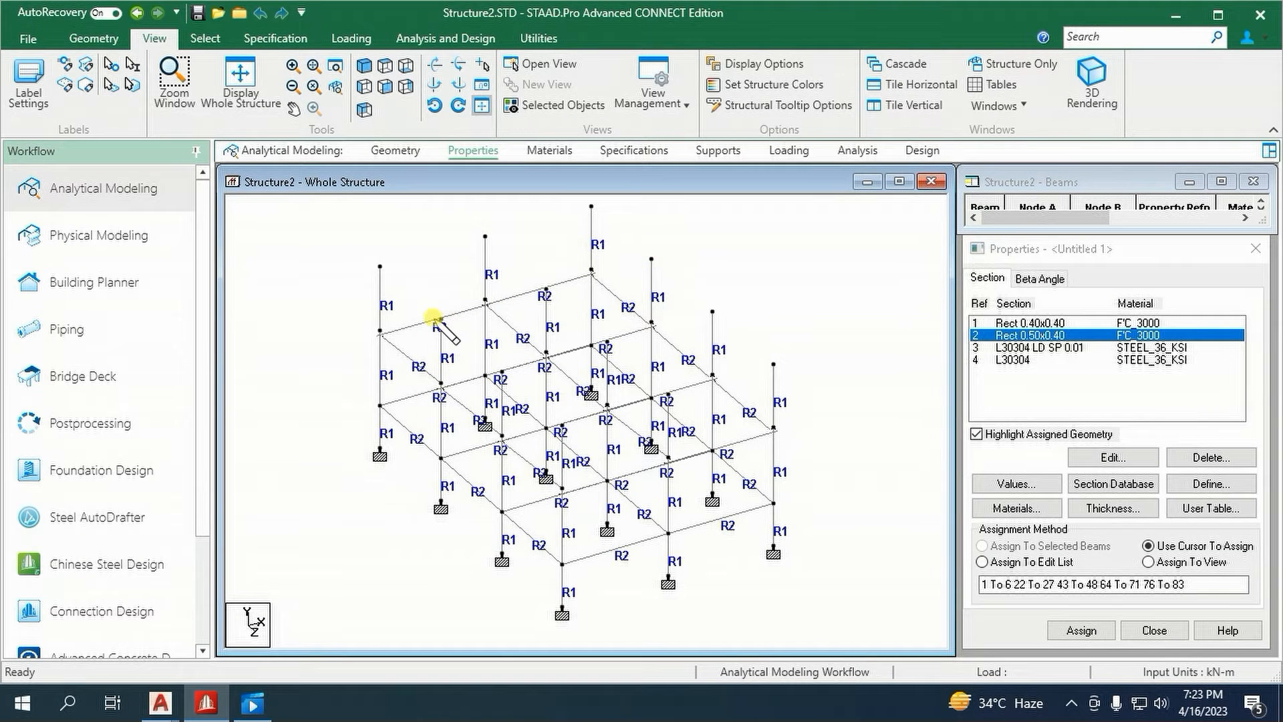
left_click(433, 317)
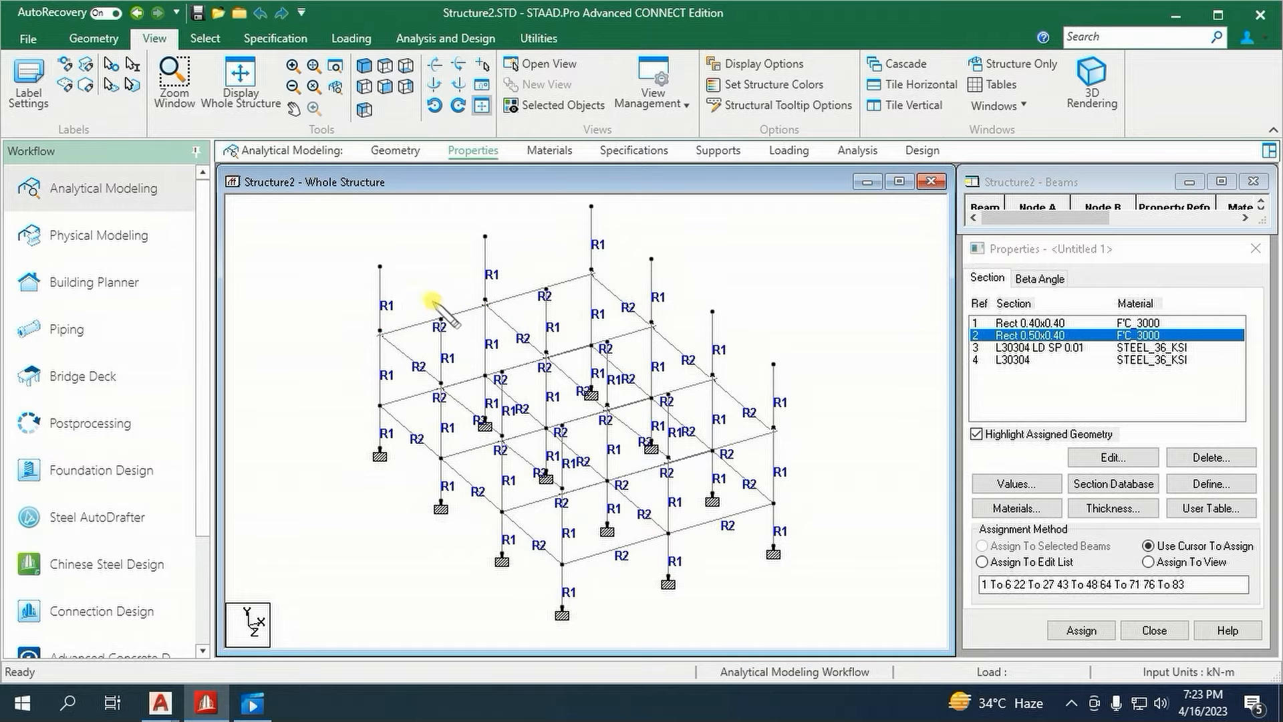
right_click(433, 304)
mouse_move(468, 311)
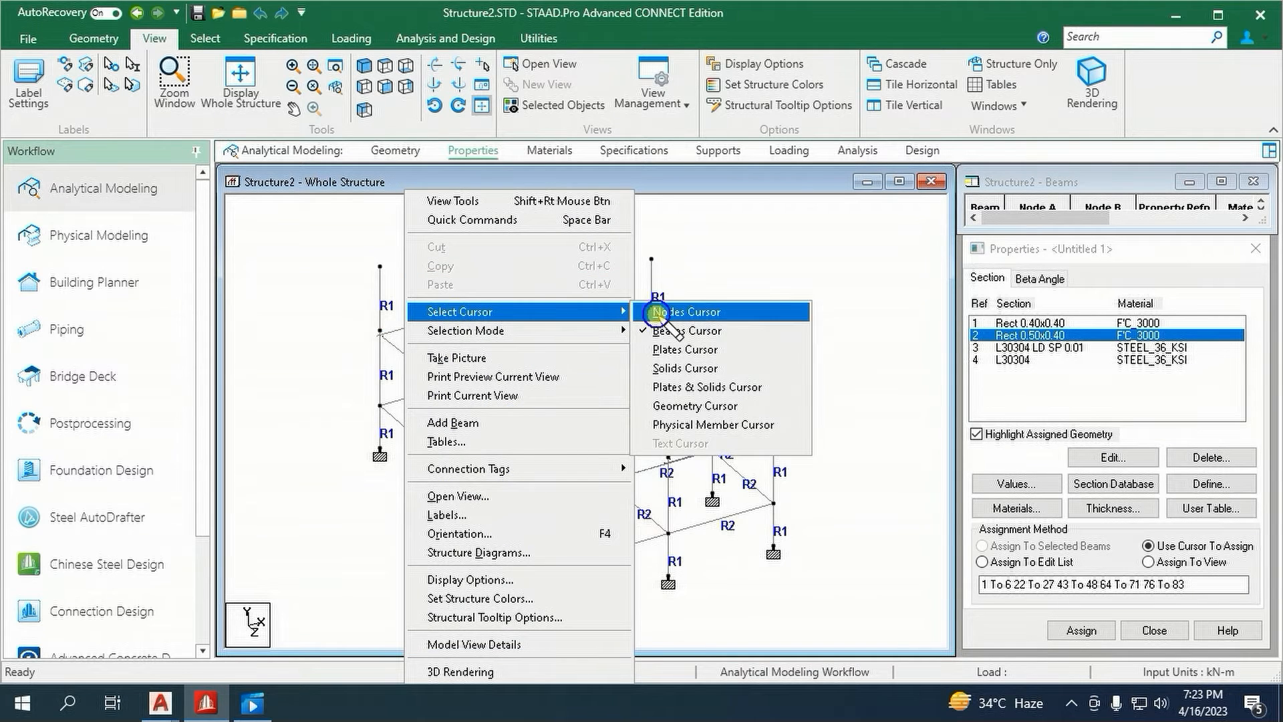
left_click(686, 312)
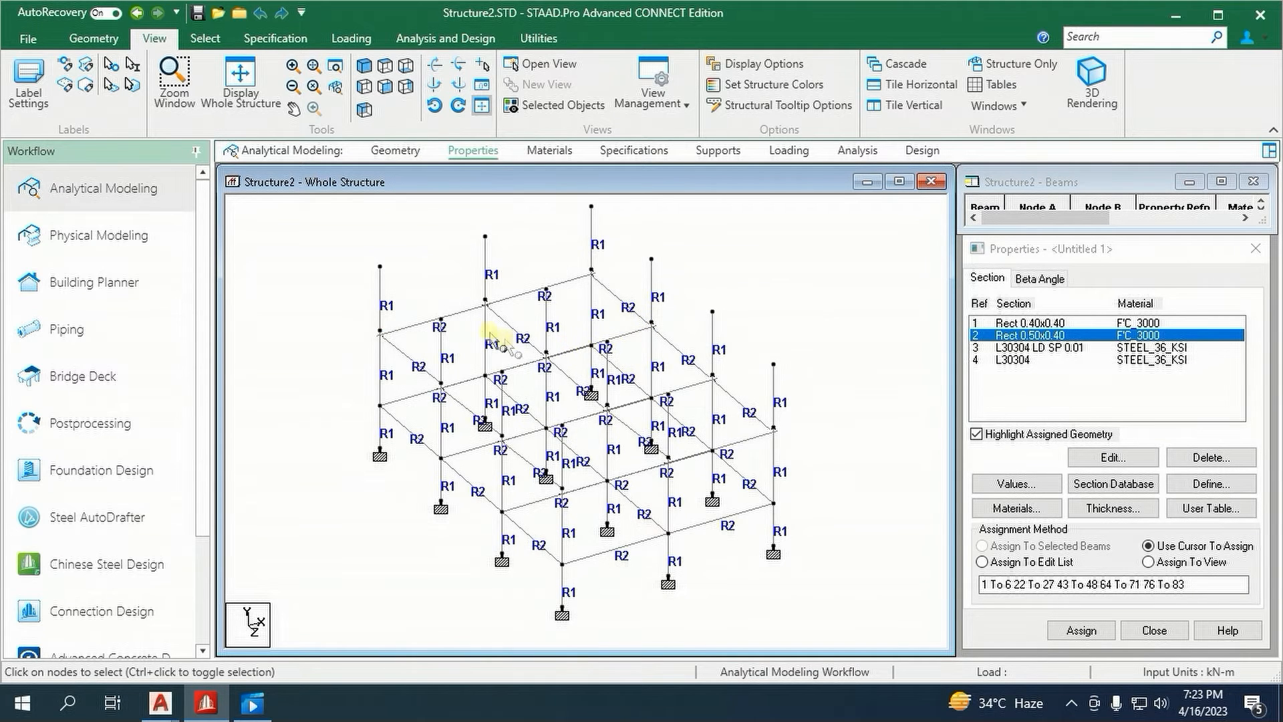
double_click(442, 319)
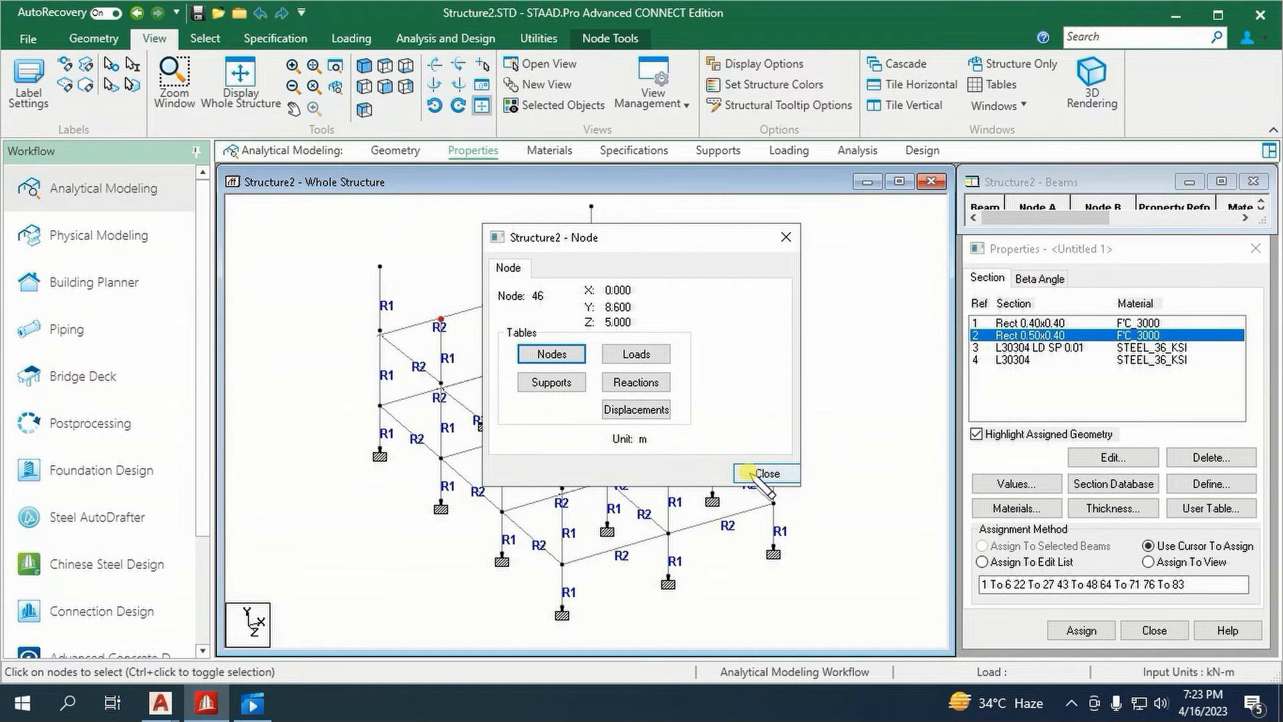
left_click(764, 473)
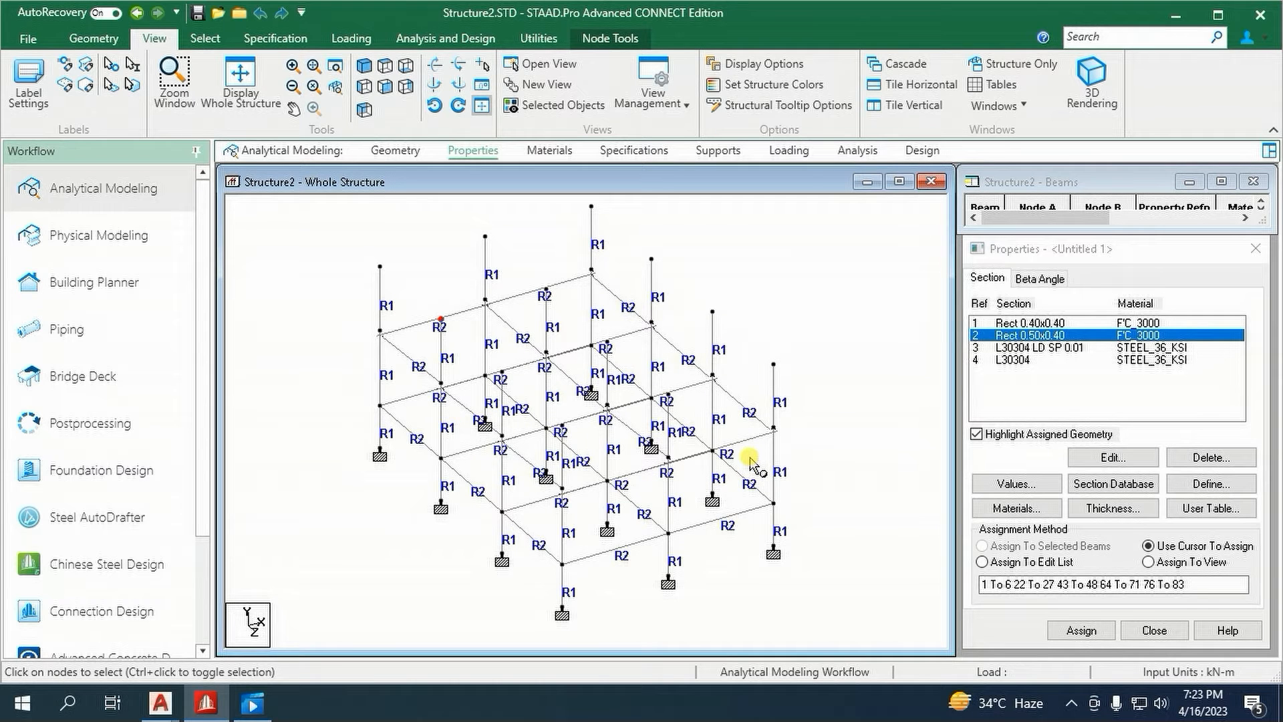
left_click(803, 336)
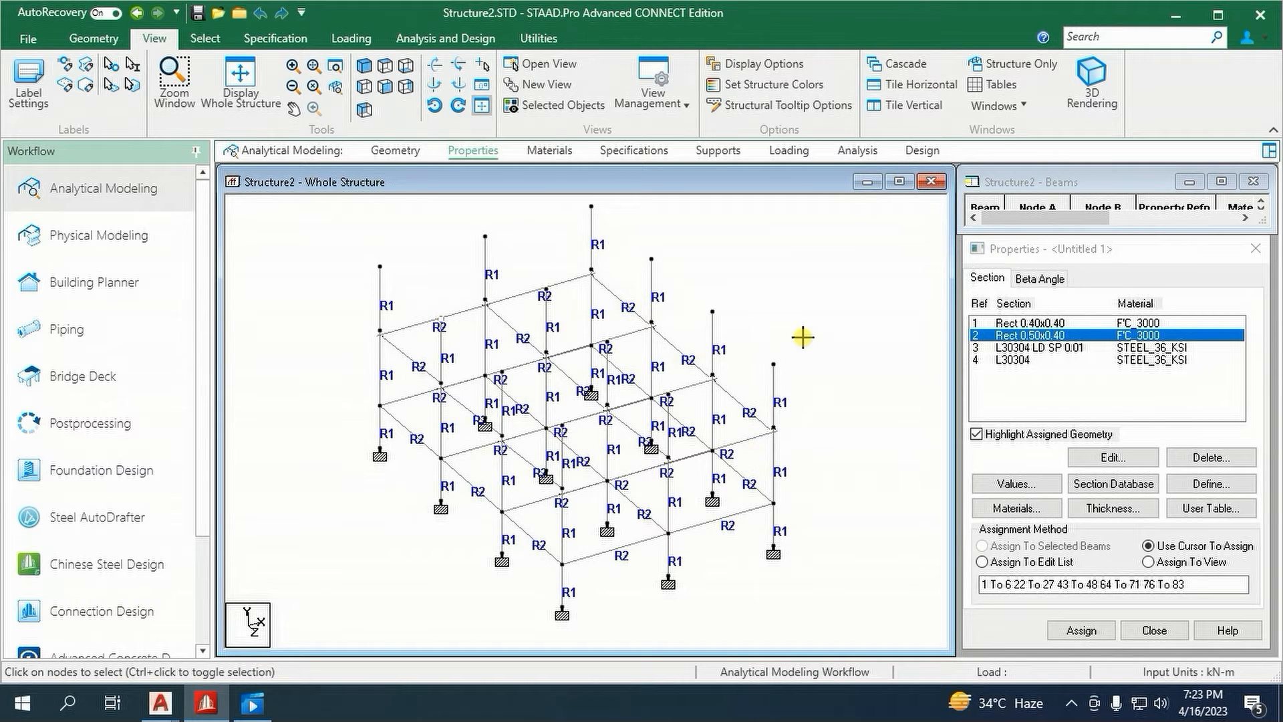
- Start a Howe Roof truss model in the Structure Wizard and set its length to 10 m
left_click(93, 38)
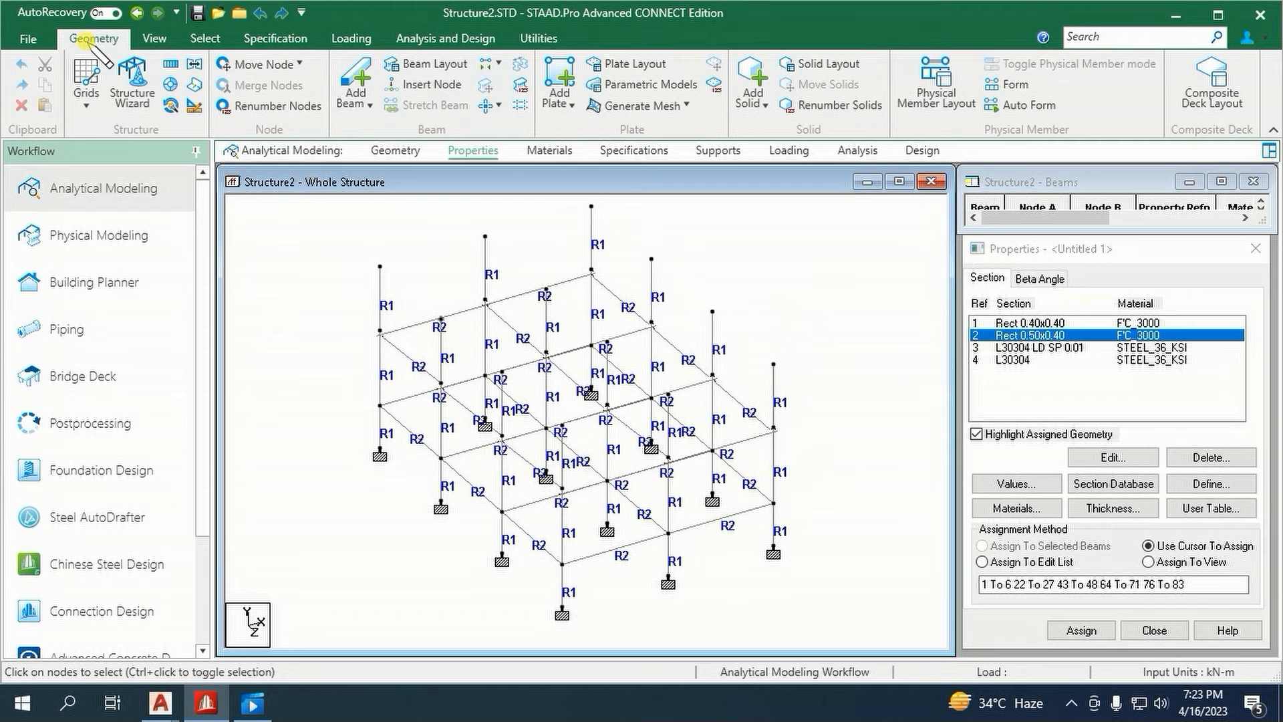
left_click(131, 81)
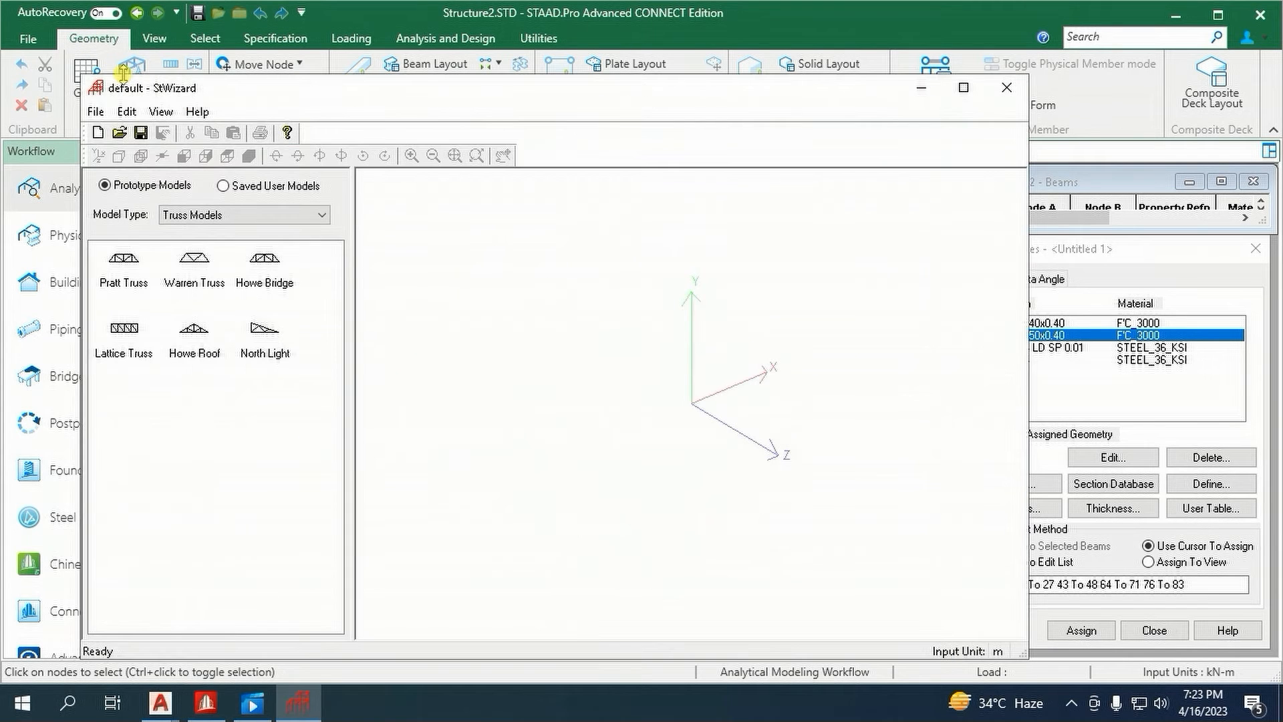
left_click(198, 352)
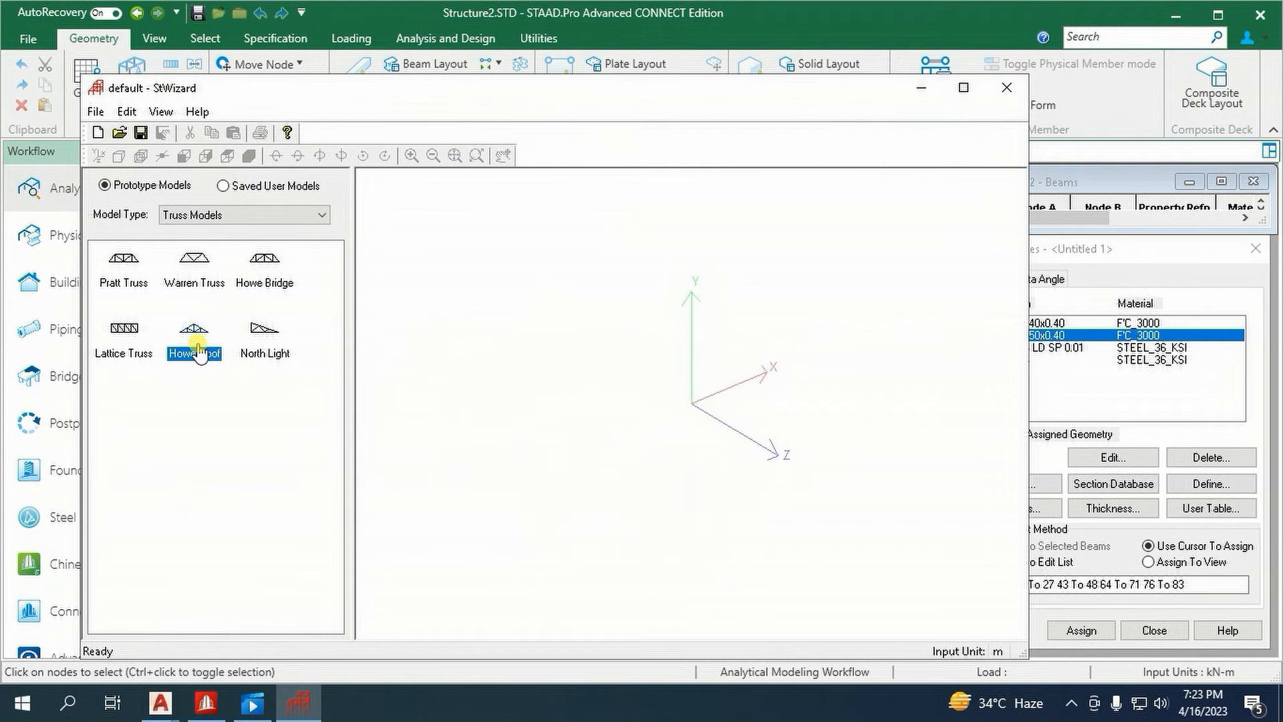
double_click(197, 342)
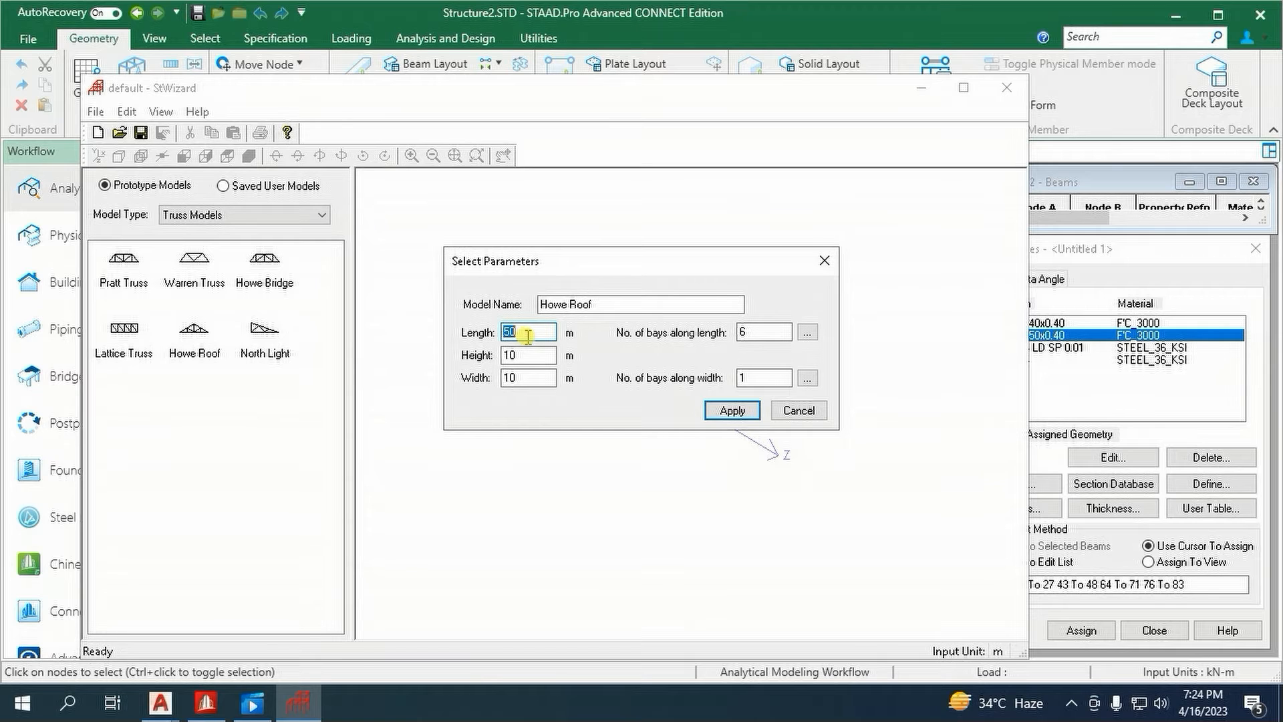
- Give the Howe Roof truss 8 bays along its length, a height of 1.4201 m and a width of 0, and generate it
double_click(752, 332)
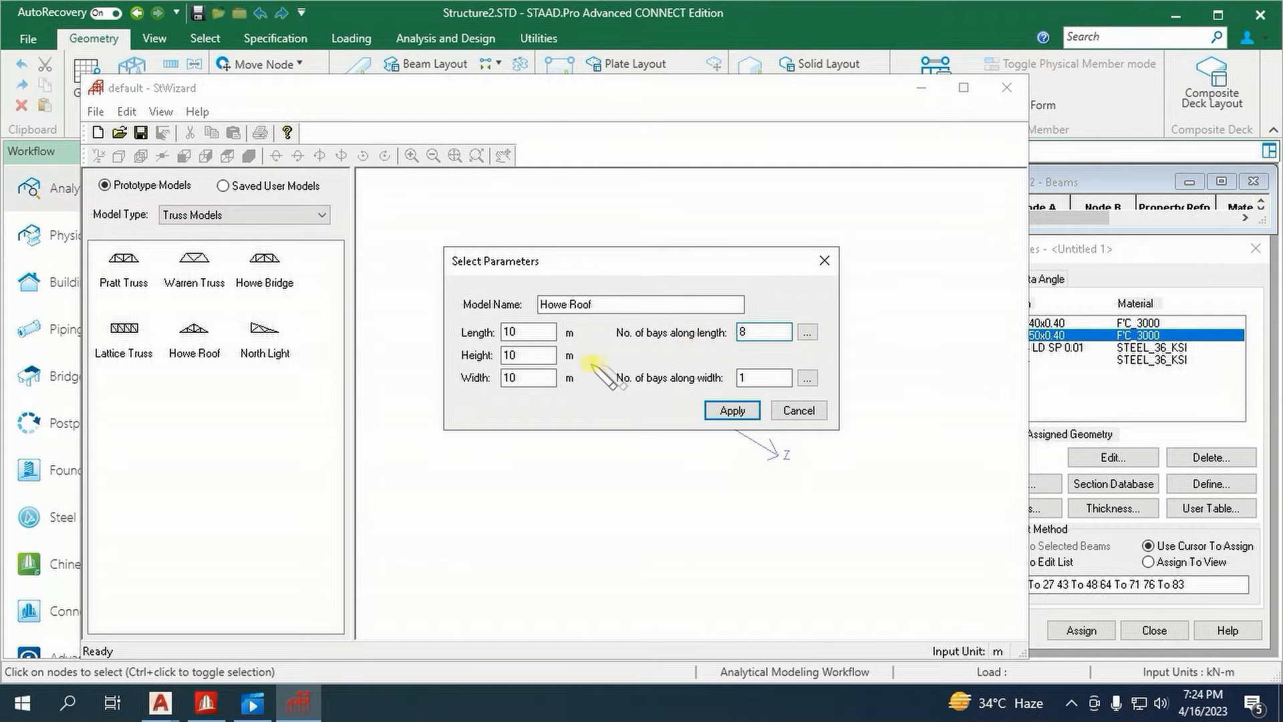
double_click(538, 355)
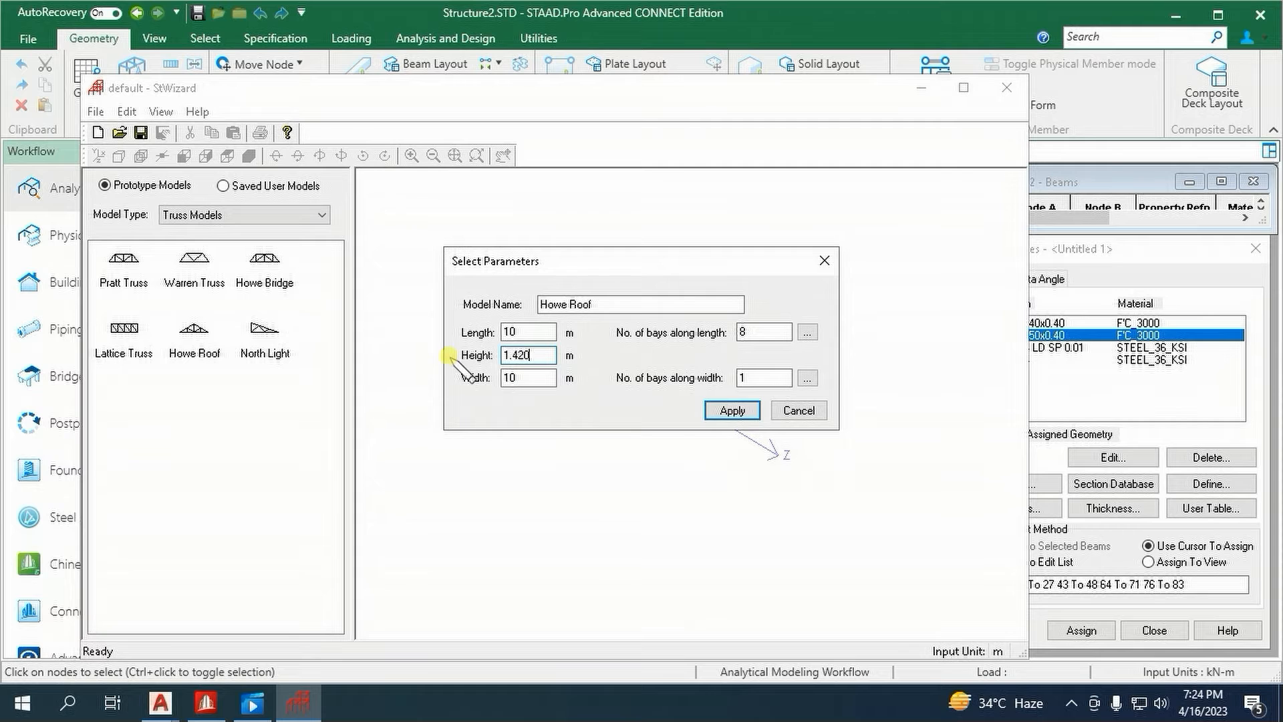
type("1.4201")
key("Tab")
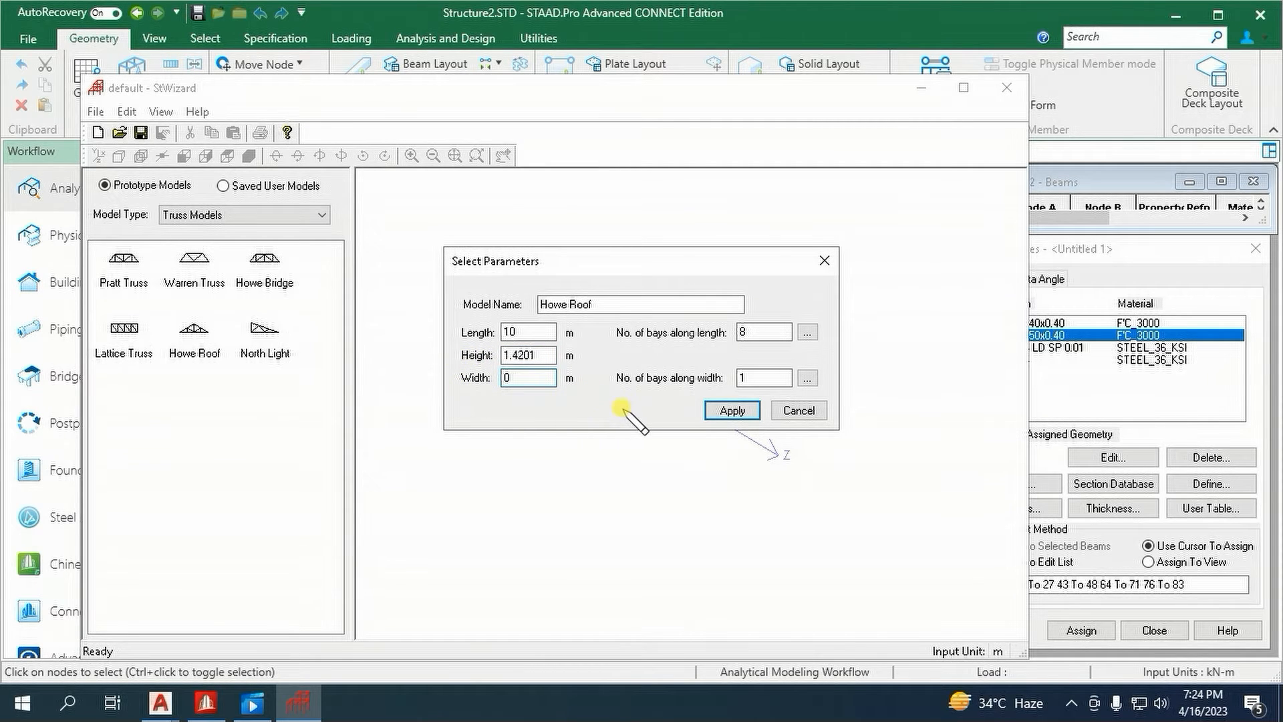
type("0")
left_click(732, 409)
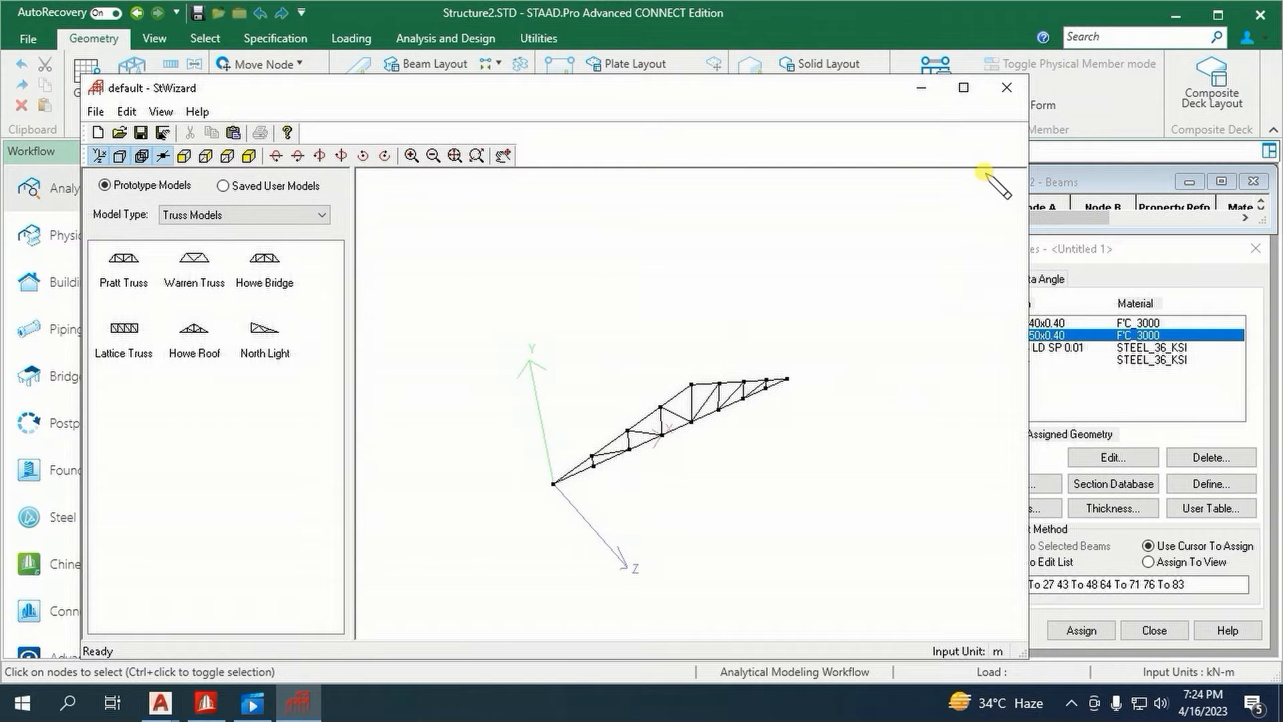
- Merge the Howe Roof truss into the STAAD.Pro model, offset by X 0, Y 8.6 and Z 5 m
left_click(1006, 88)
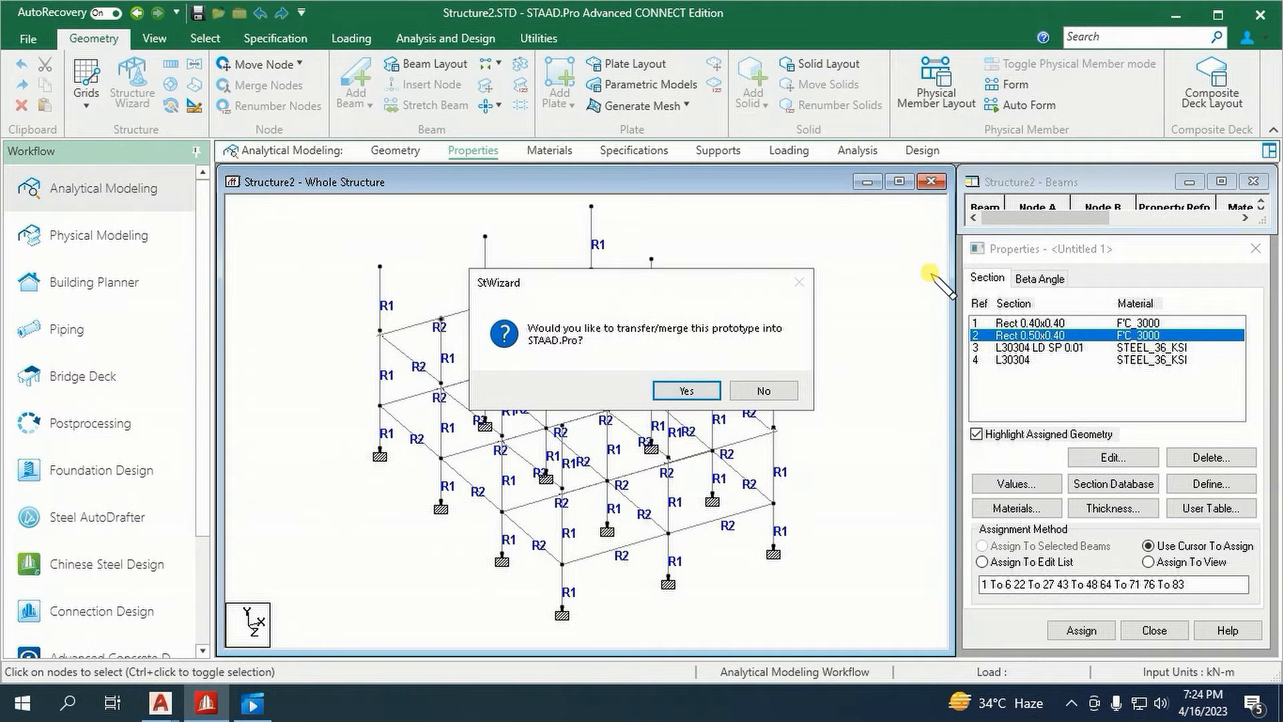
left_click(687, 391)
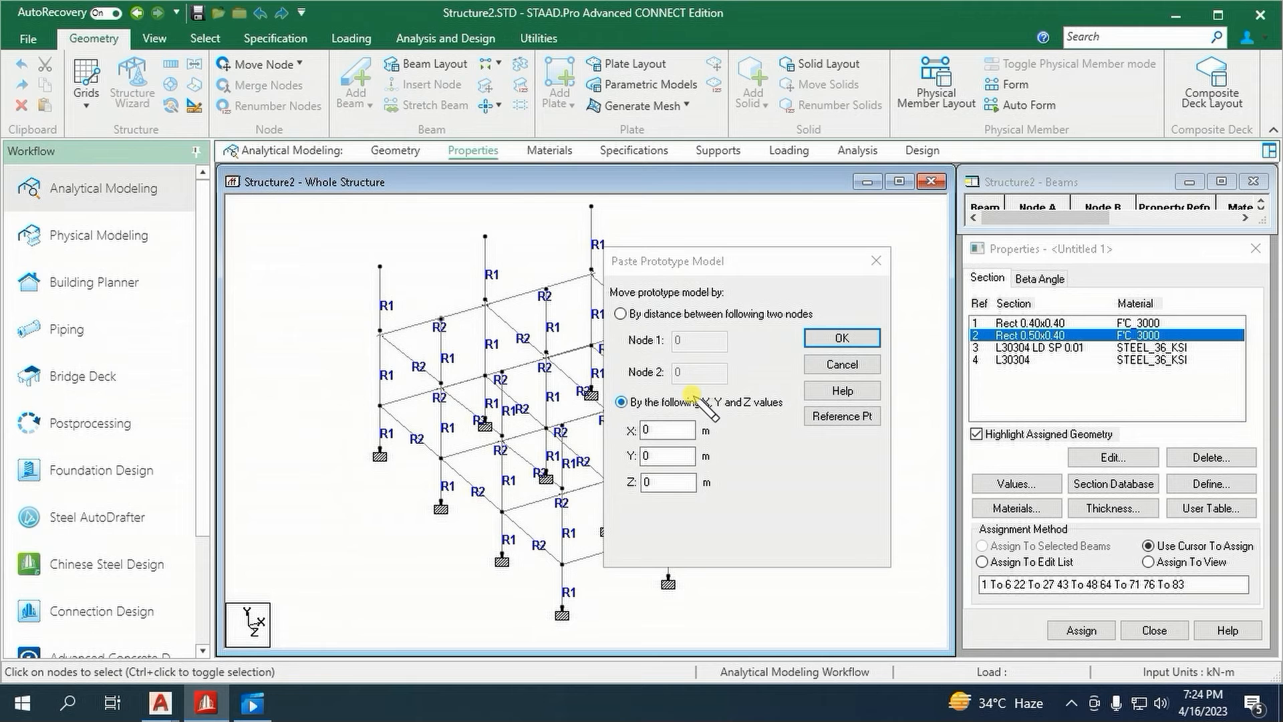
left_click_drag(752, 256, 661, 238)
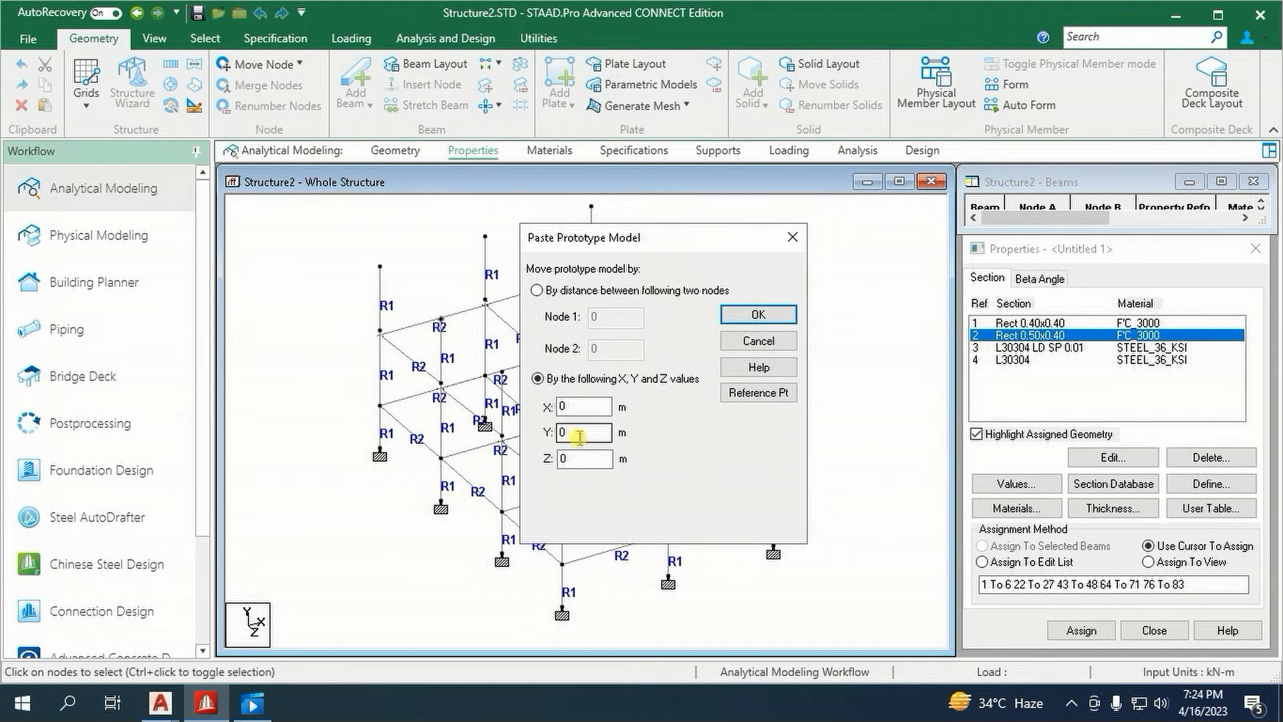
double_click(572, 433)
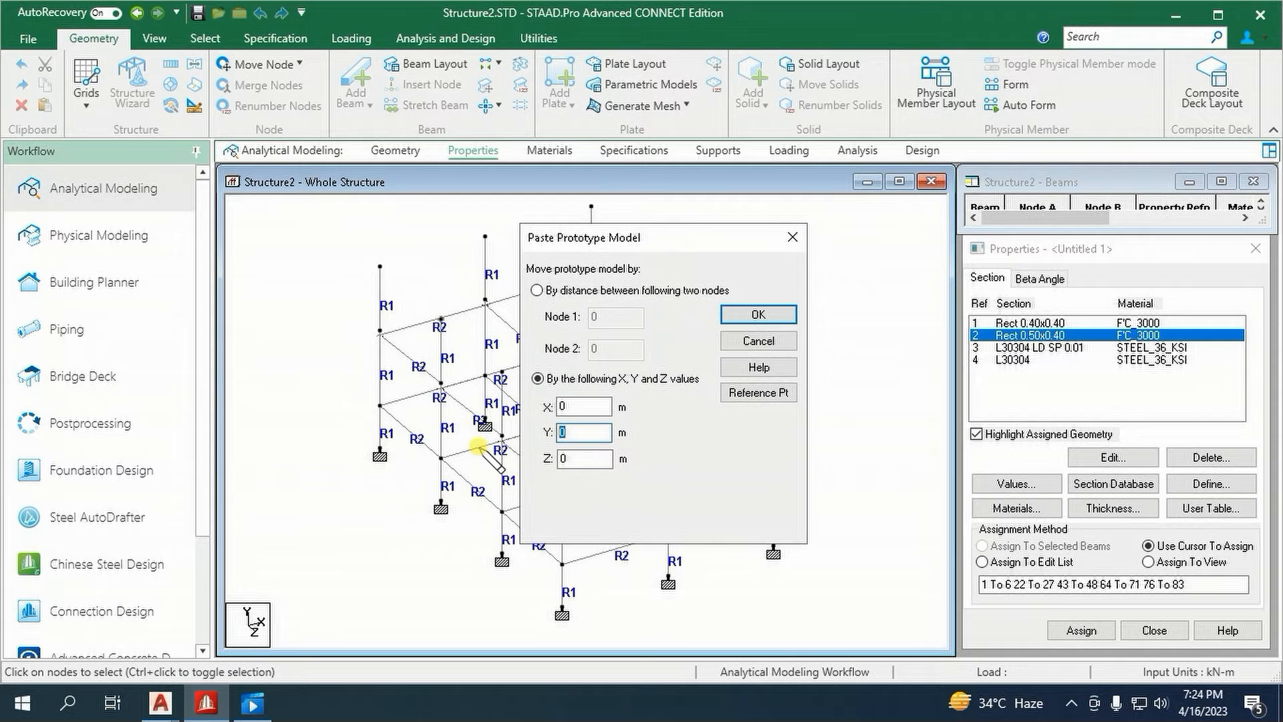
key("Tab")
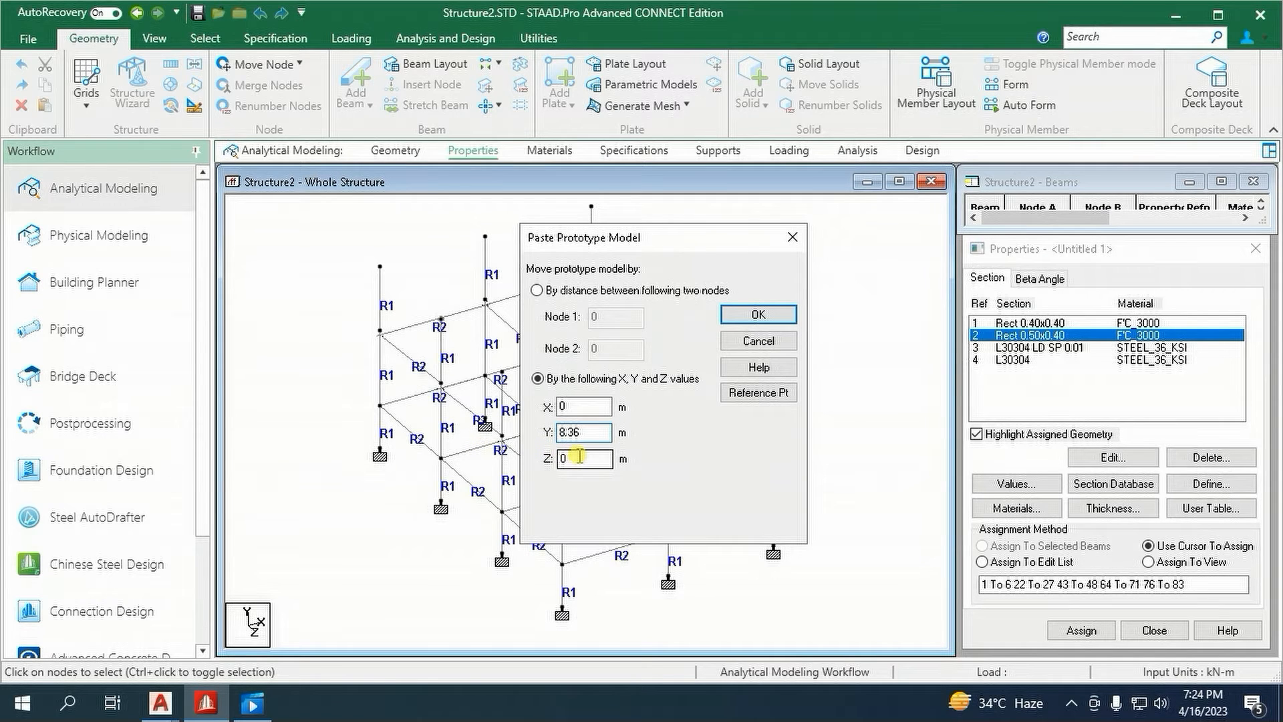
double_click(574, 433)
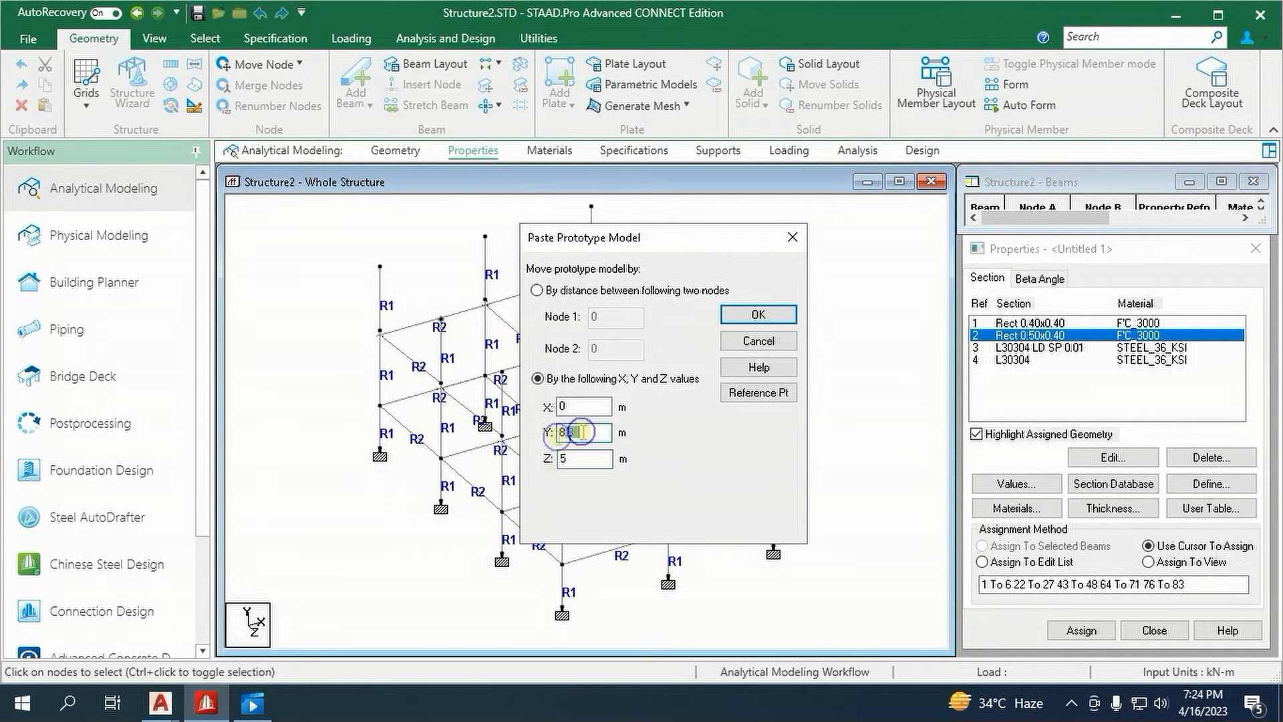
type("8.6")
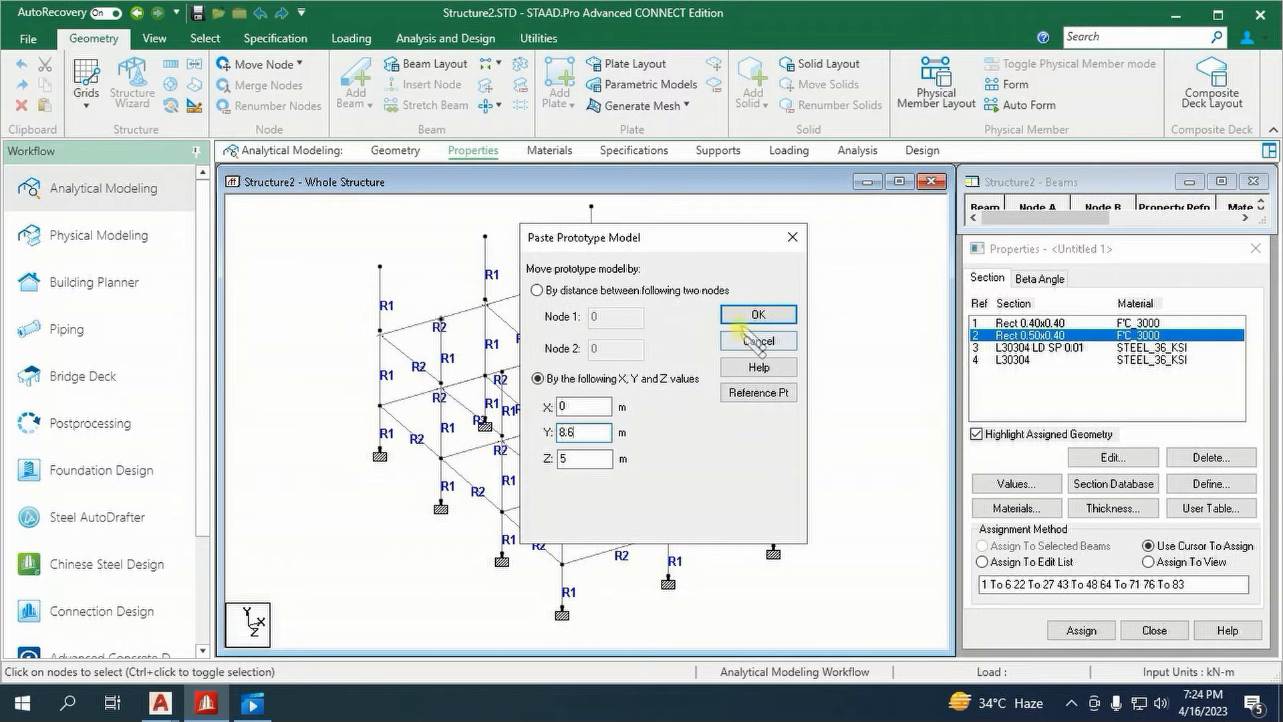
left_click(758, 315)
left_click(695, 390)
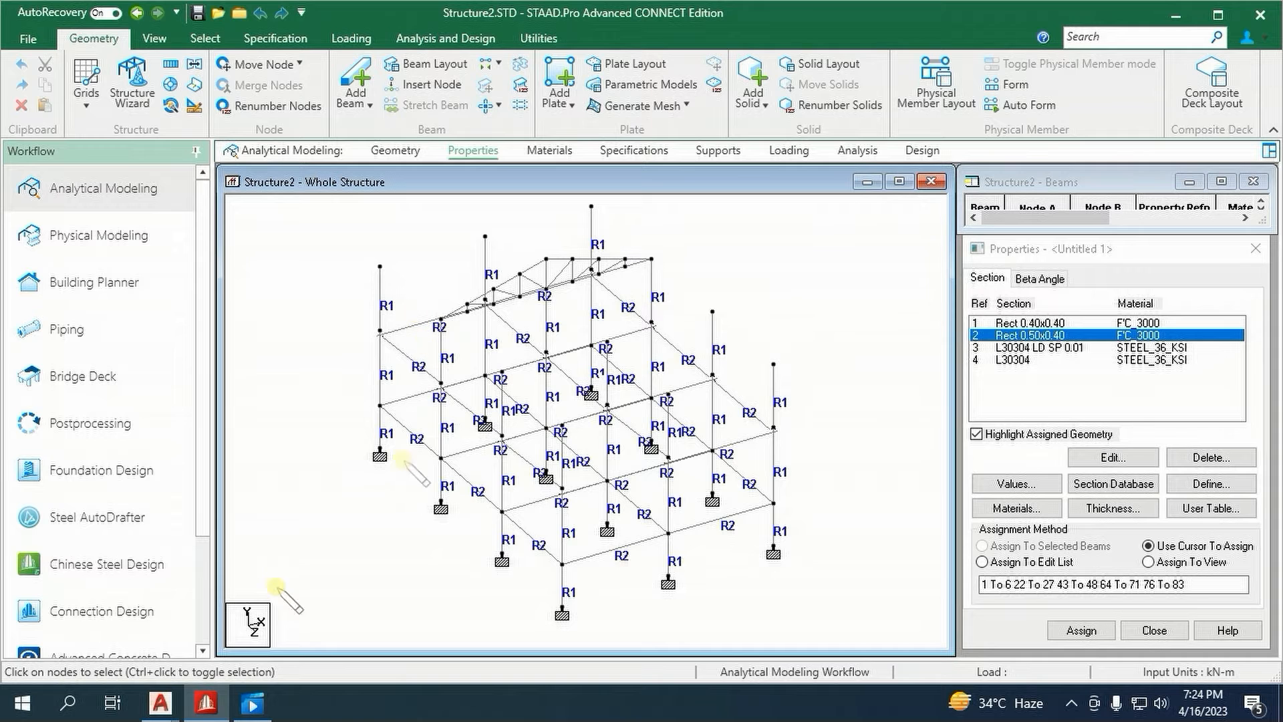
- In AutoCAD's T-1 truss detail, measure the horizontal eave overhang from the end support to the rafter's lower tip with a linear dimension
mouse_move(161, 703)
left_click(287, 628)
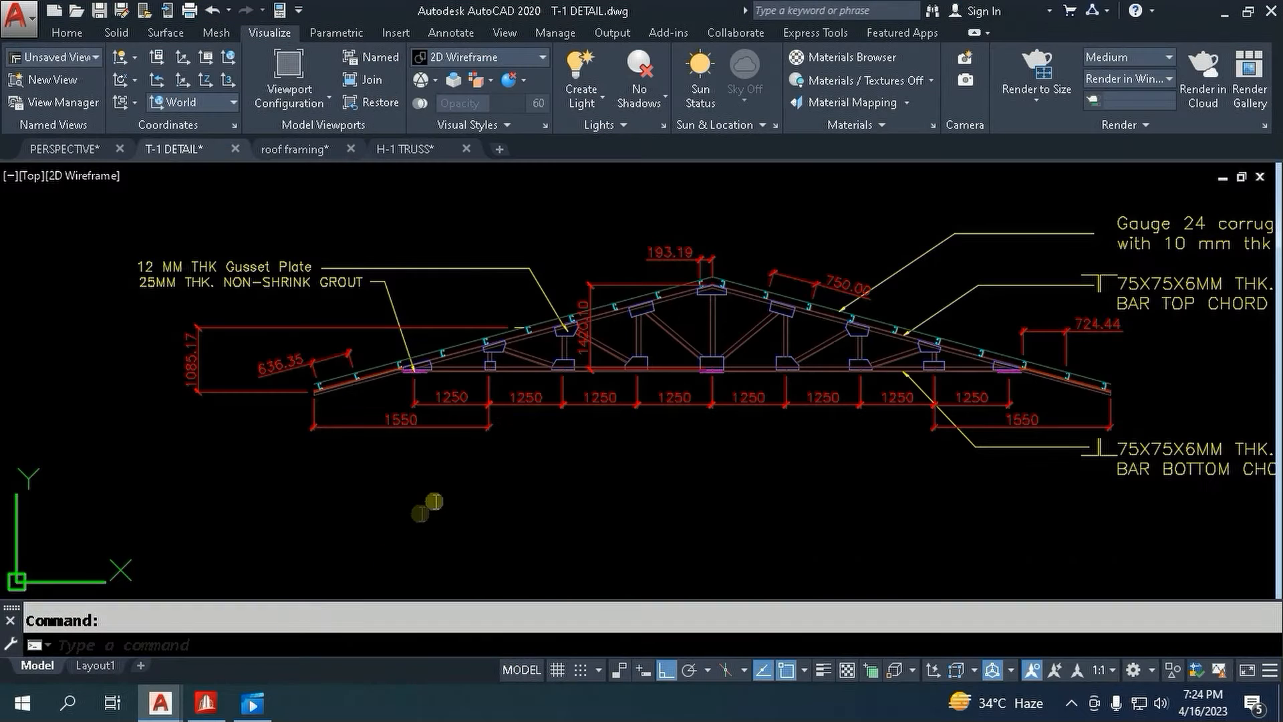
scroll(408, 394, "up", 4)
type("d")
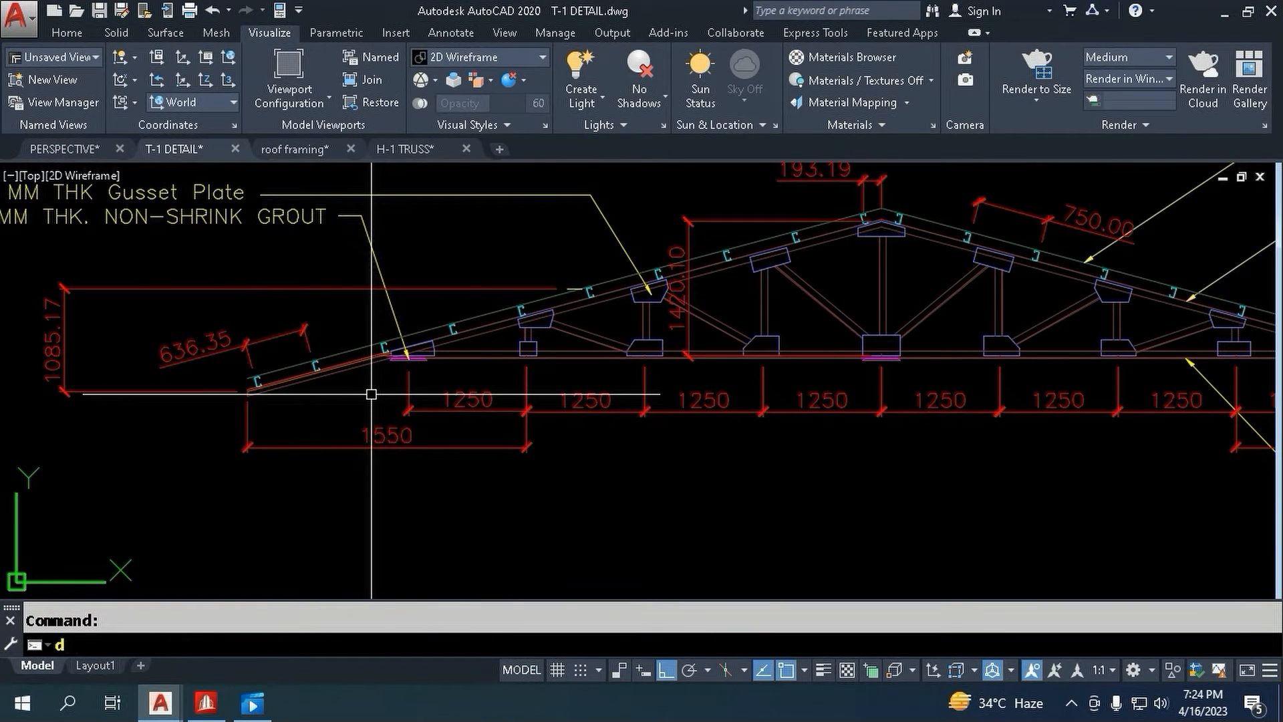
type("li")
key("Return")
left_click(409, 361)
left_click(247, 393)
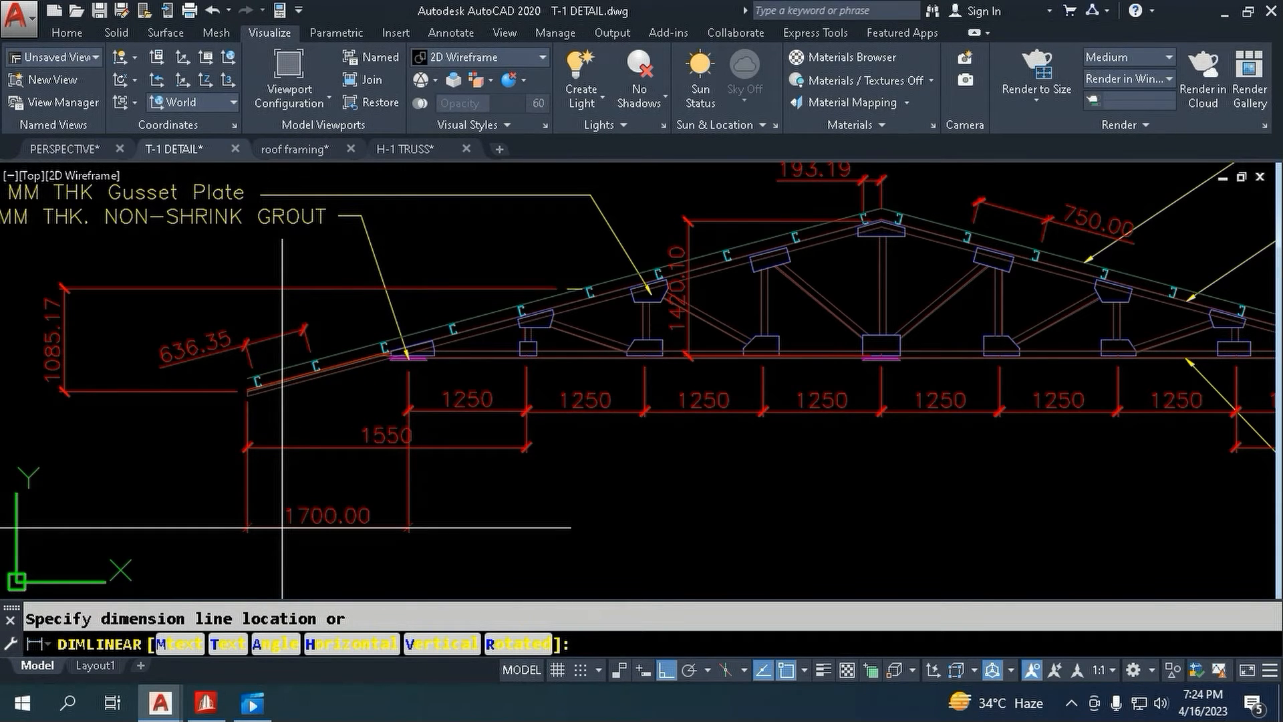
key("Escape")
- Switch to STAAD.Pro and rotate the whole structure to examine the merged truss and its outer end node
left_click(205, 703)
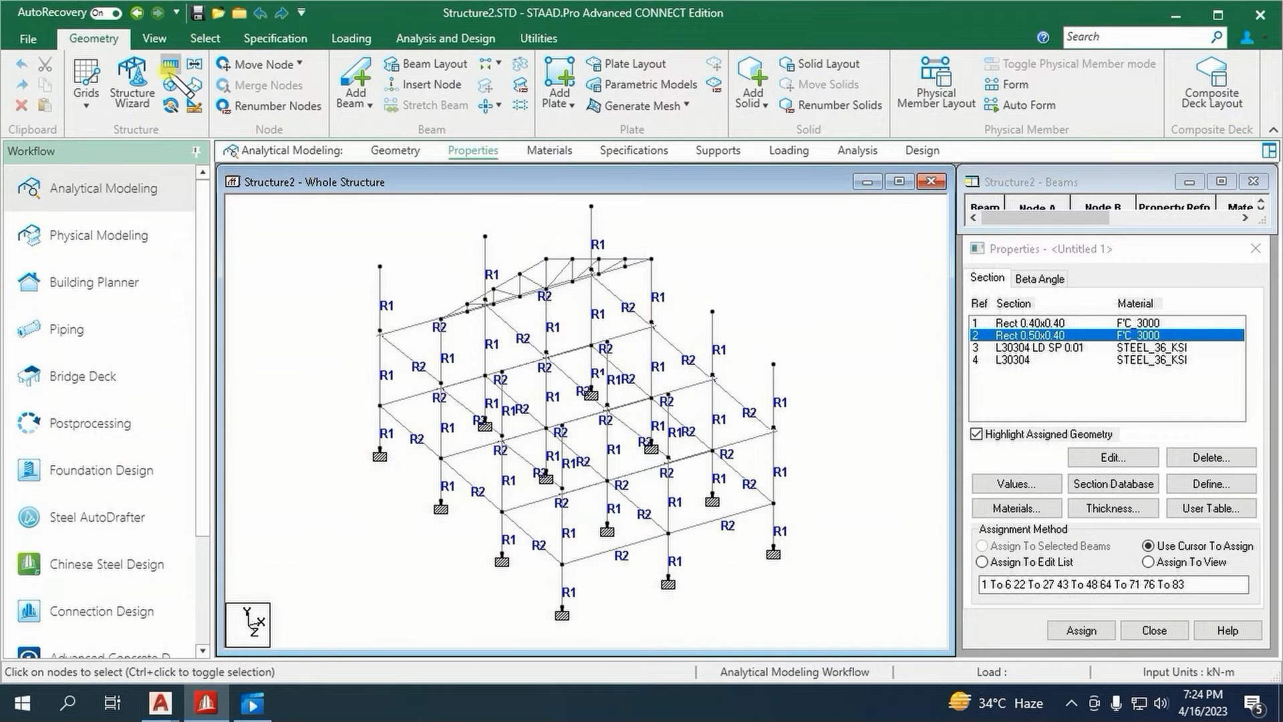
left_click(155, 38)
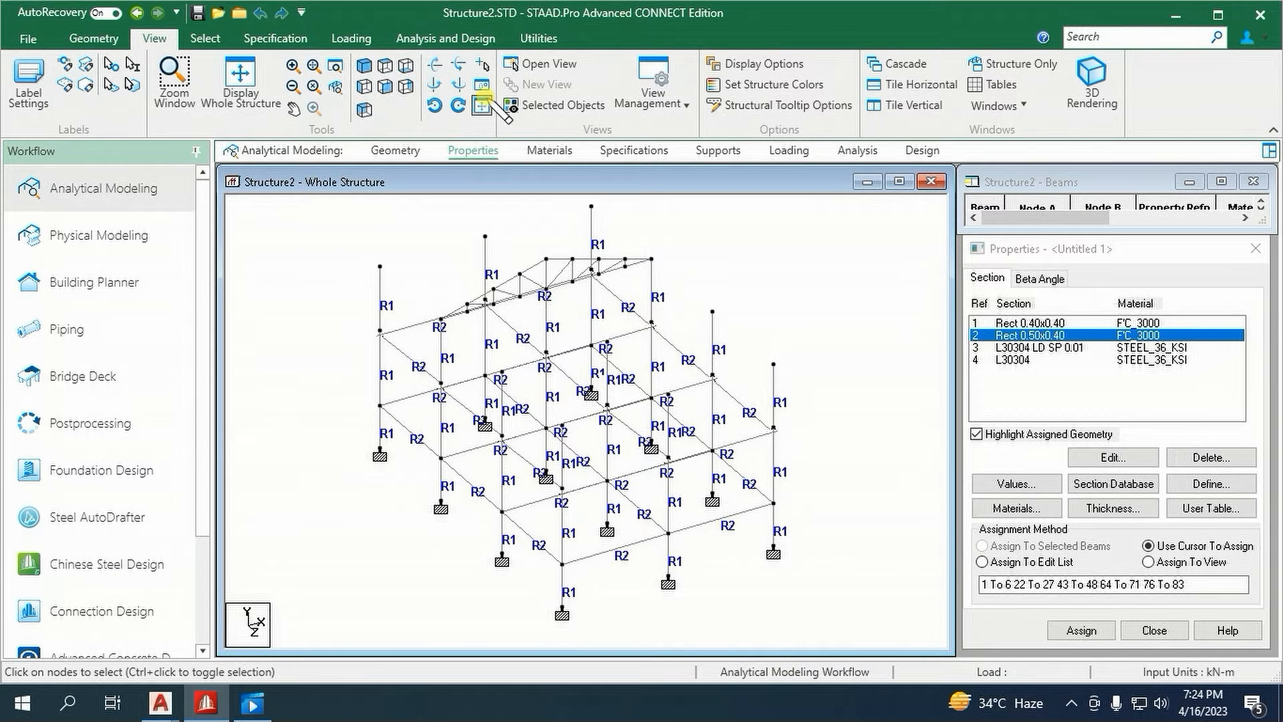
left_click(435, 64)
left_click(460, 65)
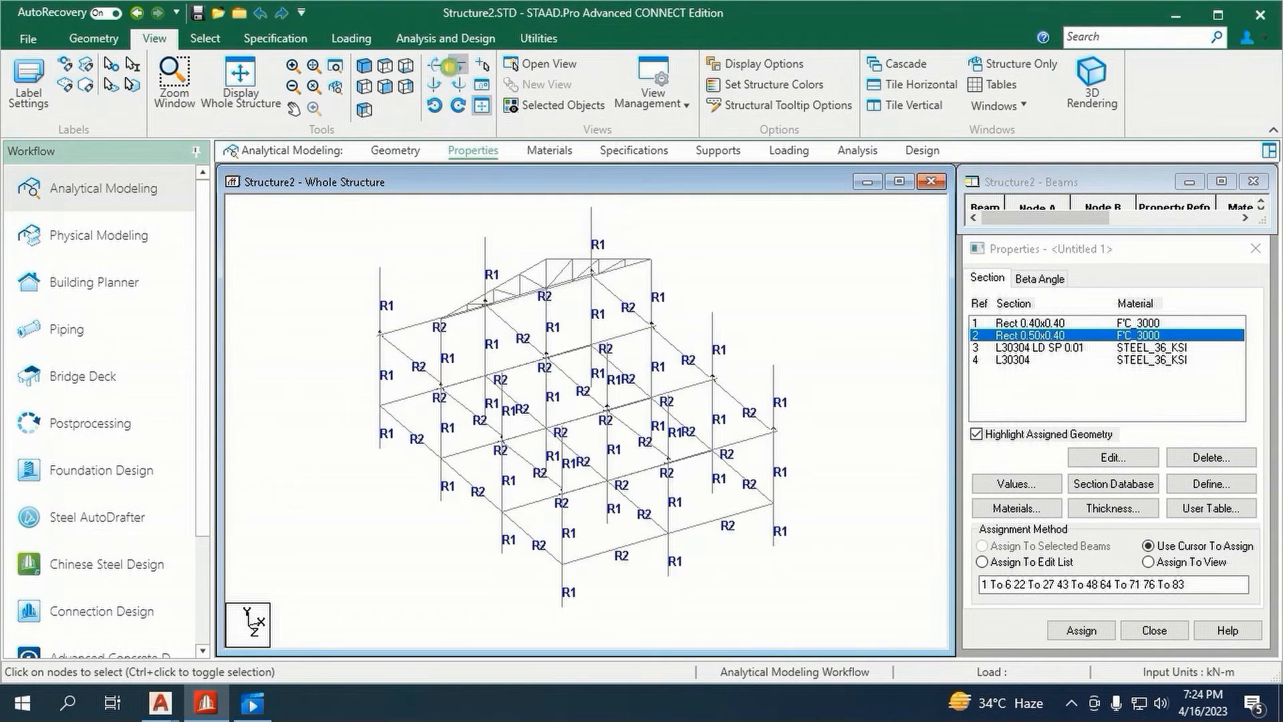
left_click(434, 85)
left_click(460, 85)
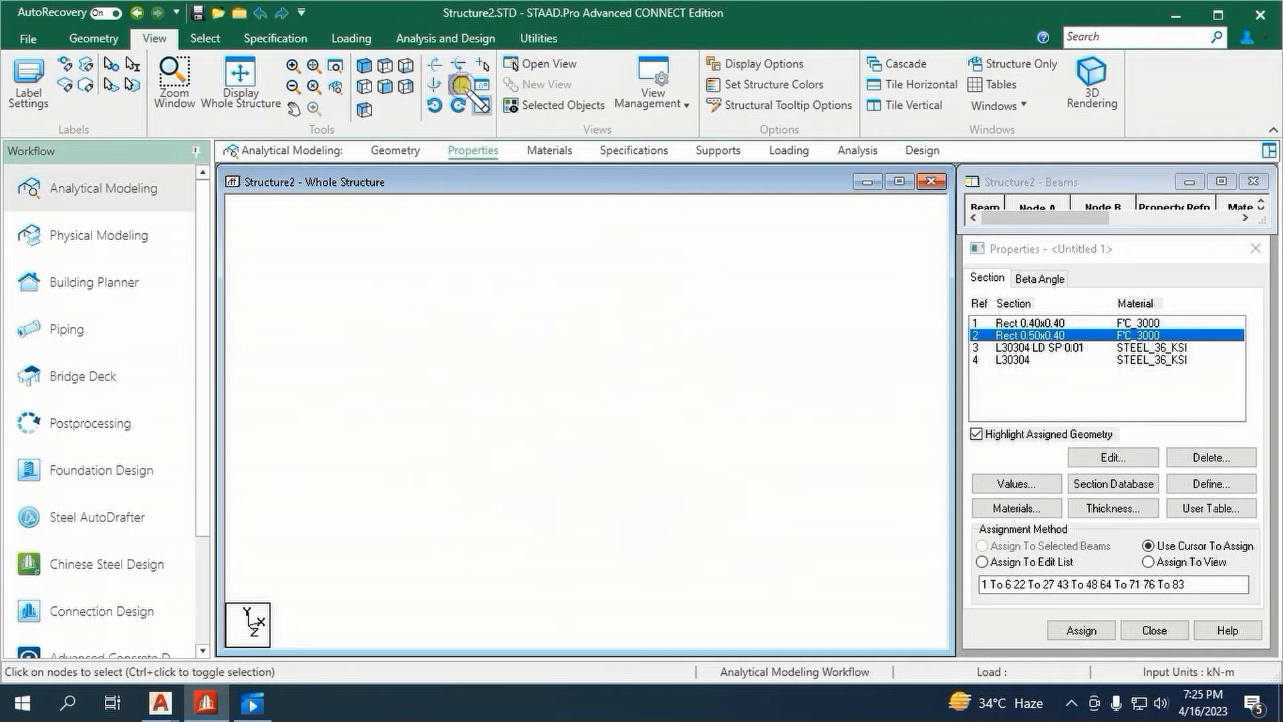
left_click(460, 84)
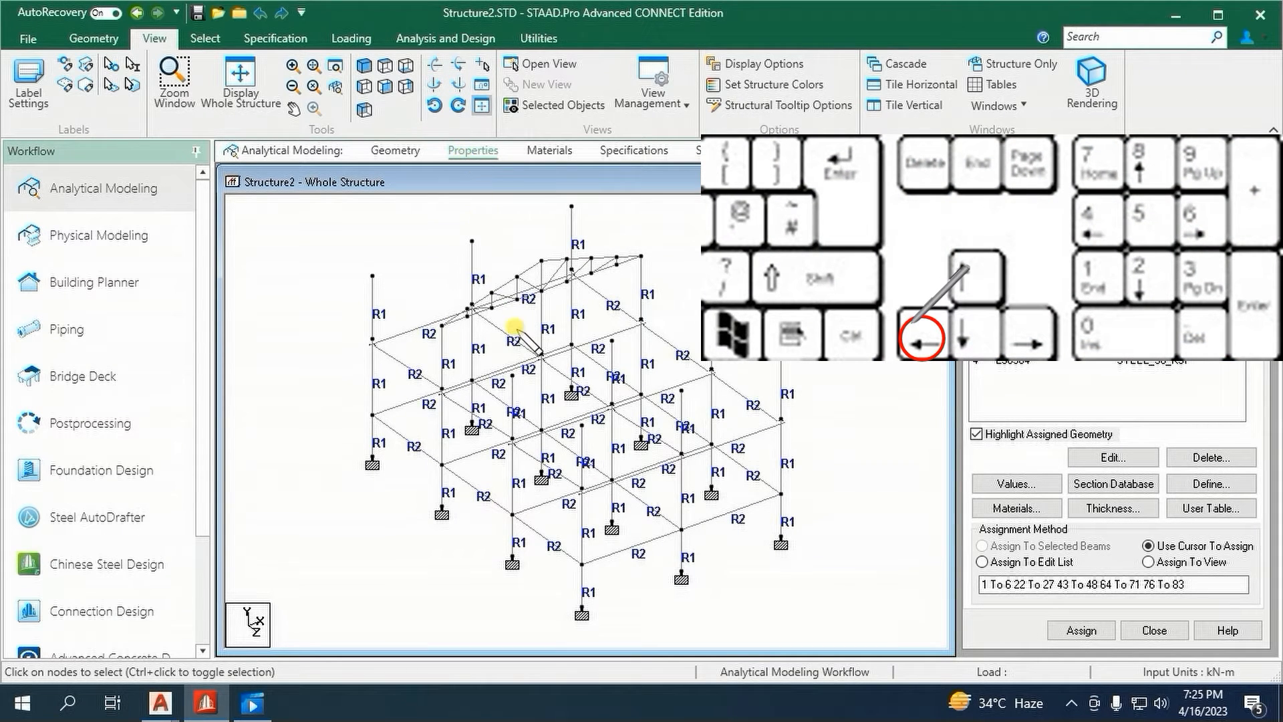
key("Up")
key("Up")
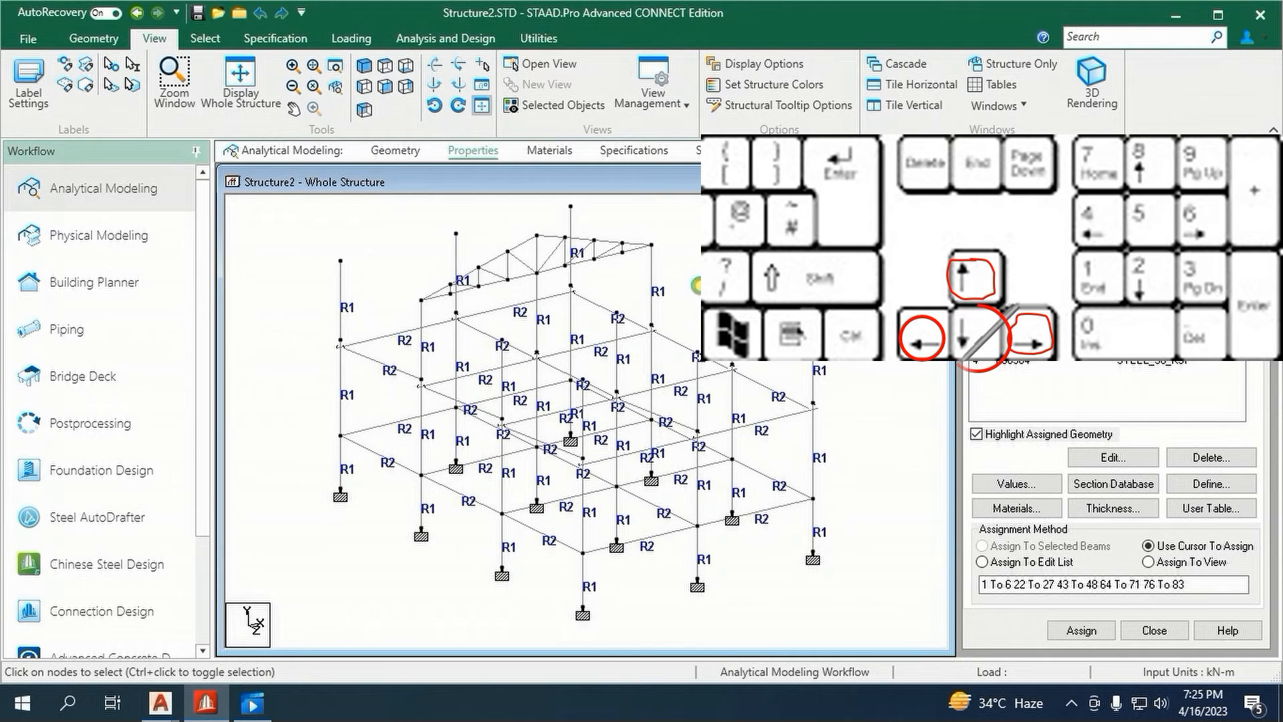
key("Down")
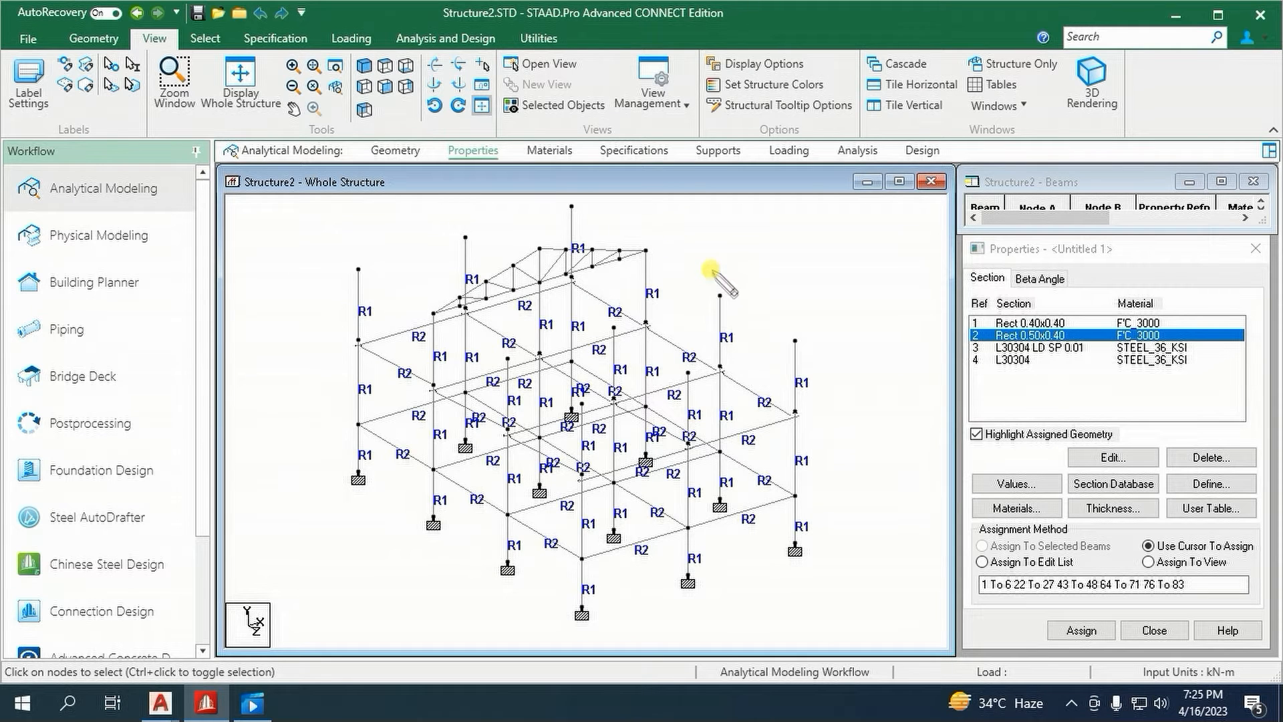
- Copy the truss's outer end node with one Translational Repeat step of -1.7 m in the global X direction
right_click(712, 275)
mouse_move(759, 312)
left_click(975, 312)
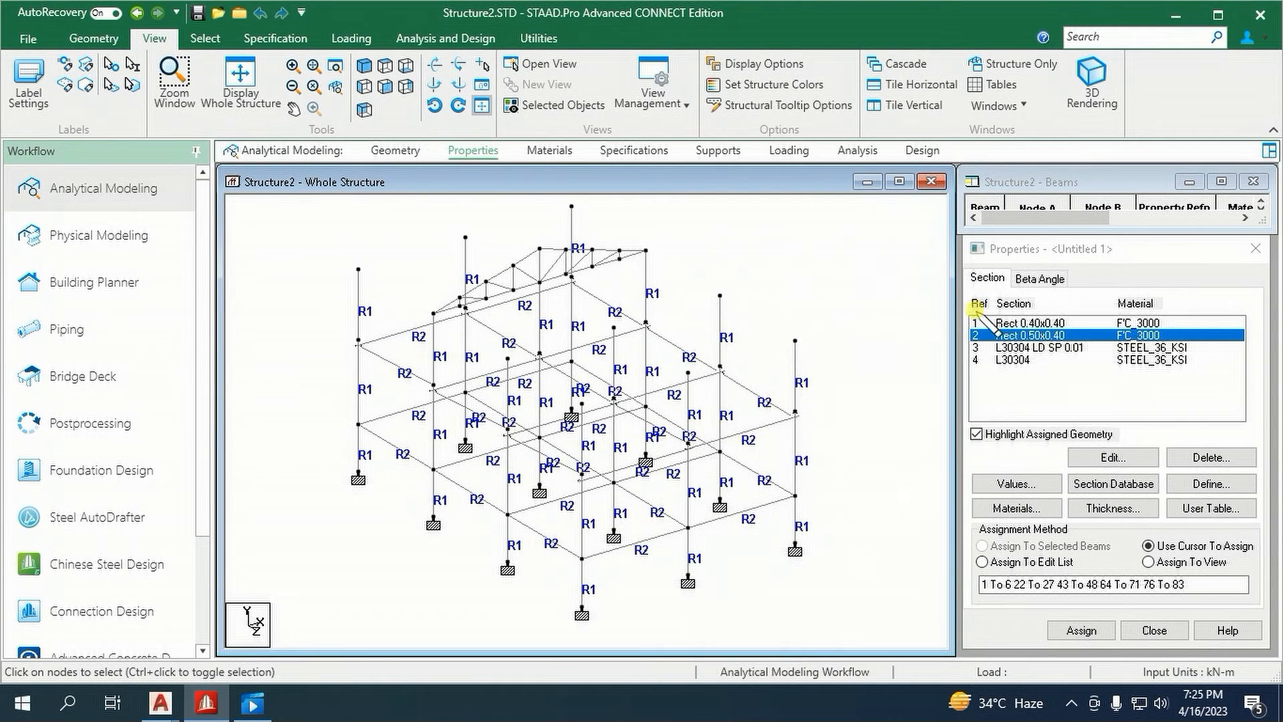
left_click(433, 313)
left_click(90, 38)
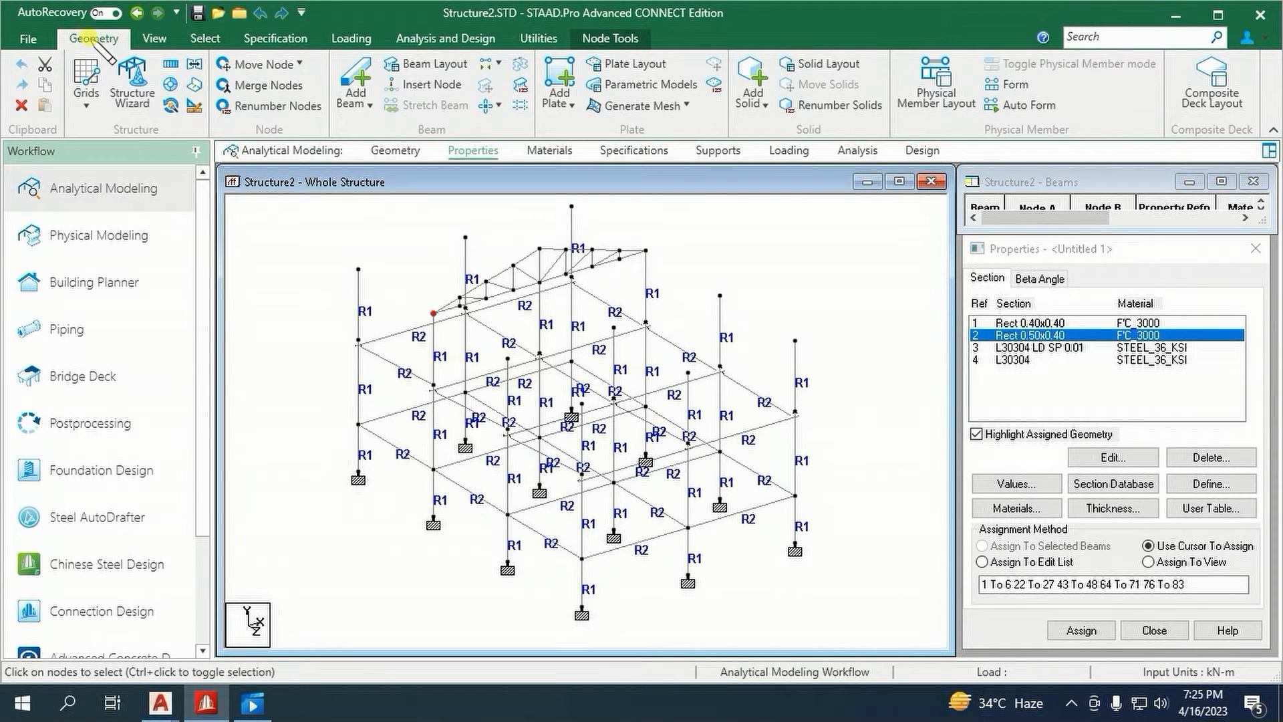
left_click(171, 65)
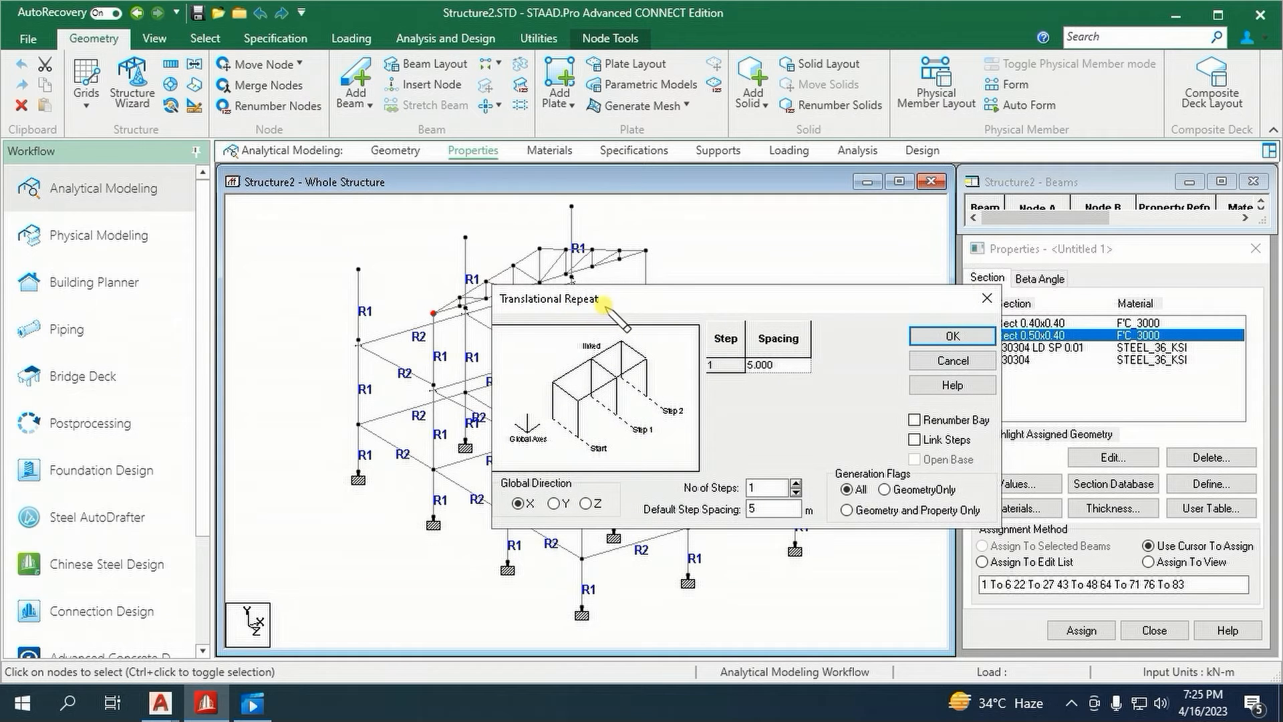
left_click_drag(605, 307, 668, 302)
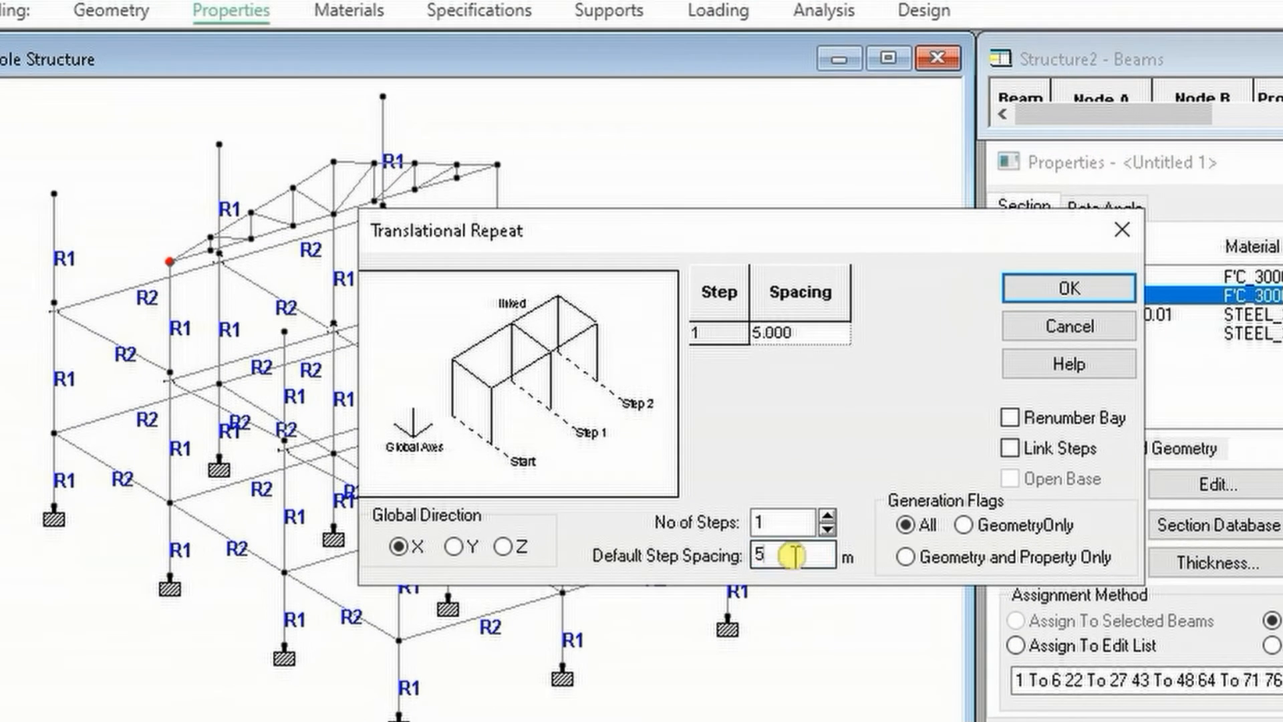
double_click(793, 554)
key("BackSpace")
type("-1.7")
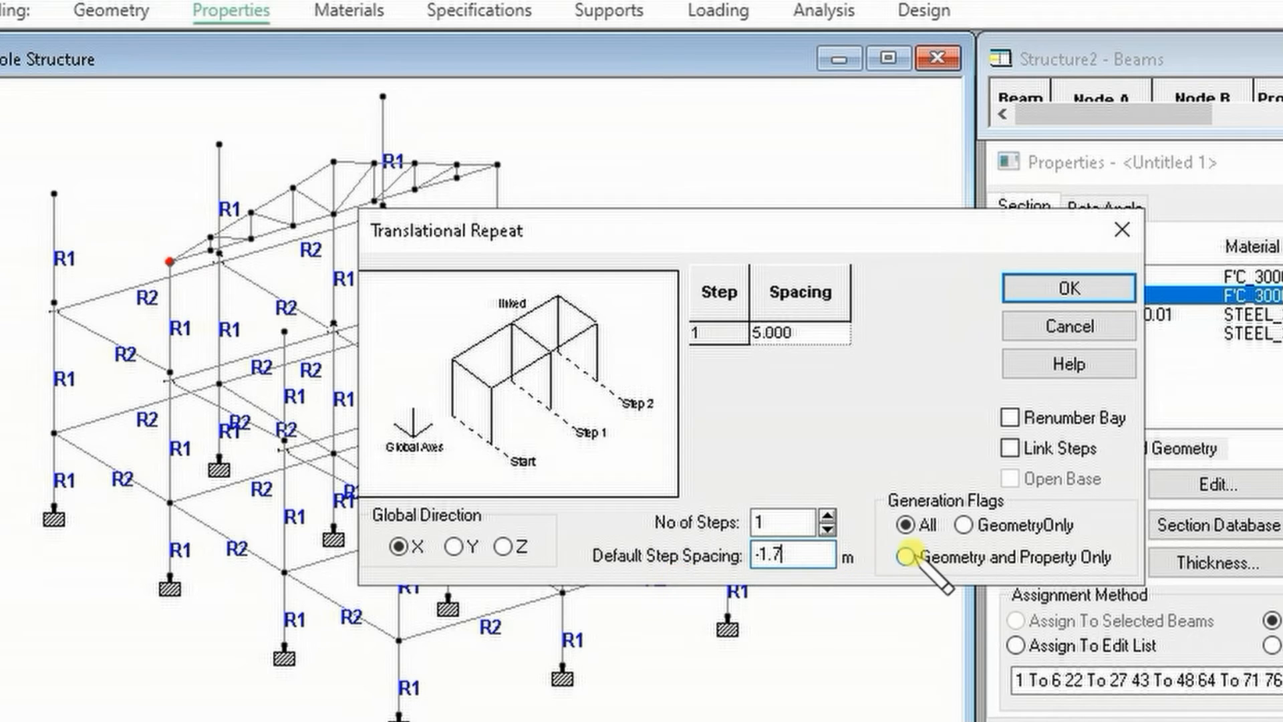
left_click(1068, 292)
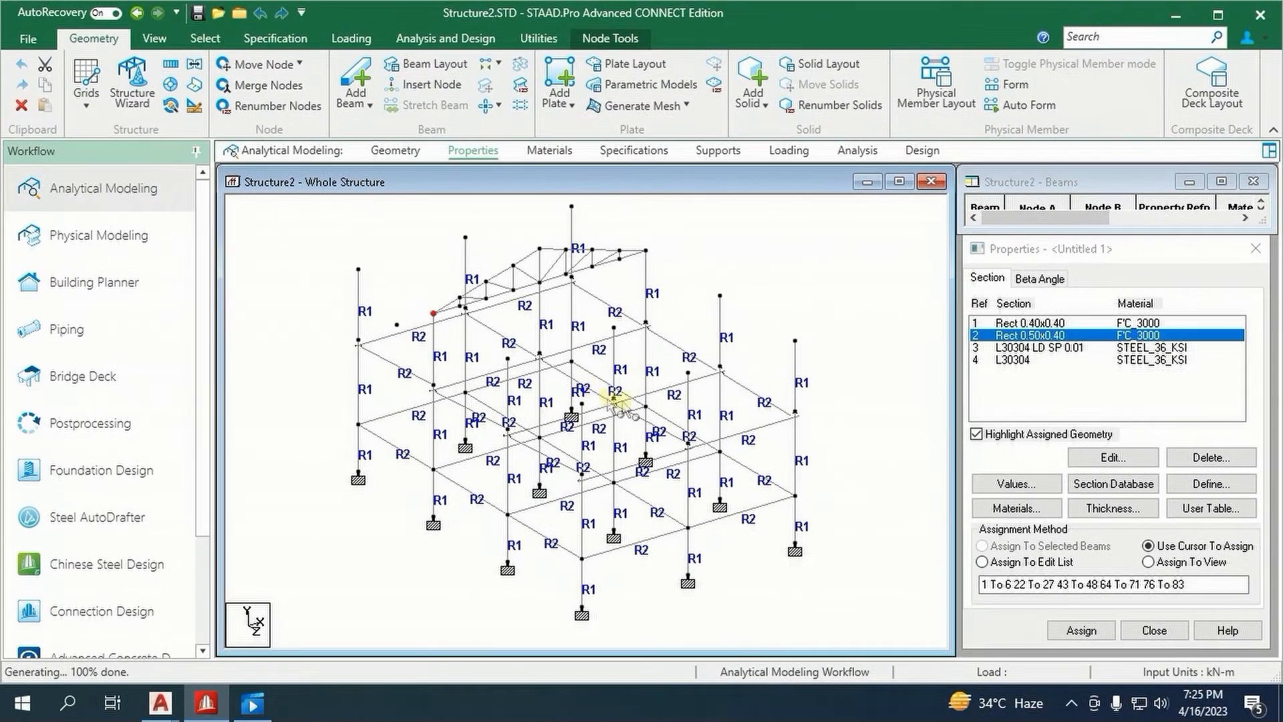
left_click(414, 279)
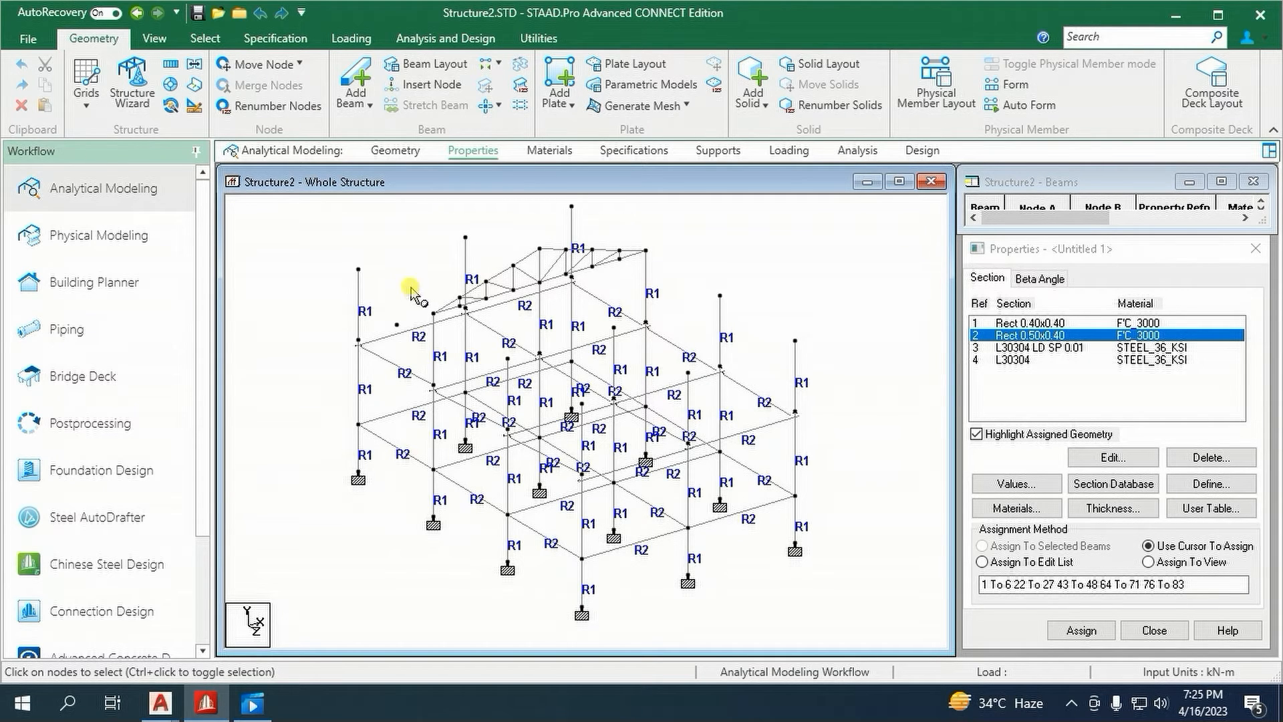
- Repeat the new overhang node once by -2 m in global Y with Link Steps on, forming a vertical guide member
left_click(397, 325)
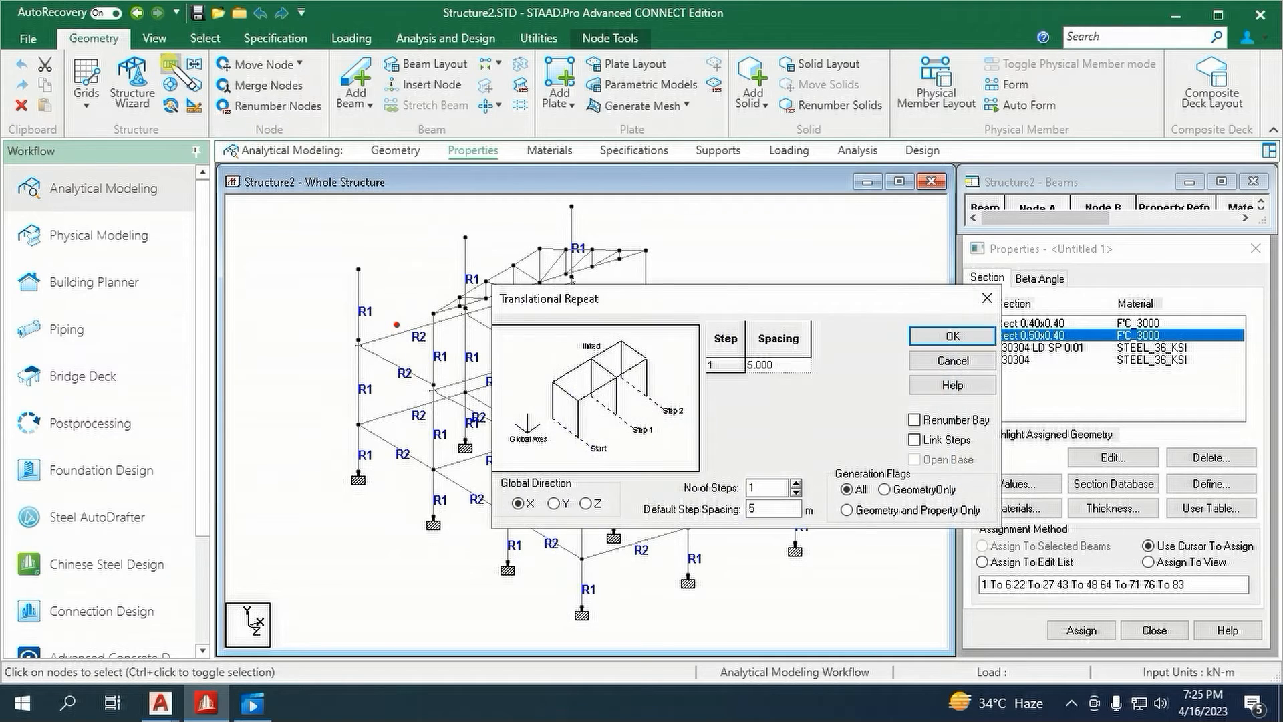
left_click(170, 64)
left_click(482, 516)
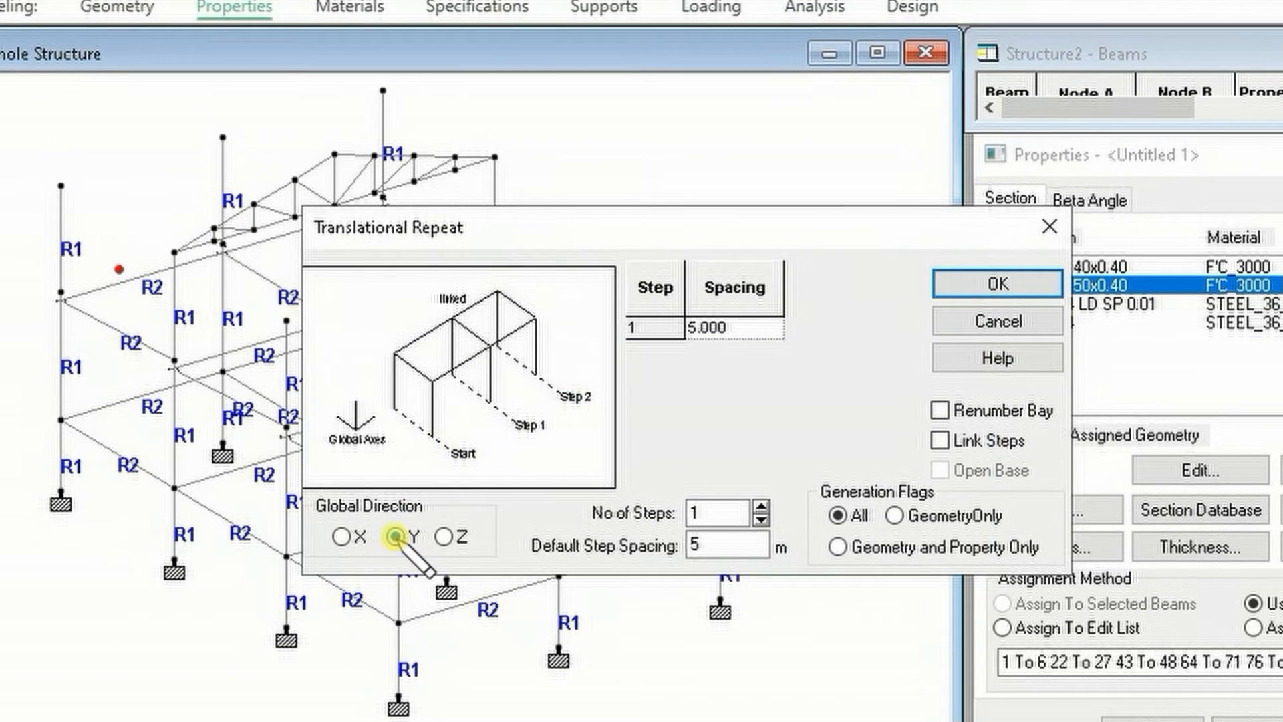
double_click(728, 545)
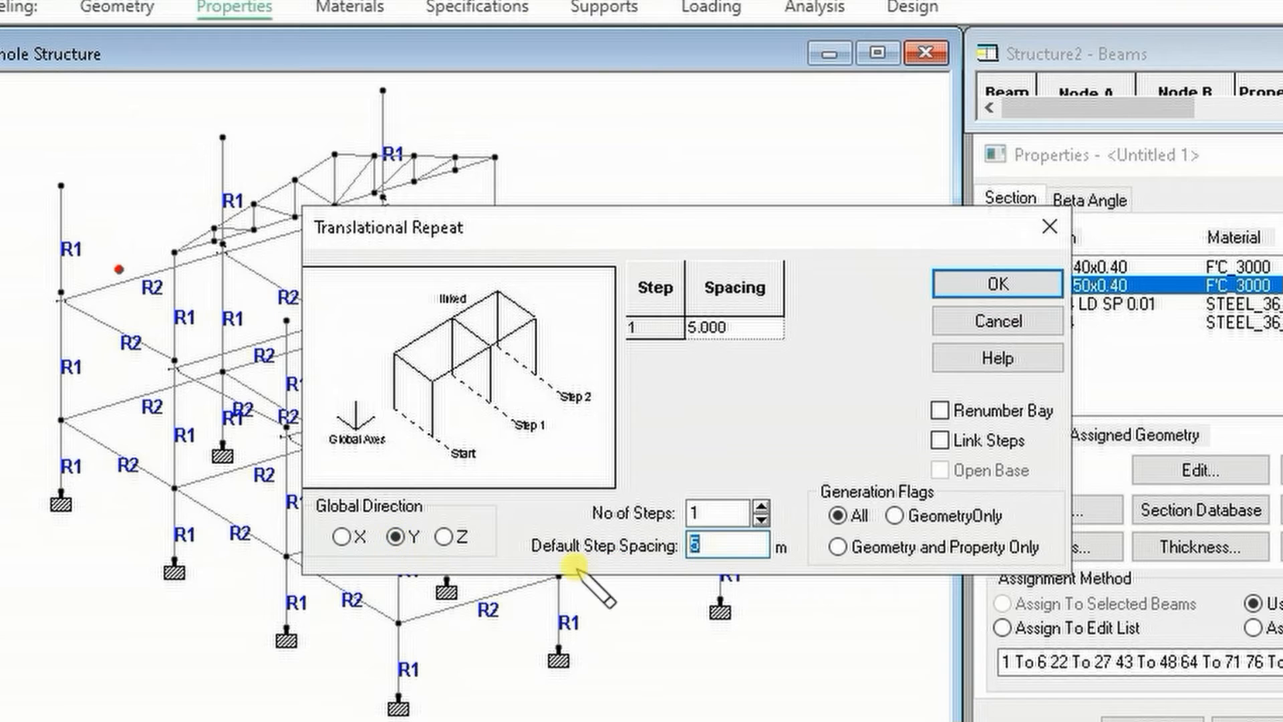
type("-2")
left_click(969, 439)
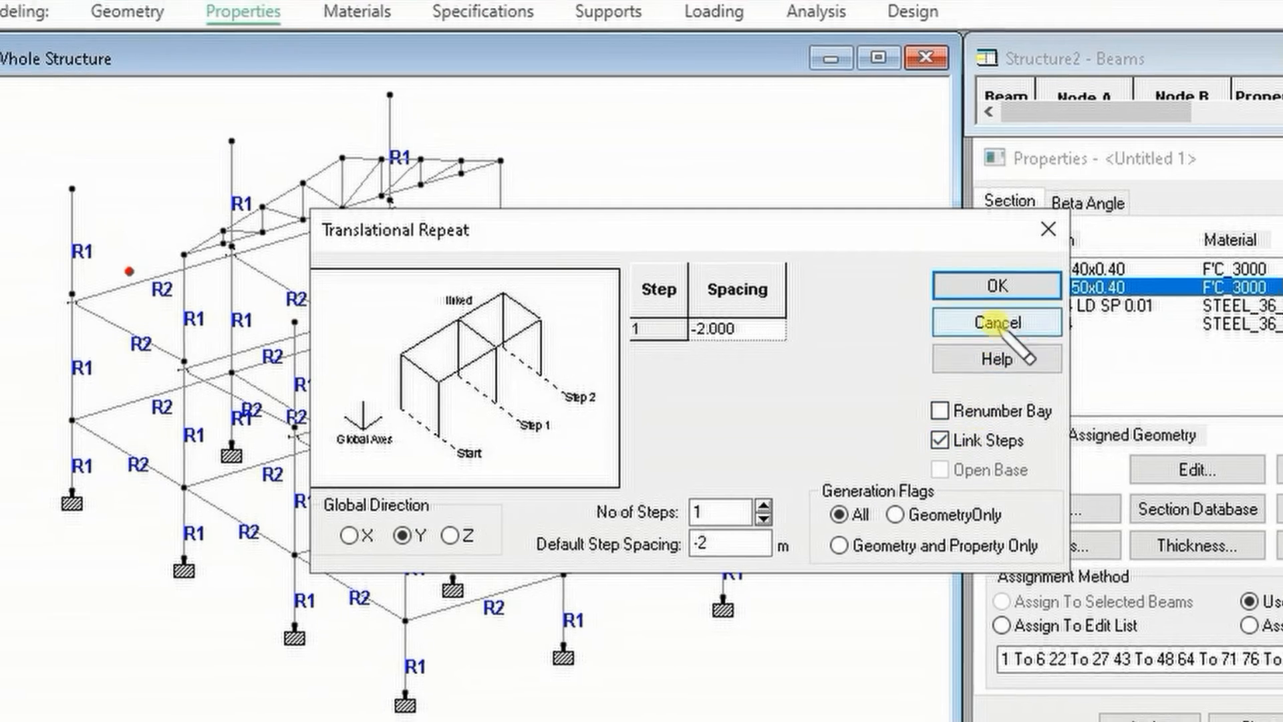
left_click(998, 284)
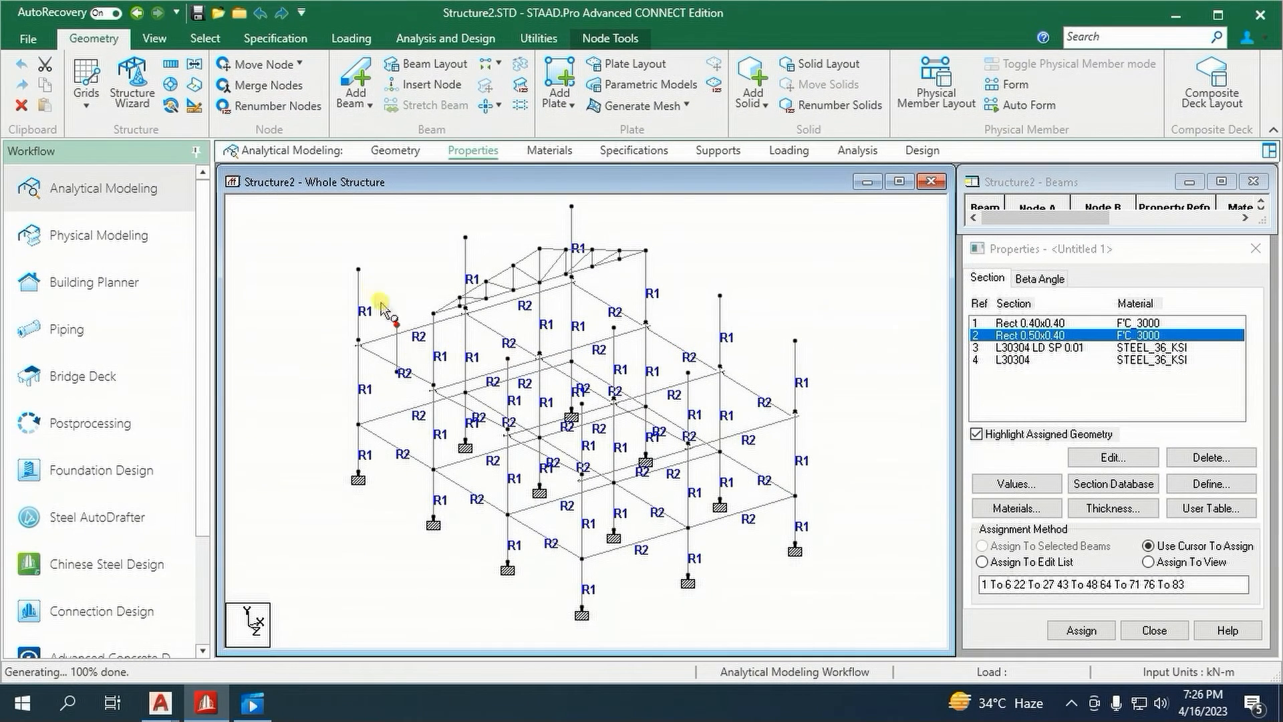
left_click(380, 295)
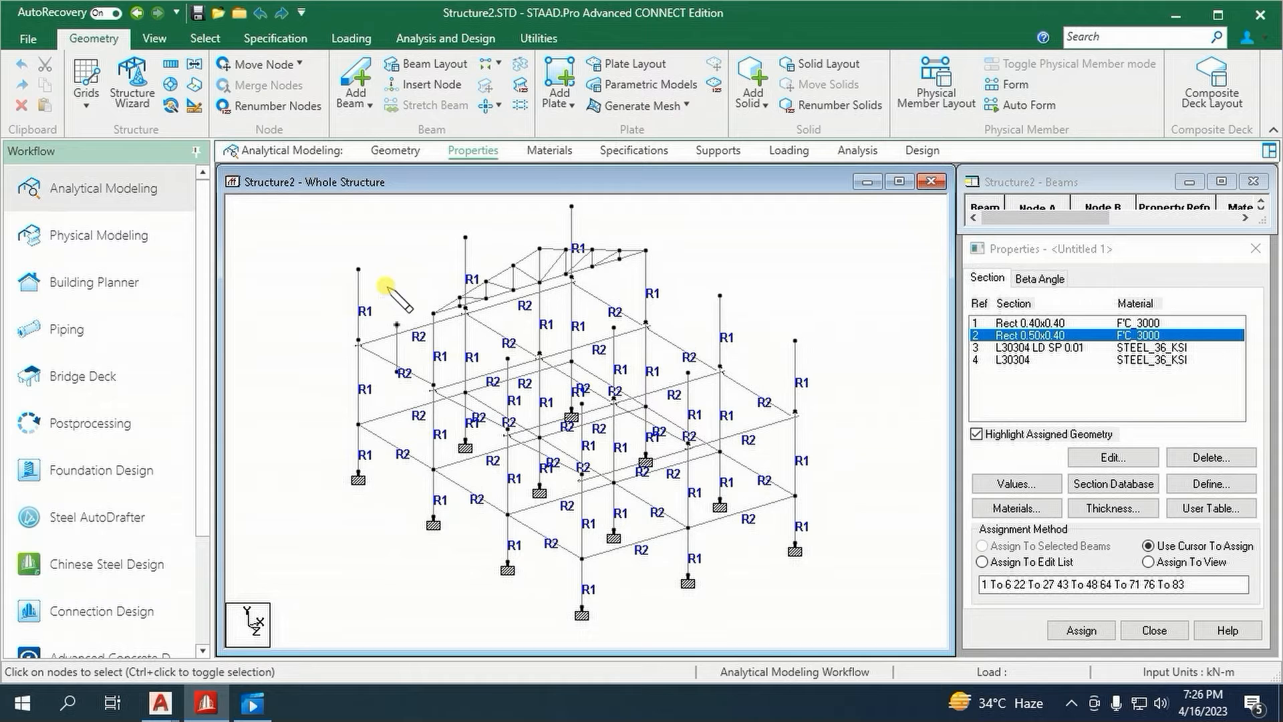
- Stretch the truss's end top-chord member 92 to existing guide member 113 to form the eave overhang
left_click(445, 304)
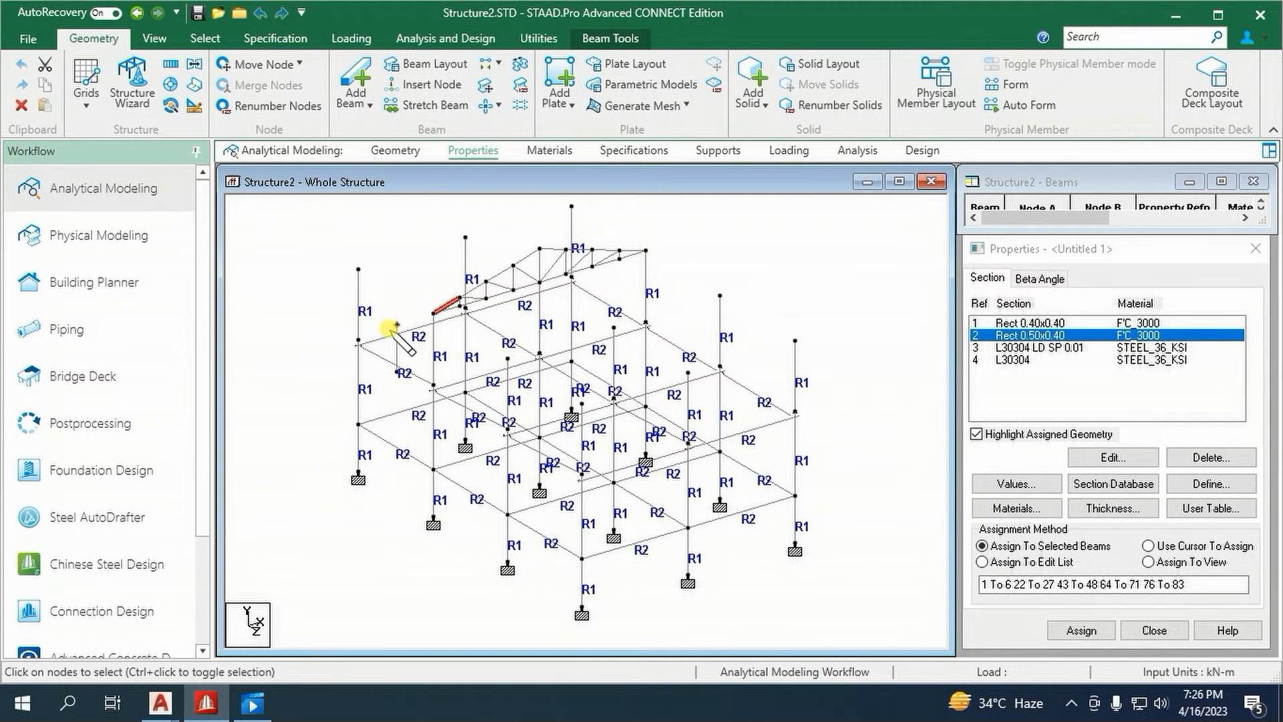
scroll(429, 298, "up", 1)
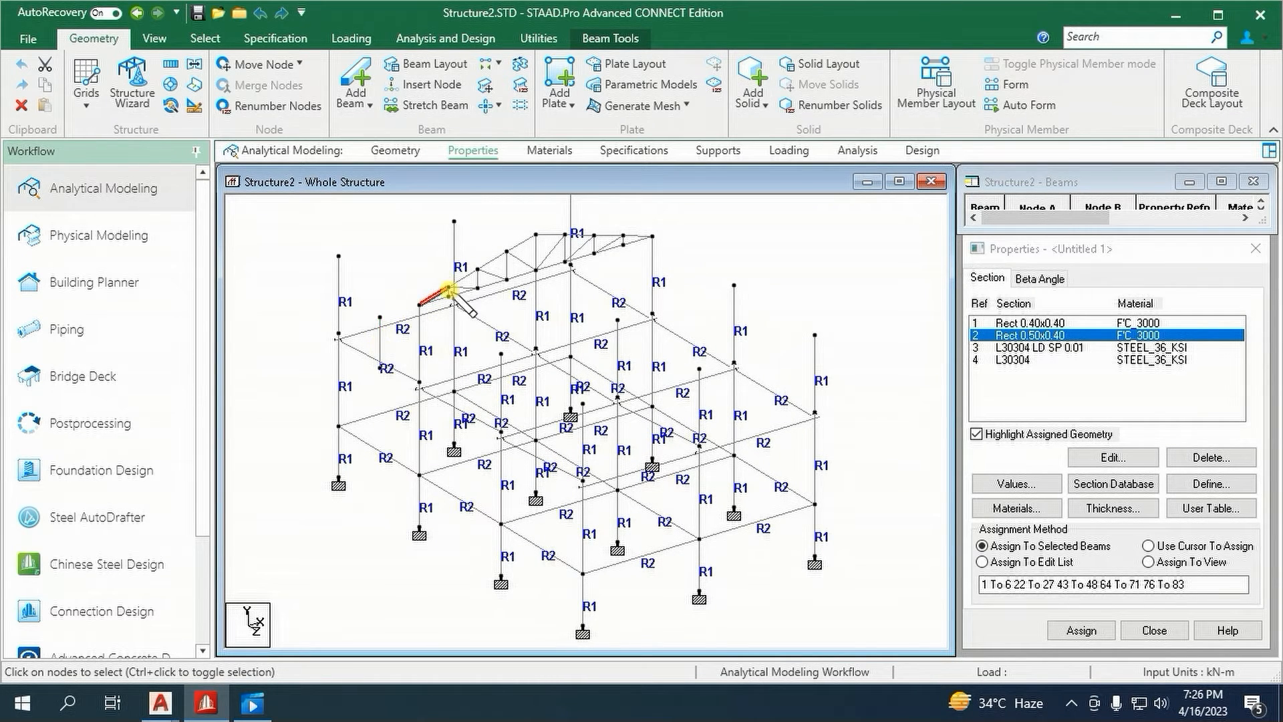
left_click(433, 106)
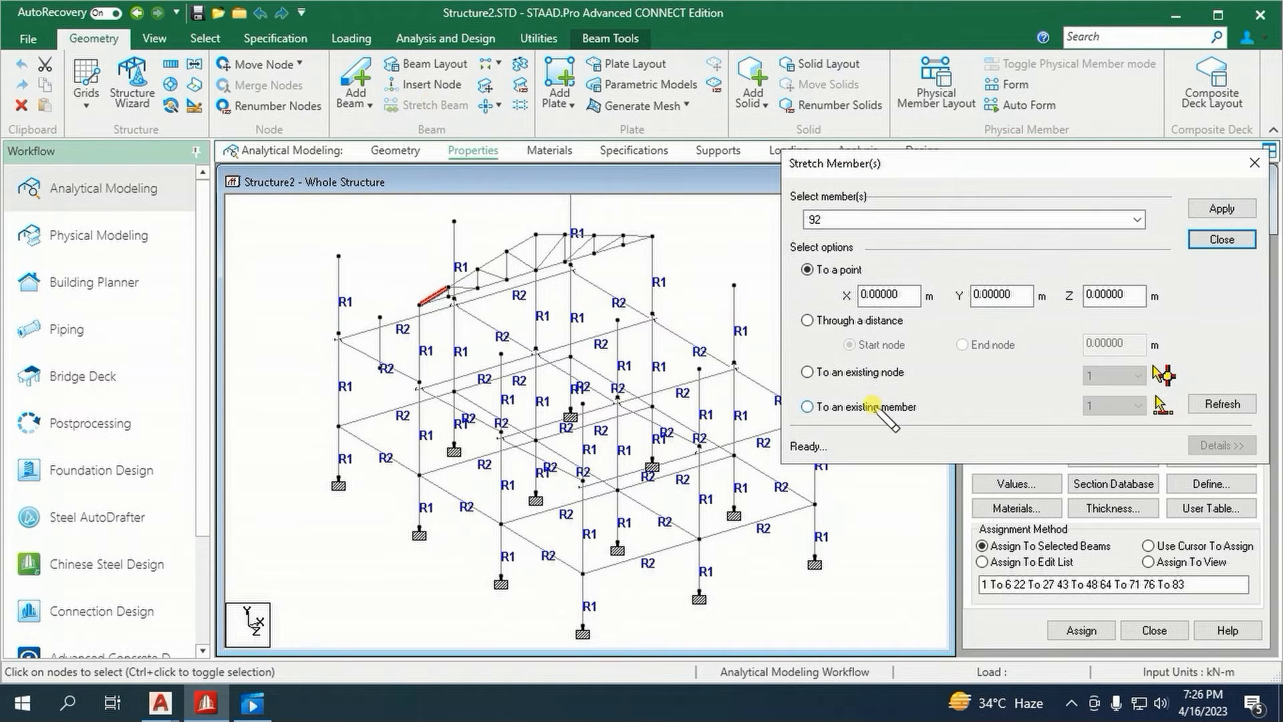
left_click(807, 407)
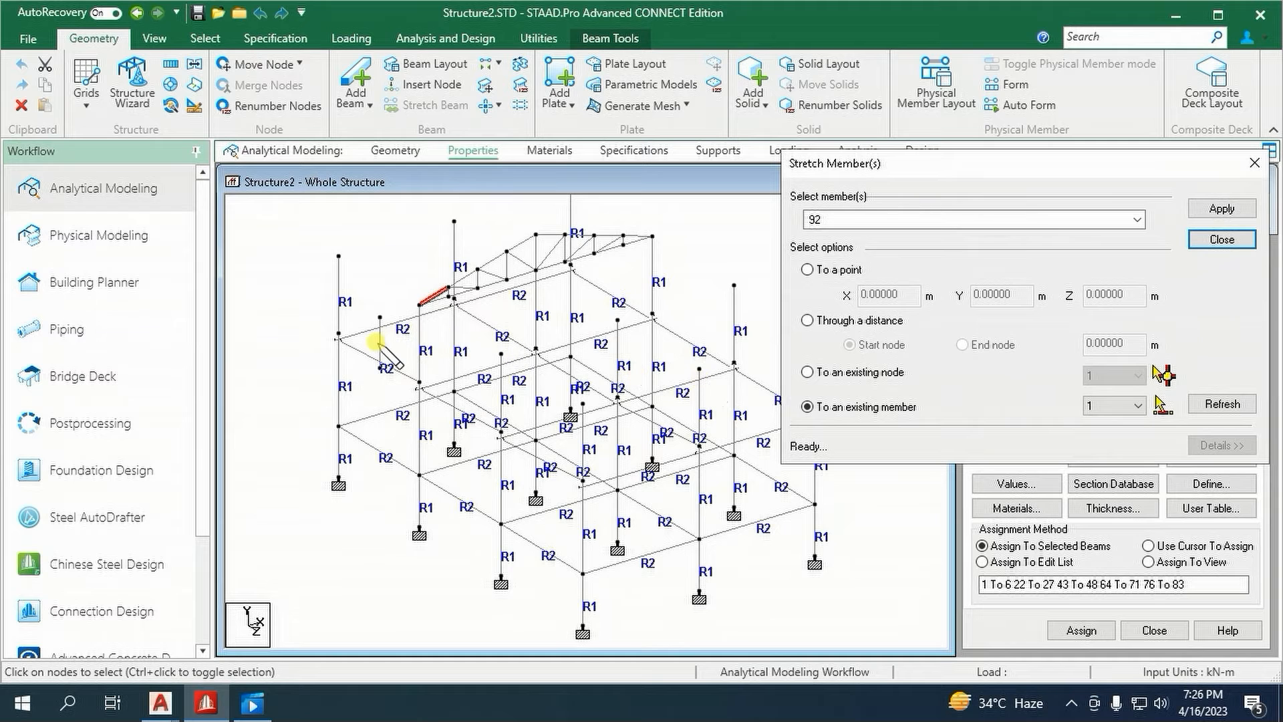
left_click(1111, 406)
scroll(1115, 374, "down", 20)
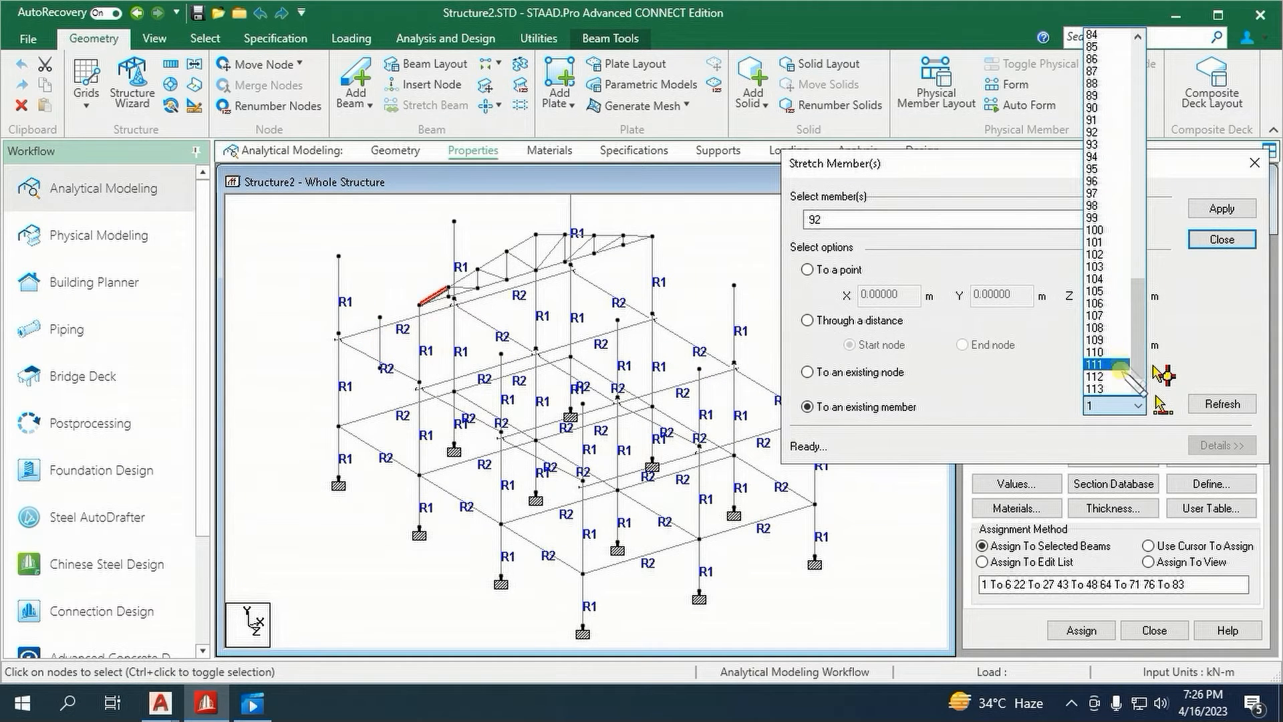
left_click(1114, 387)
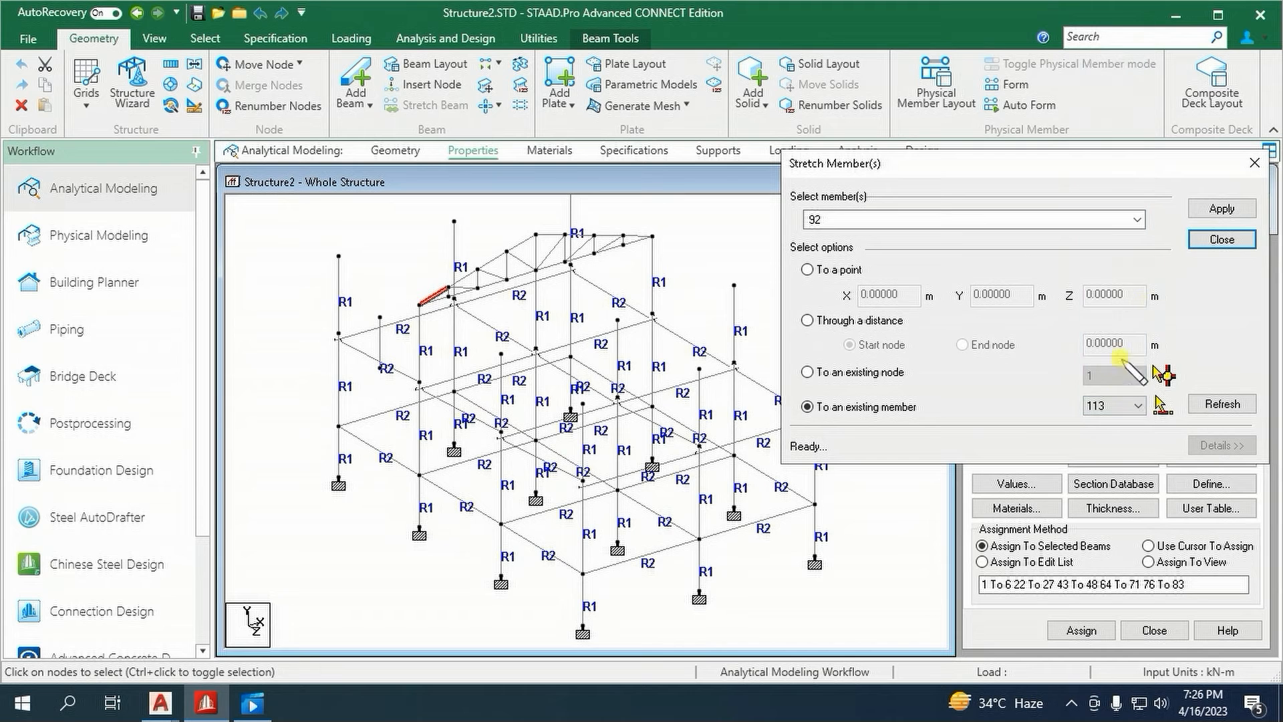
left_click(1221, 208)
left_click(1222, 239)
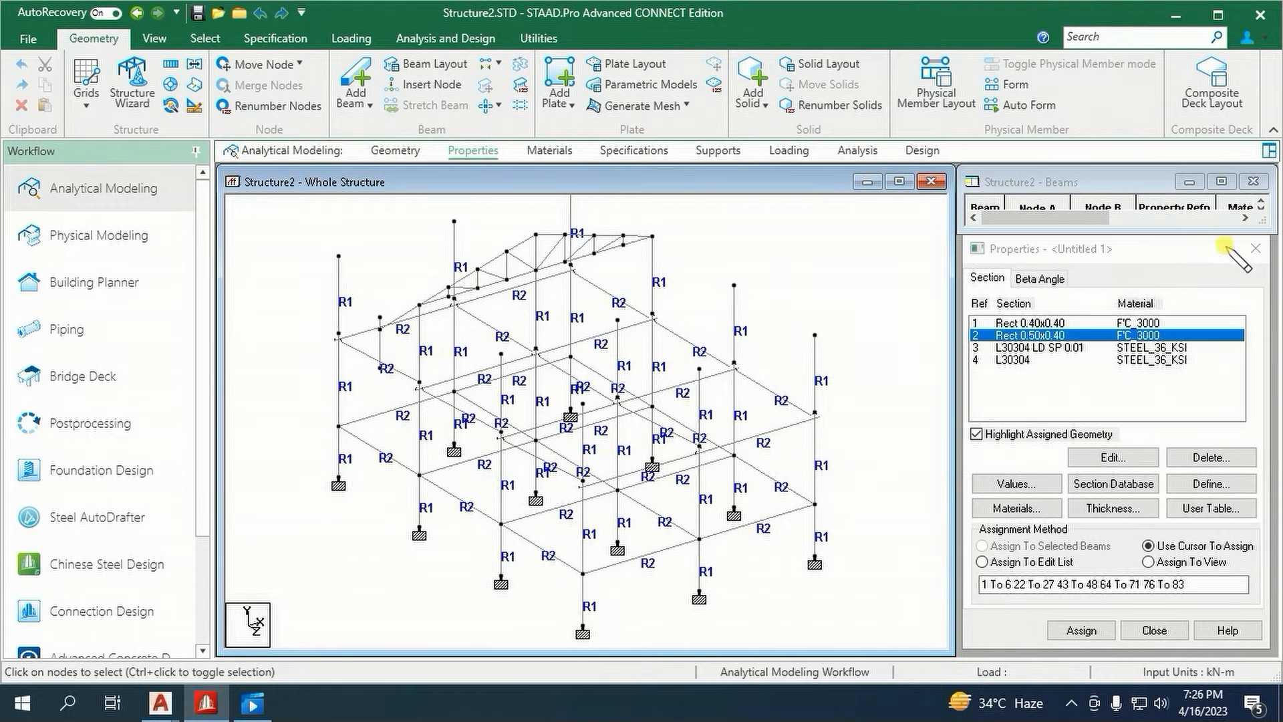
- Delete the two vertical guide members, 114 and 113, at the overhang tip together with their orphaned nodes
left_click(379, 349)
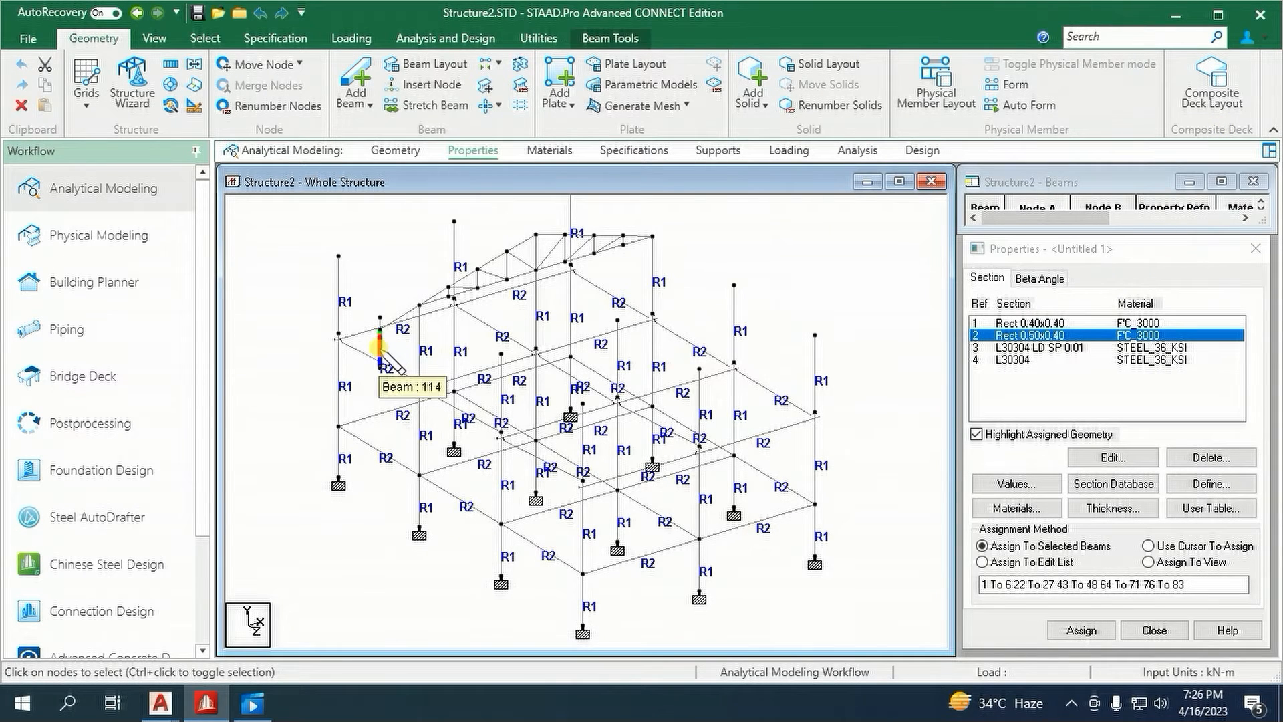
key("Delete")
key("Return")
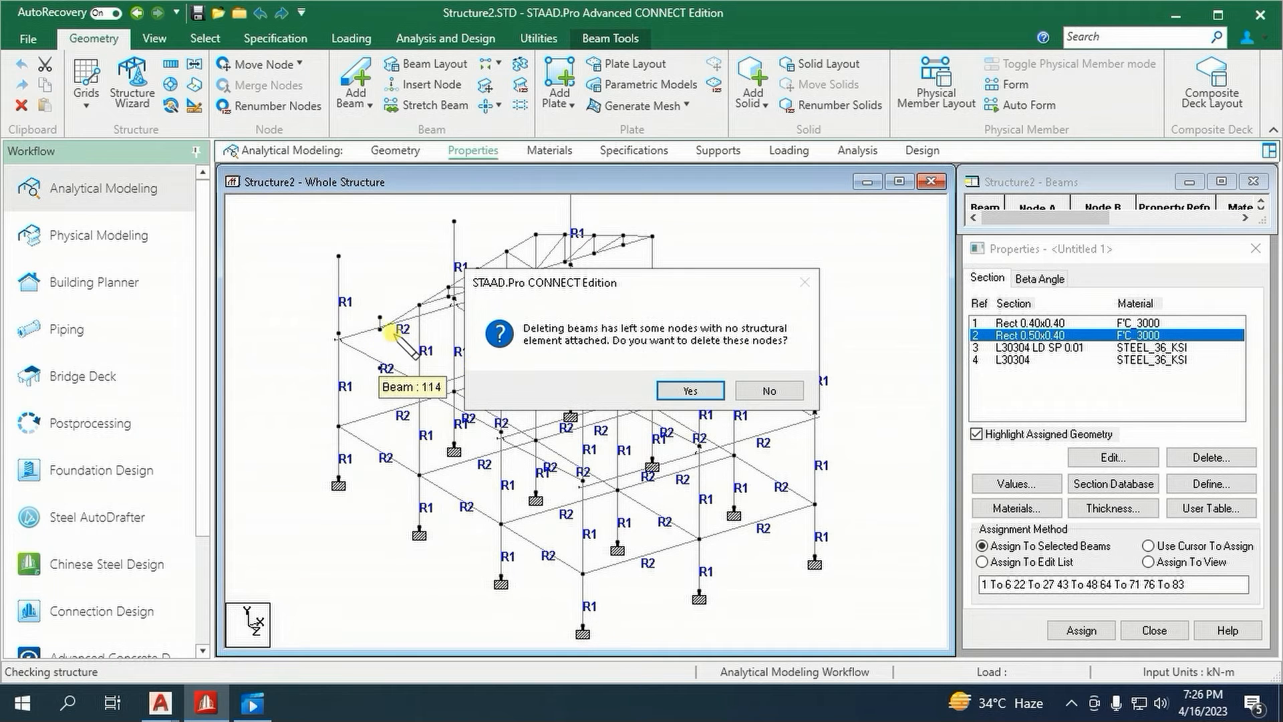
left_click(662, 389)
left_click(379, 324)
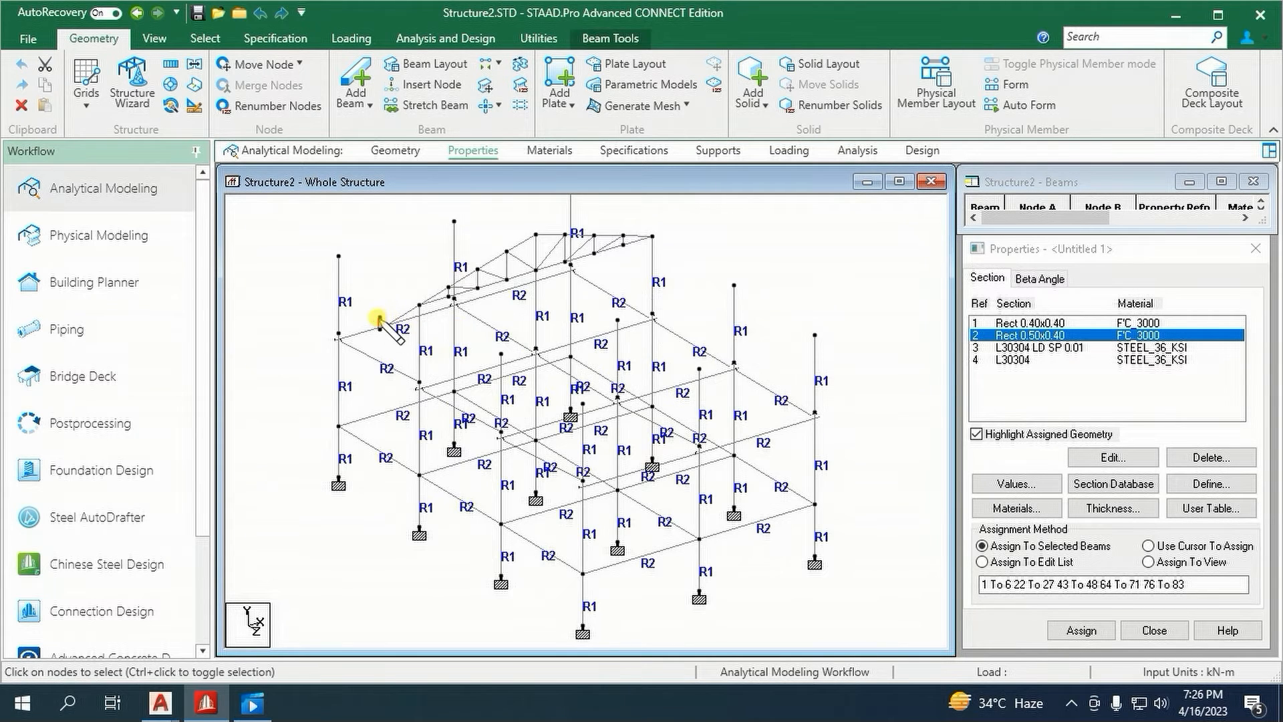
key("Delete")
left_click(698, 393)
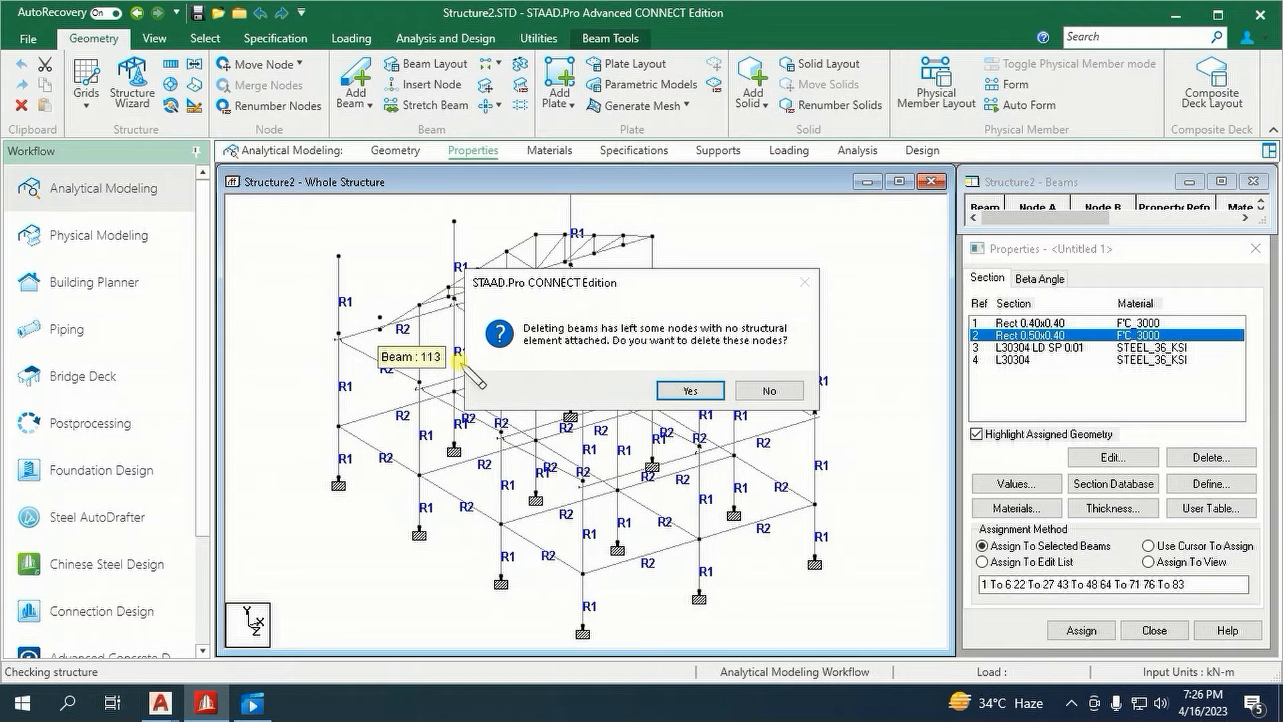
left_click(709, 395)
- Mirror the overhang member as a copy about the Y-Z plane through ridge node 58, at X = 5 m
left_click(391, 302)
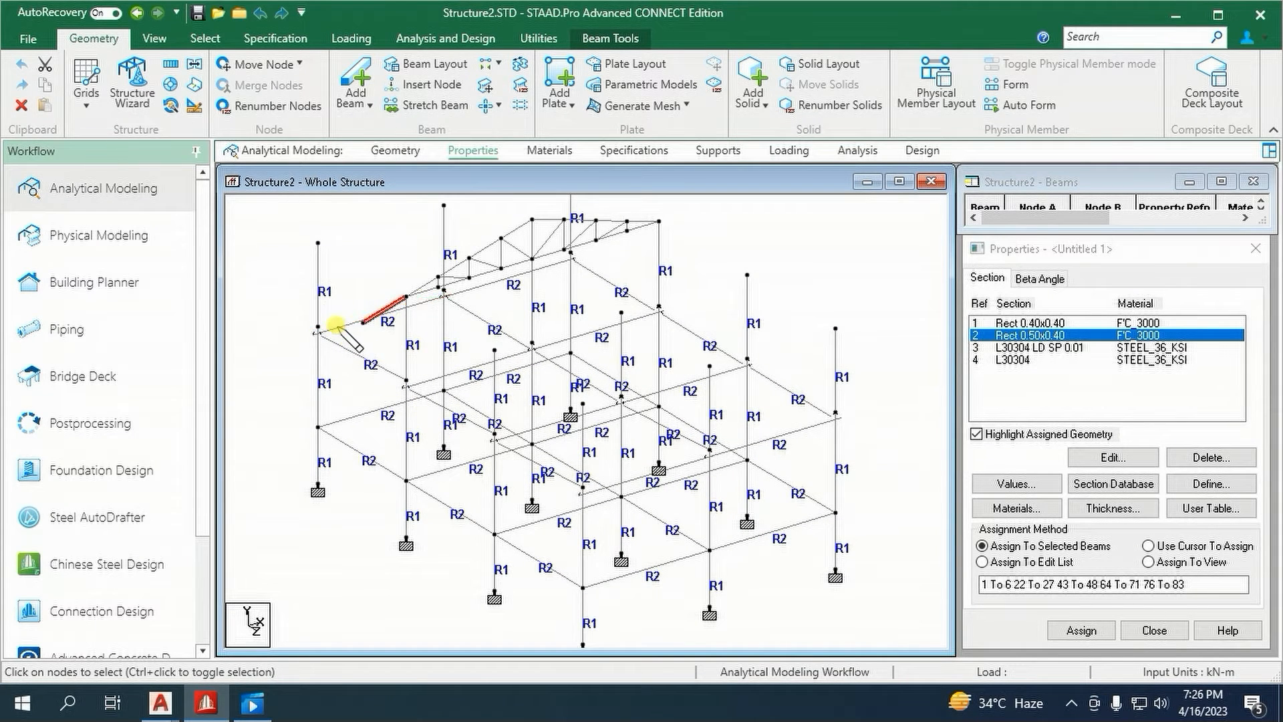
left_click(195, 64)
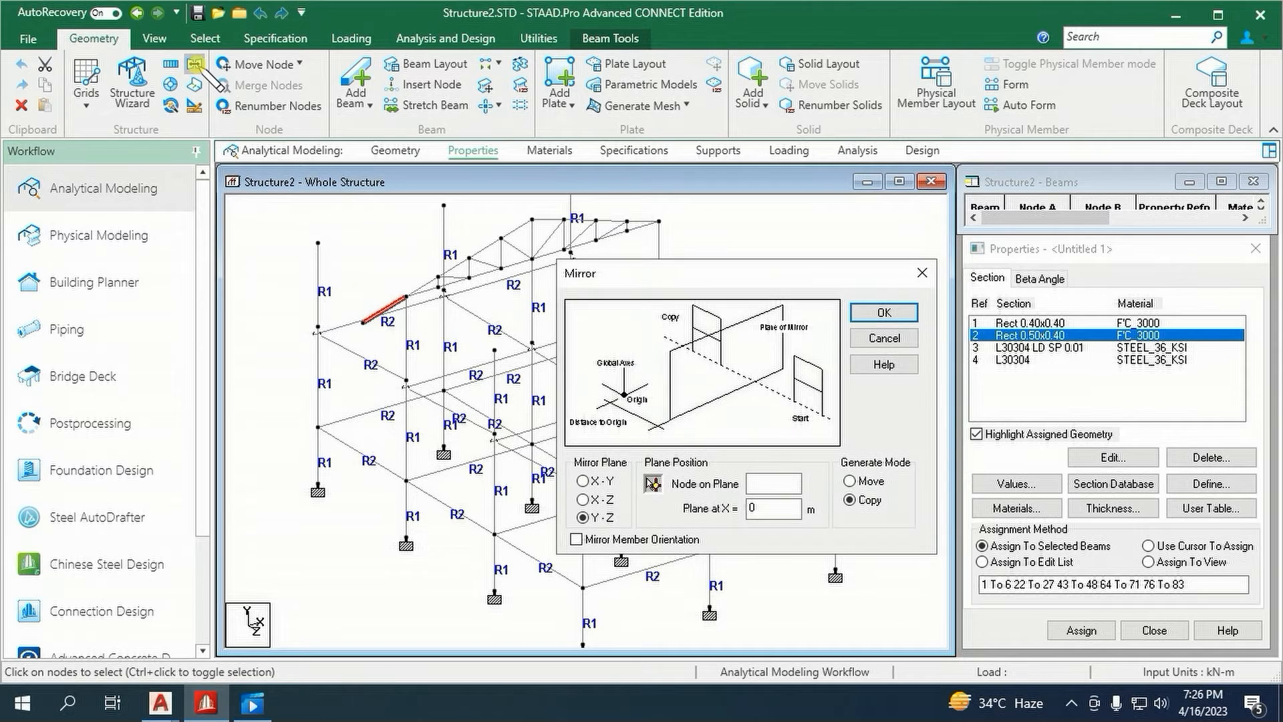
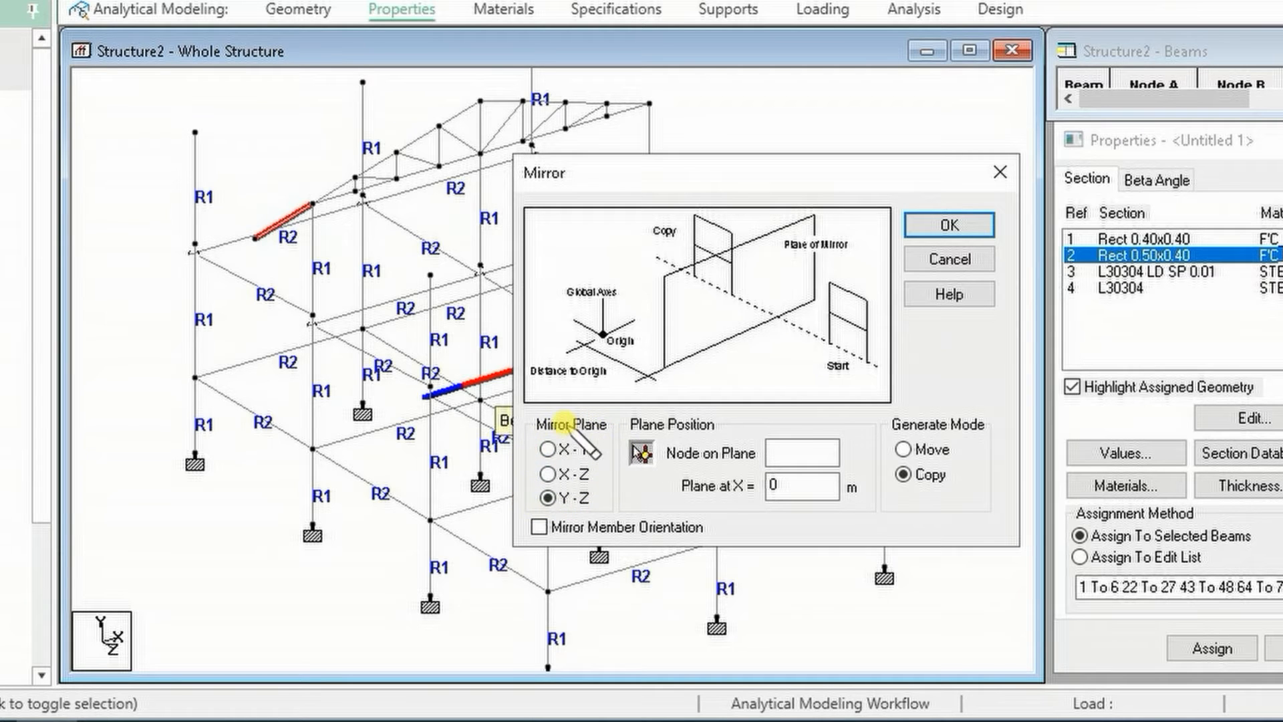
left_click_drag(644, 178, 862, 180)
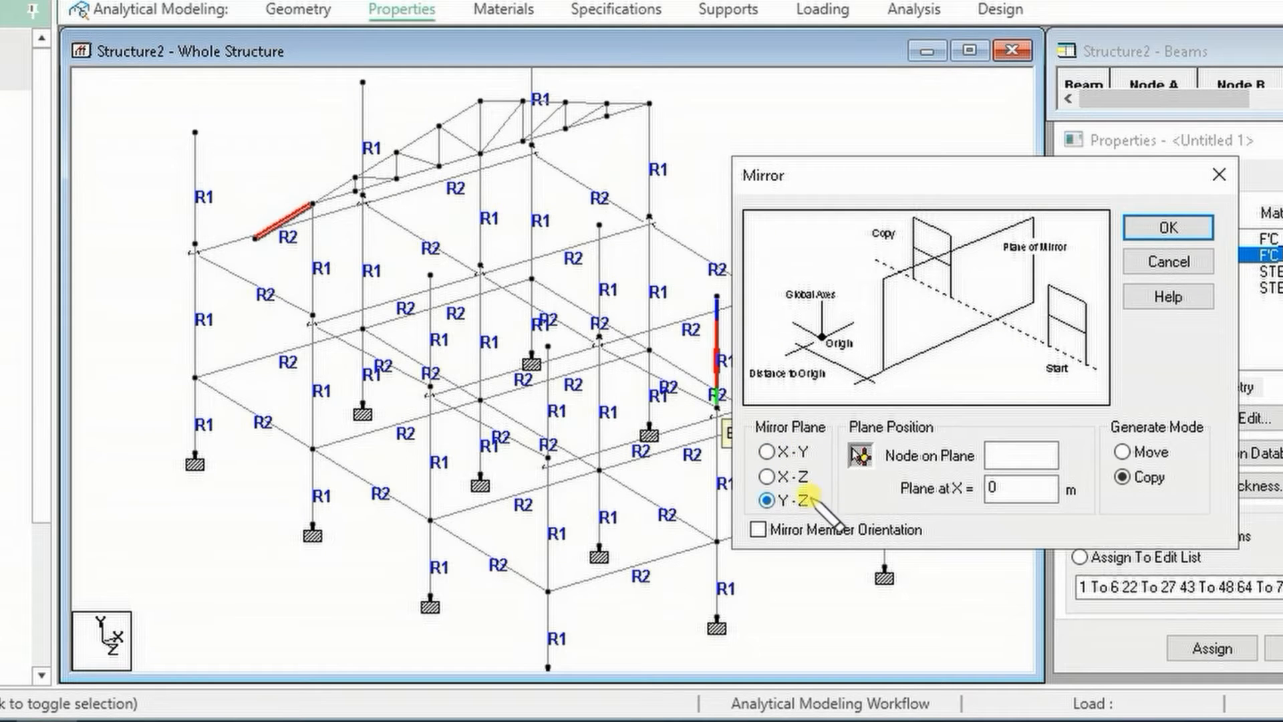
left_click(860, 454)
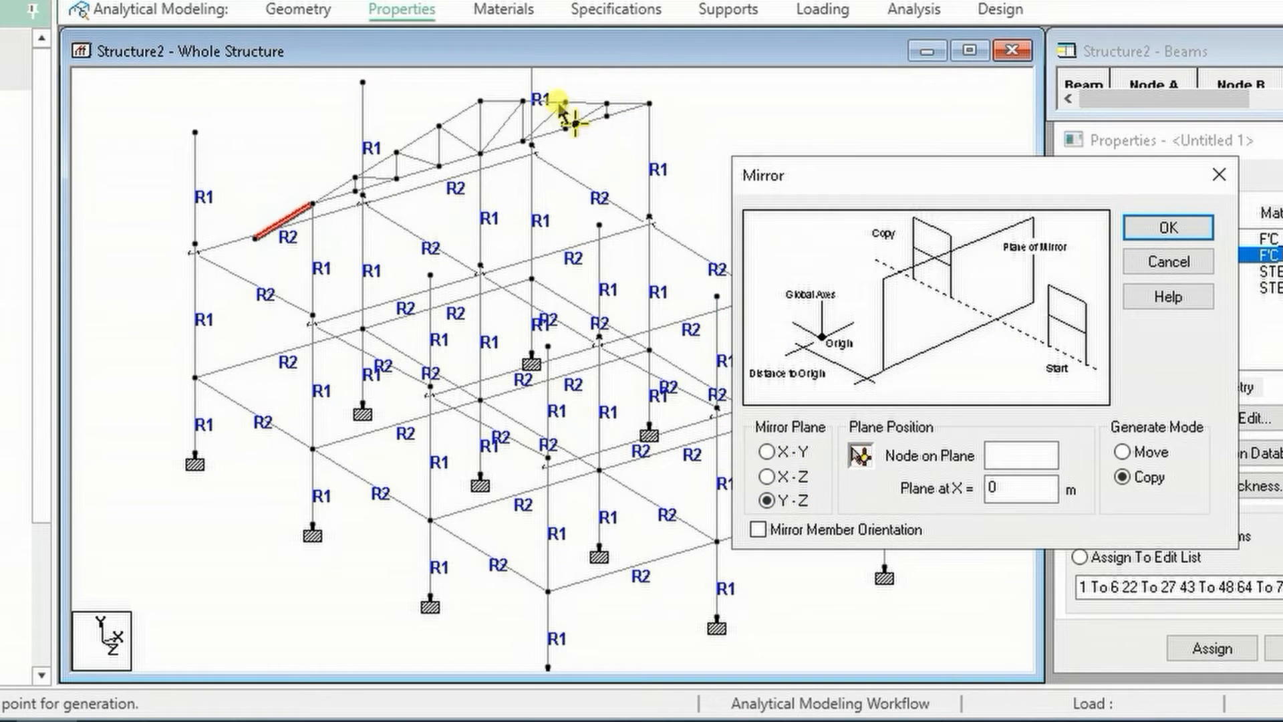
left_click(484, 107)
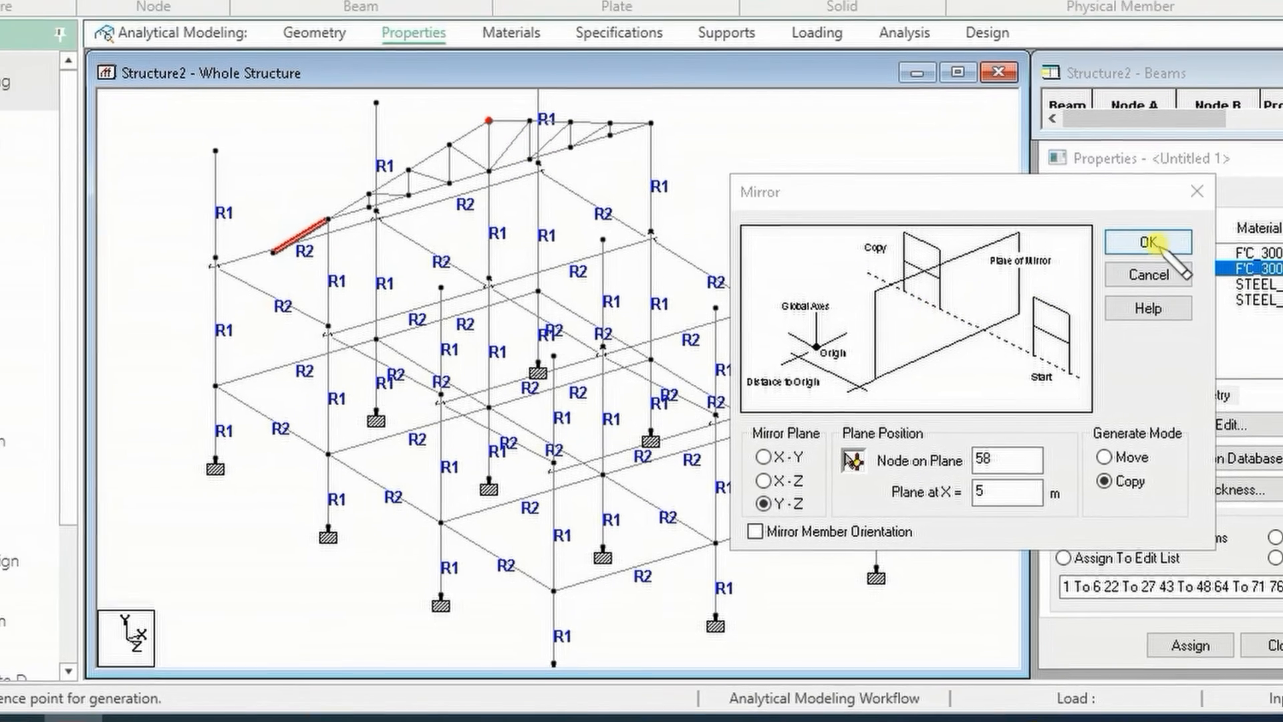
left_click(1168, 228)
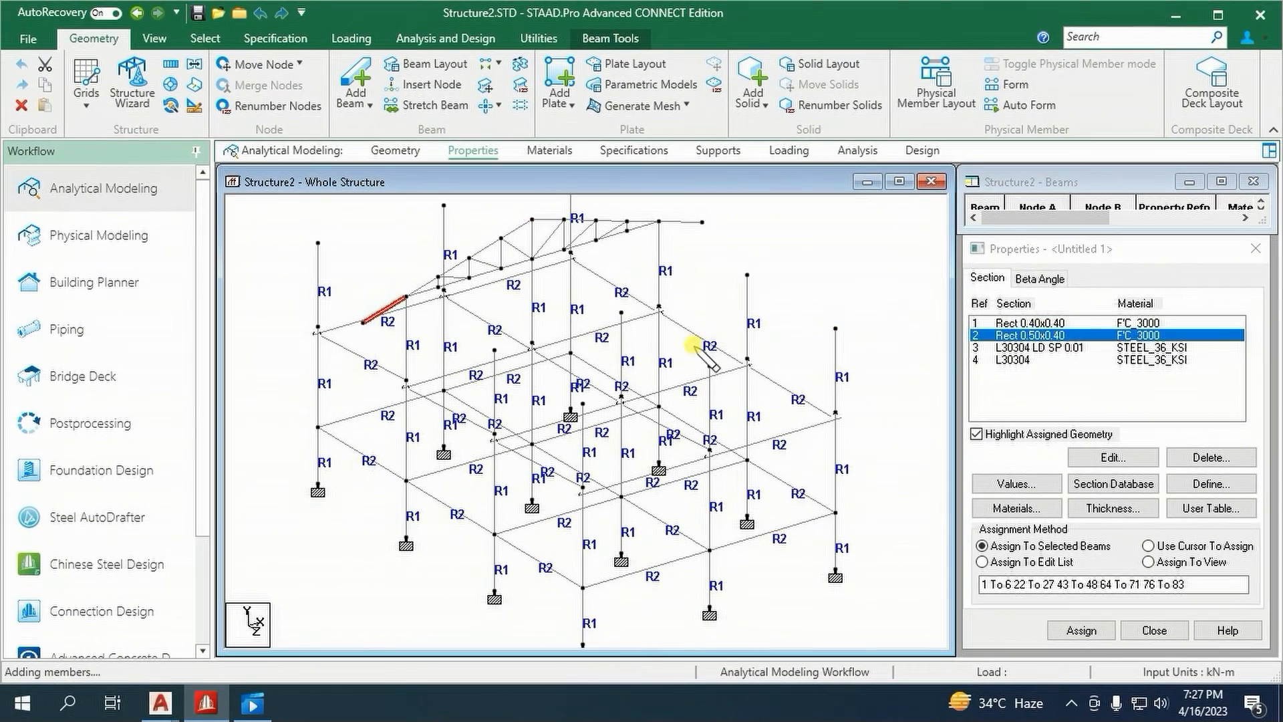
scroll(652, 467, "down", 1)
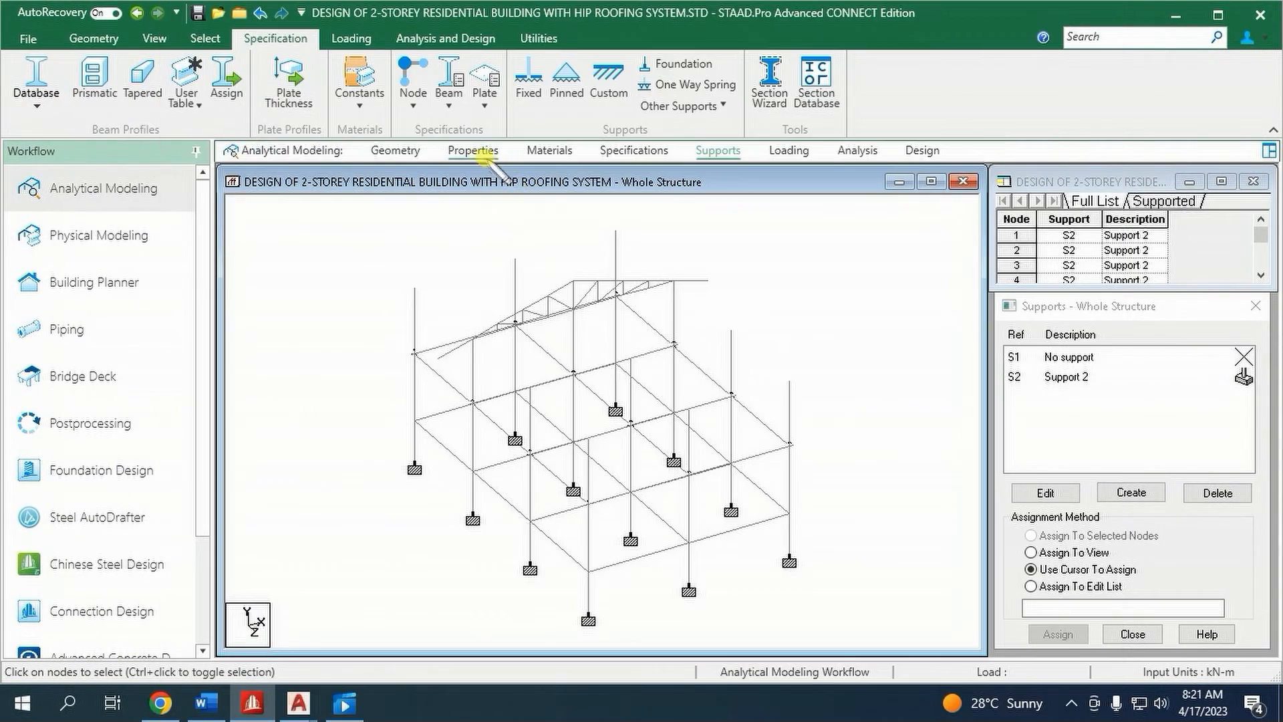
- Select all beams with a missing section property and isolate them in a new view in the active window
left_click(475, 151)
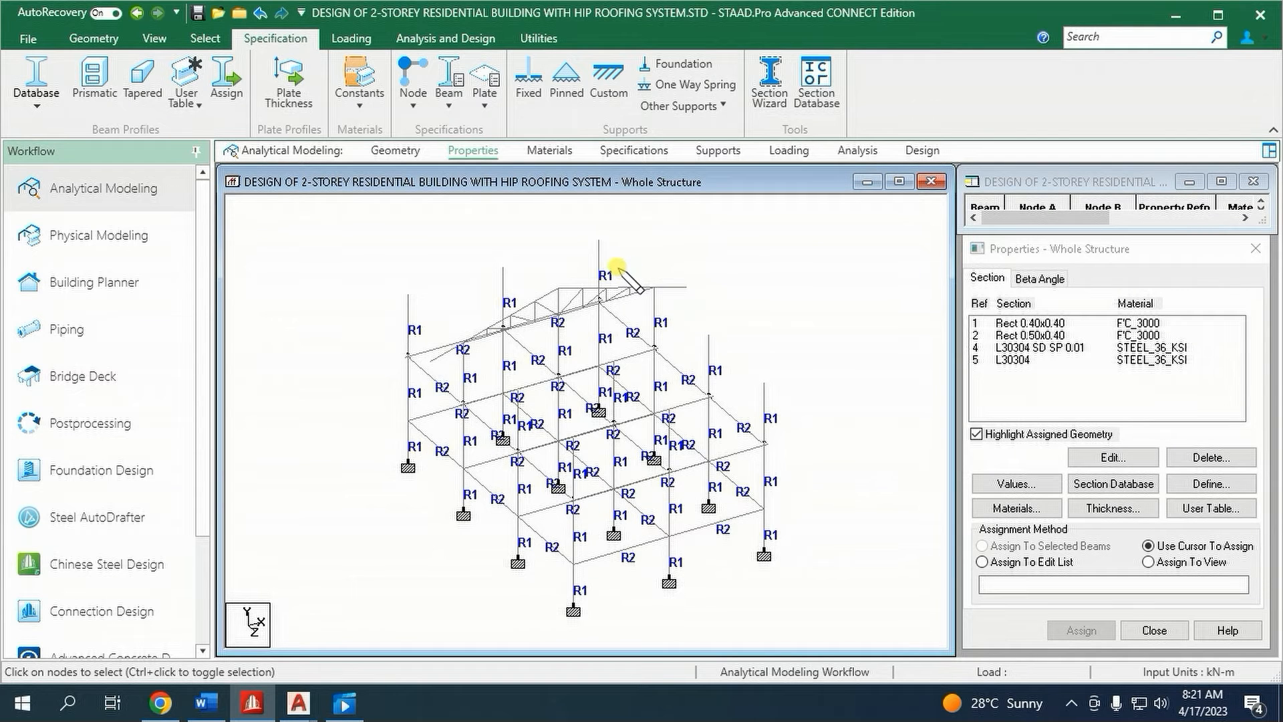
left_click(205, 38)
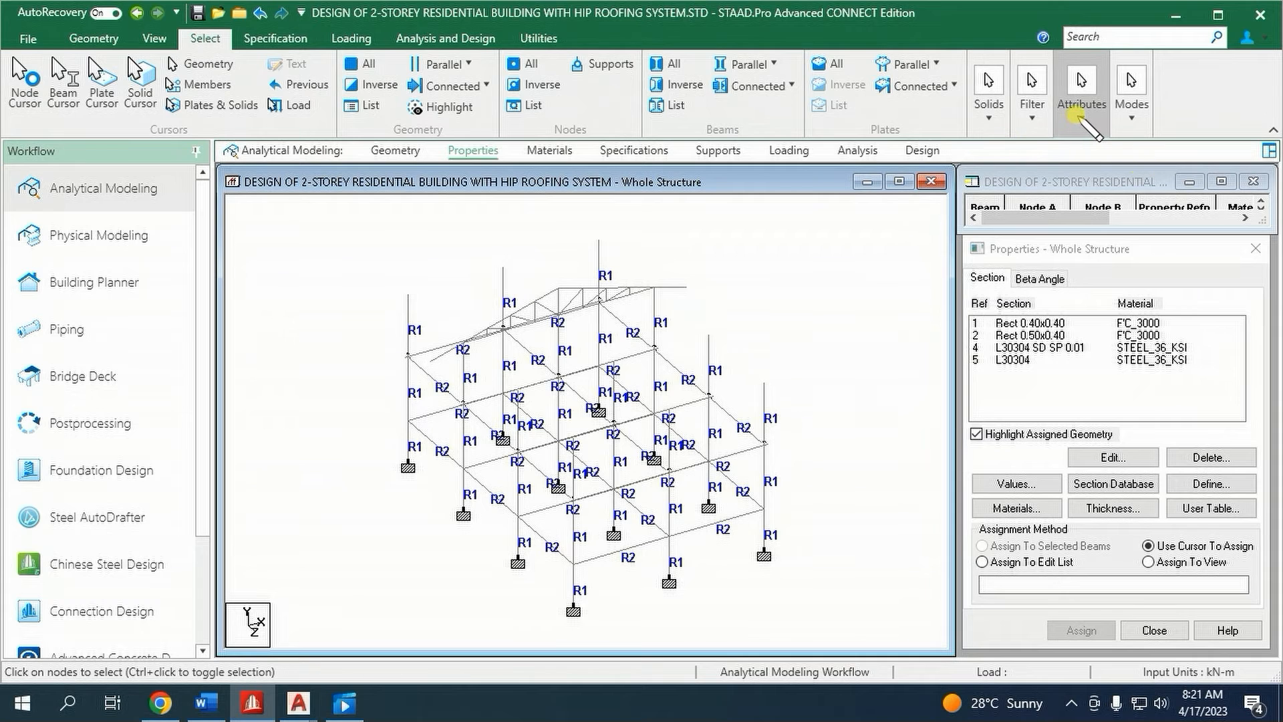
left_click(1077, 119)
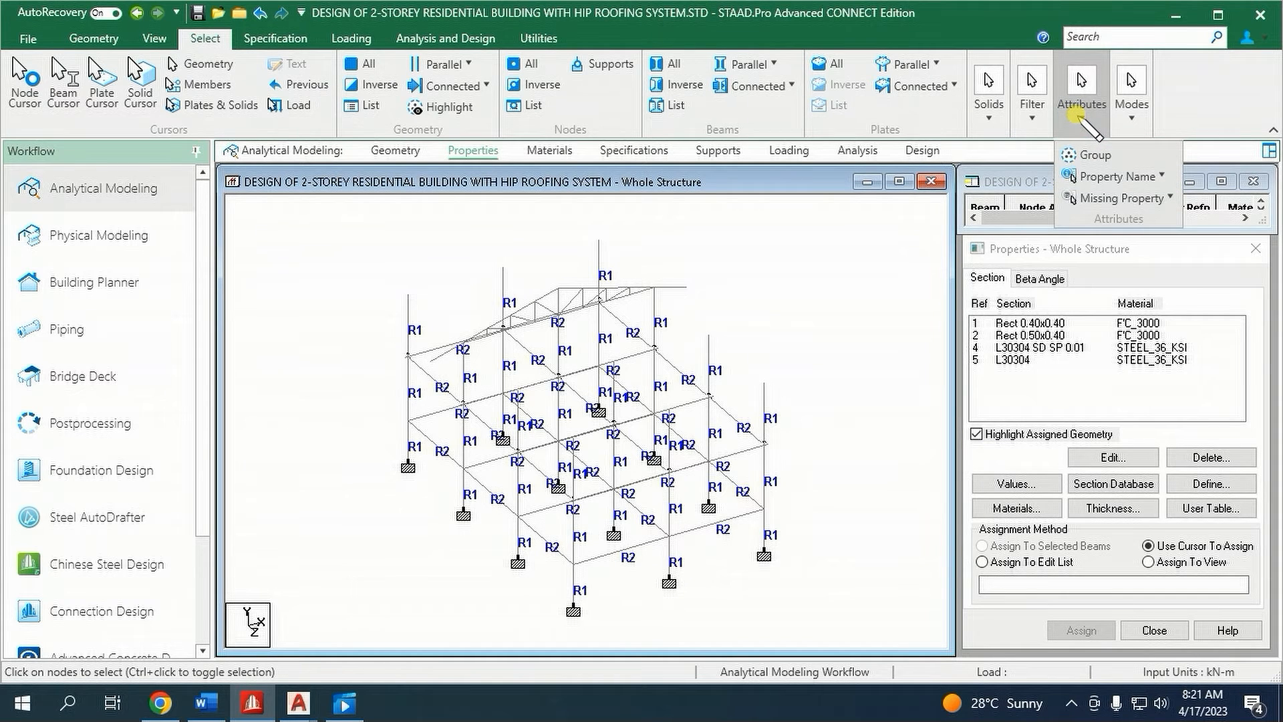
left_click(1128, 198)
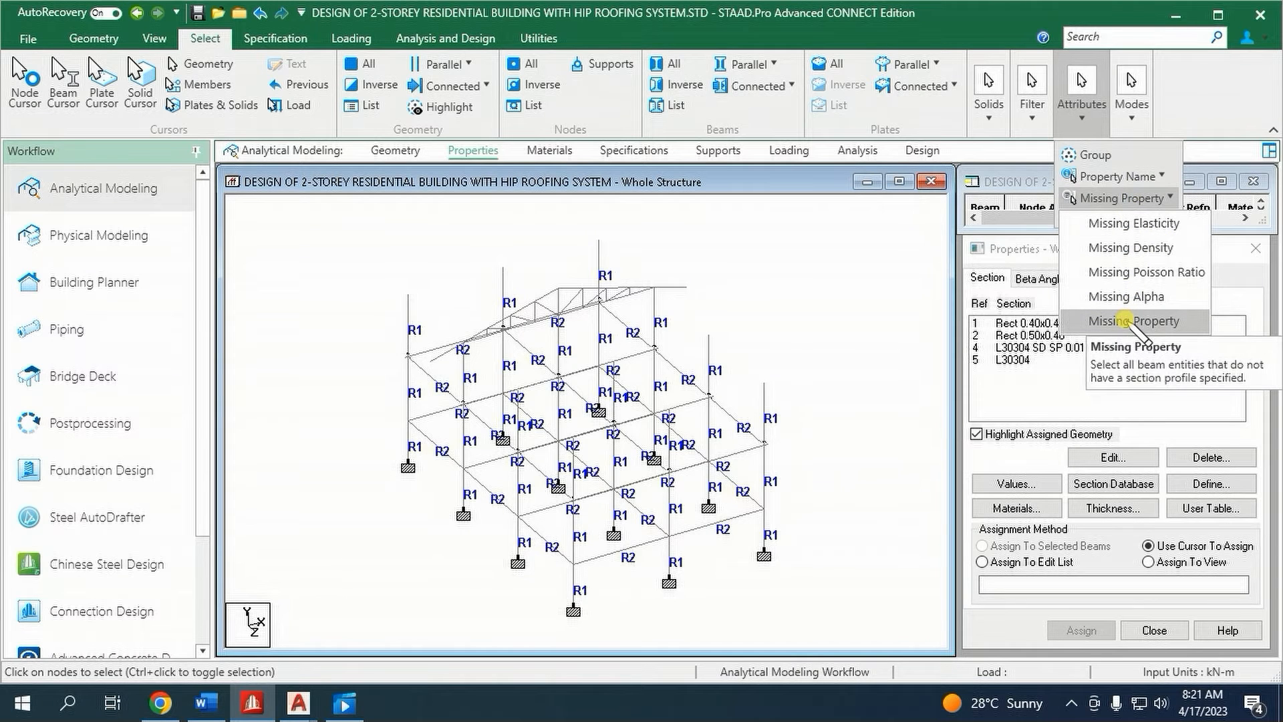
left_click(1129, 320)
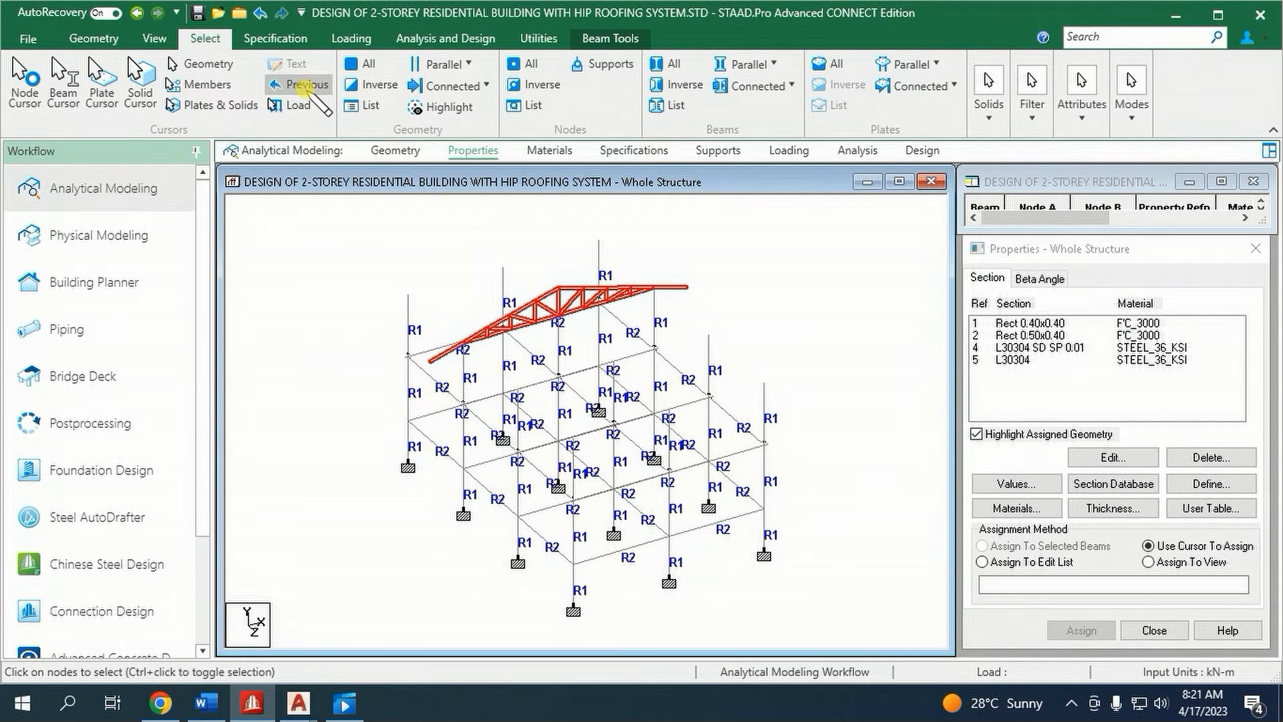
left_click(154, 38)
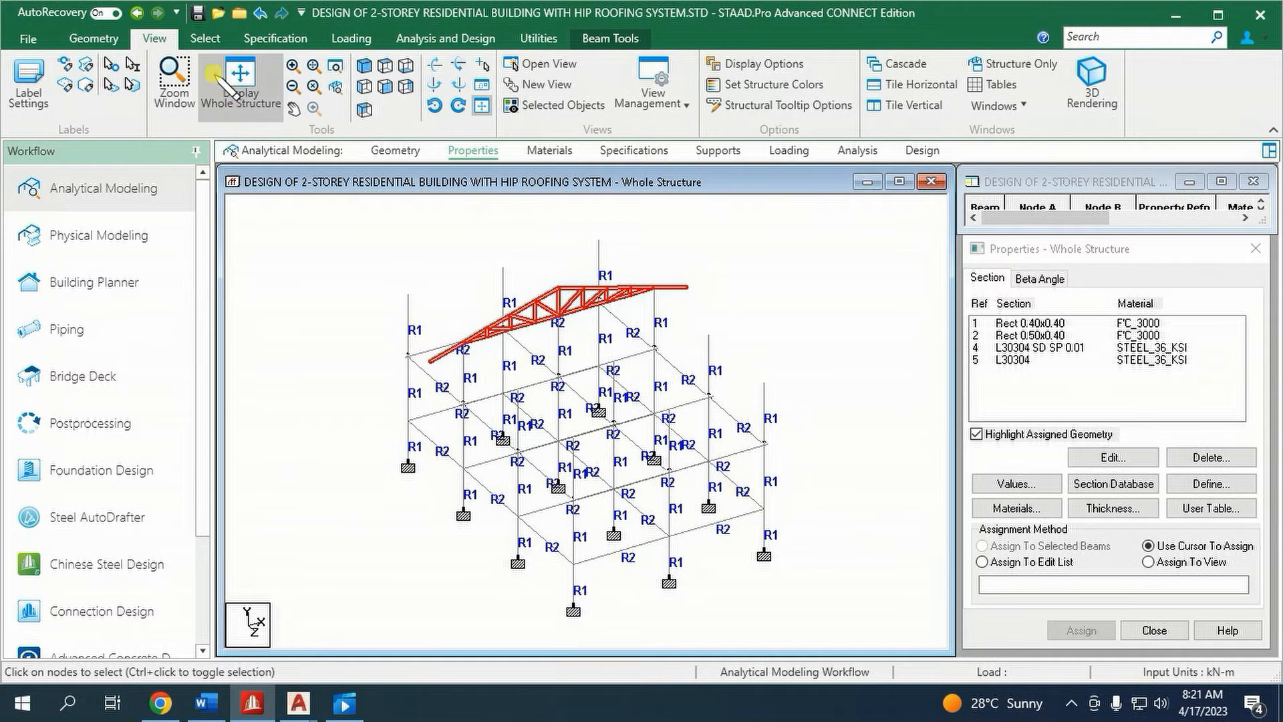
left_click(547, 84)
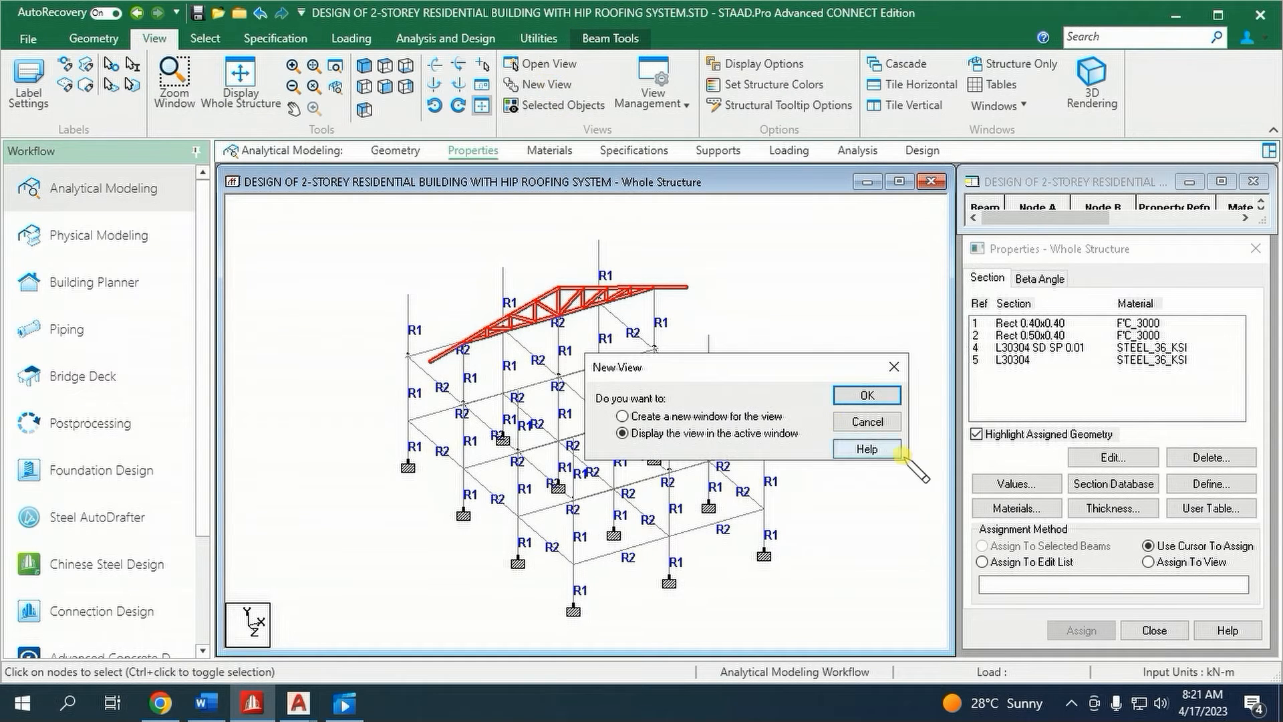
left_click(867, 397)
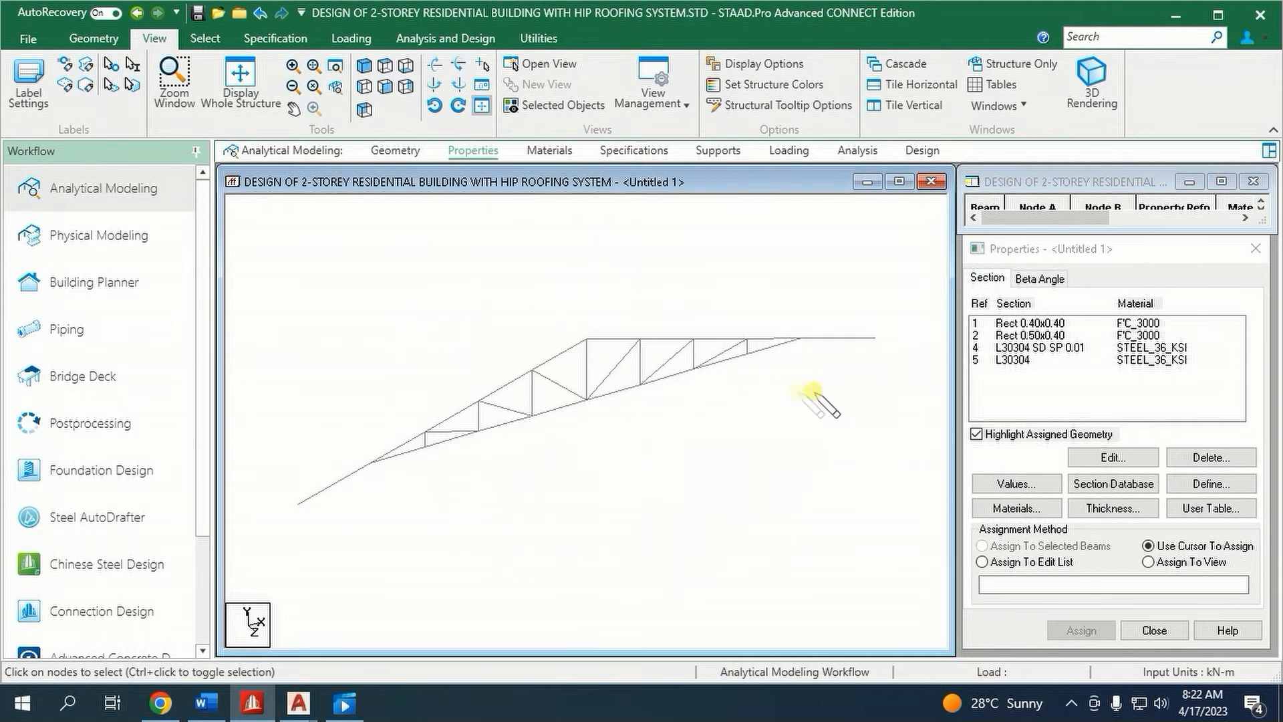
- Assign section L30304 SD SP 0.01 to the truss's sloping top chords, including the overhangs, and all members parallel to X
left_click(386, 87)
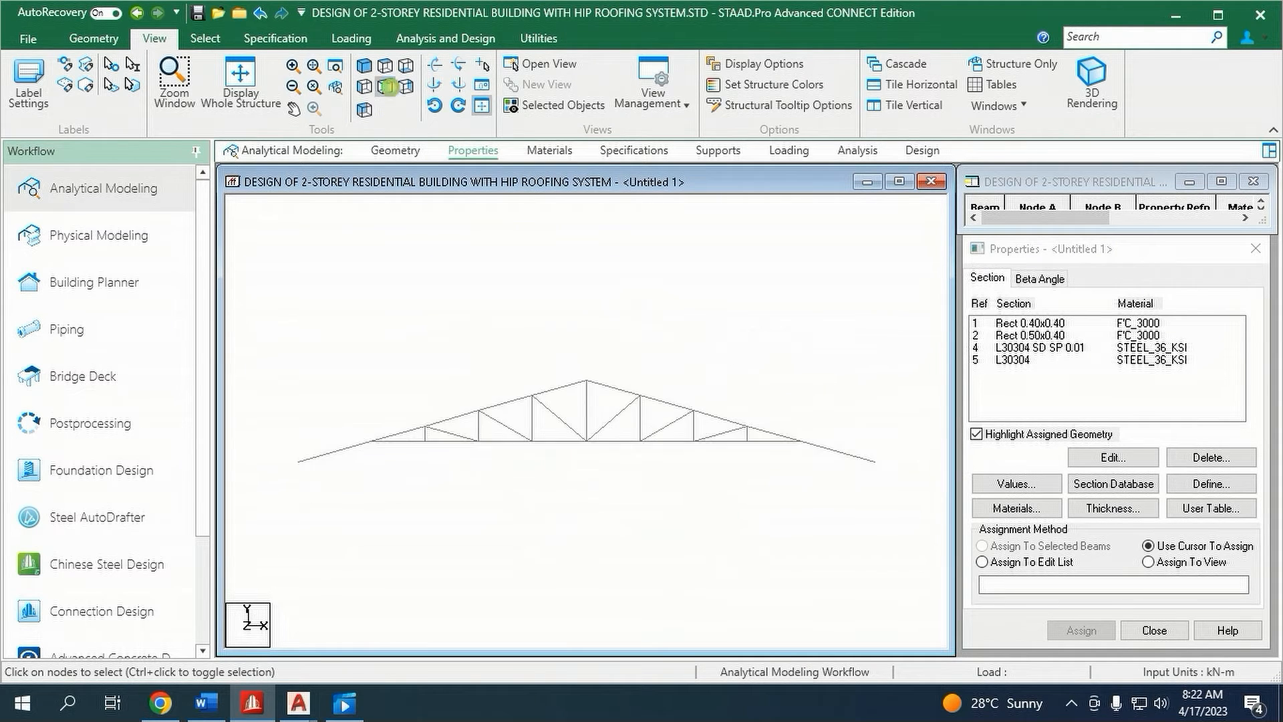
left_click(1033, 348)
mouse_move(352, 453)
left_mouse_down()
mouse_move(571, 386)
mouse_move(832, 448)
left_mouse_up()
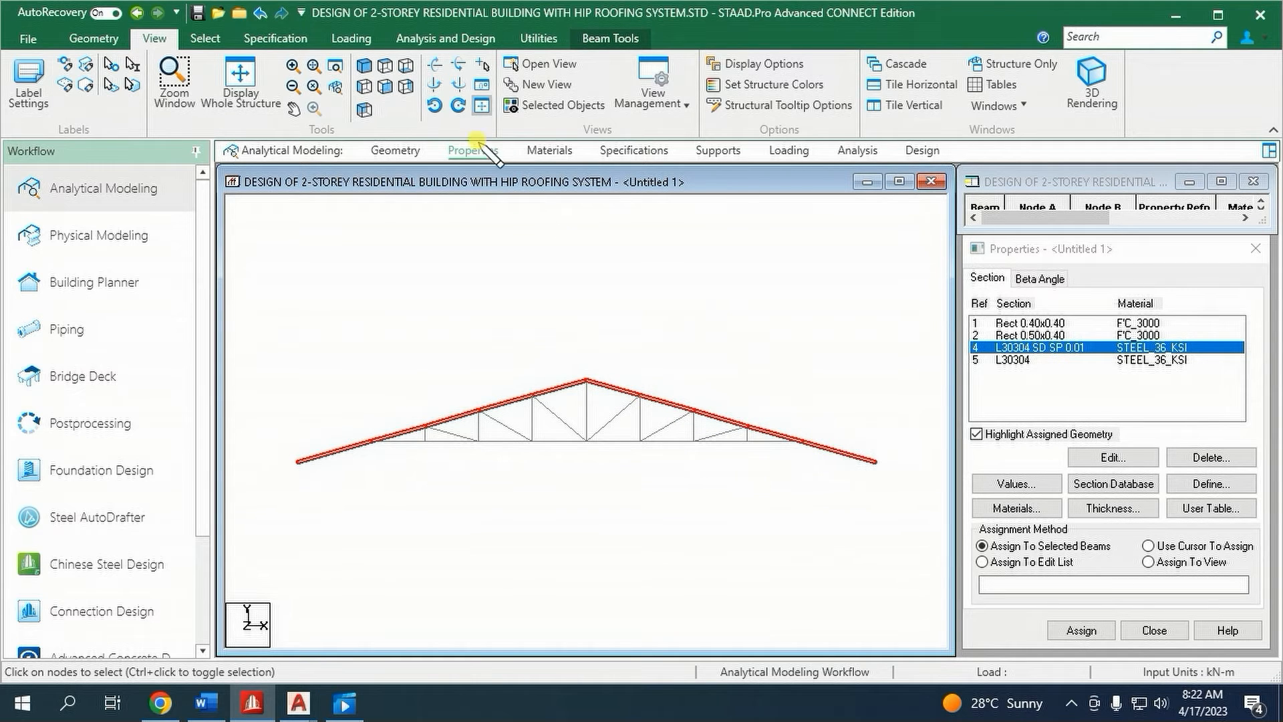
left_click(205, 38)
left_click(773, 63)
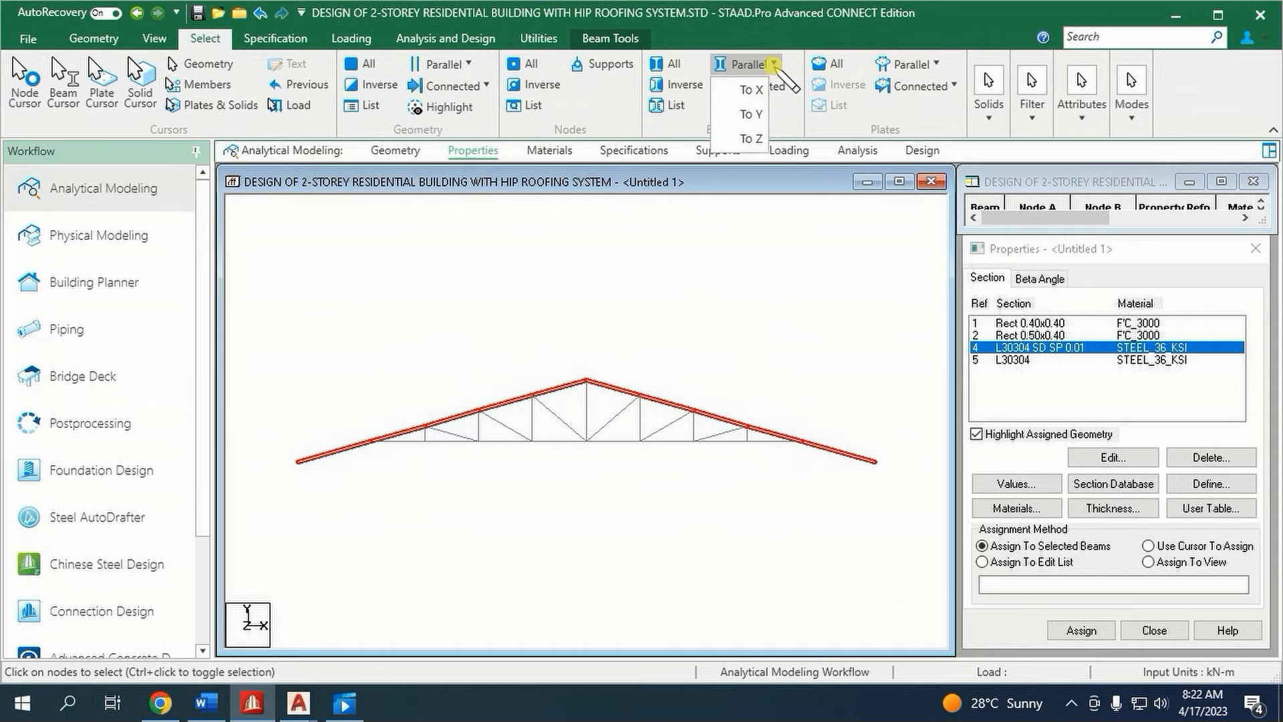
left_click(750, 88)
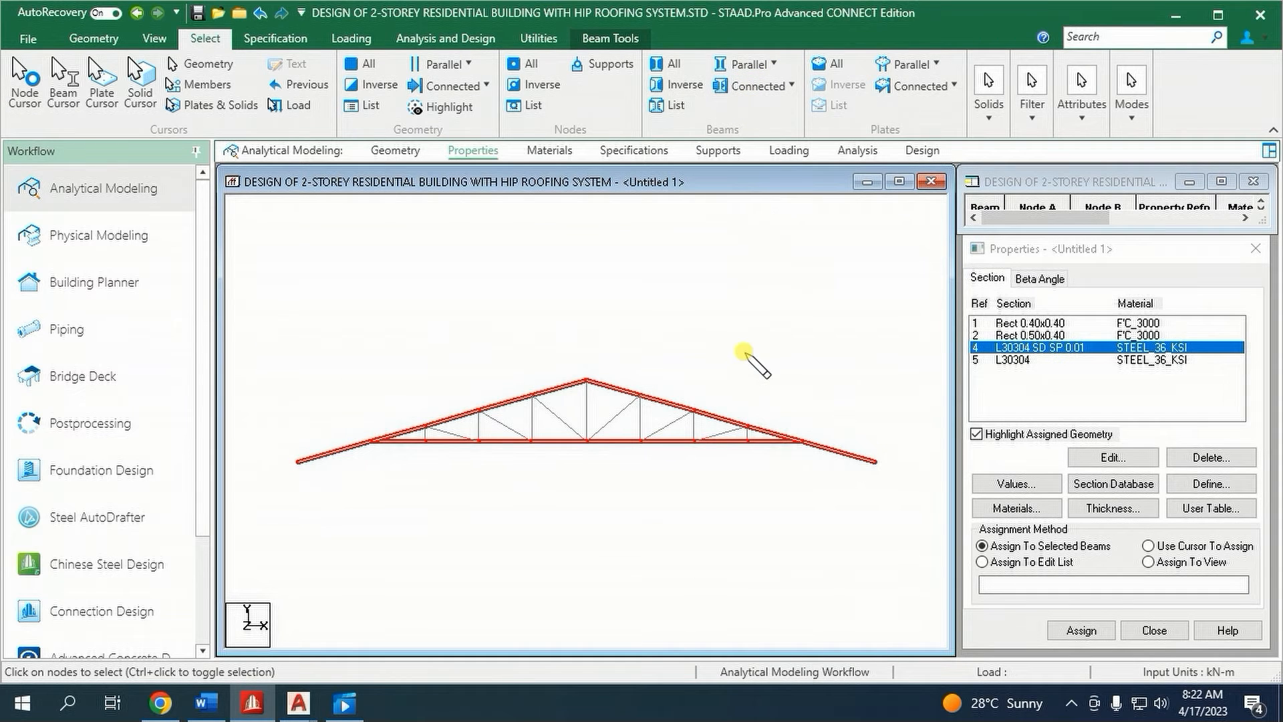
left_click(1081, 629)
left_click(1132, 493)
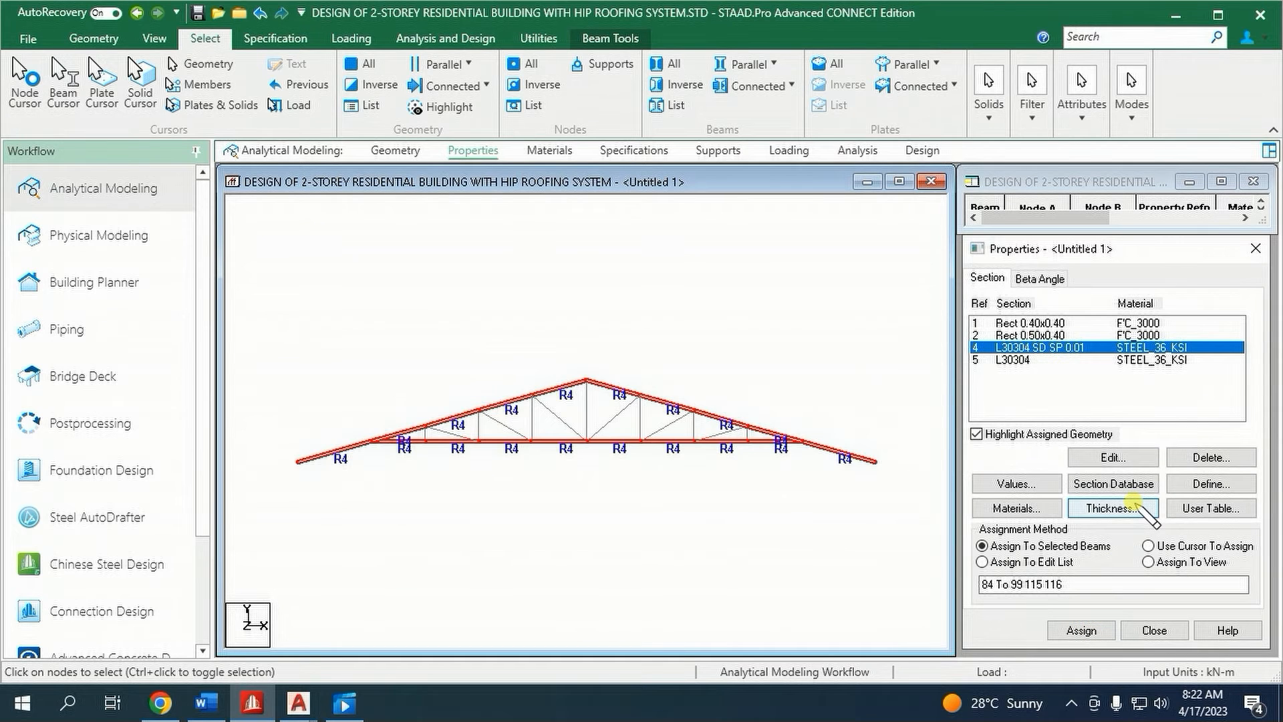
- Assign section L30304 to all vertical and diagonal web members of the truss, selecting them with a line crossing them
left_click(1013, 359)
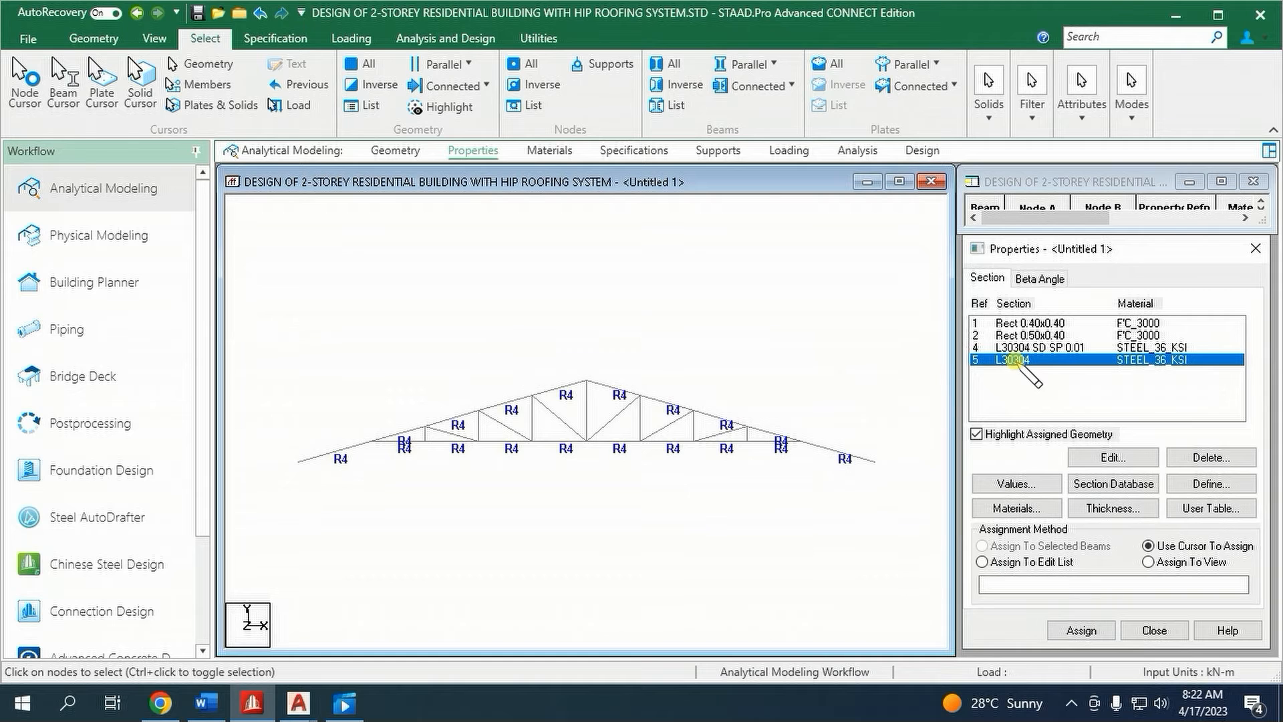
right_click(691, 301)
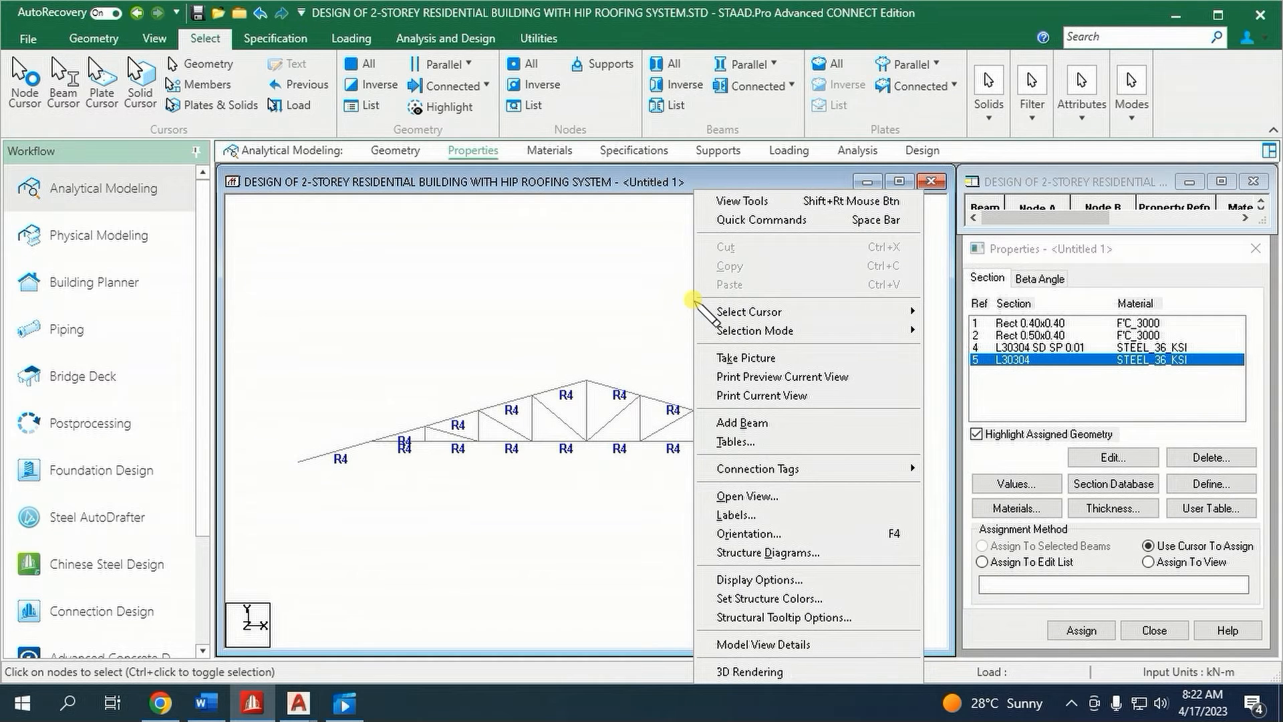
mouse_move(706, 331)
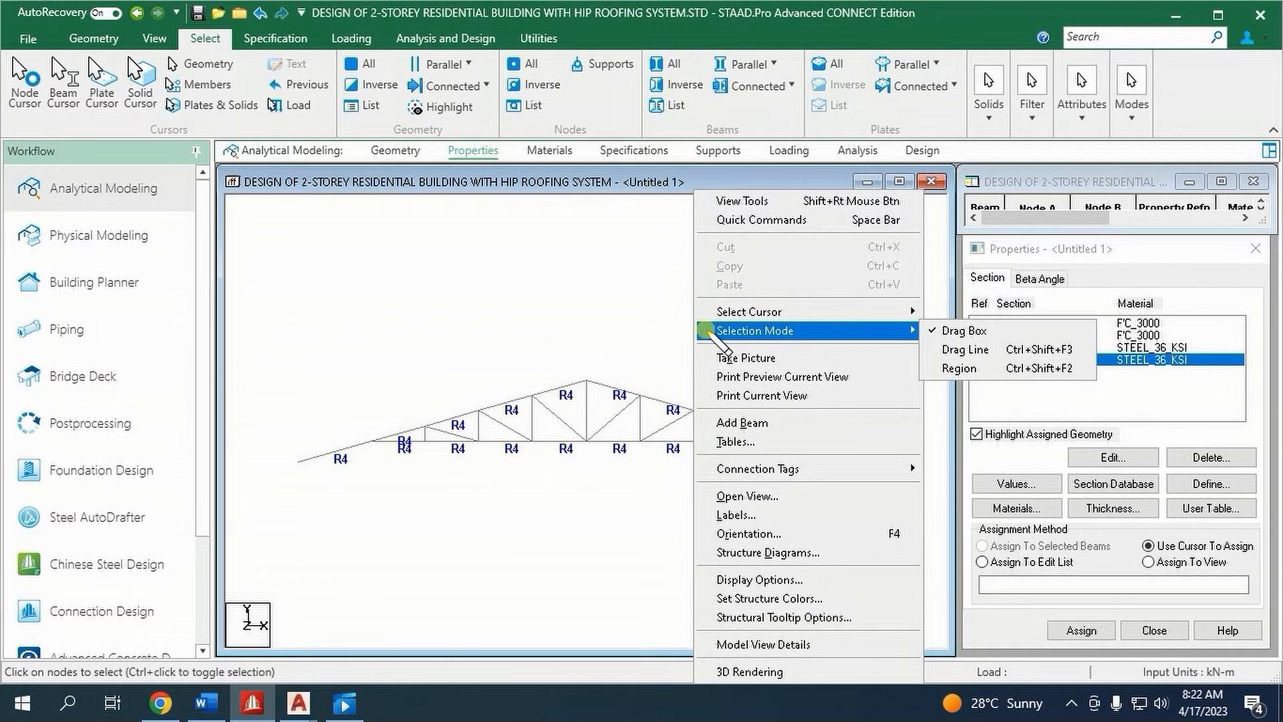
left_click(963, 349)
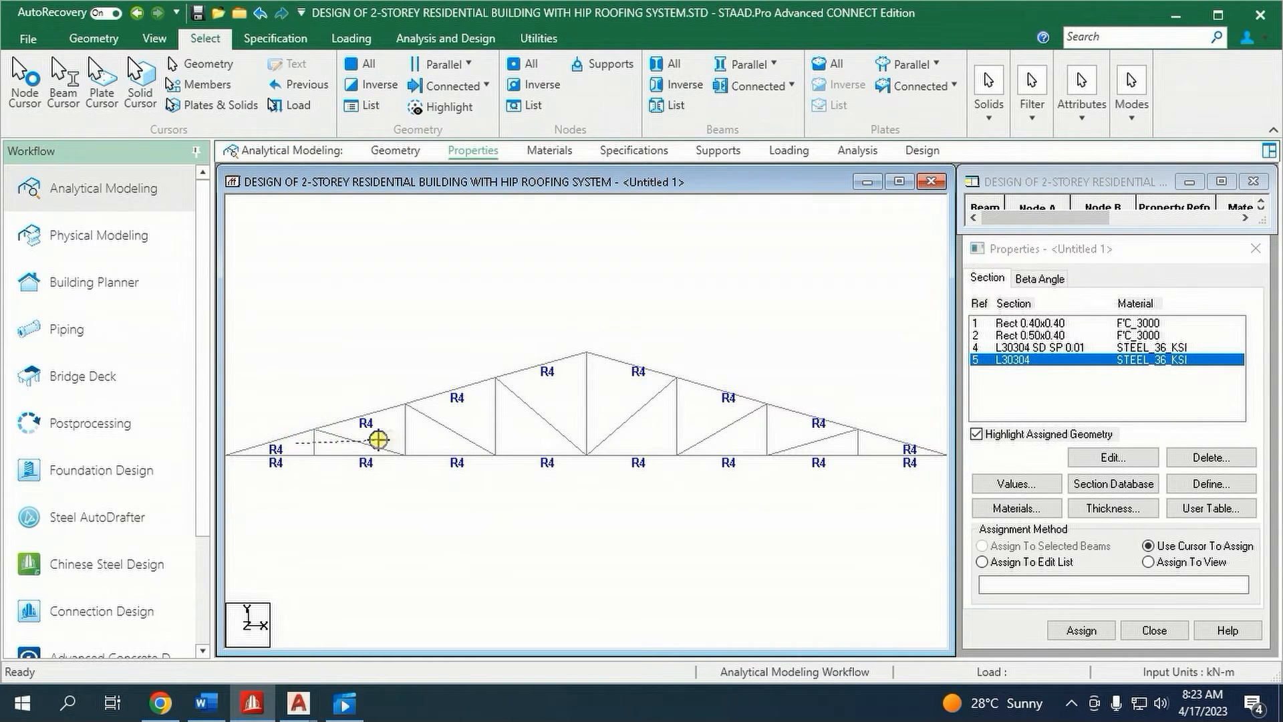
left_click_drag(378, 440, 875, 446)
left_click(1081, 631)
left_click(1137, 509)
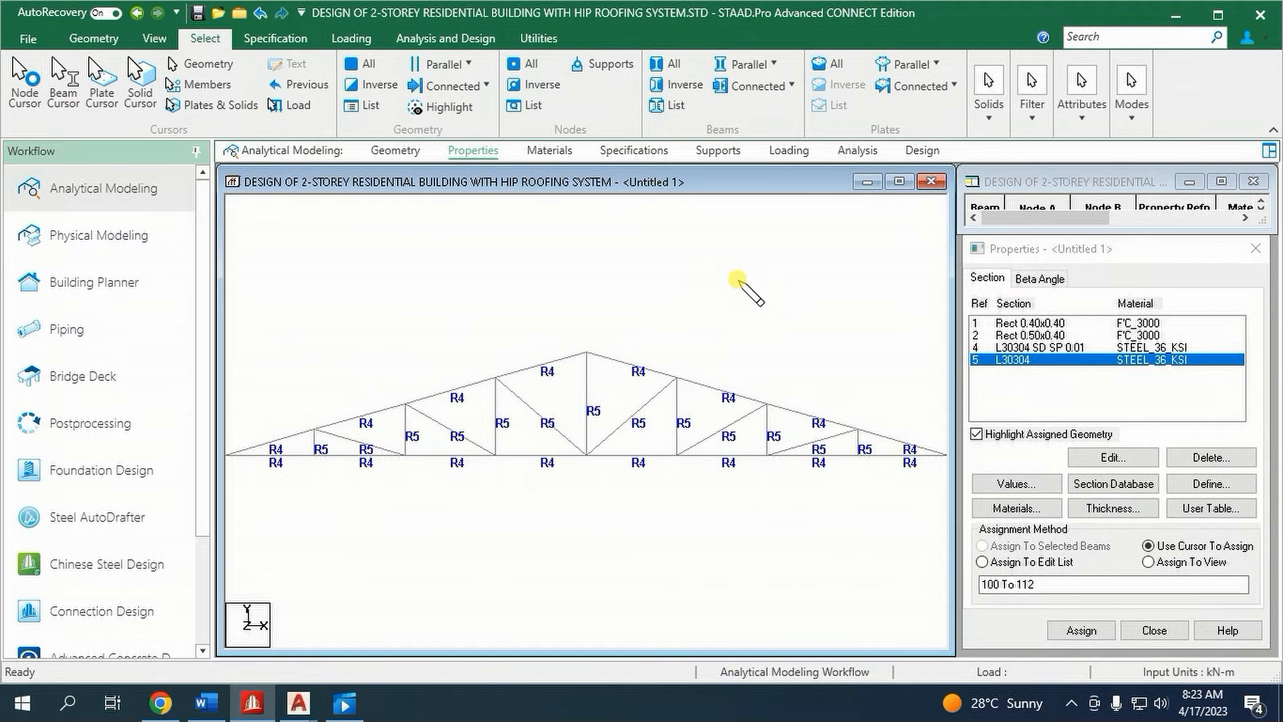
- Copy the entire truss, box-selected with its overhangs, by translational repeat along global Z with 3 steps at 2.333 m spacing
scroll(588, 299, "down", 3)
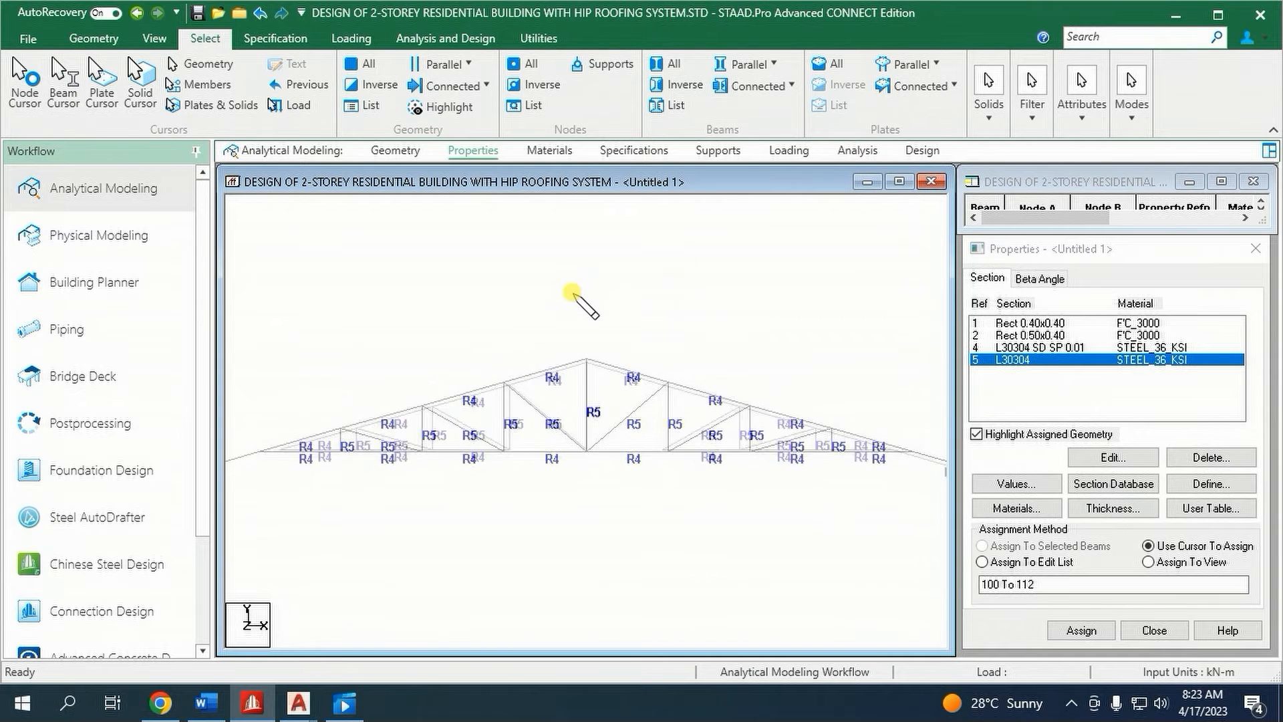
scroll(408, 311, "down", 3)
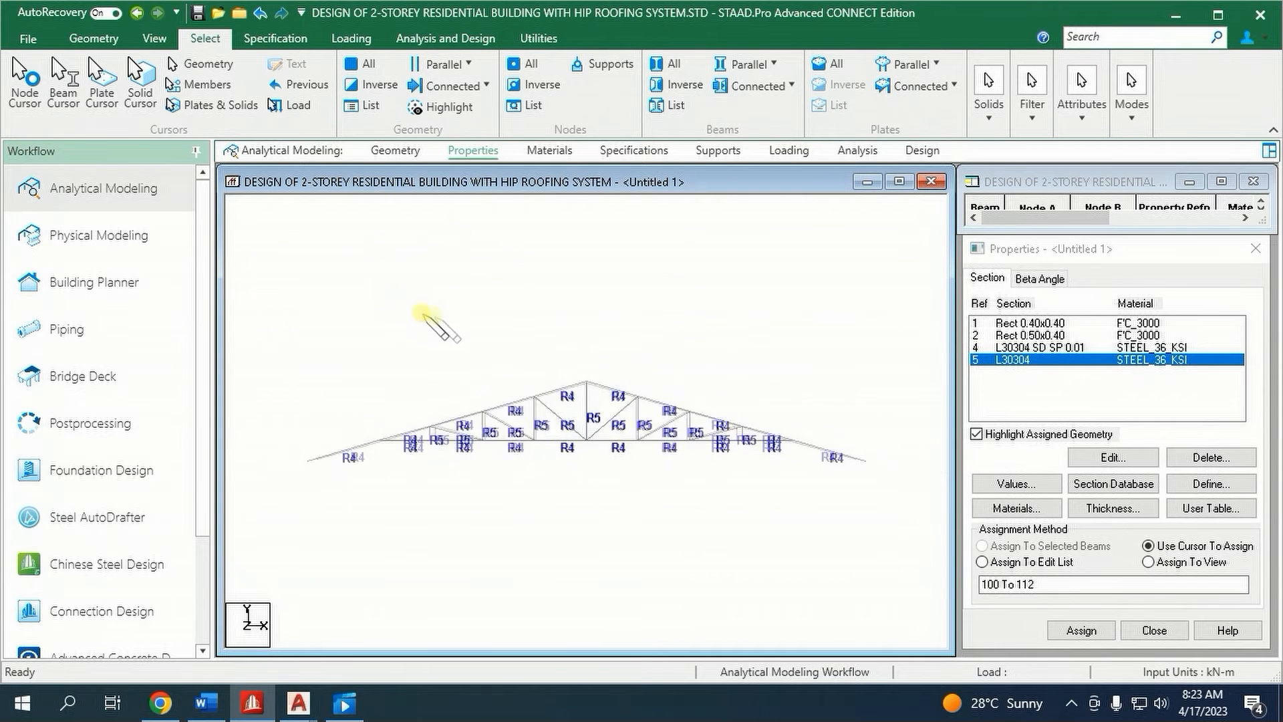
right_click(470, 314)
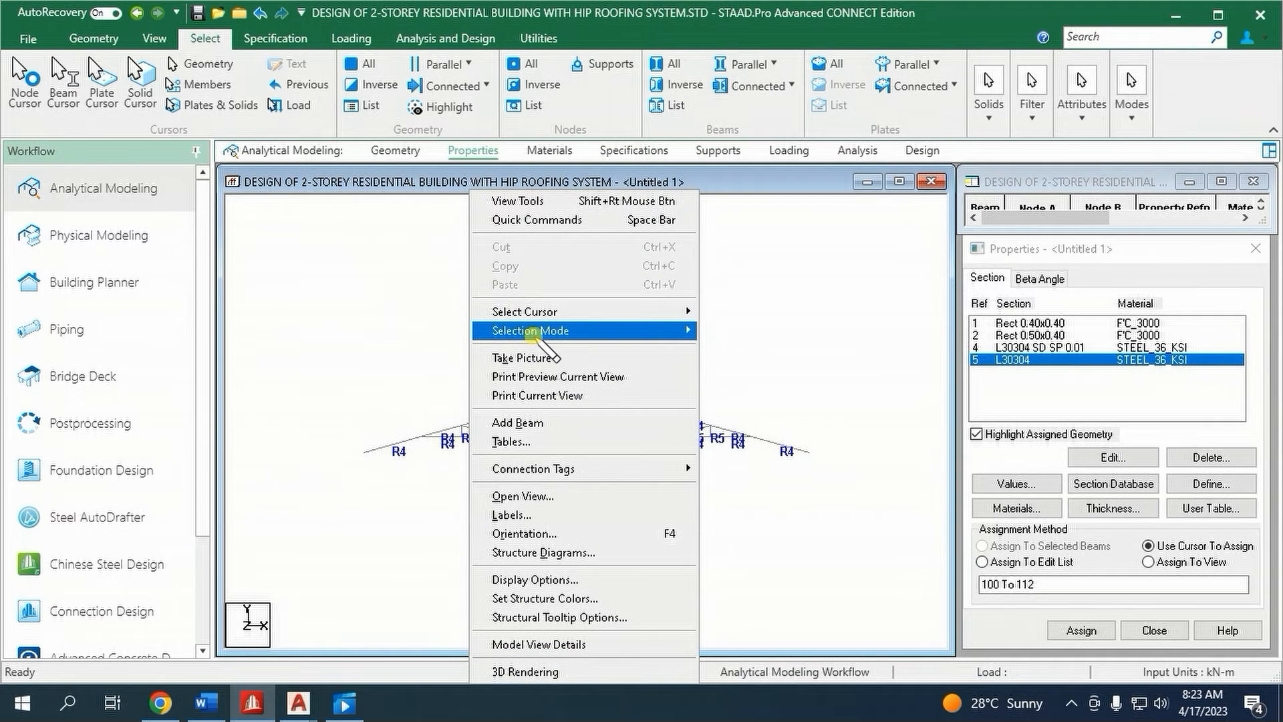
left_click(715, 328)
left_click_drag(306, 345, 862, 531)
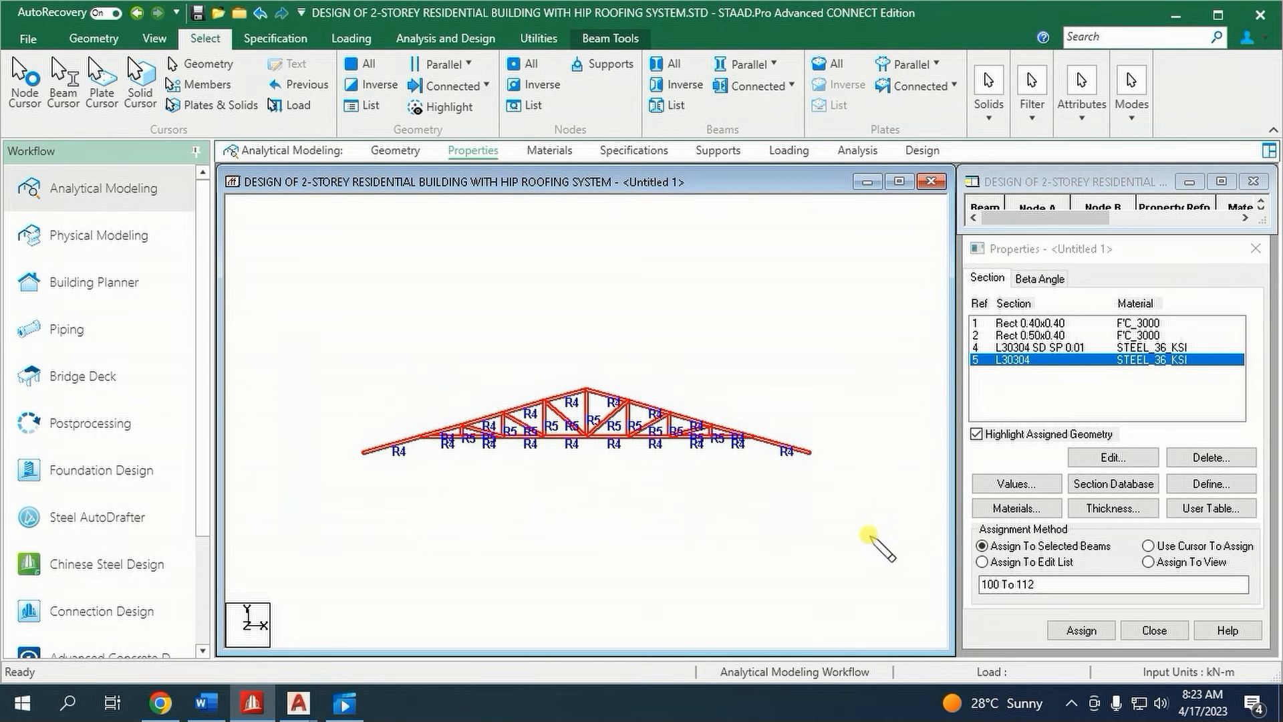
left_click(94, 39)
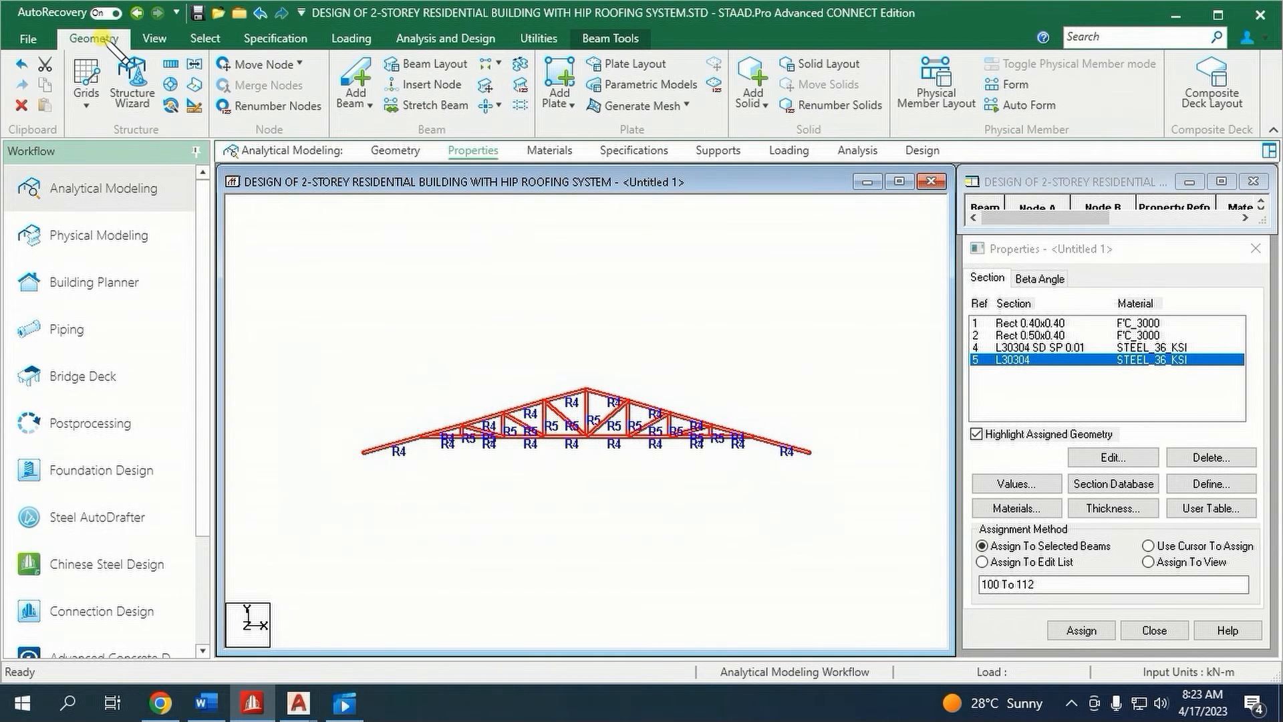
left_click(171, 65)
left_click_drag(650, 304, 543, 251)
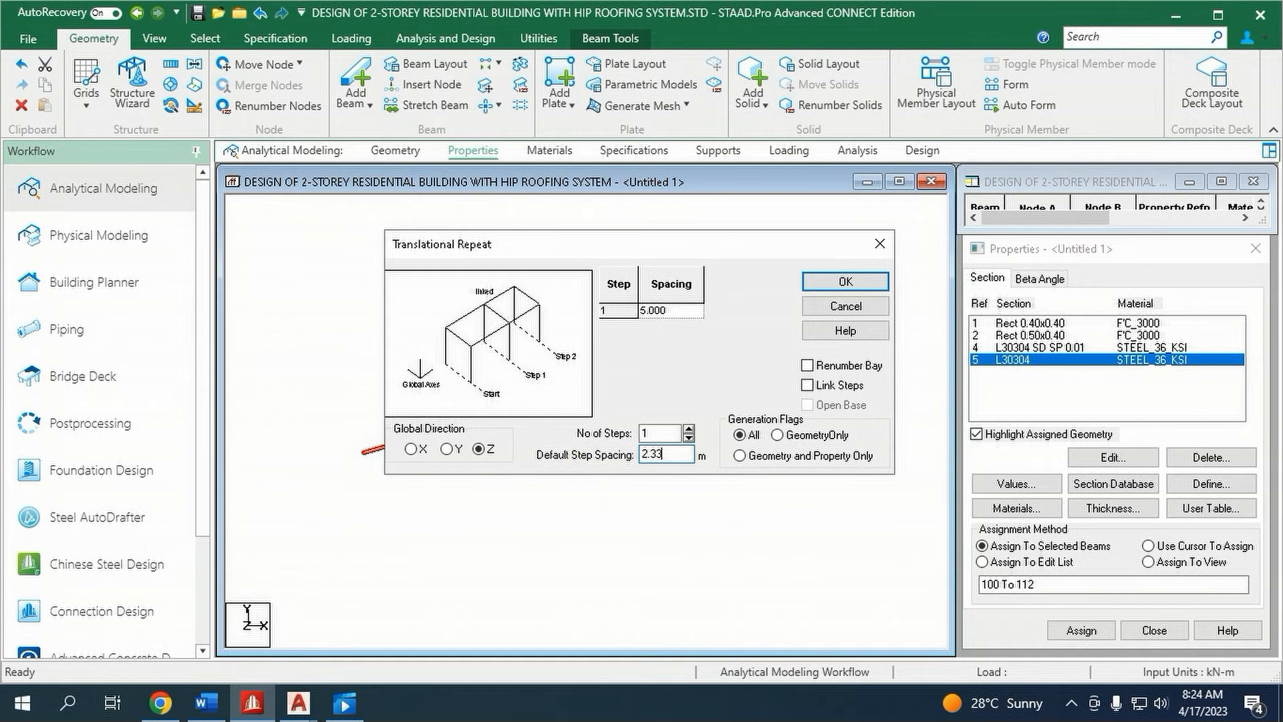
double_click(648, 433)
type("3")
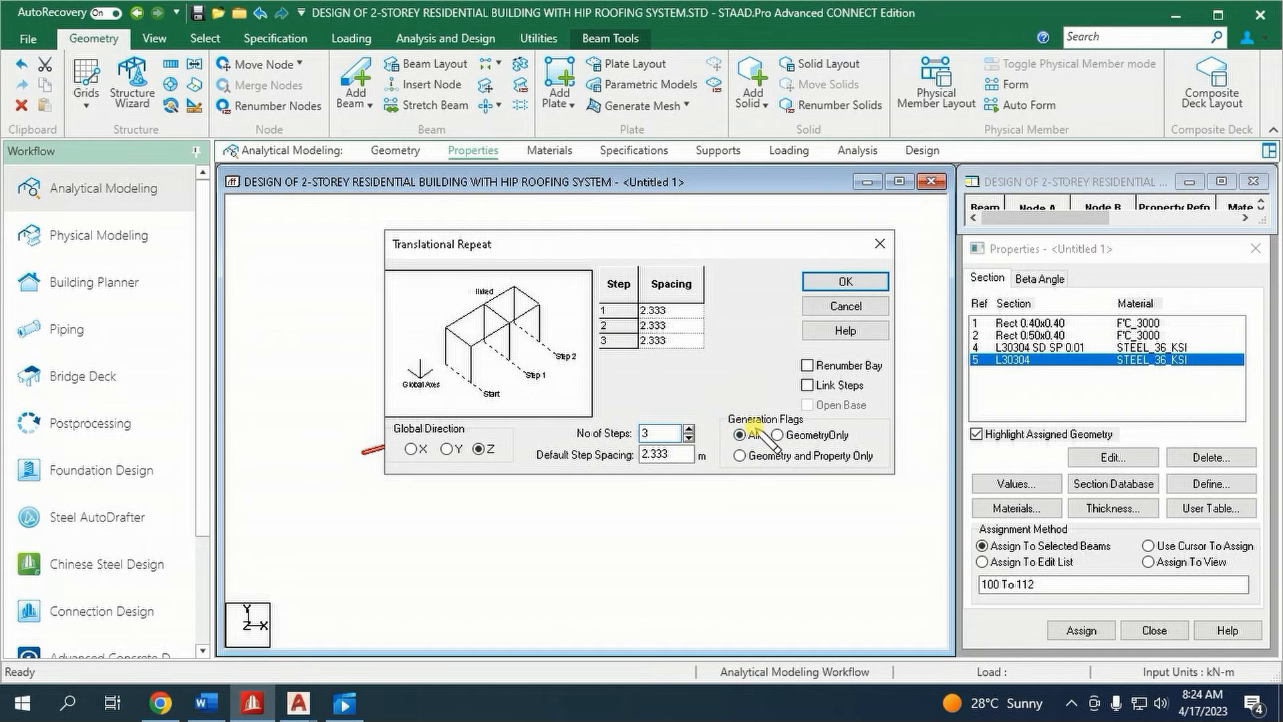
left_click_drag(735, 244, 996, 306)
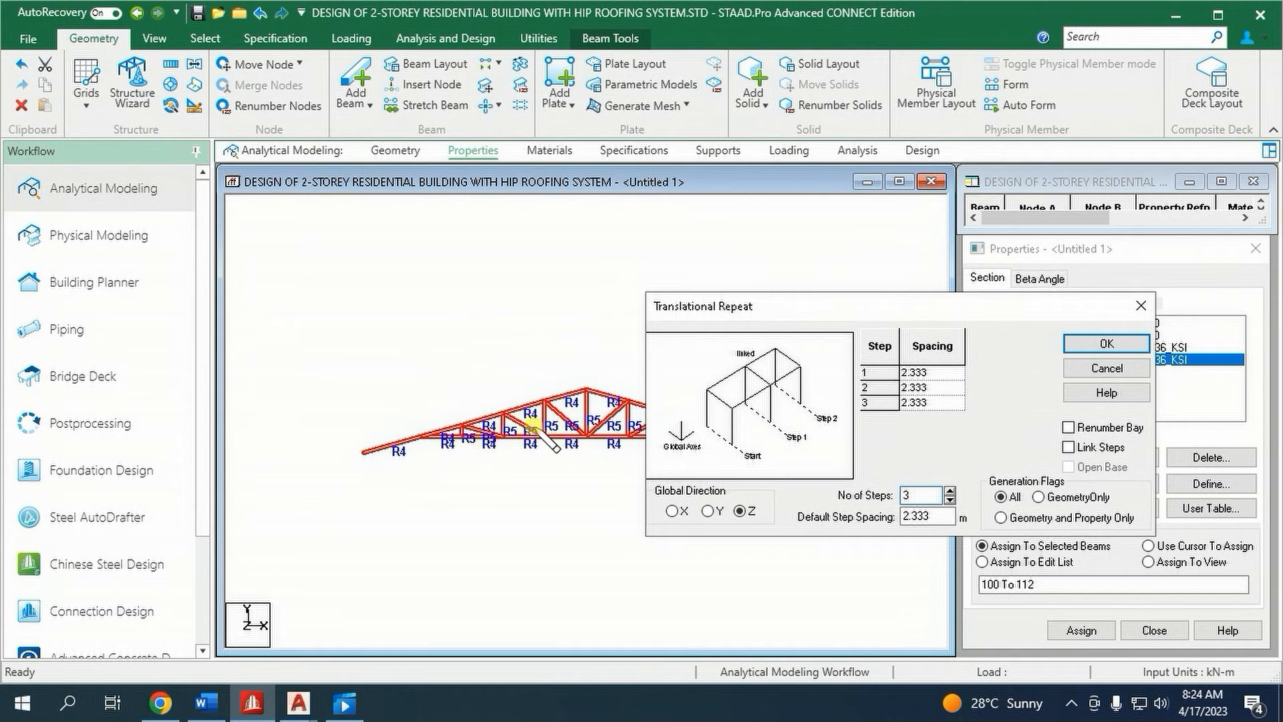
left_click_drag(833, 306, 674, 257)
left_click(917, 295)
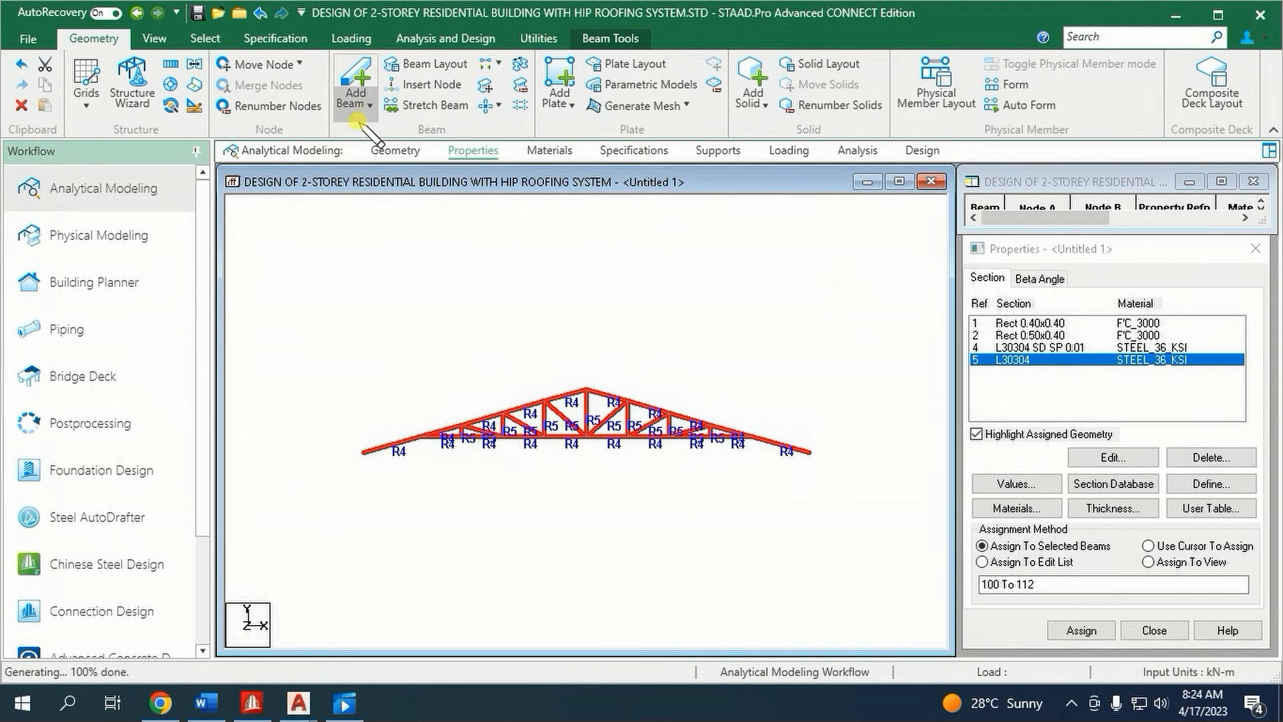
- Display the whole structure with no members selected, and bring up the AutoCAD drawing for reference
left_click(155, 38)
left_click(238, 82)
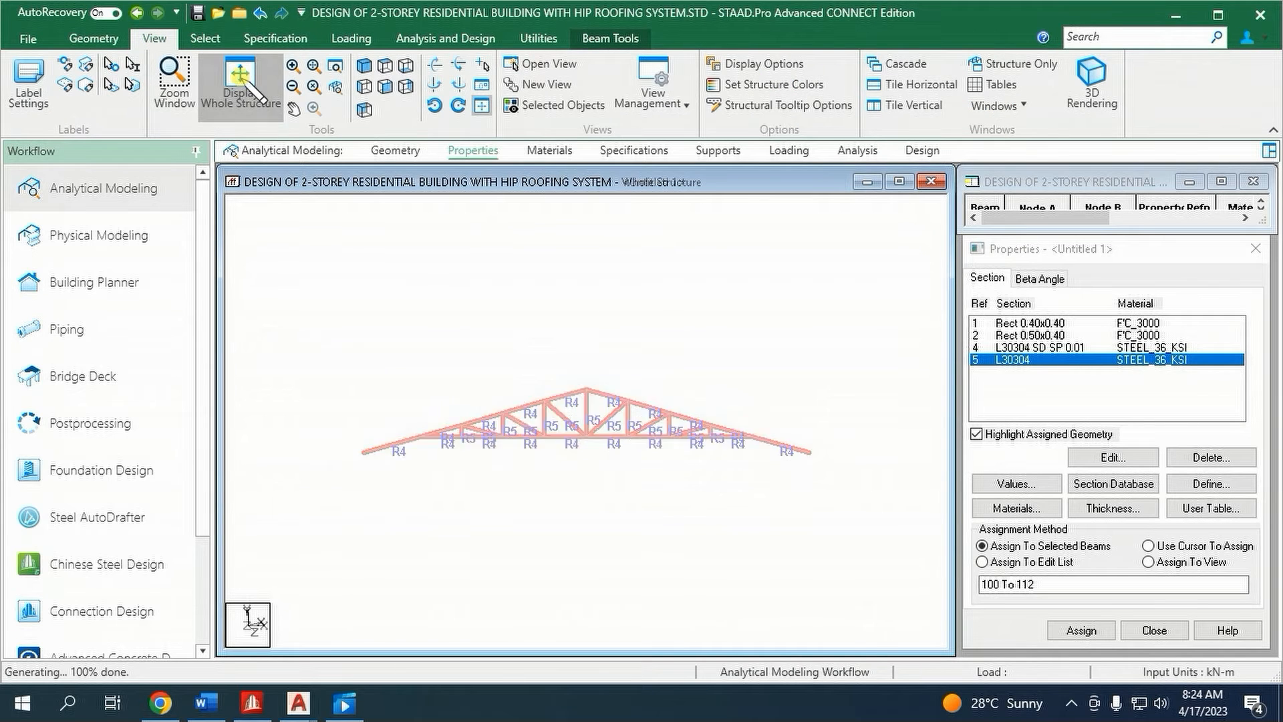
left_click(692, 261)
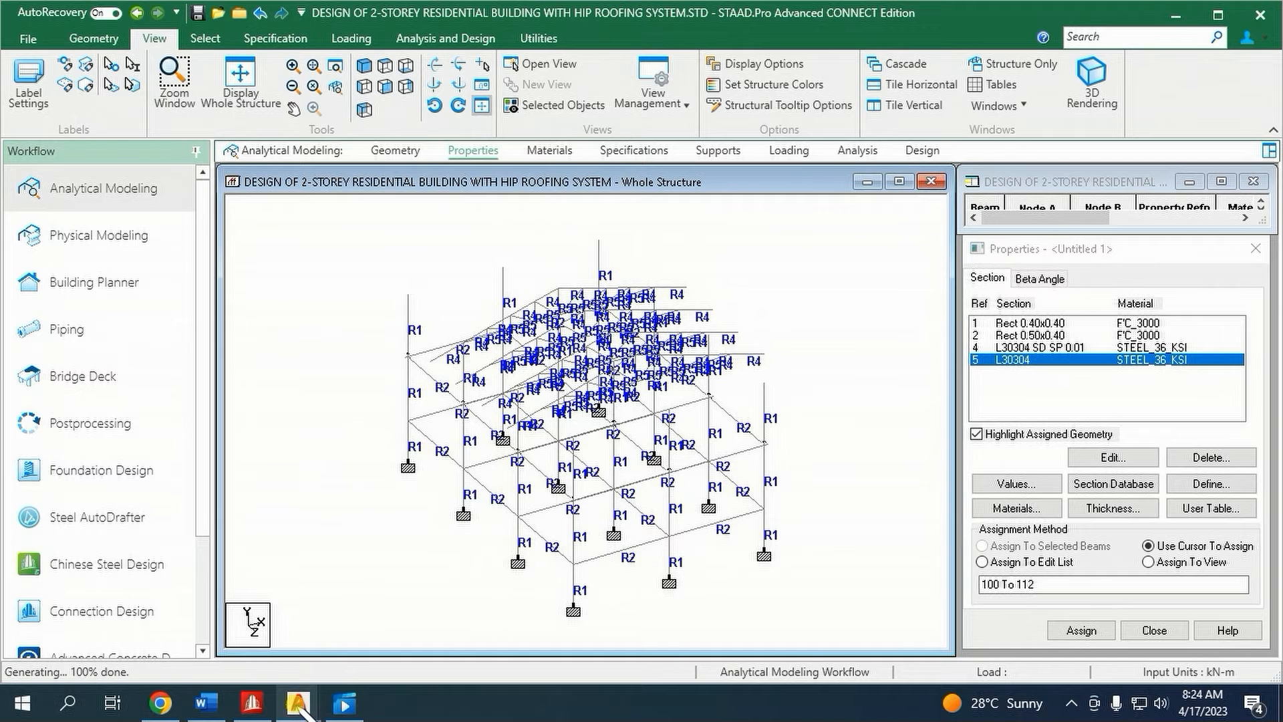
mouse_move(294, 707)
left_click(127, 630)
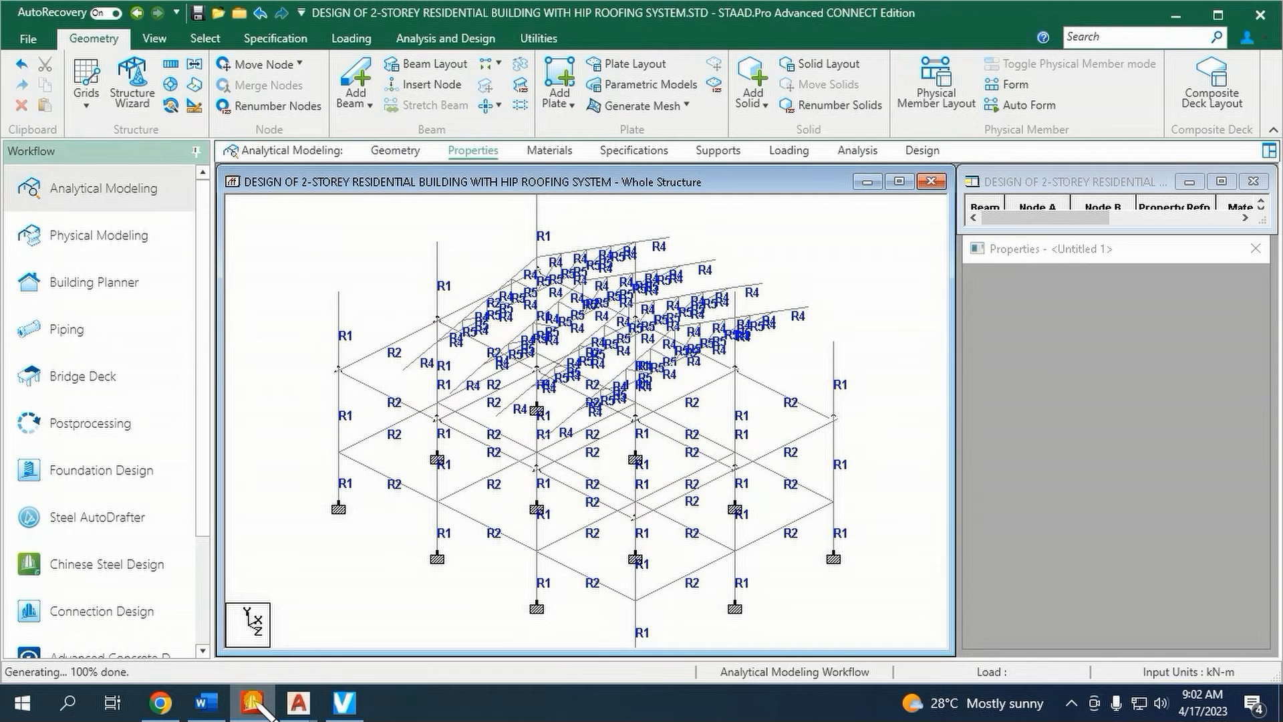
- Repeat the two front-edge beams at the upper floor level once along global Z with linked steps, and clear the selection
left_click(692, 476)
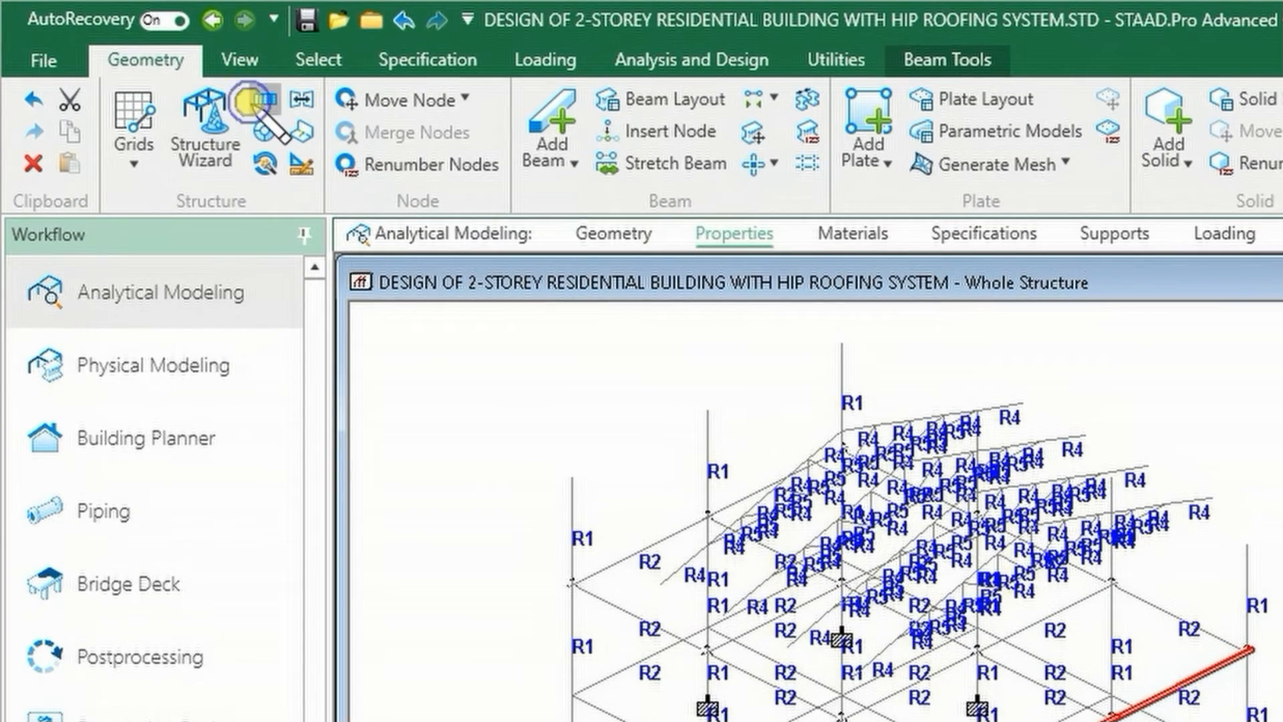
left_click(266, 100)
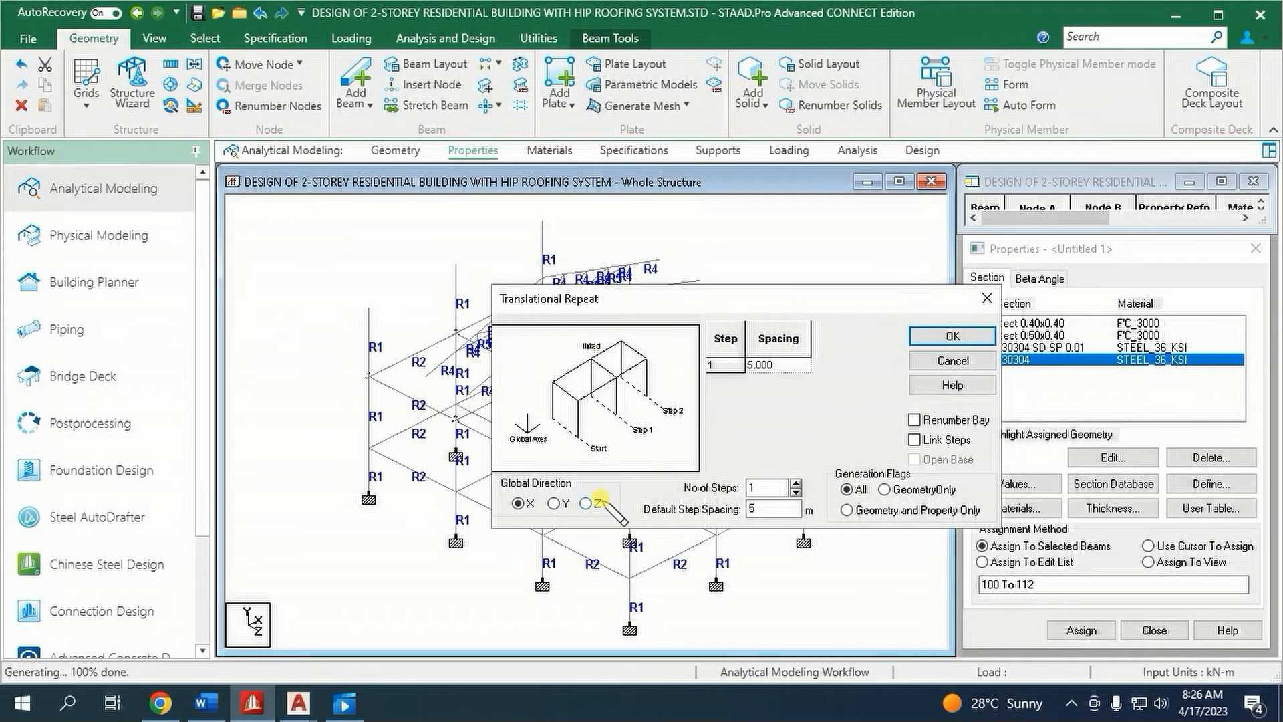
left_click(587, 504)
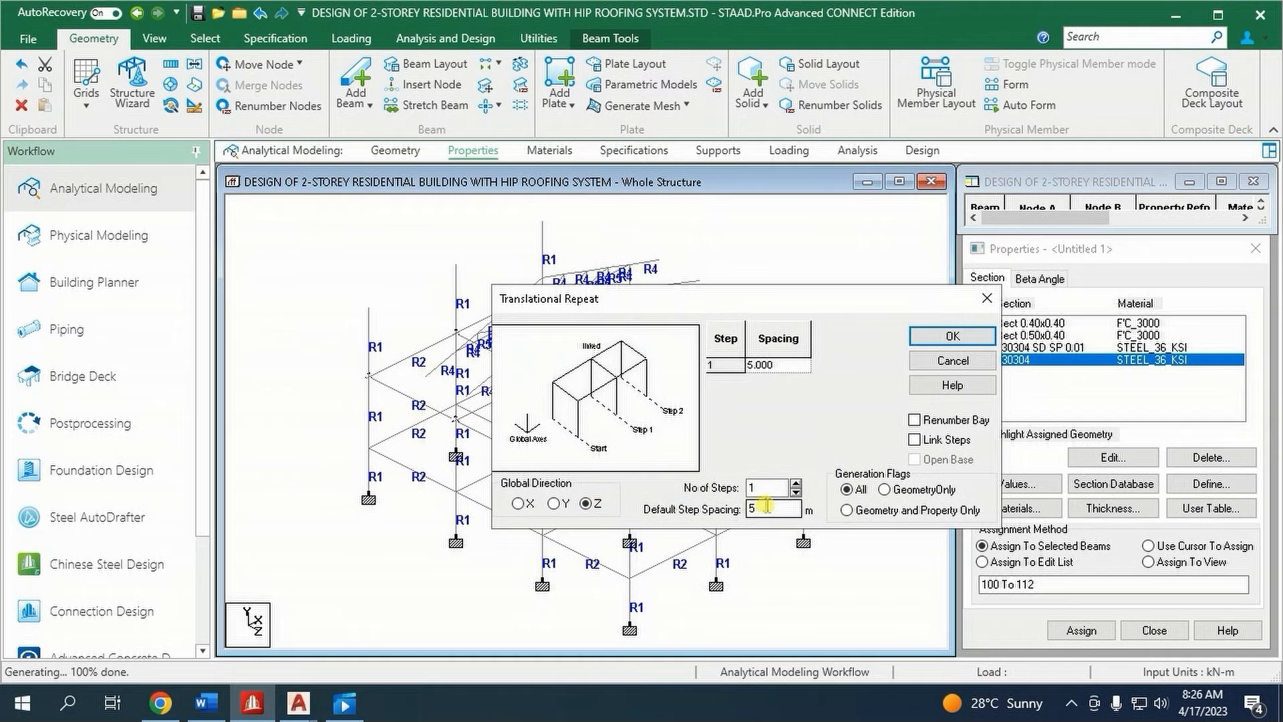
double_click(768, 509)
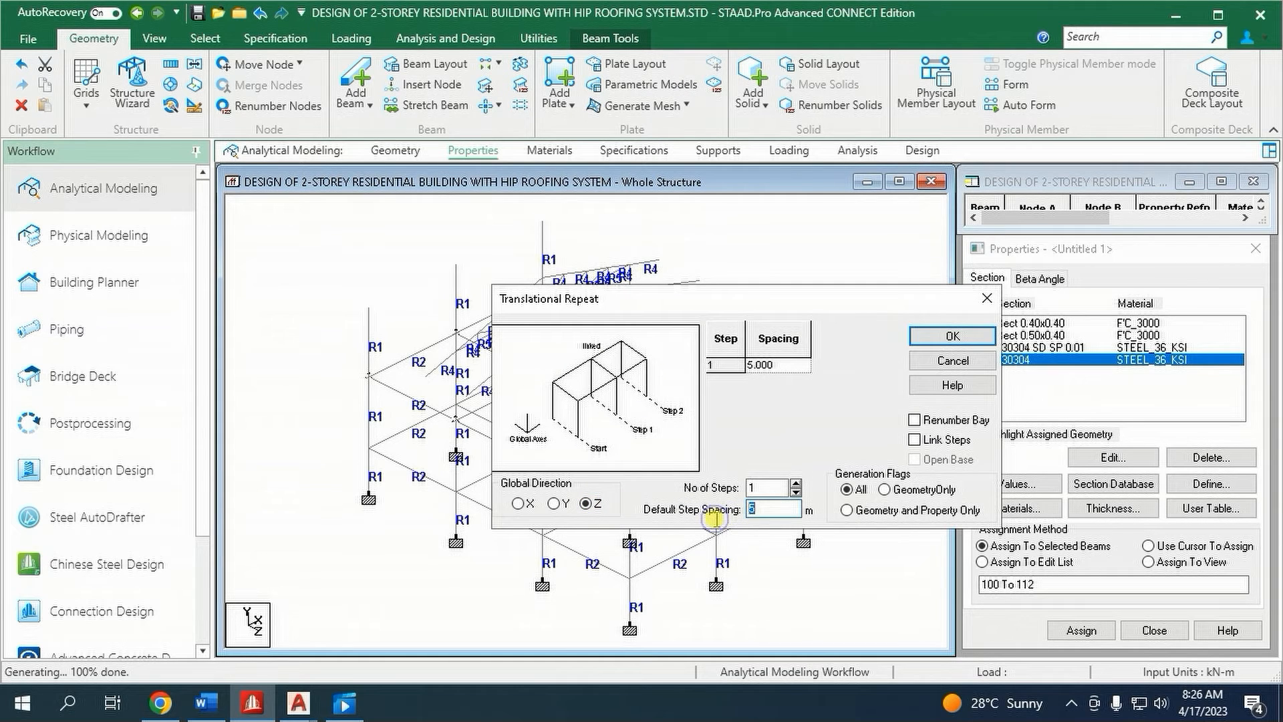
left_click(929, 440)
left_click(950, 336)
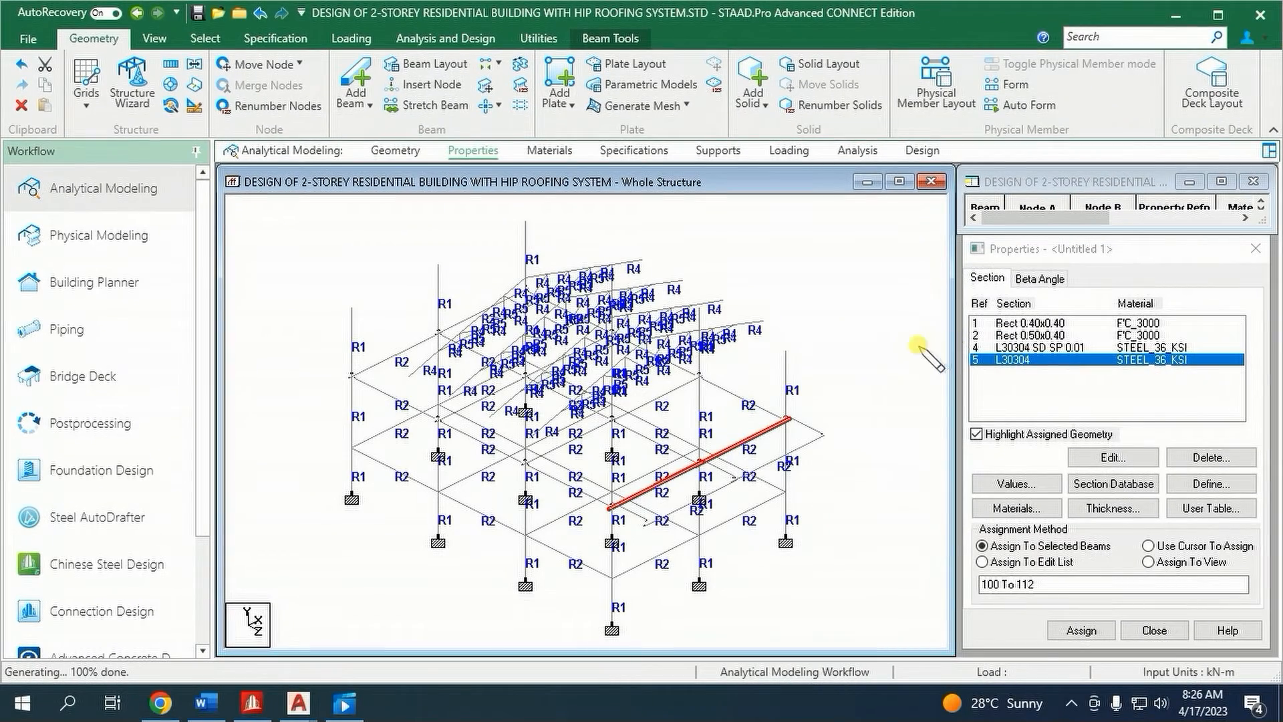
left_click(882, 332)
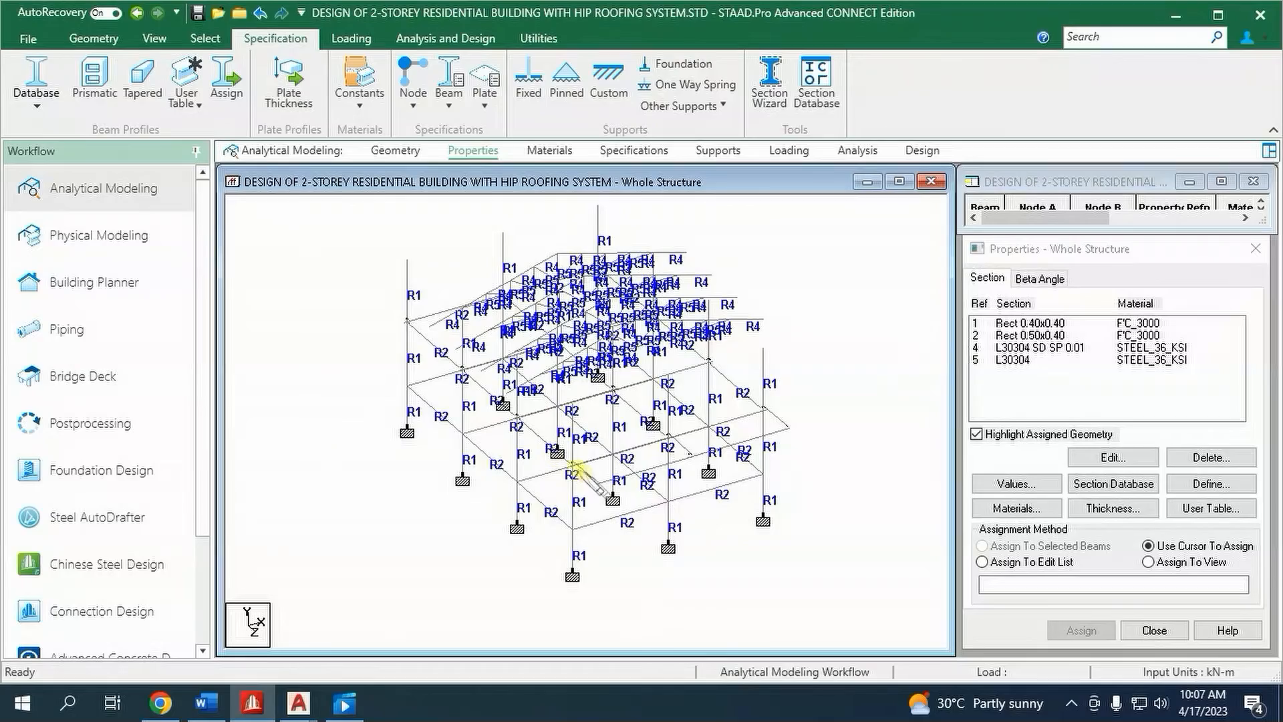
- Select all beams with a missing section property and assign them Rect 0.50x0.40, with assigned-geometry highlighting turned off
scroll(599, 467, "up", 3)
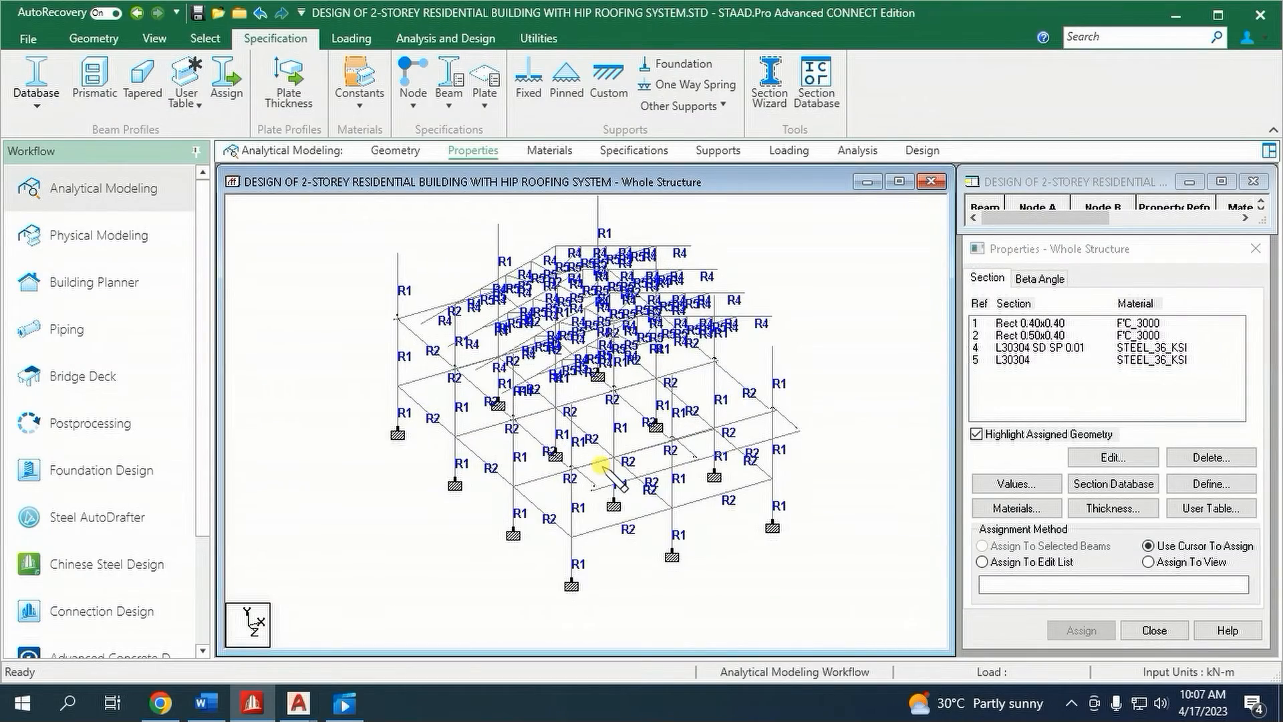
scroll(595, 369, "down", 1)
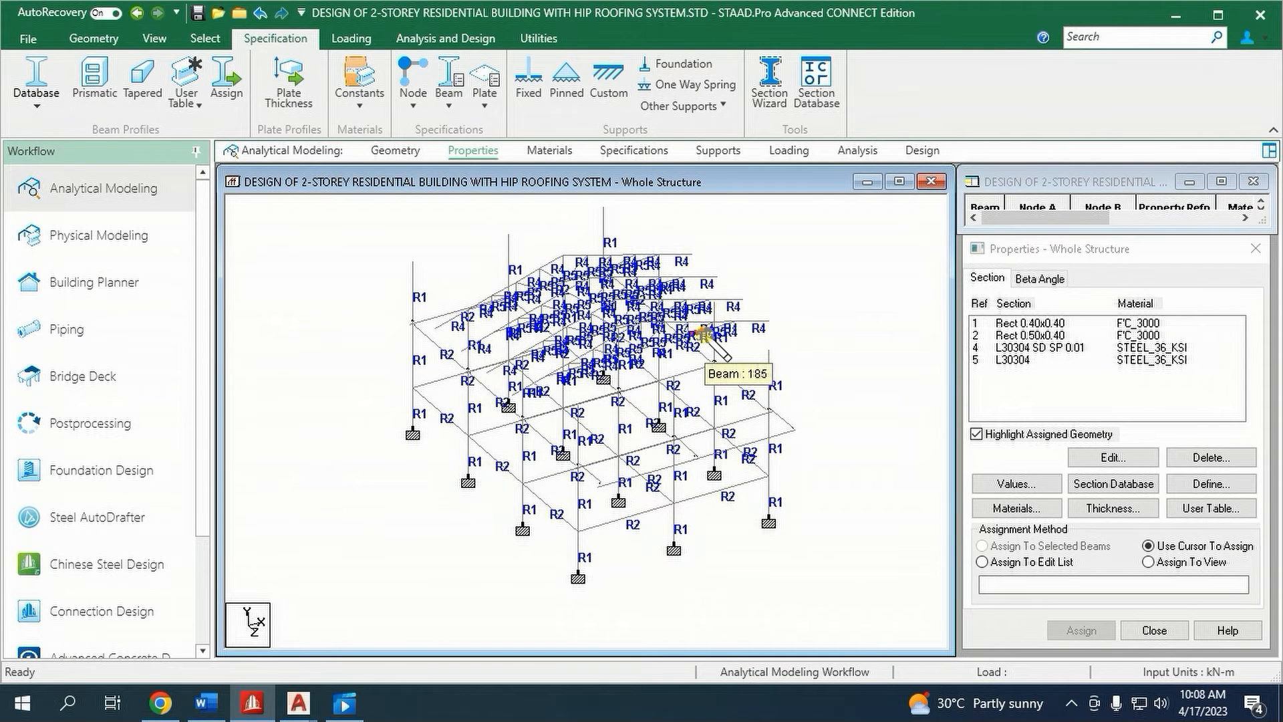
left_click(205, 38)
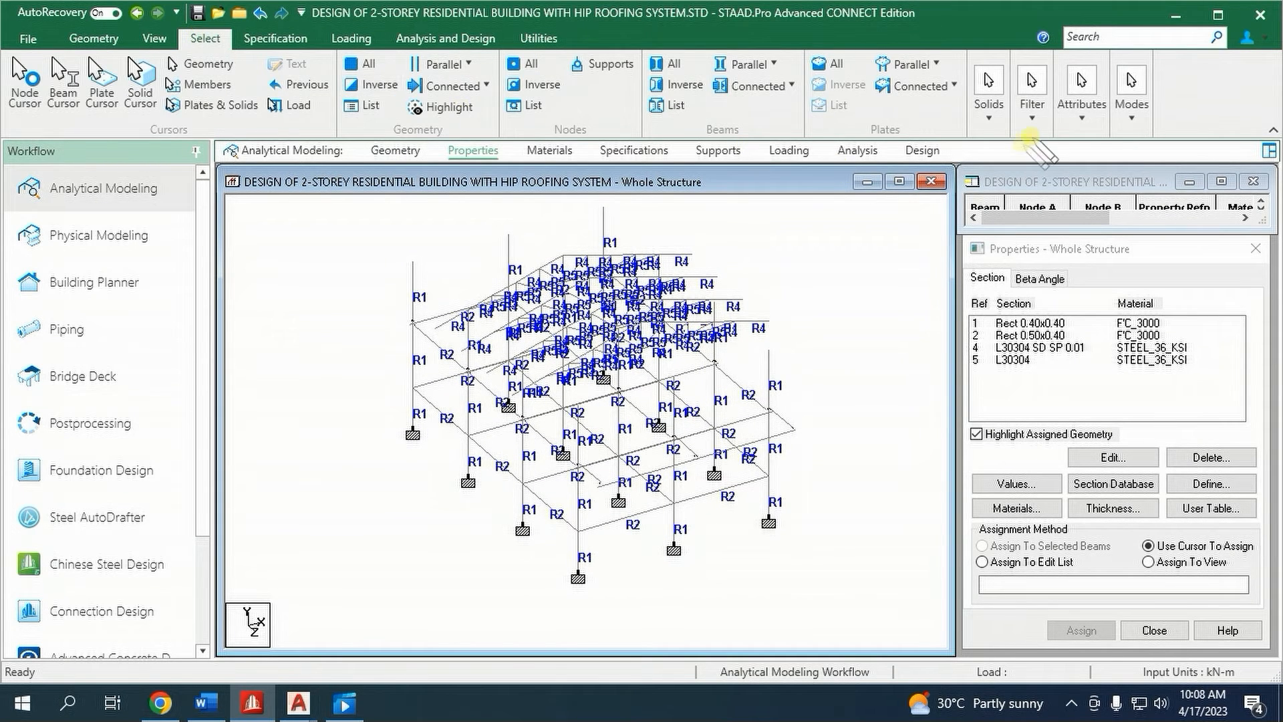
left_click(1082, 112)
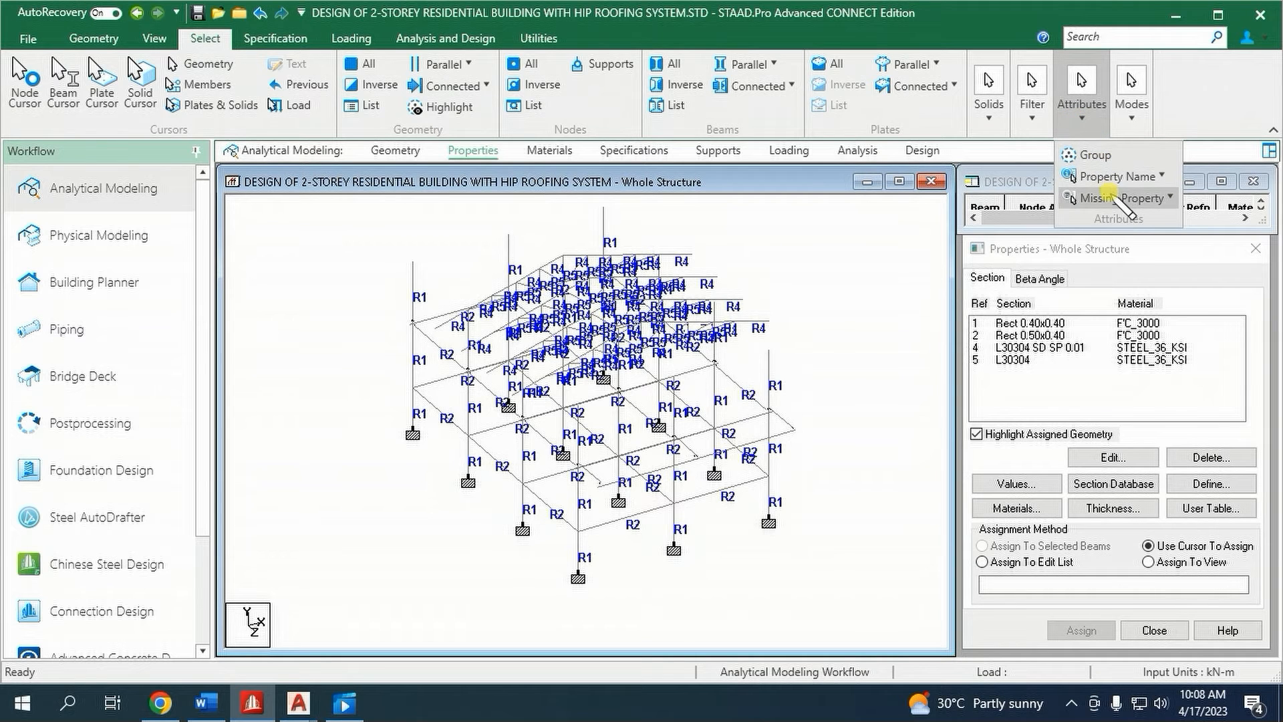
mouse_move(1108, 194)
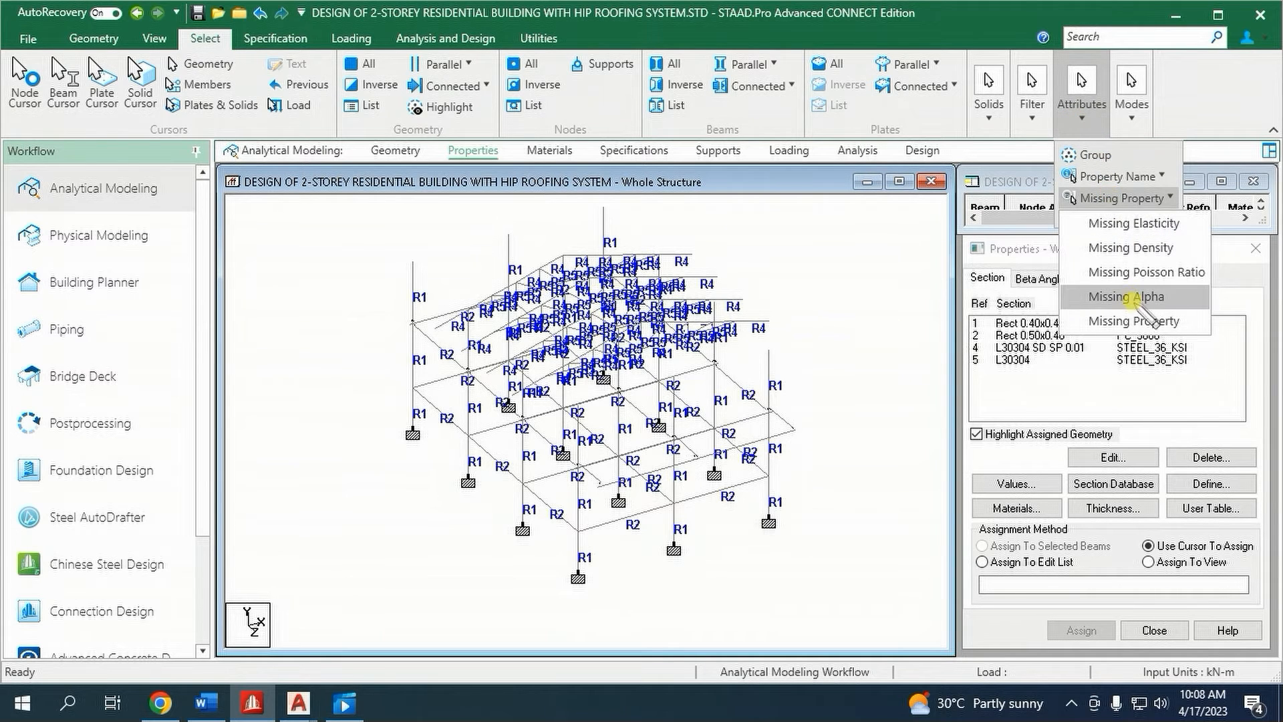
left_click(1129, 321)
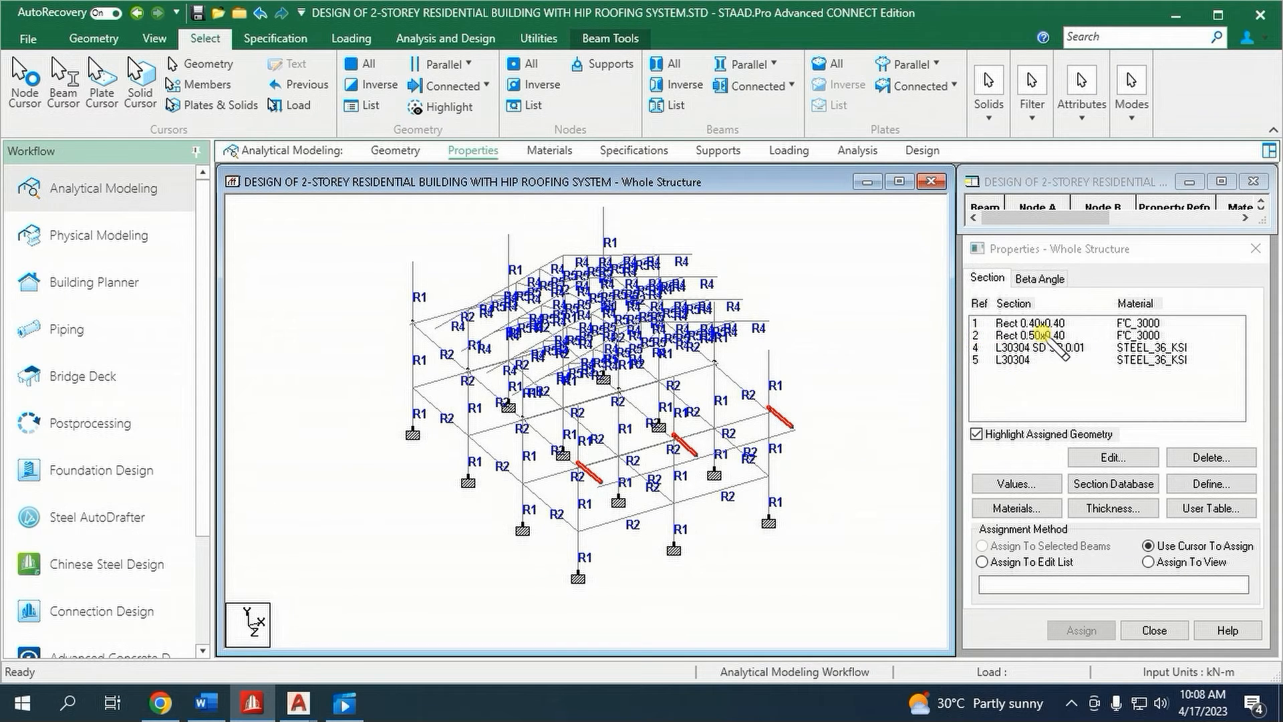
left_click(977, 435)
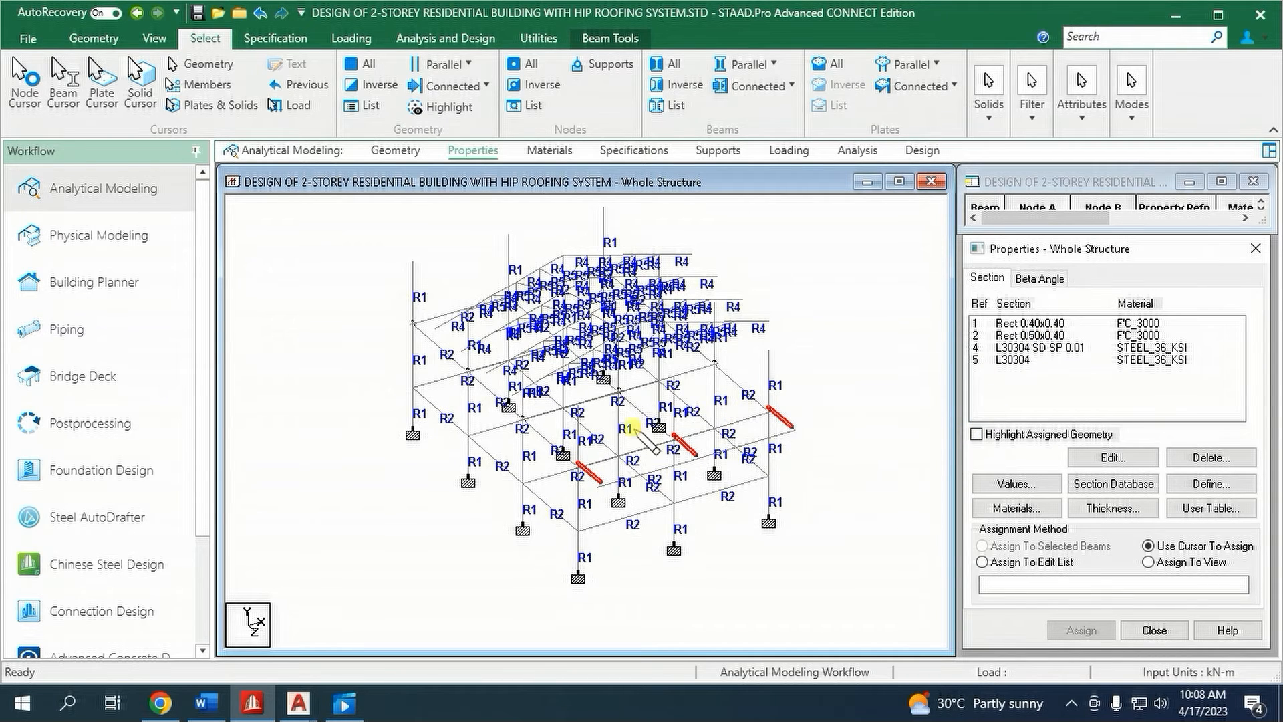
left_click(1020, 334)
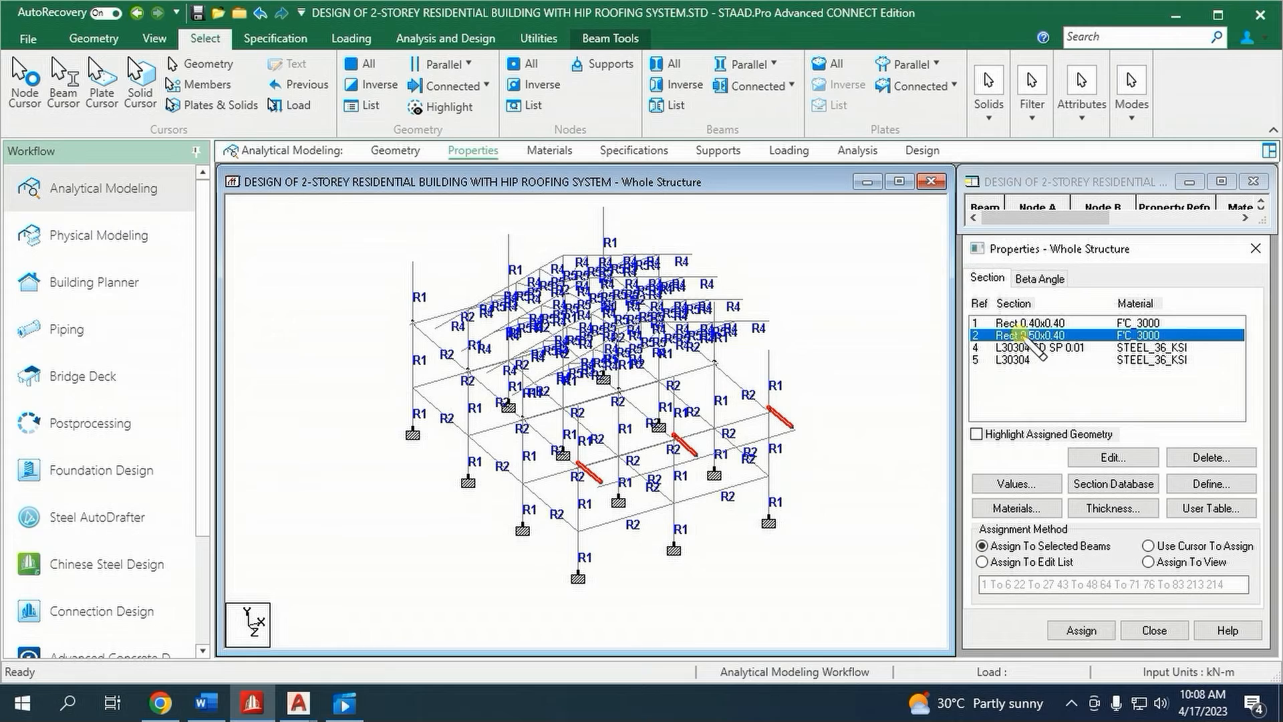
left_click(1081, 630)
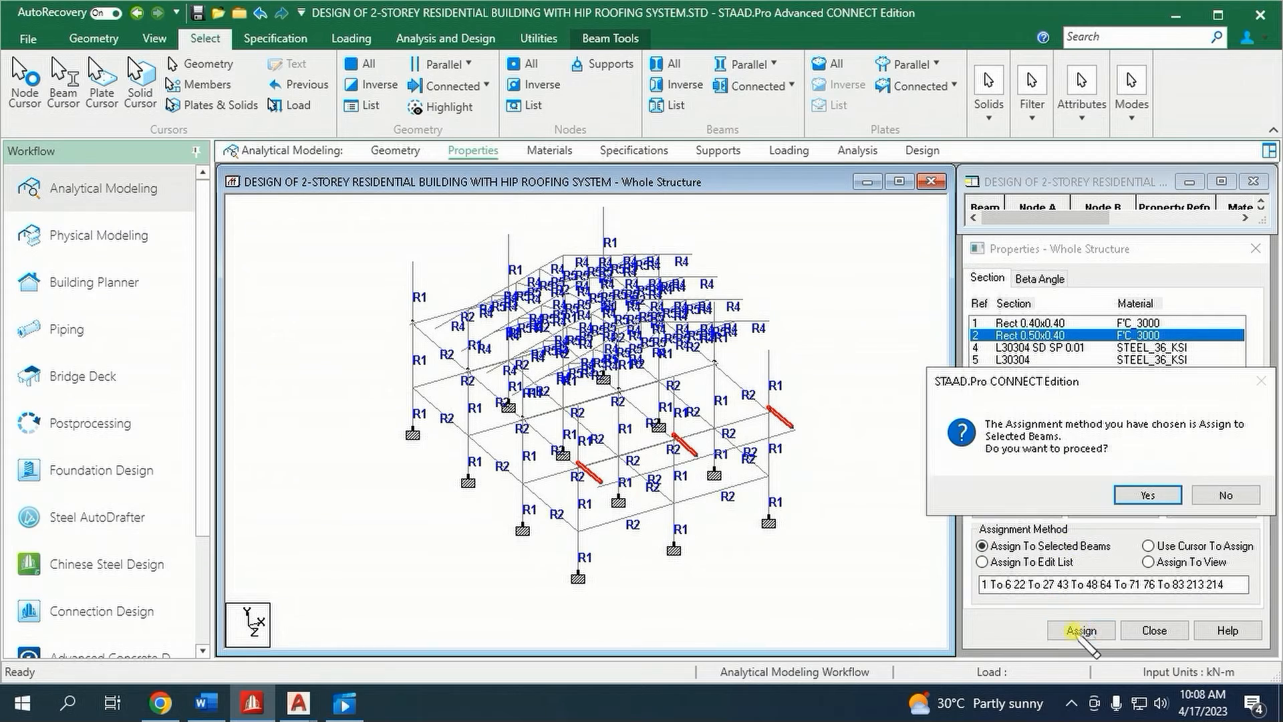
left_click(1120, 490)
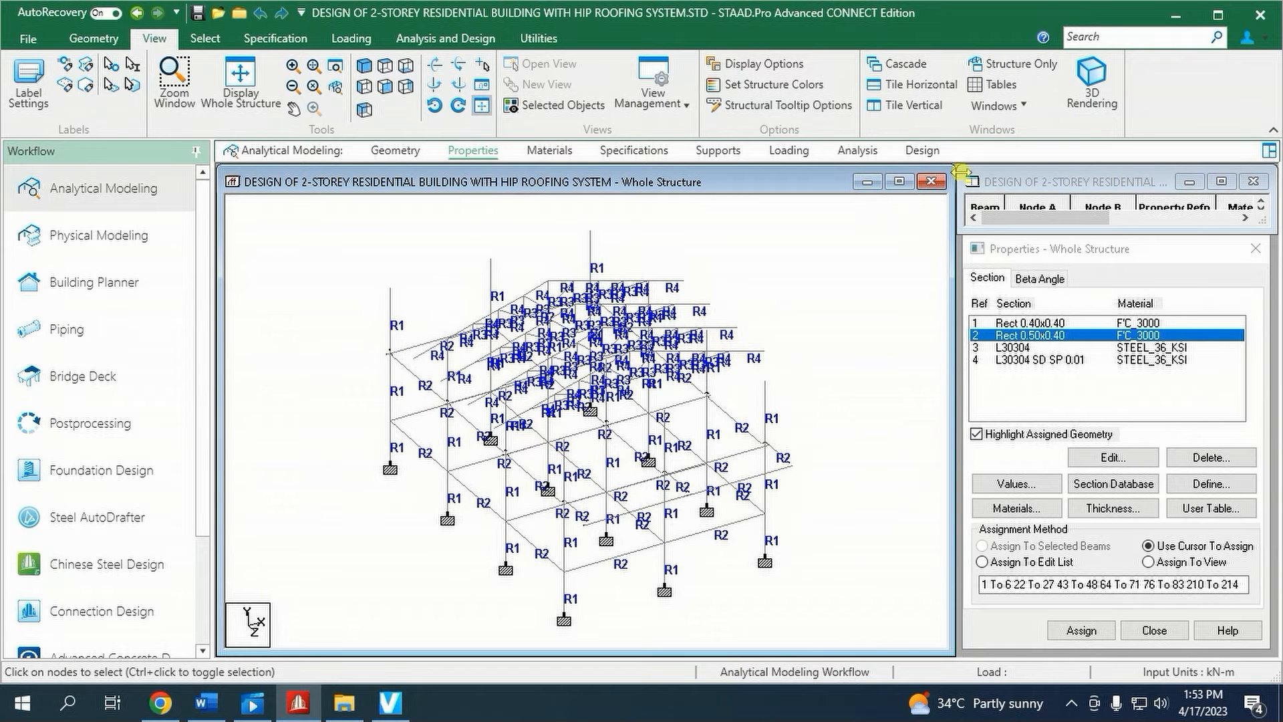
- Render the whole structure in 3D, enlarge the rendered view, examine the frame and roof trusses, and close the rendering
left_click(1094, 107)
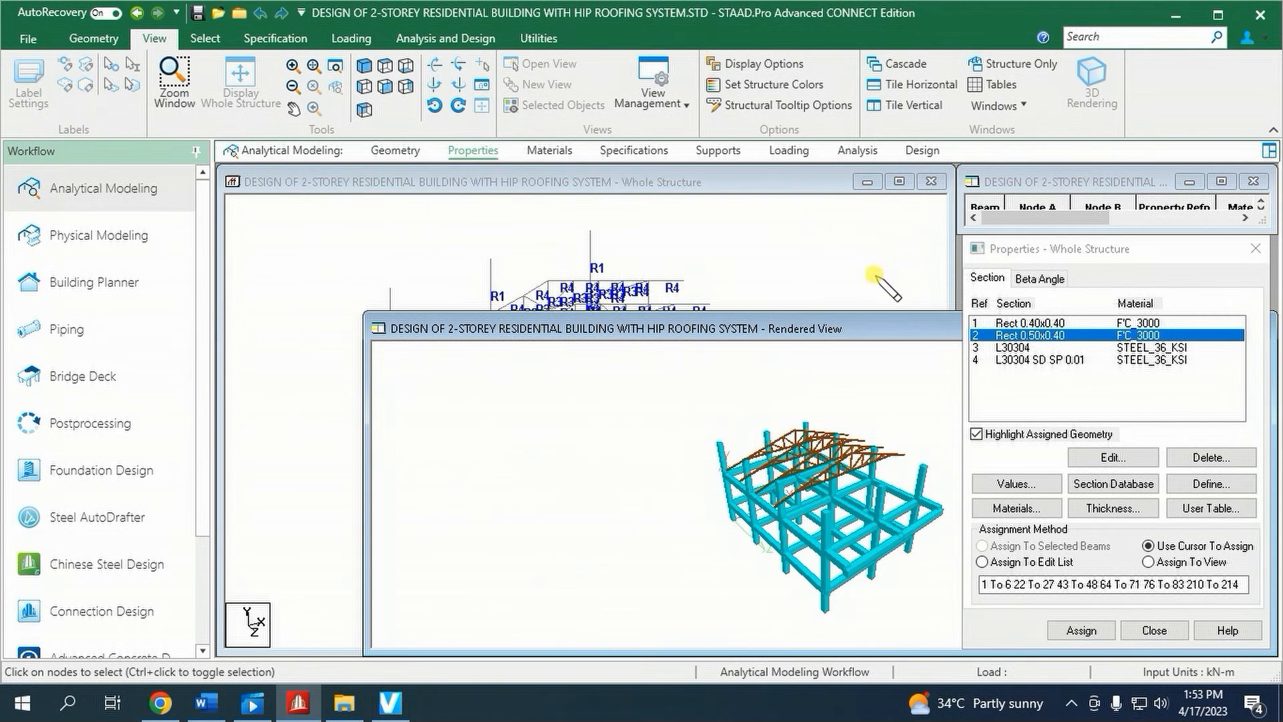
left_click_drag(862, 331, 695, 209)
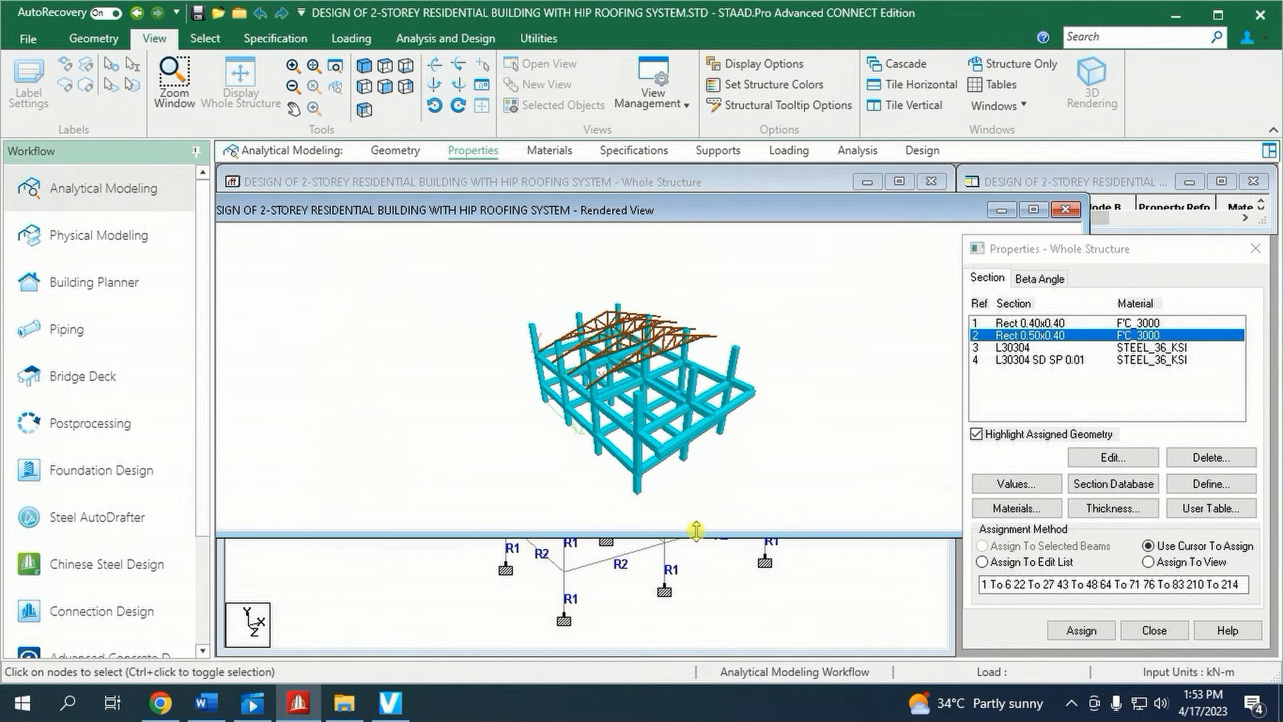
left_click(699, 573)
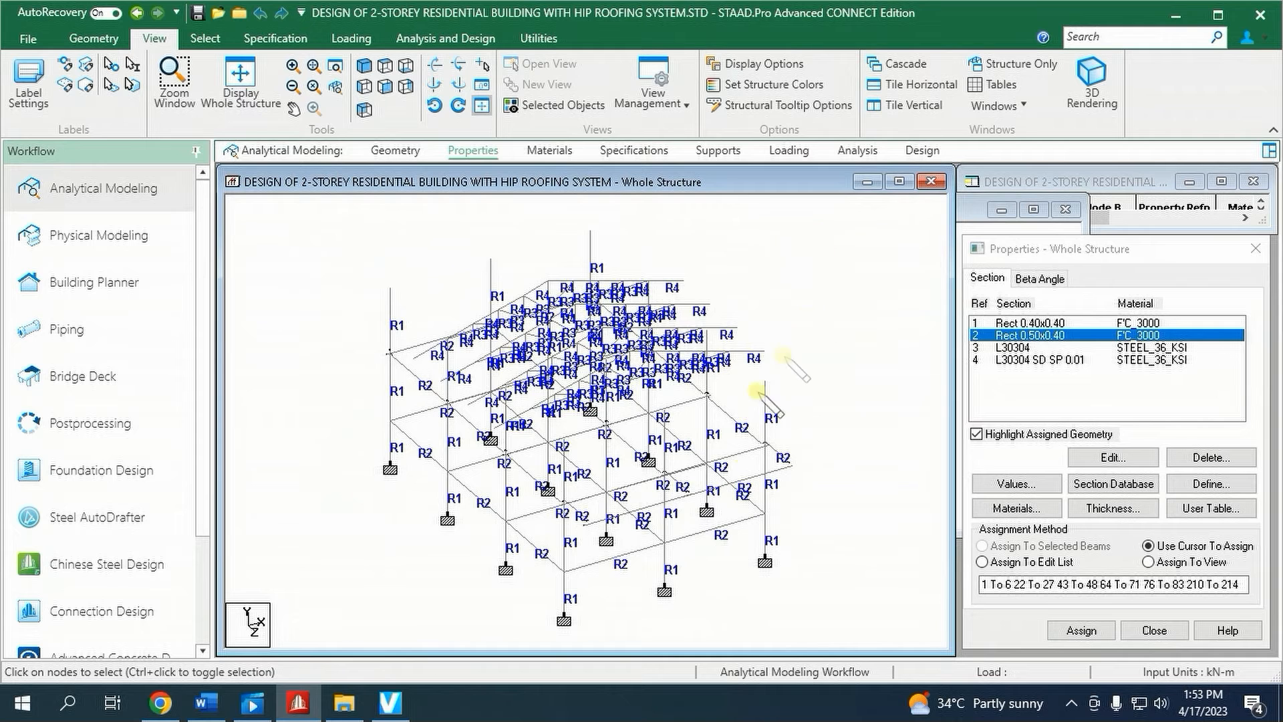
left_click(1092, 81)
left_click_drag(716, 179, 703, 220)
left_click(1094, 223)
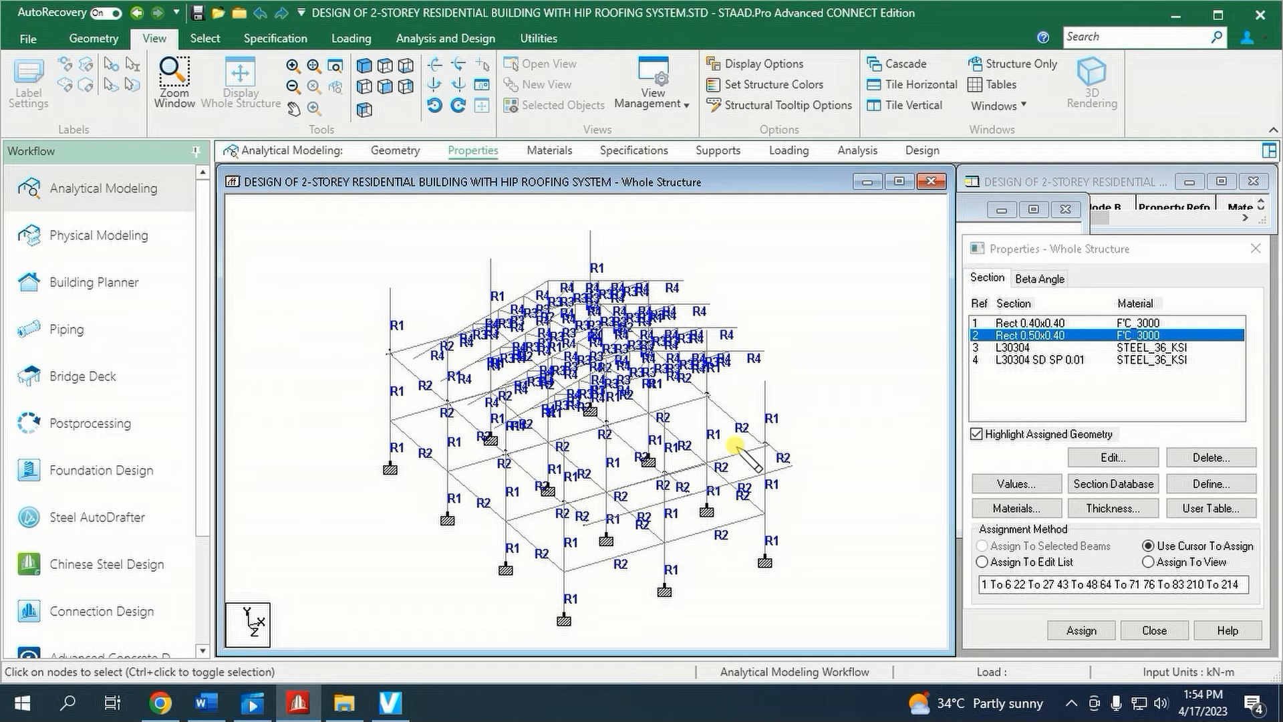
left_click_drag(735, 454, 708, 612)
scroll(720, 540, "up", 4)
left_click_drag(715, 536, 699, 506)
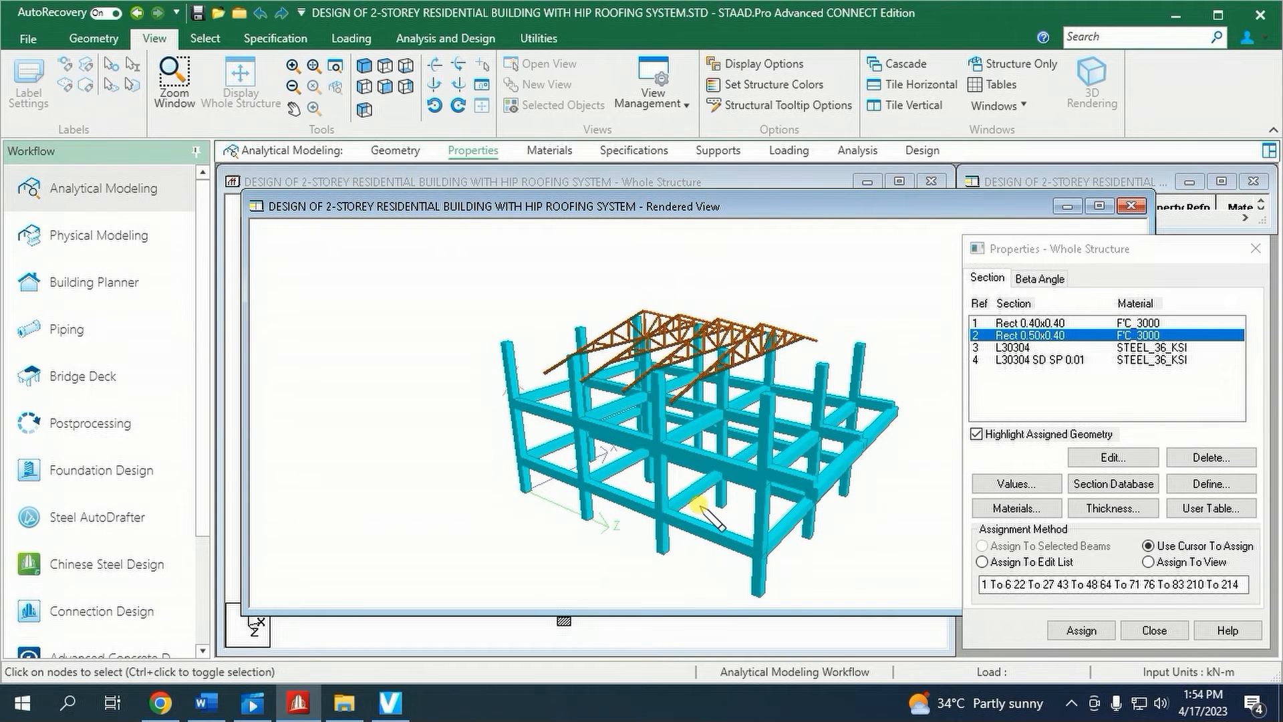
left_click(1130, 205)
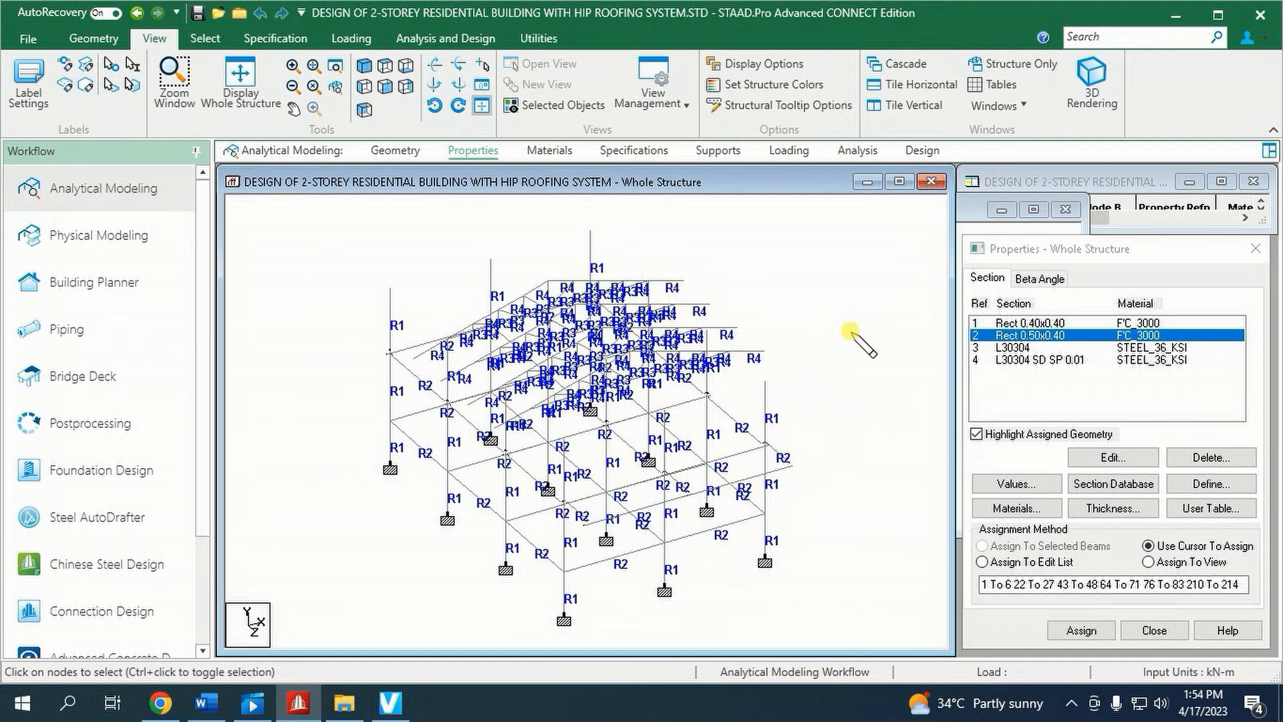
- Render the structure in 3D again and examine up close how the angle sections of the roof truss members are oriented
scroll(822, 349, "up", 2)
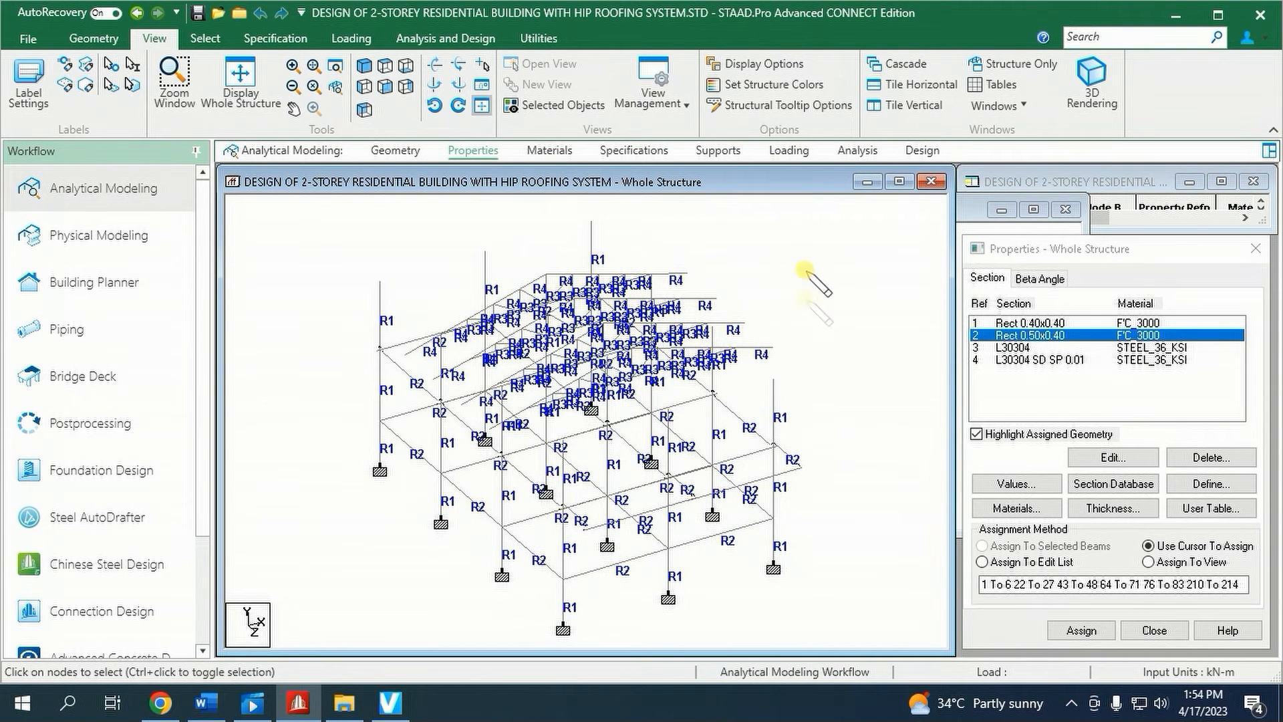
left_click(1093, 94)
left_click_drag(754, 232, 674, 211)
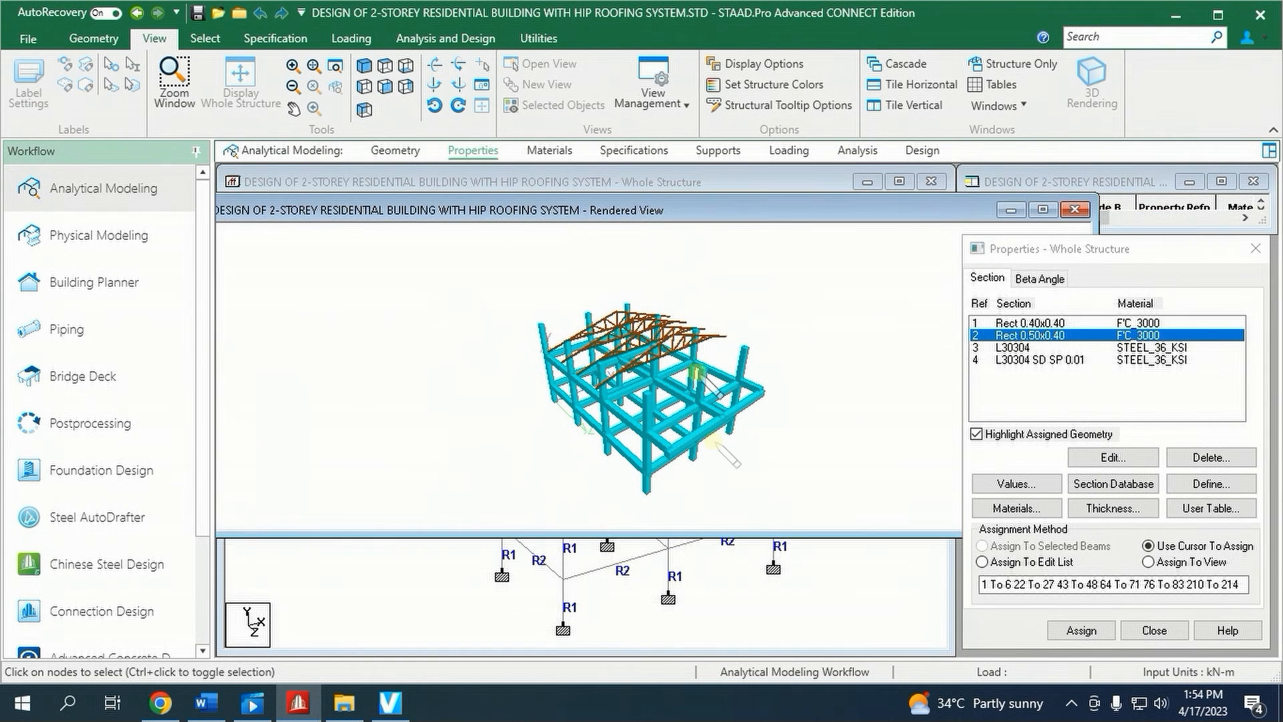
left_click_drag(729, 536, 731, 654)
scroll(633, 426, "up", 5)
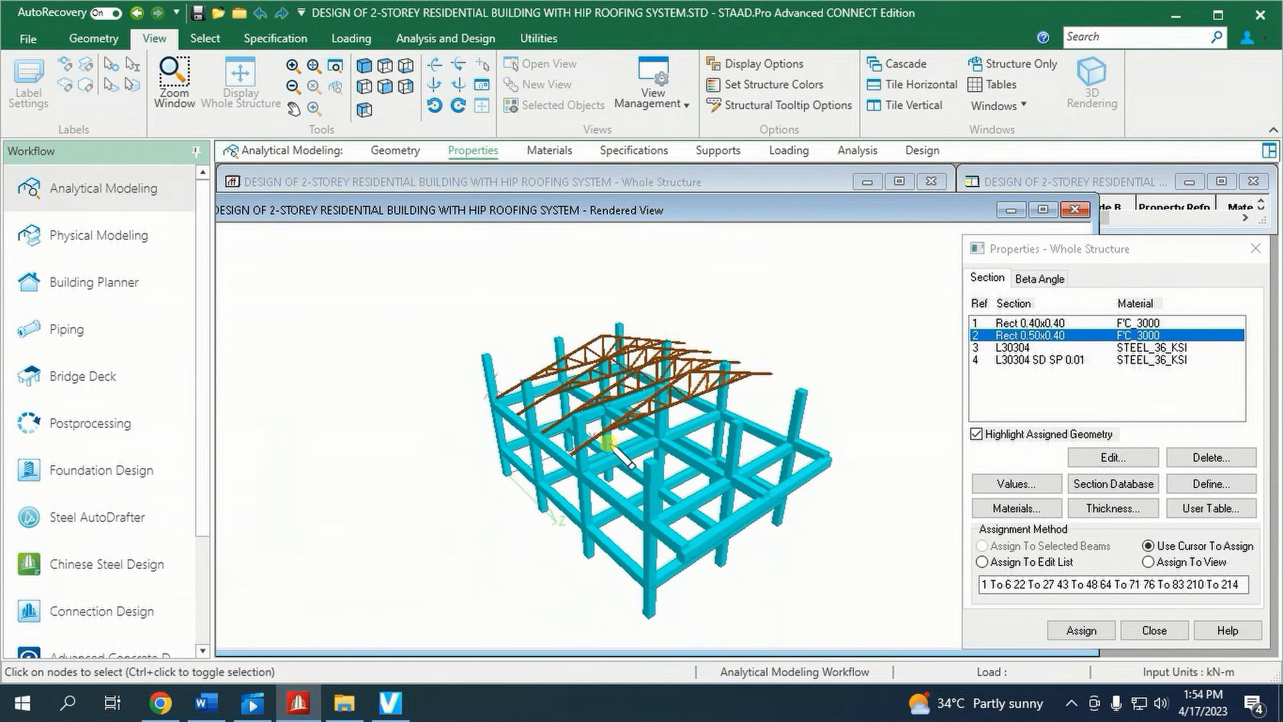
scroll(606, 468, "up", 6)
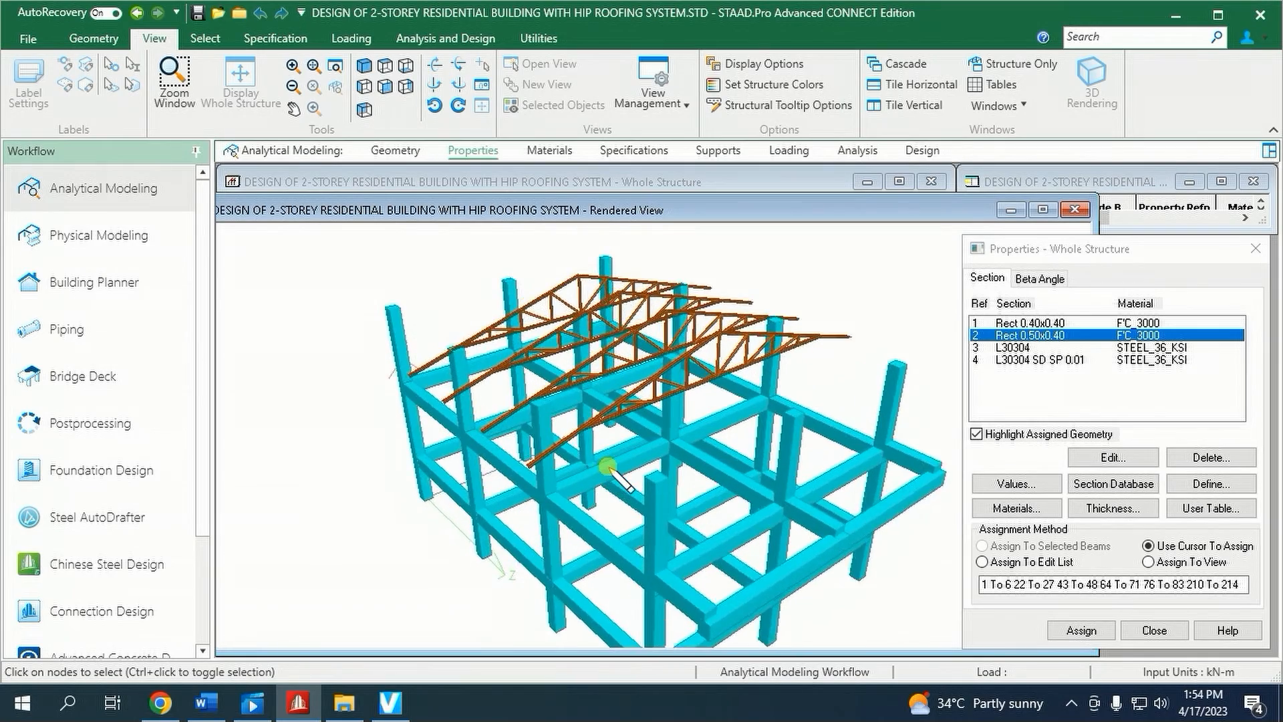
left_click_drag(607, 468, 639, 370)
middle_click_drag(639, 369, 634, 427)
left_click_drag(715, 495, 643, 423)
scroll(644, 420, "up", 6)
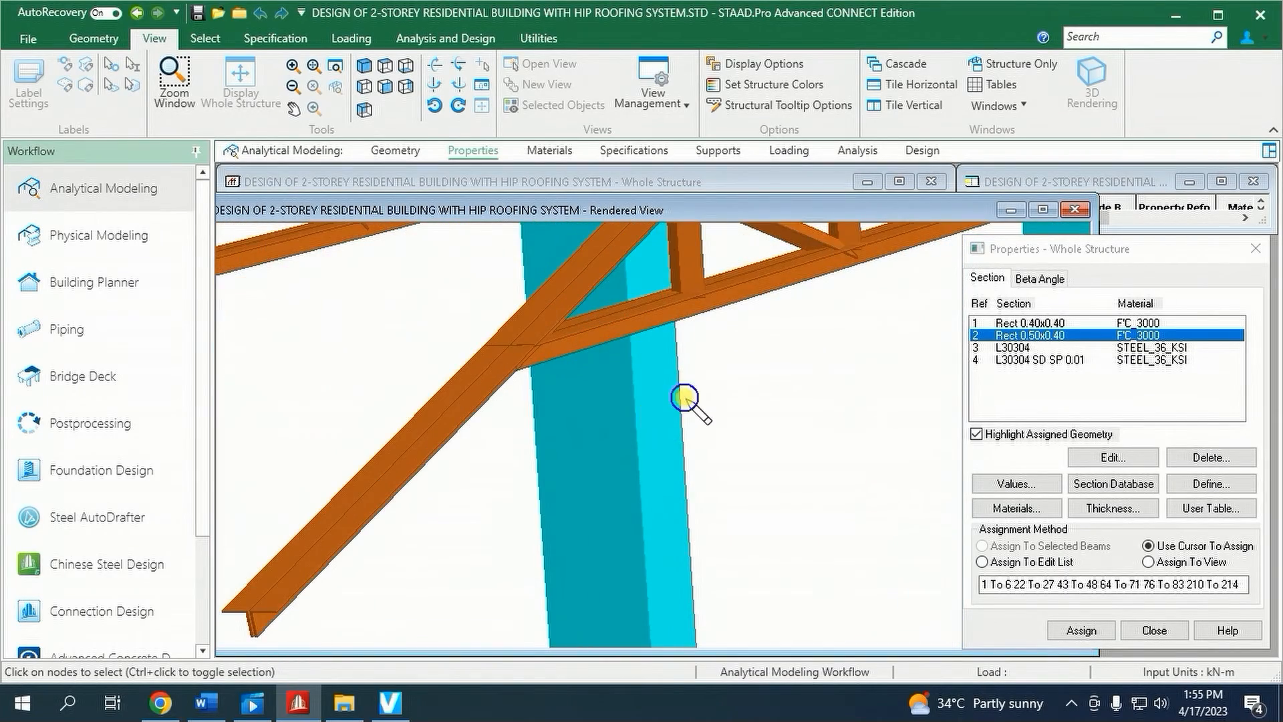
scroll(684, 399, "down", 5)
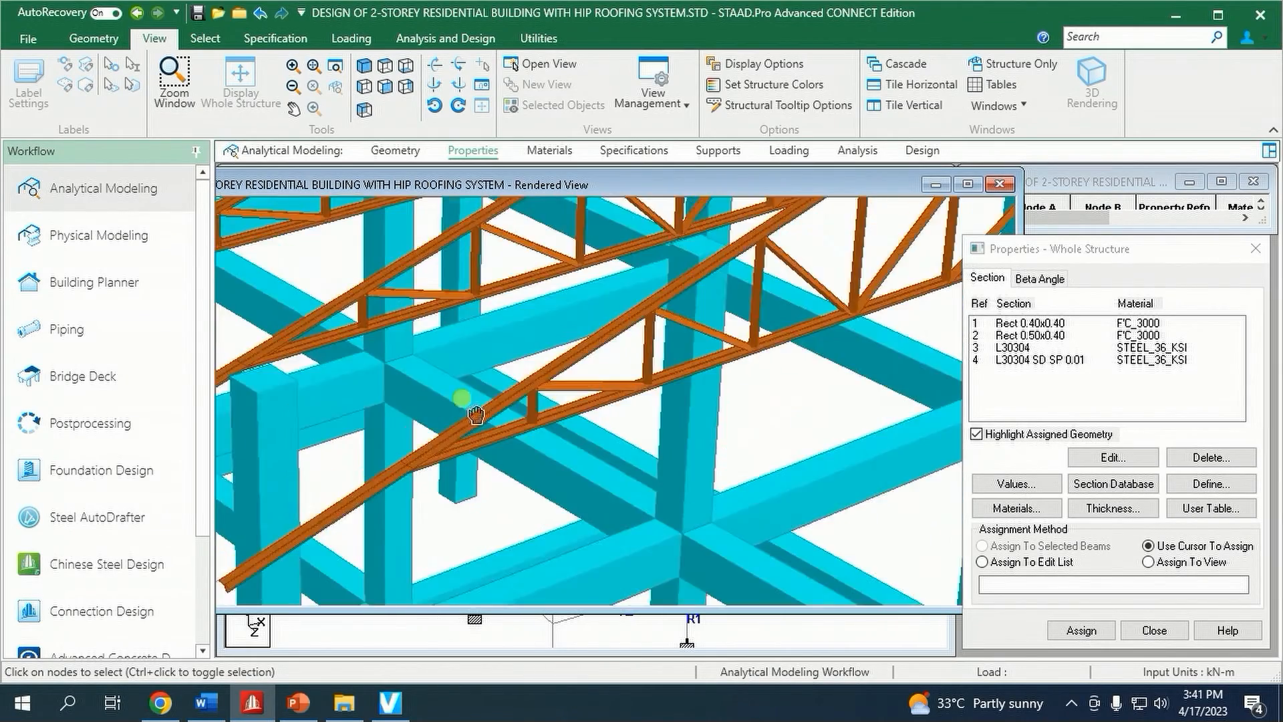
left_click_drag(665, 487, 754, 474)
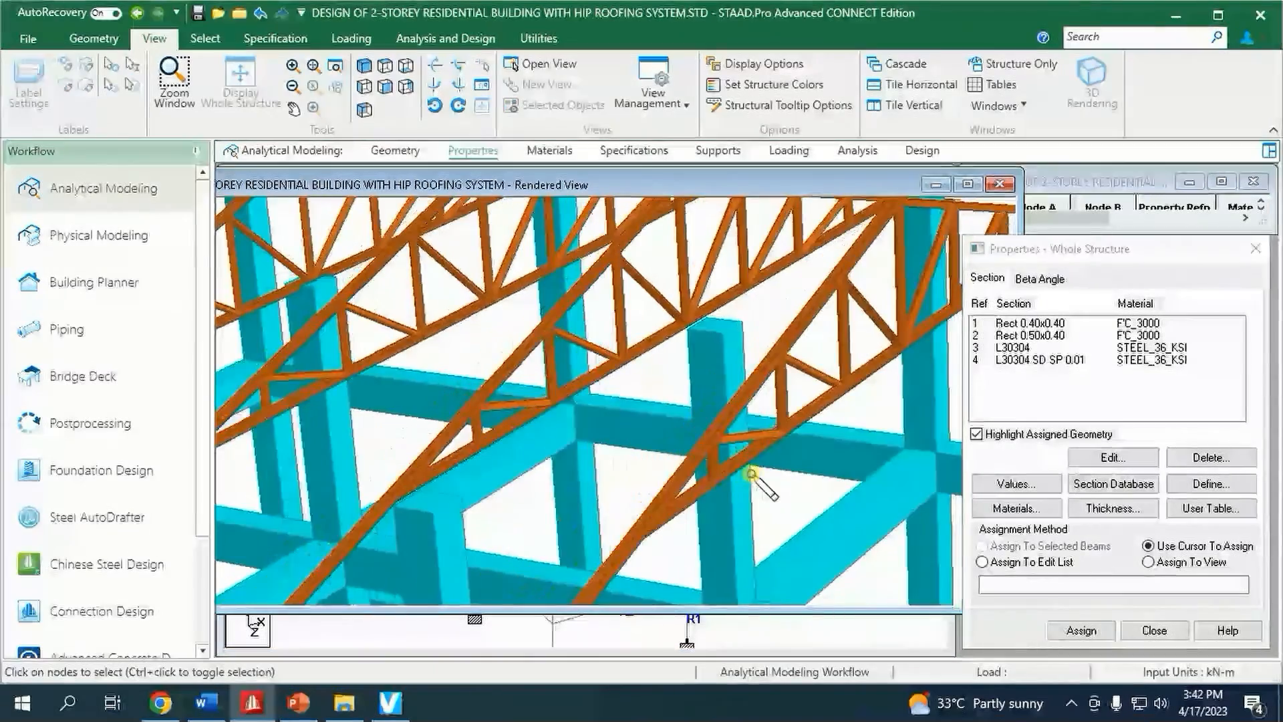
left_click_drag(694, 444, 942, 410)
left_click_drag(619, 355, 198, 375)
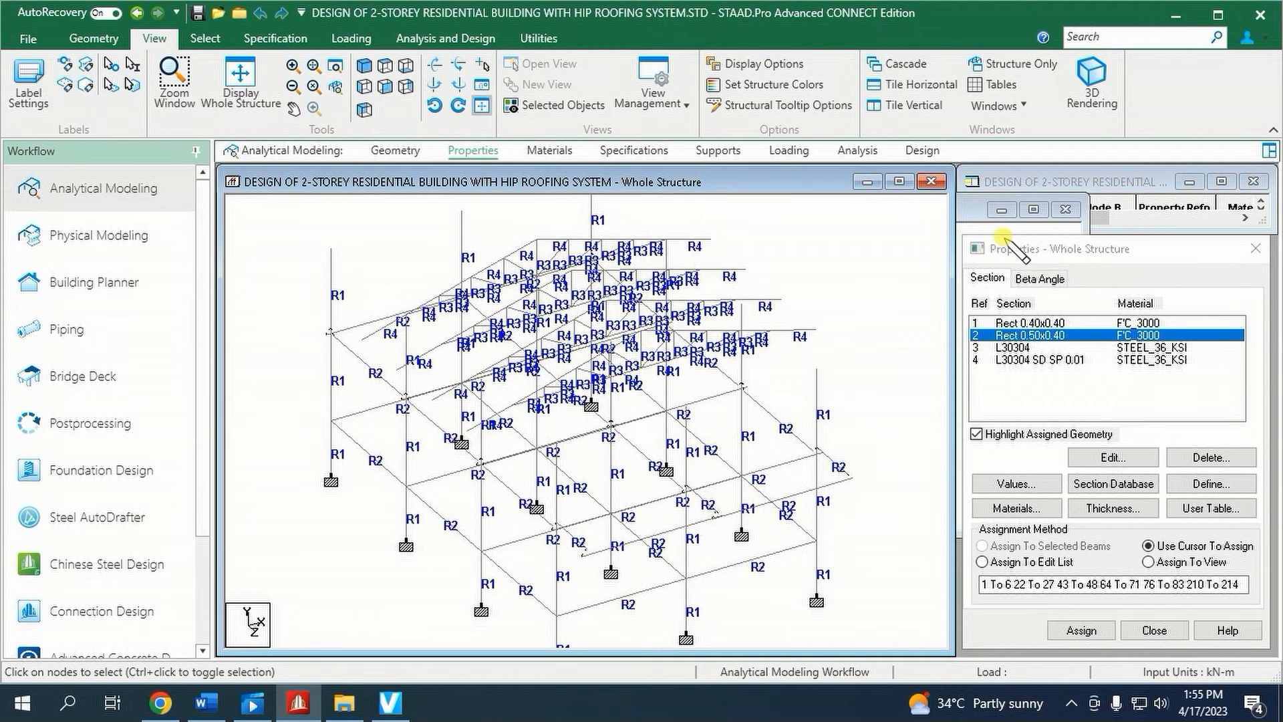
- Create two beta angles in degrees, 180 and 45, in the structure's properties
left_click(1038, 277)
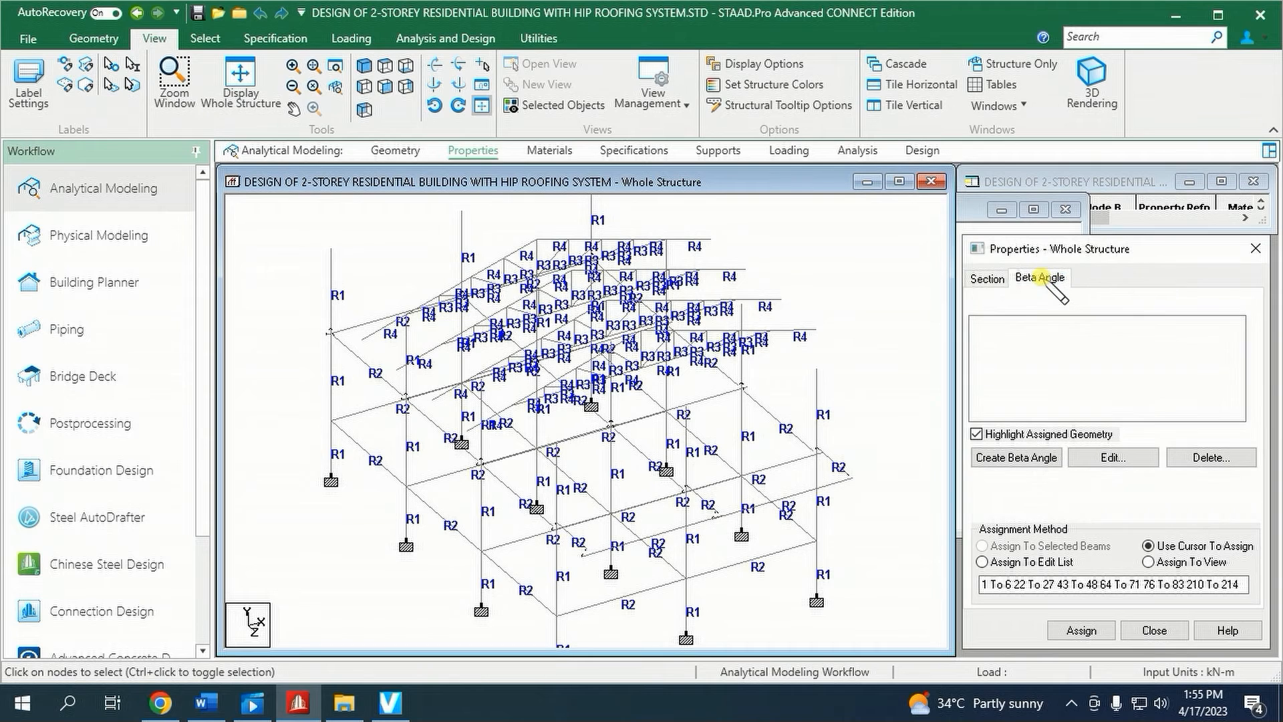
left_click(1042, 457)
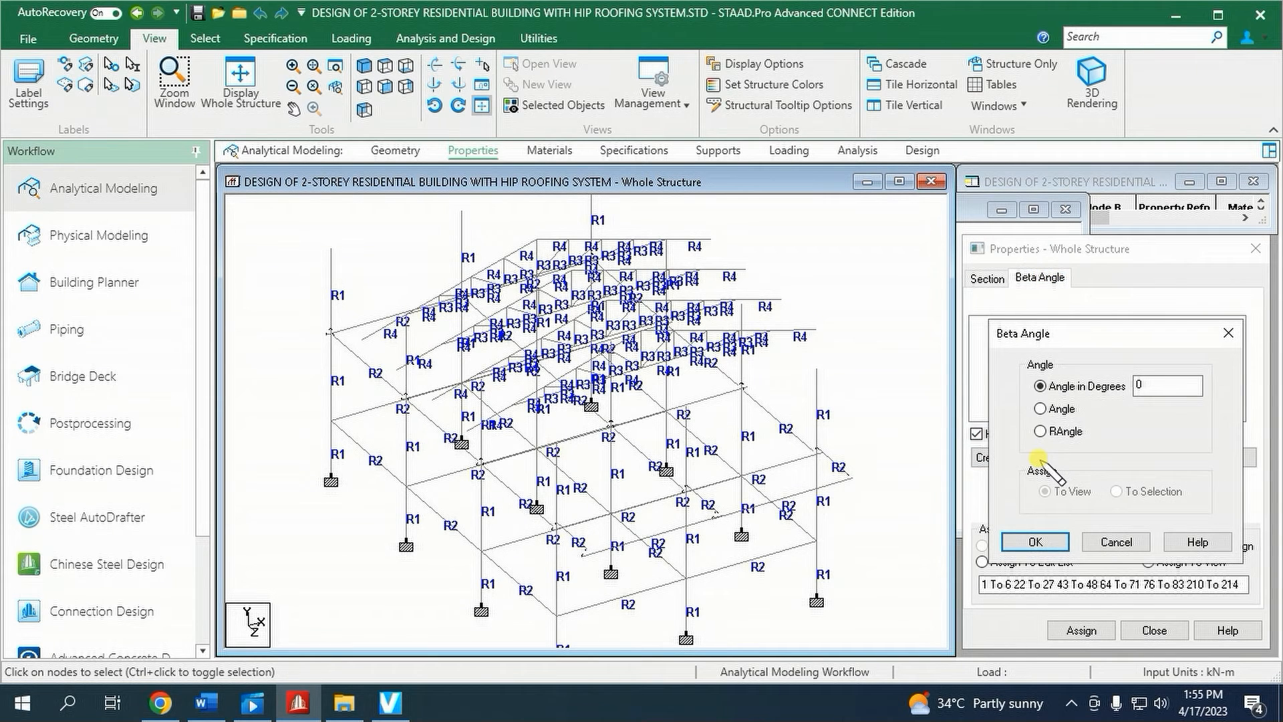
double_click(1155, 387)
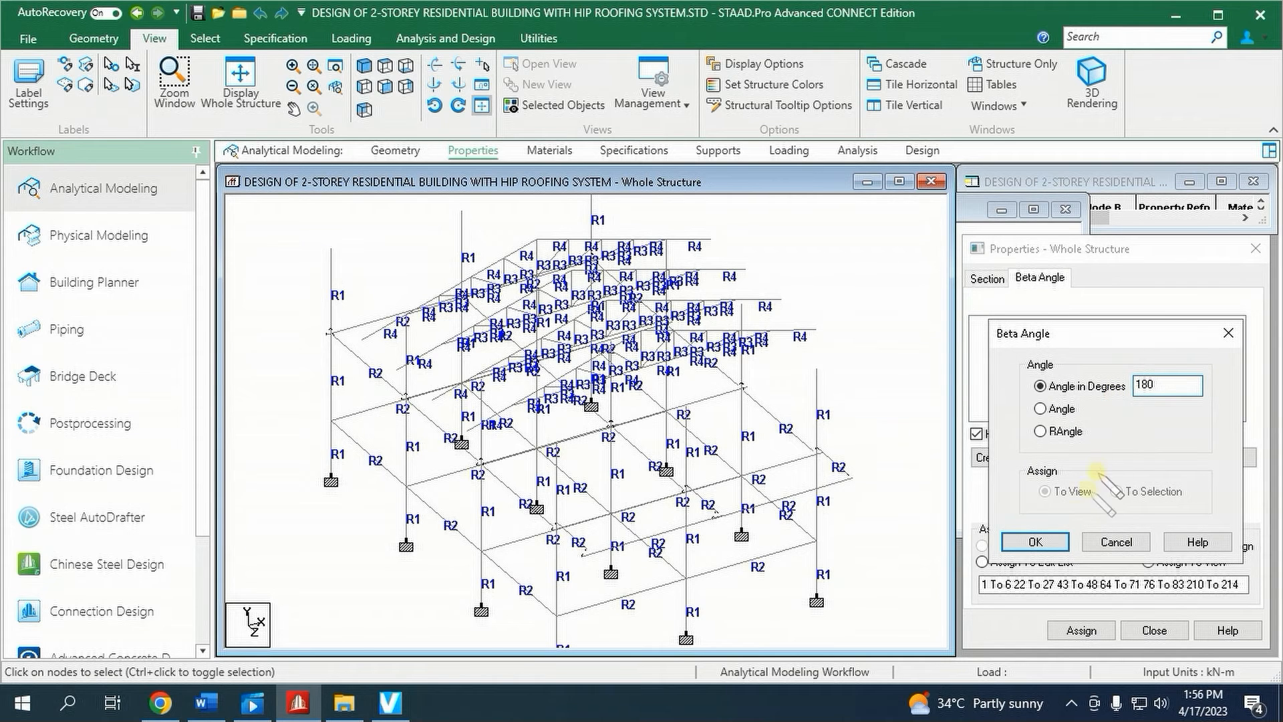
left_click(1040, 540)
left_click(1056, 457)
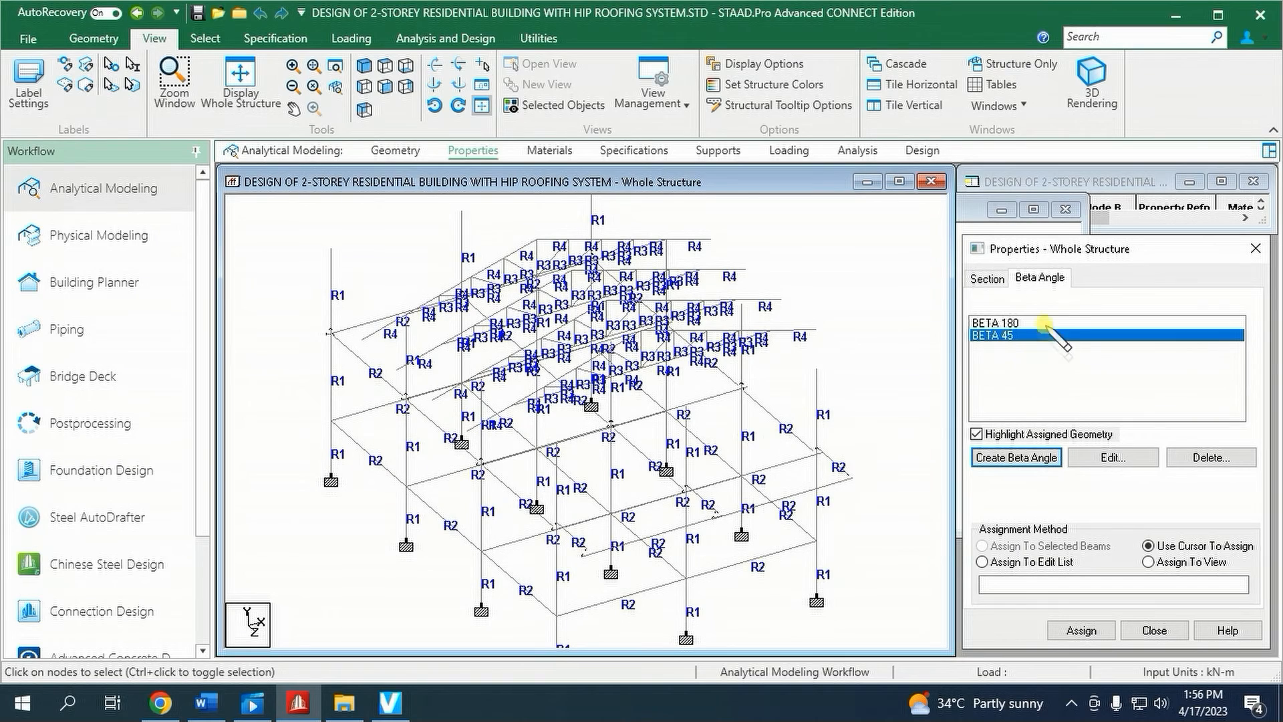
- Isolate all members other than the Rect 0.40x0.40 columns in the active window by inverting the column selection
left_click(988, 279)
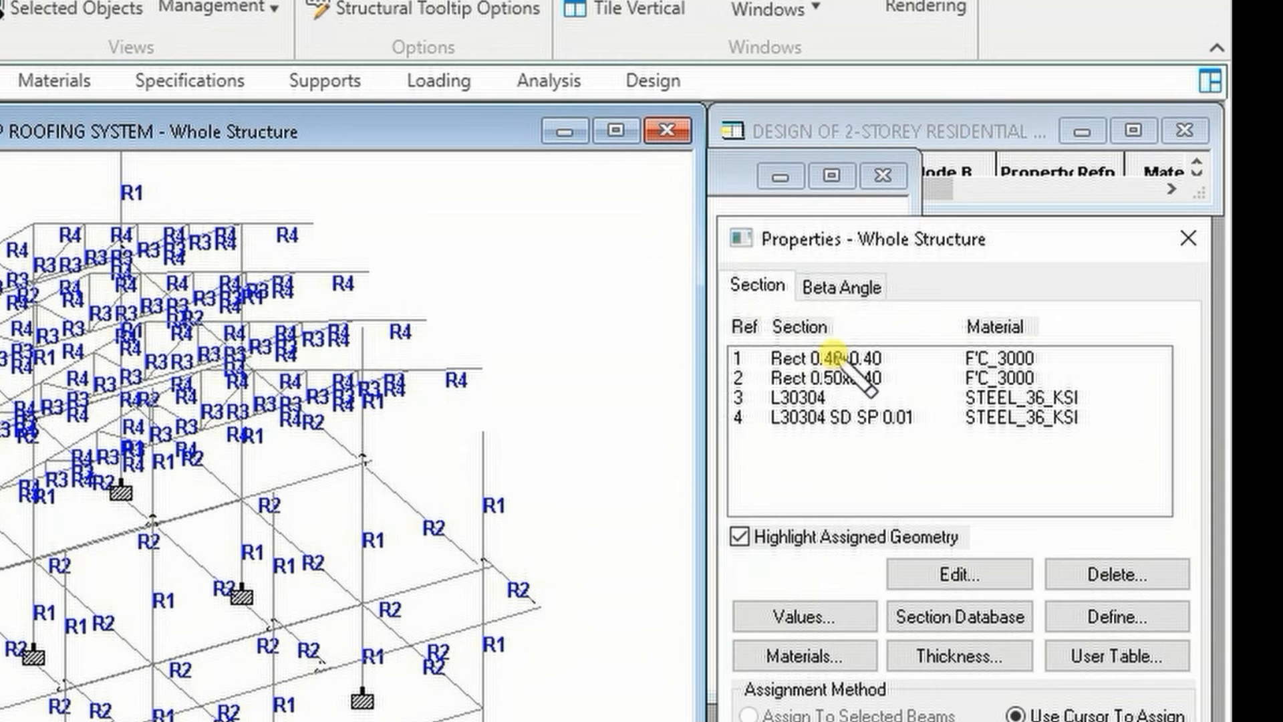
left_click(836, 359)
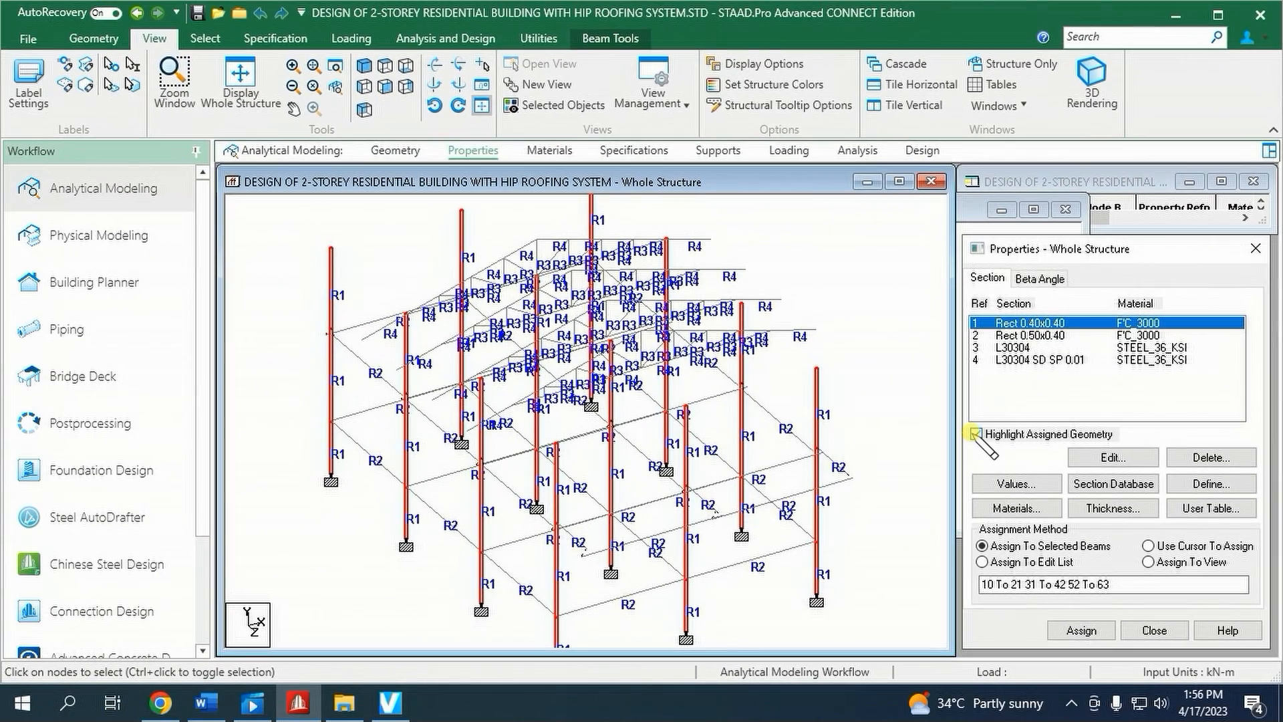
left_click(205, 38)
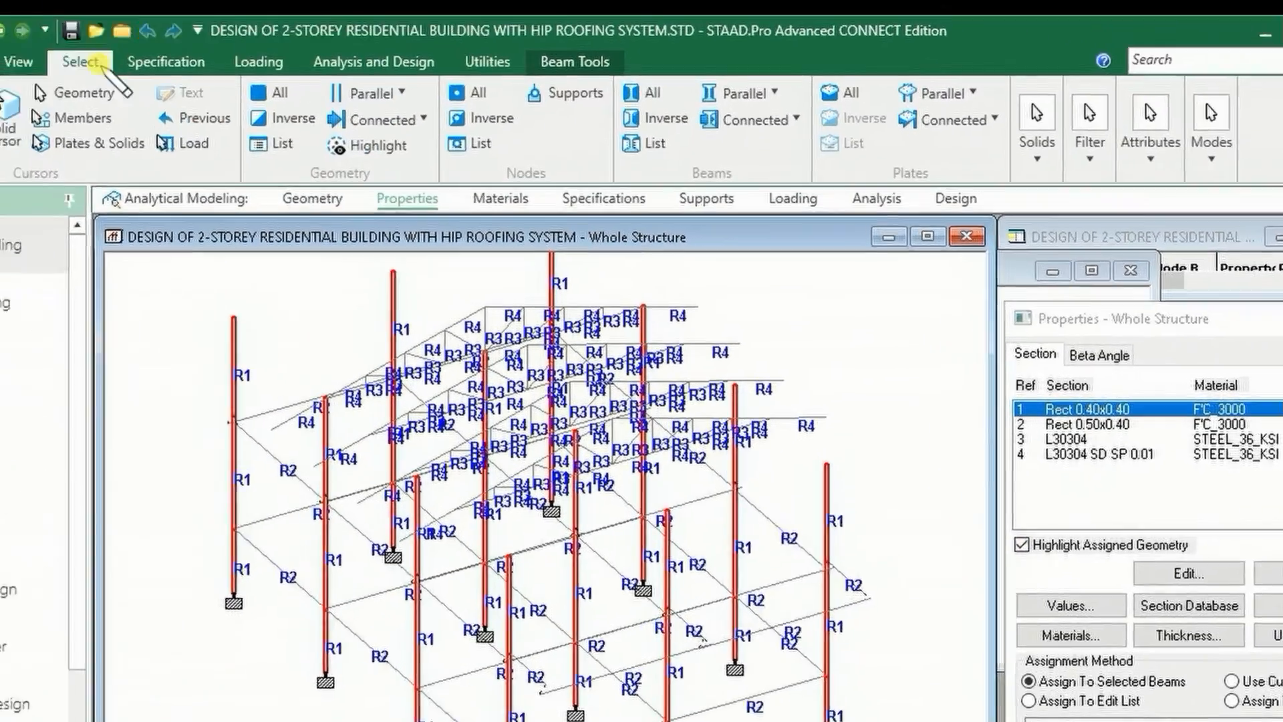
left_click(618, 178)
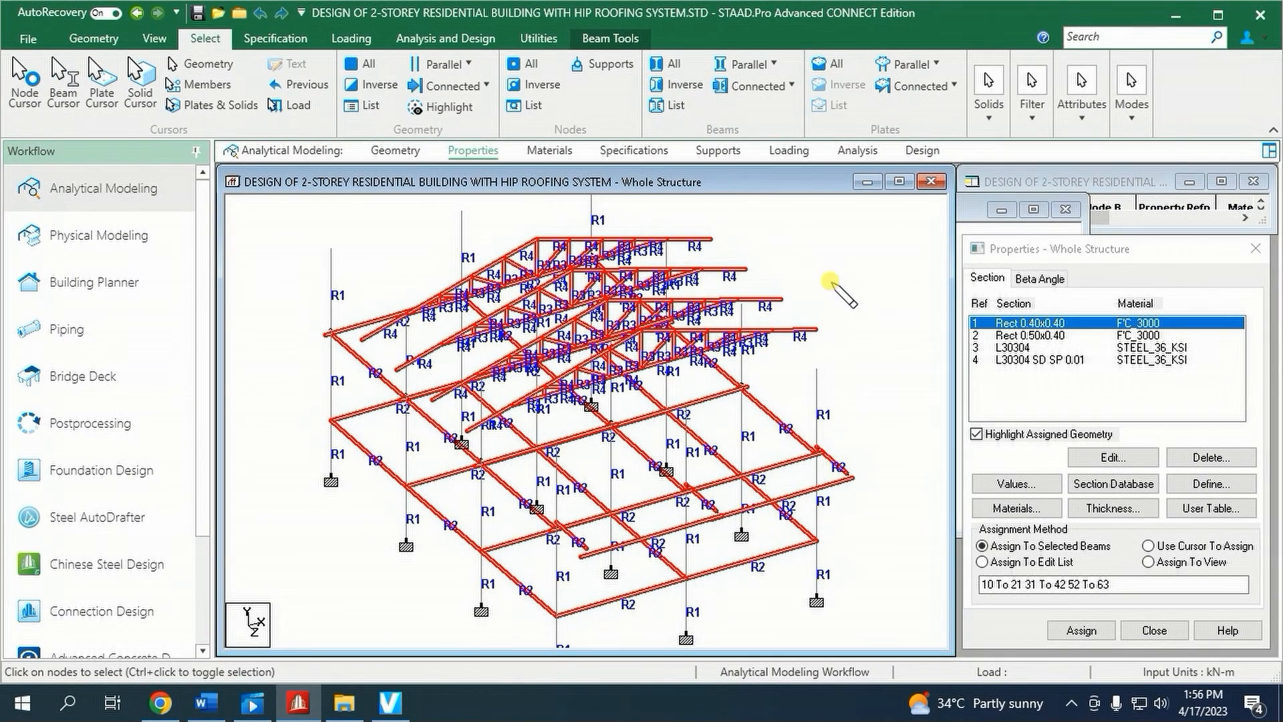
right_click(829, 282)
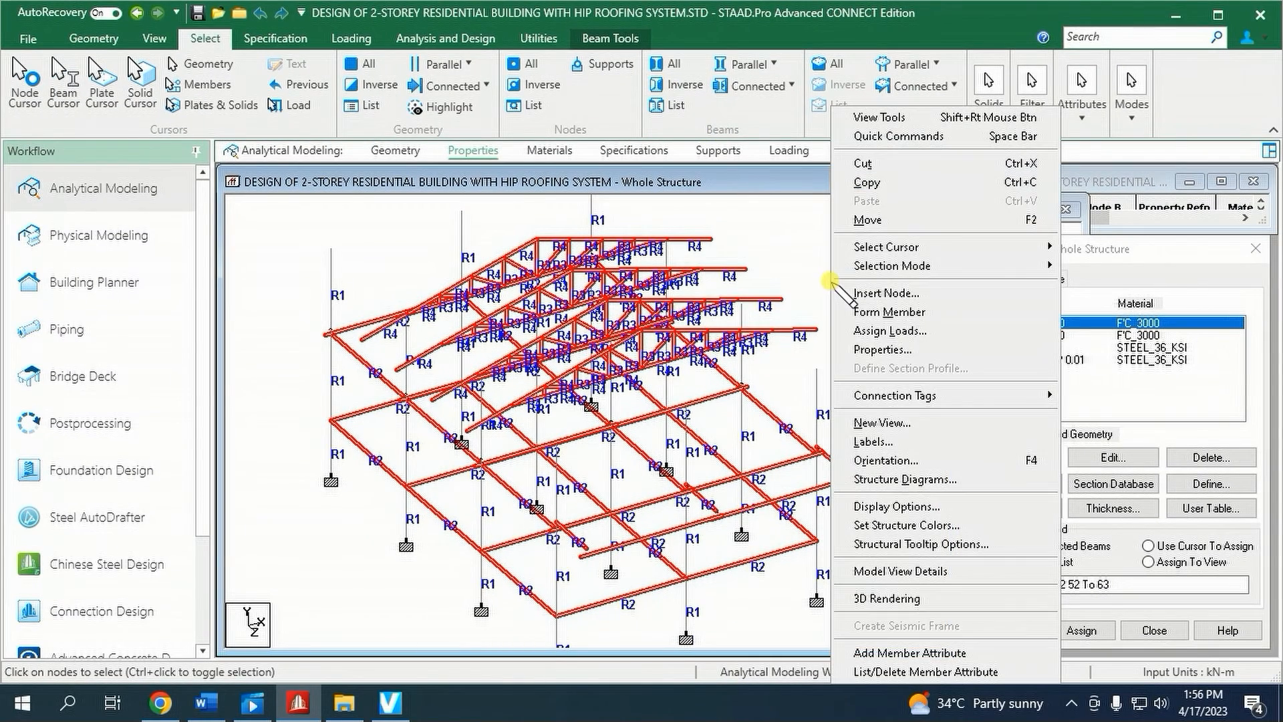
left_click(881, 422)
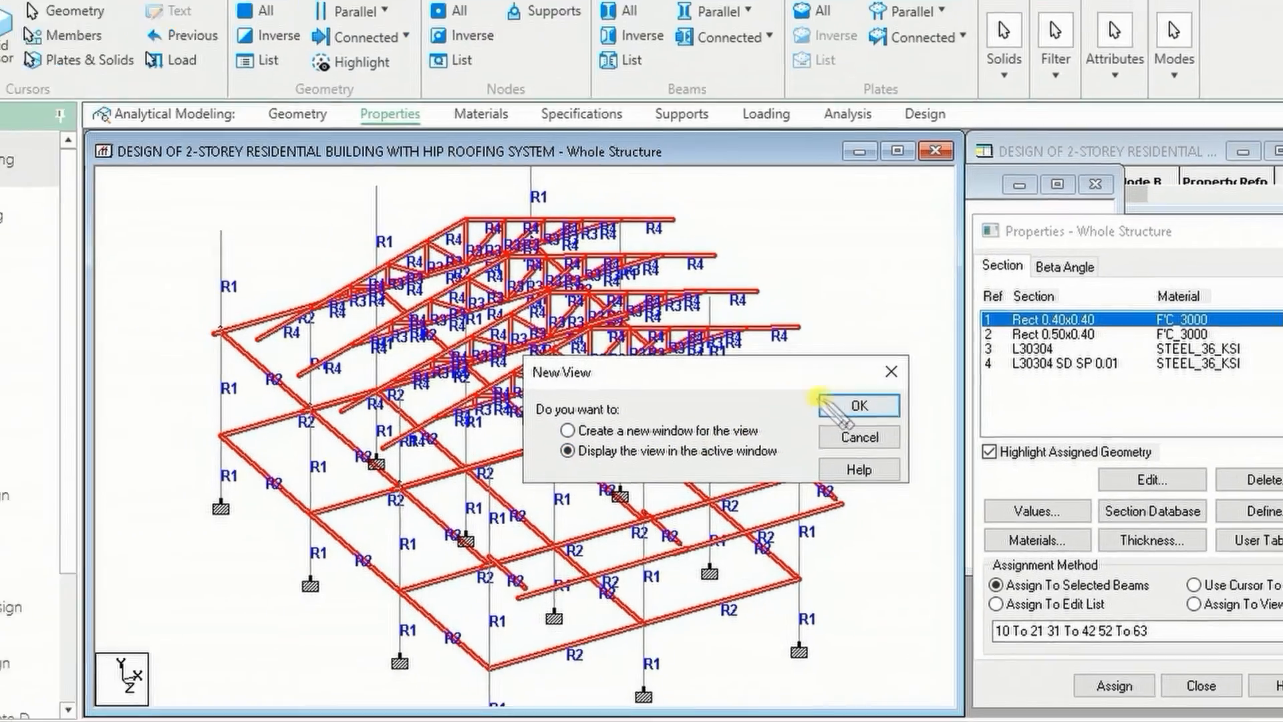
left_click(840, 419)
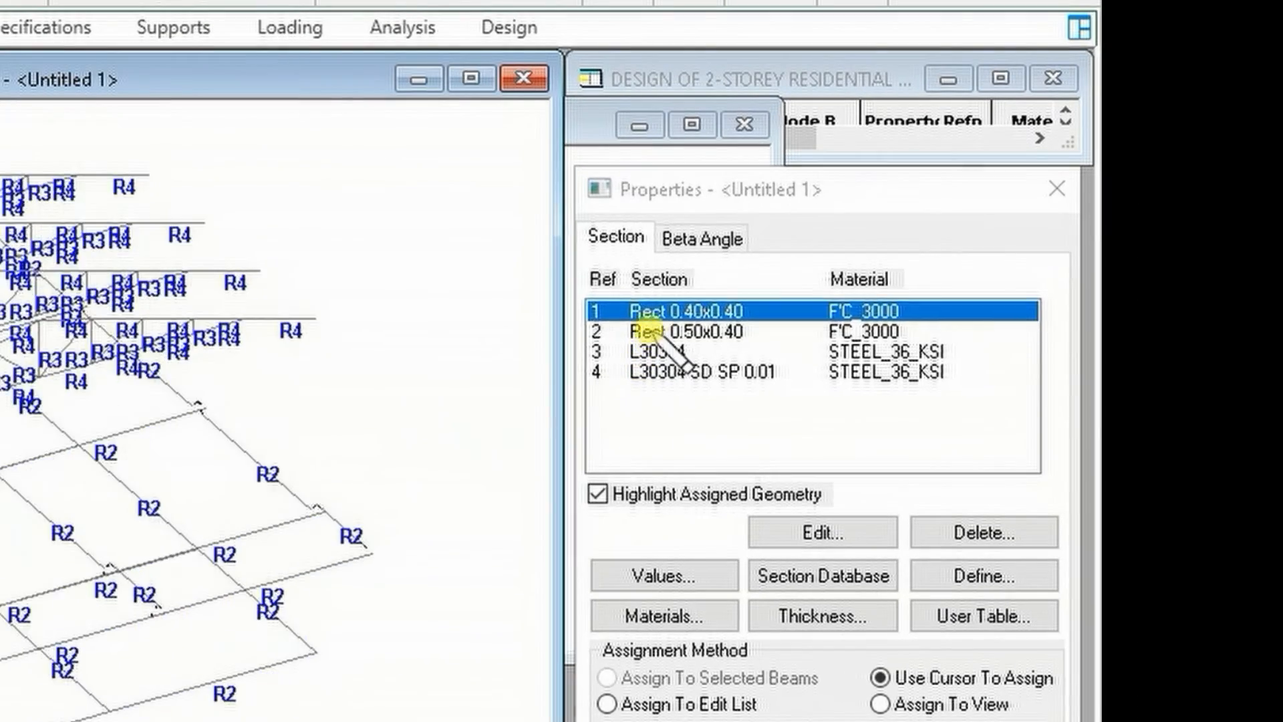
- Isolate the roof trusses in the active window by inverting the selection of the Rect 0.50x0.40 beams
left_click(982, 336)
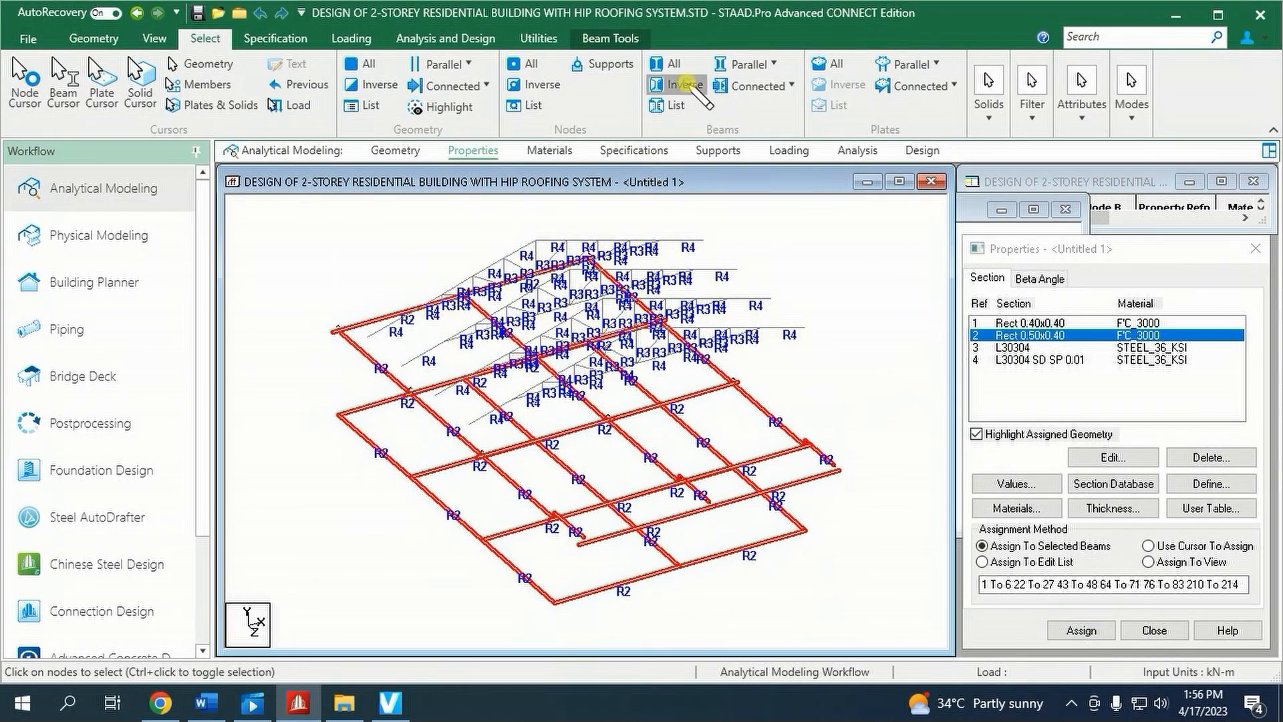
right_click(785, 268)
left_click(842, 421)
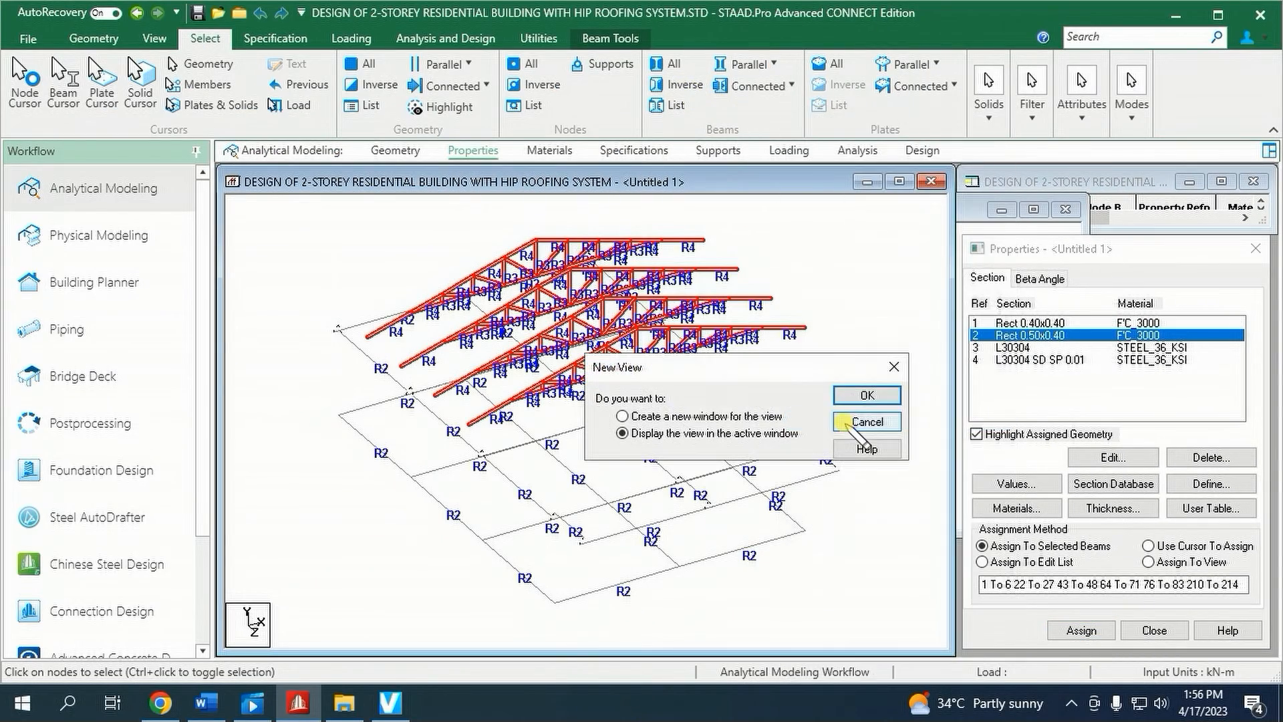
left_click(862, 395)
scroll(794, 367, "up", 2)
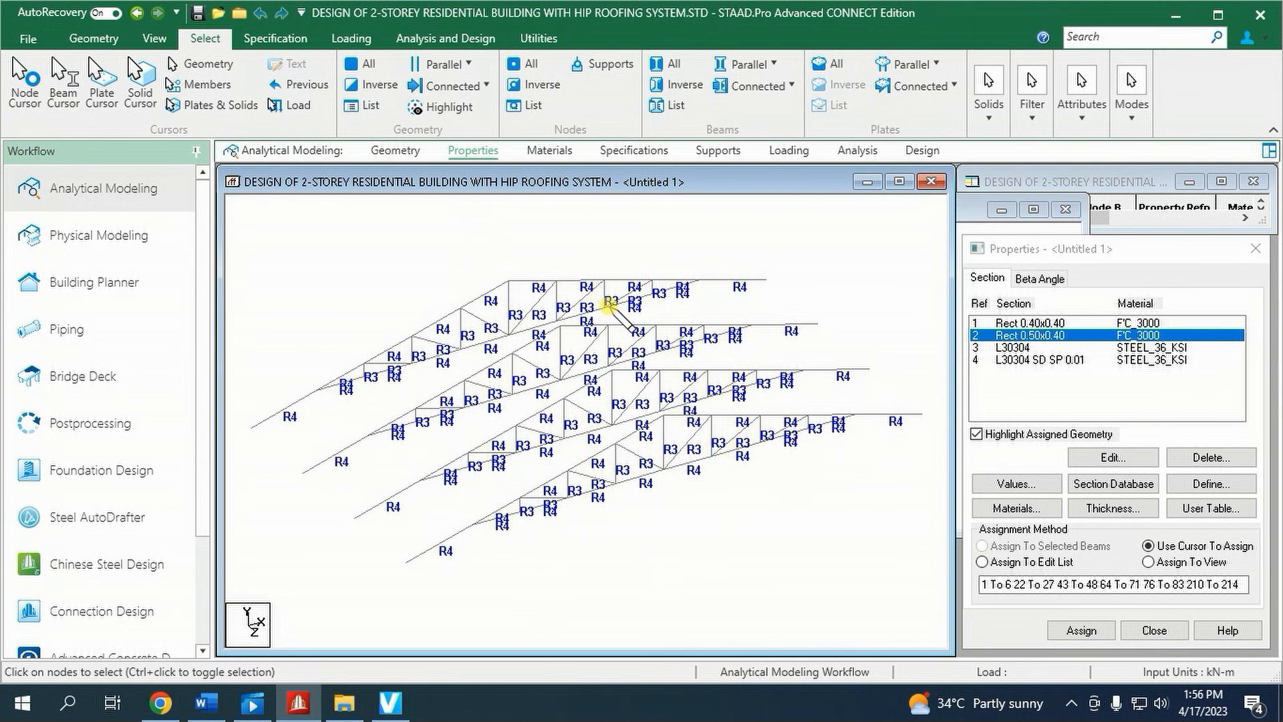
scroll(567, 366, "down", 2)
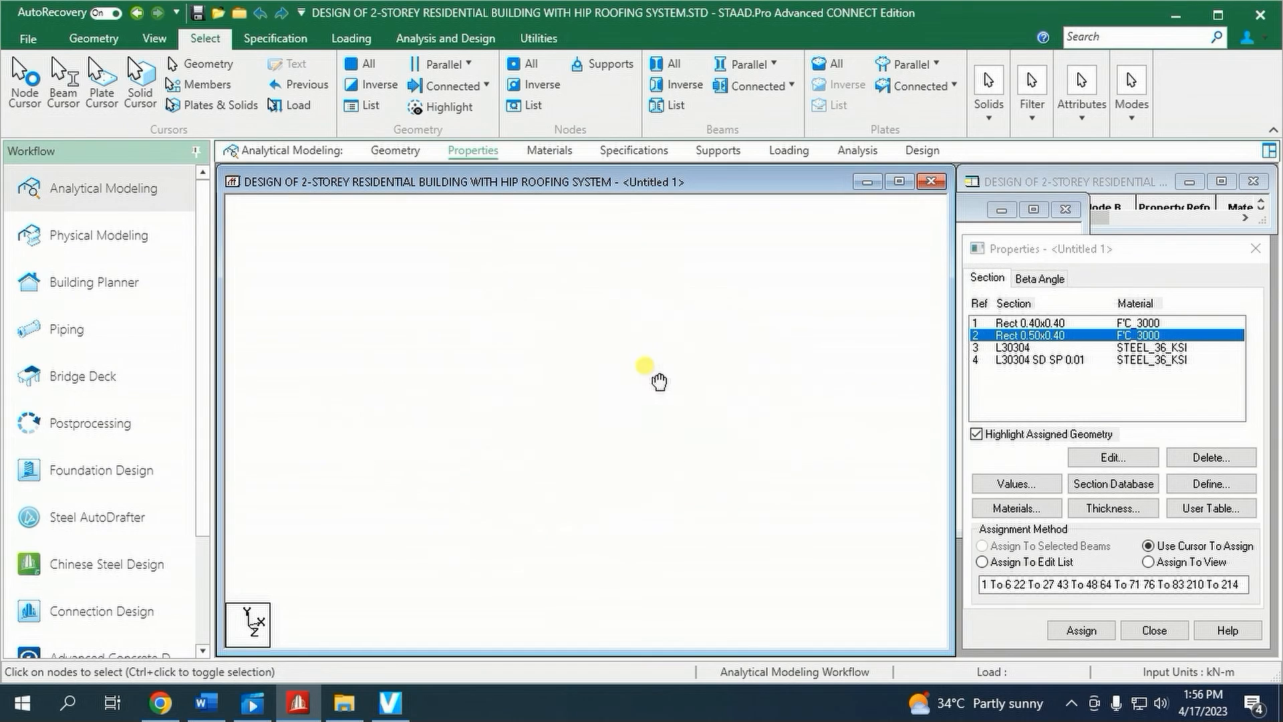
scroll(601, 324, "up", 1)
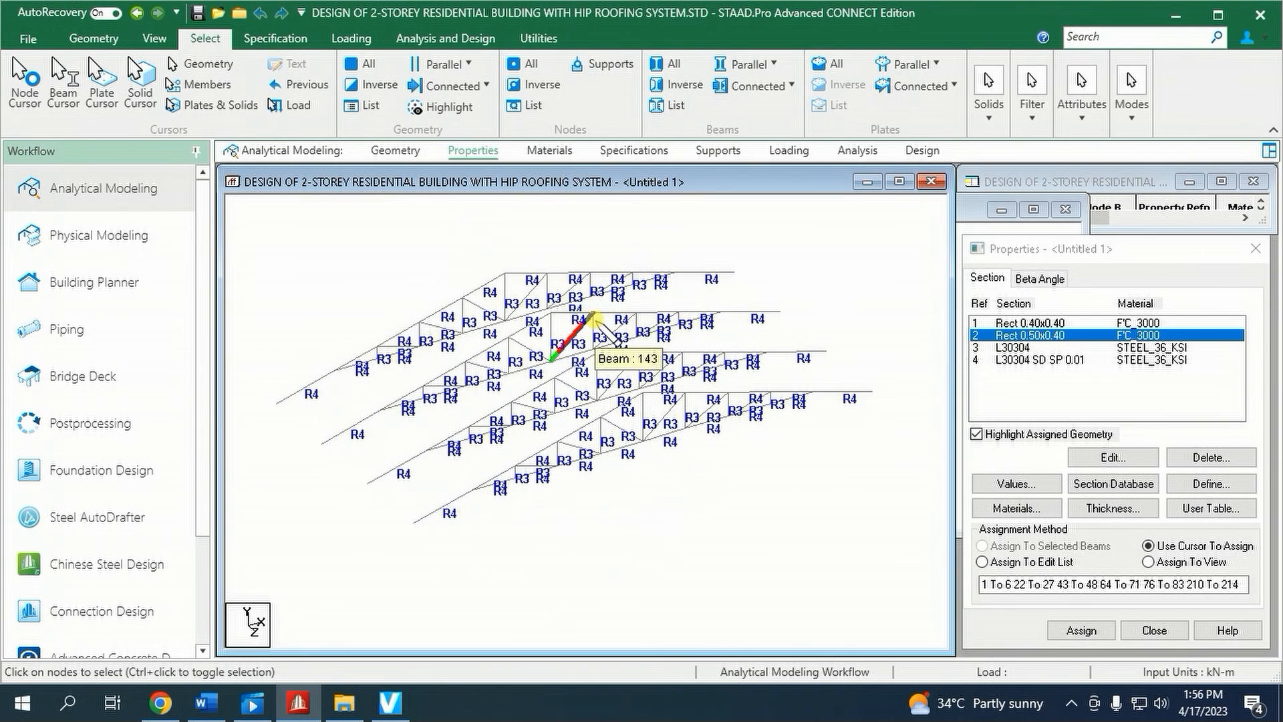
- Assign the 180-degree beta angle to the bottom chords of all the roof trusses, selected as the beams parallel to X
left_click(1039, 279)
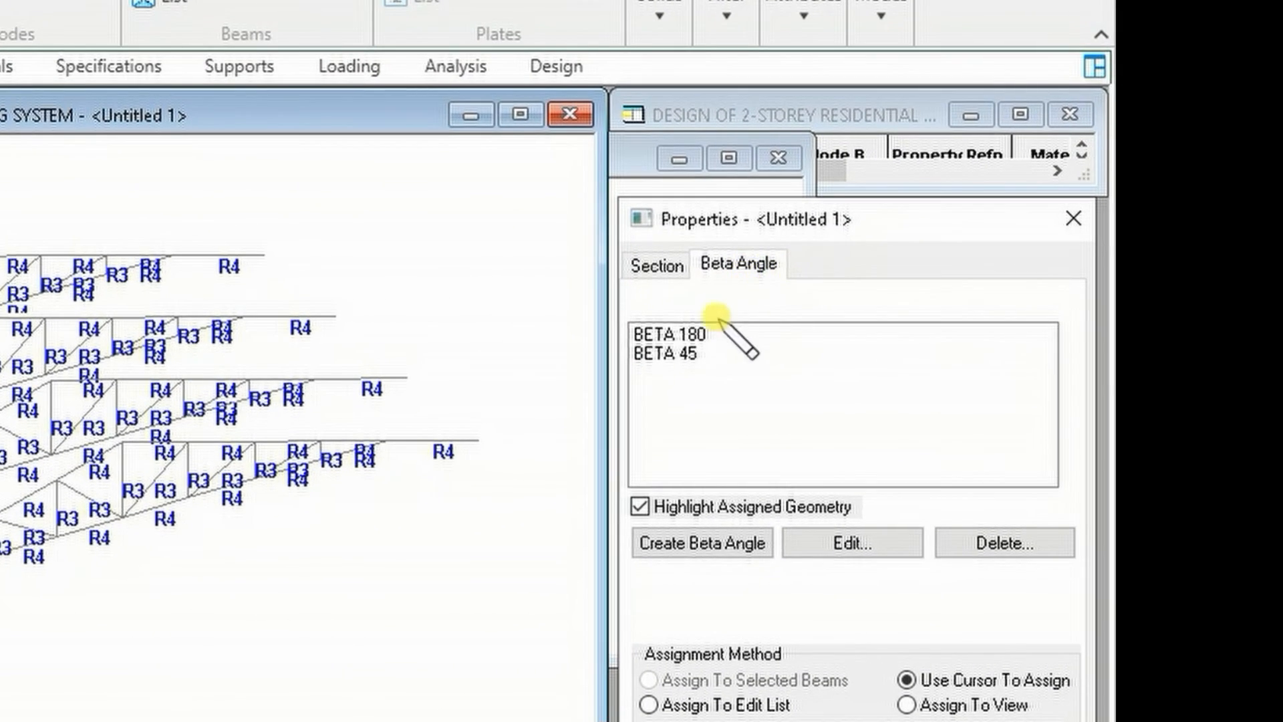
left_click(689, 331)
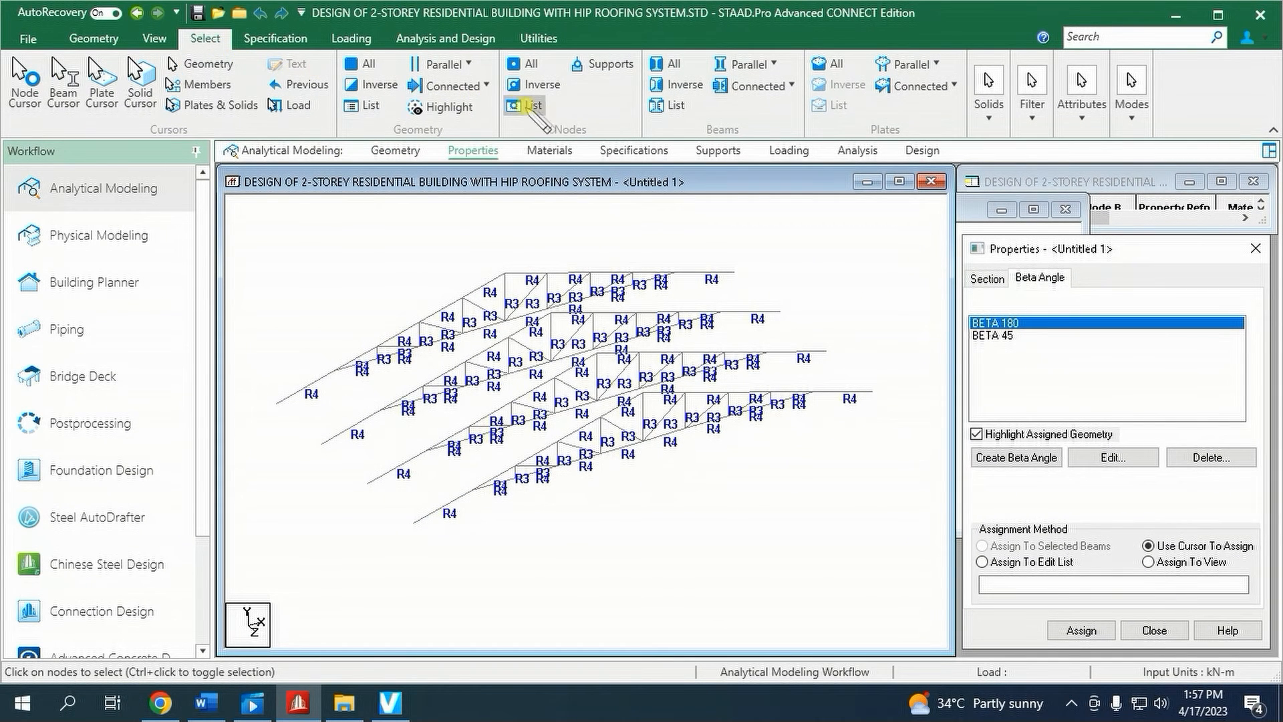
left_click(761, 66)
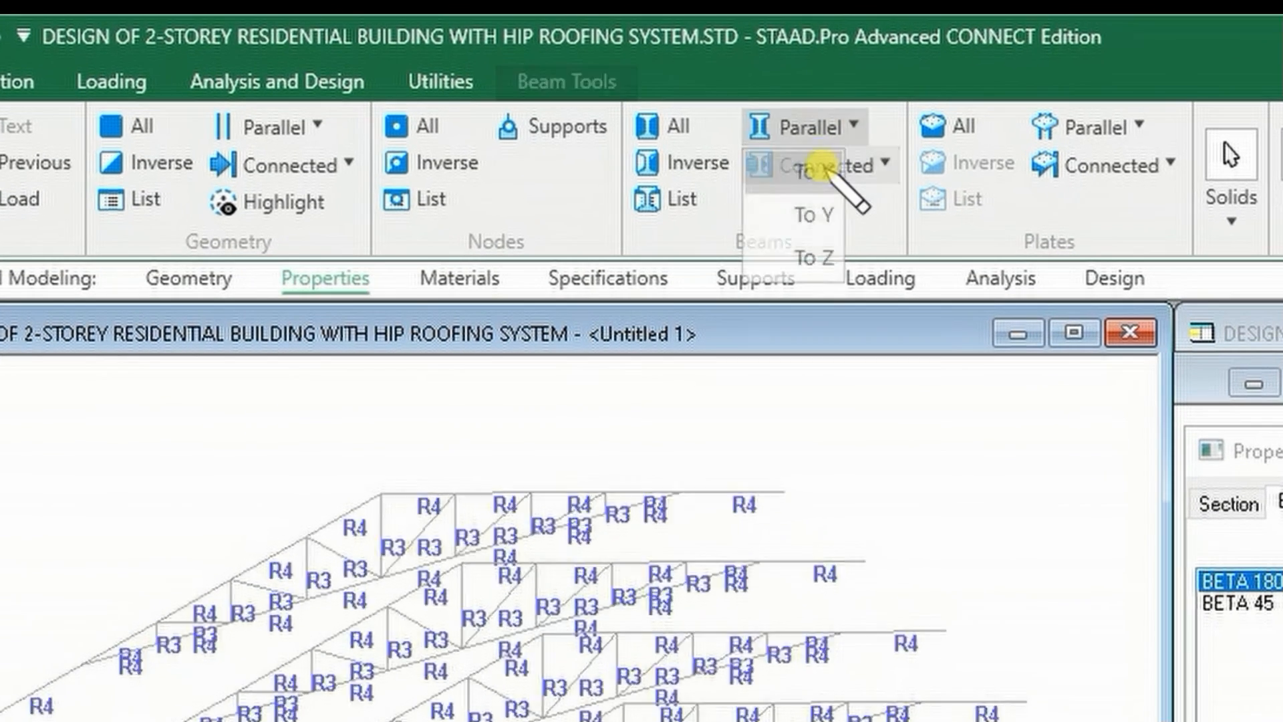
left_click(799, 152)
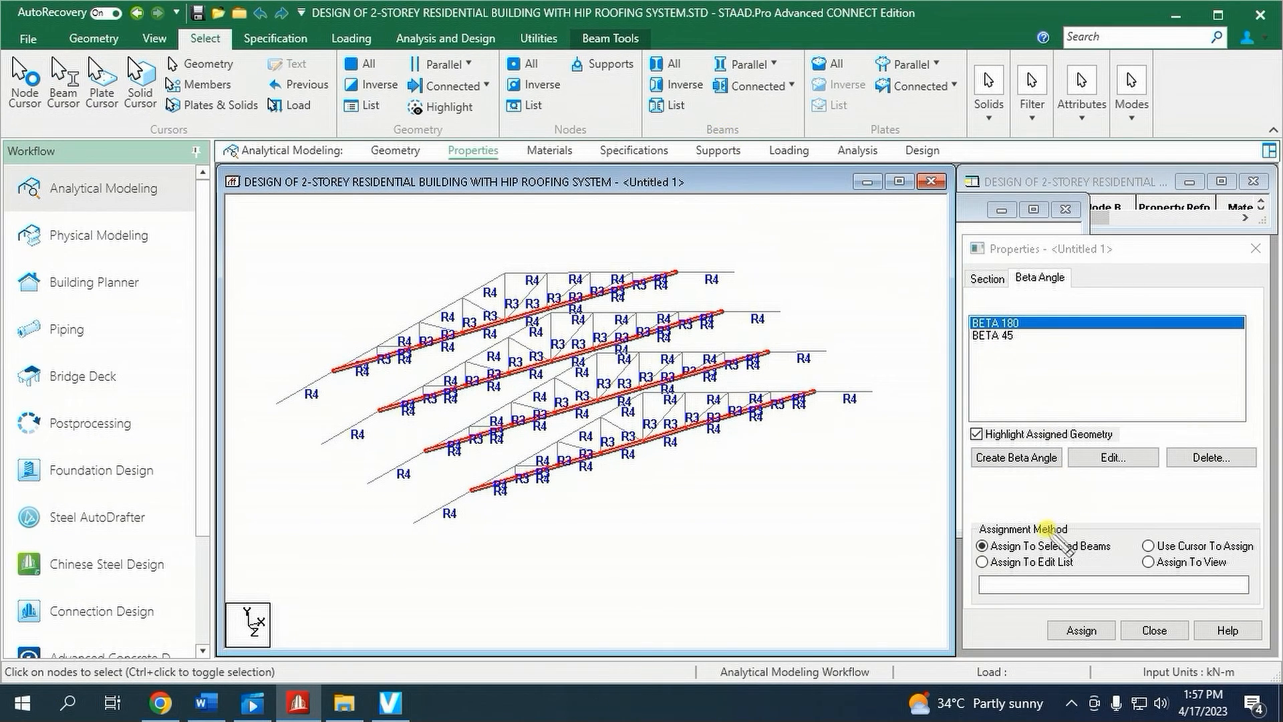
left_click(1078, 631)
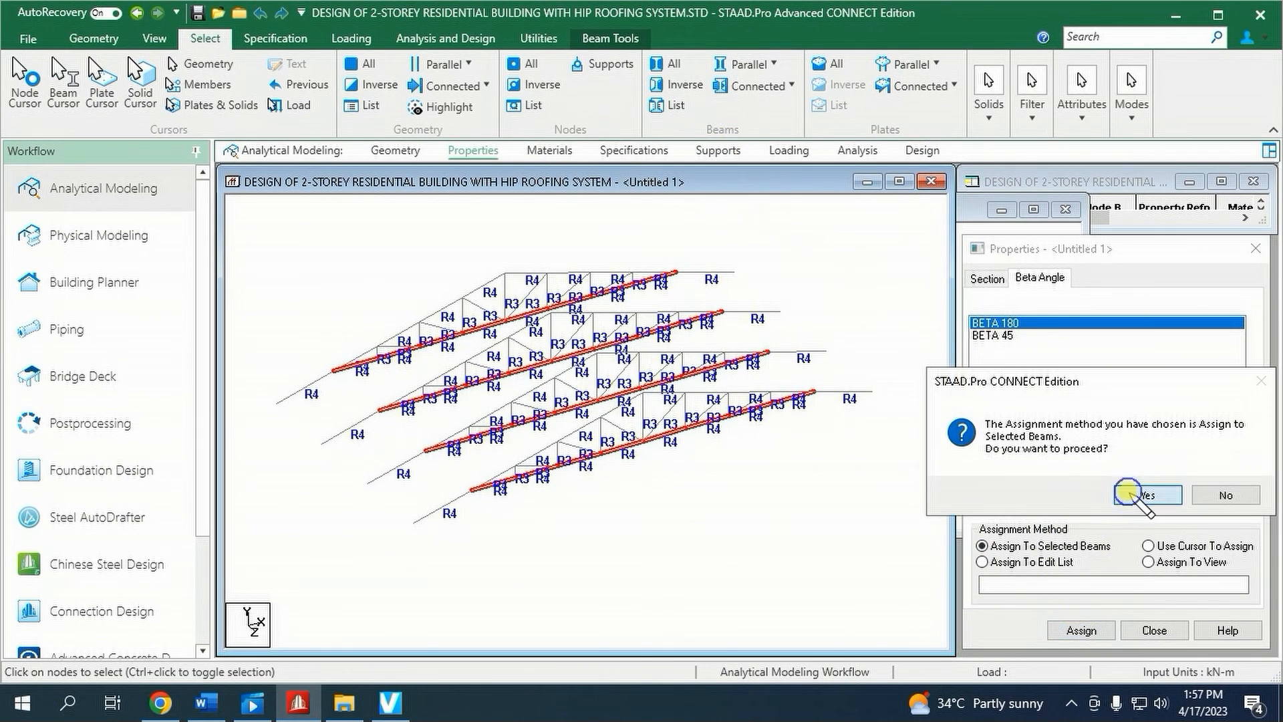
left_click(1145, 496)
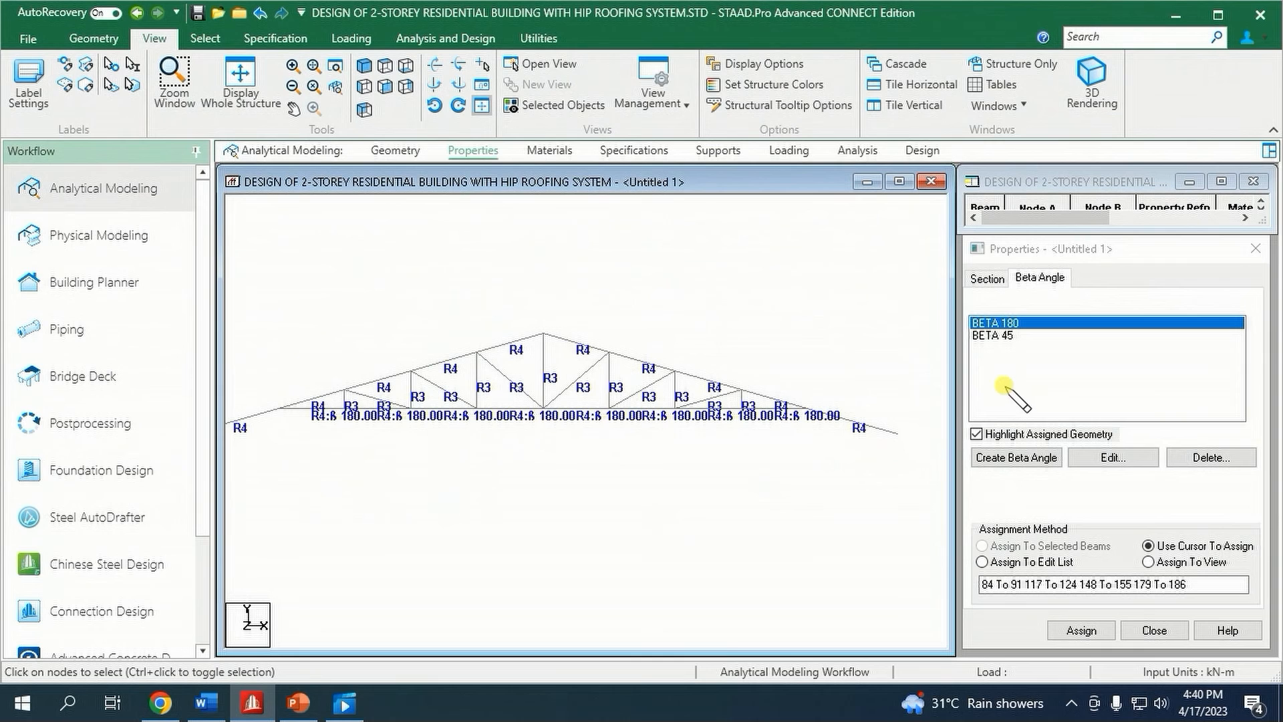
- Assign the 45-degree beta angle to the vertical and diagonal web members of all trusses, selecting them with Drag Line in front view
left_click(1002, 336)
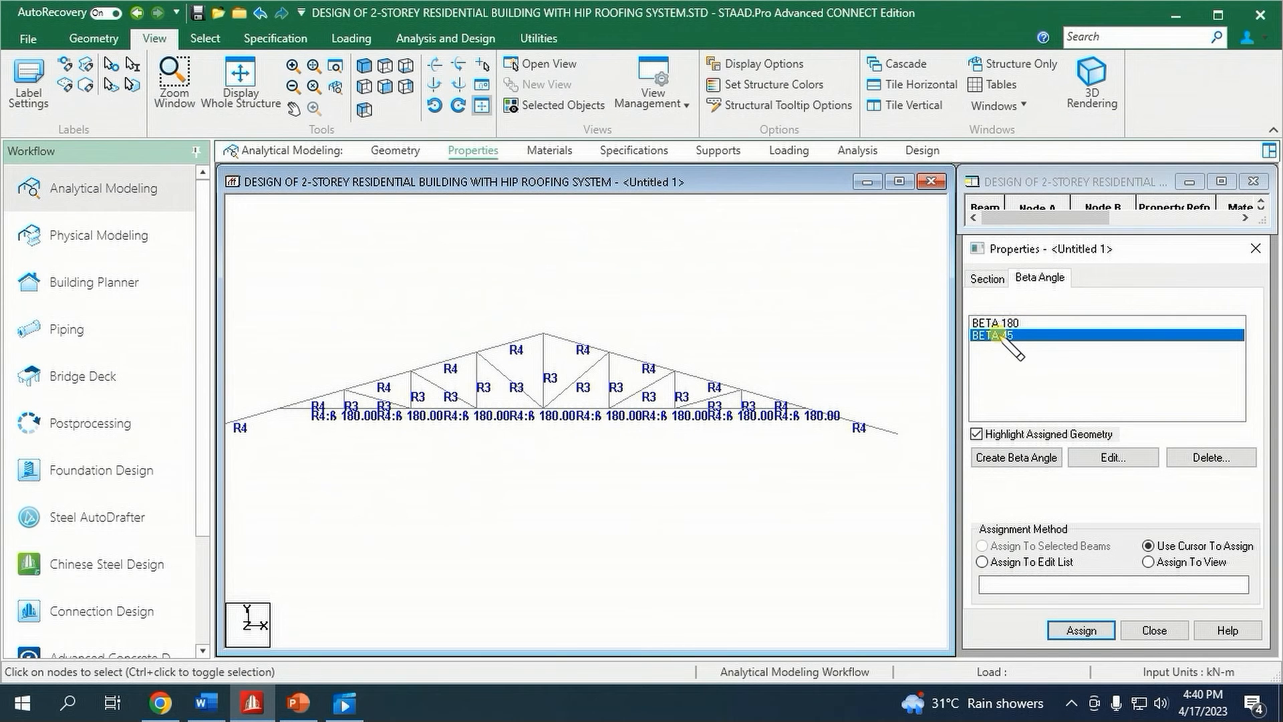
left_click(355, 64)
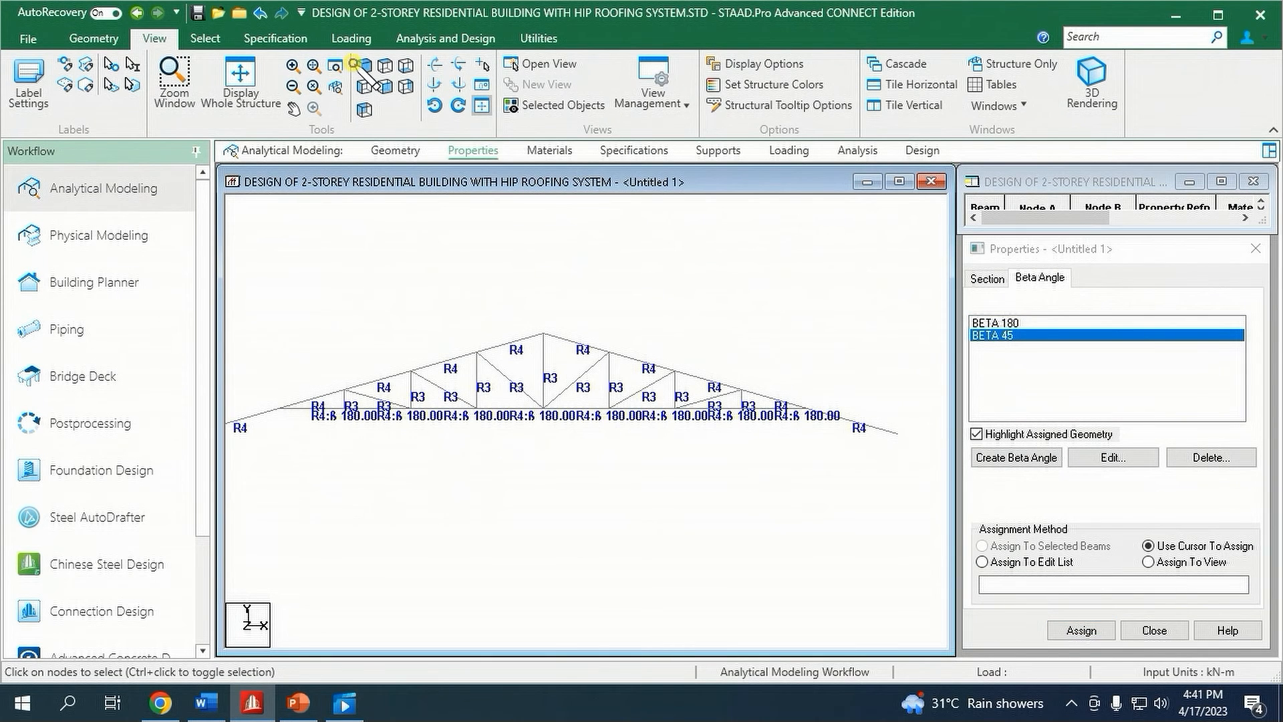
left_click(361, 65)
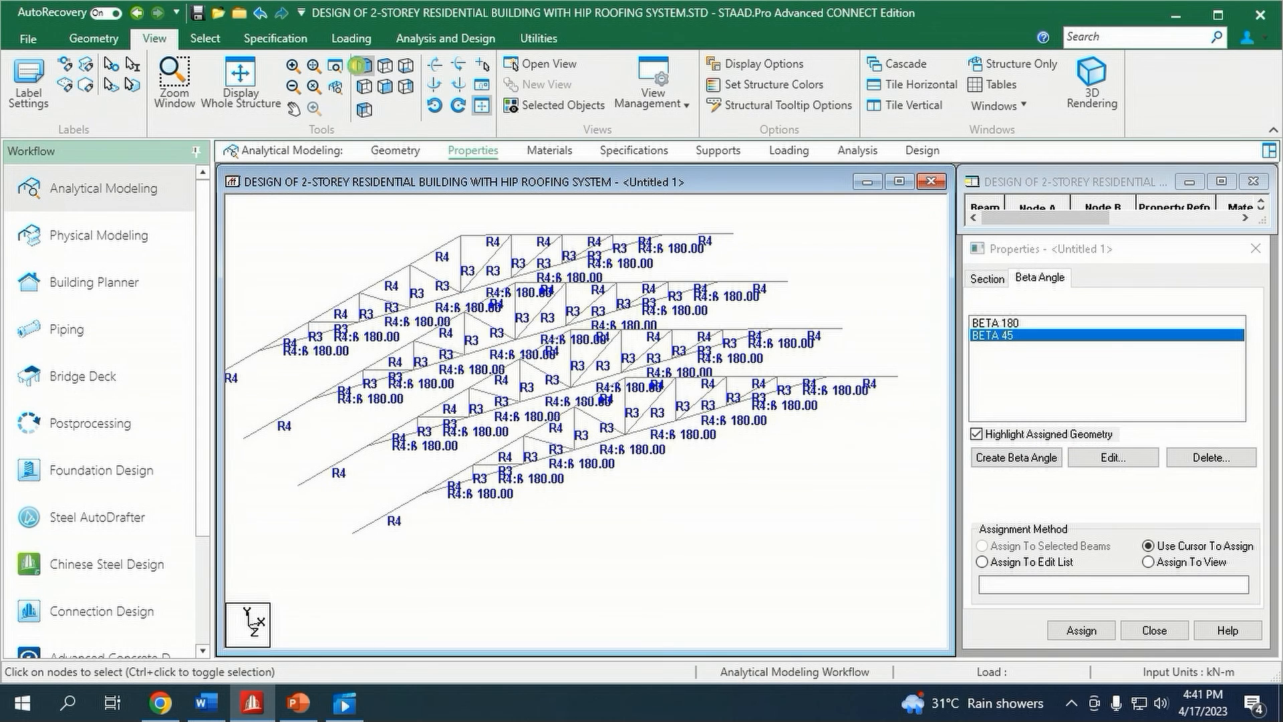
left_click(384, 85)
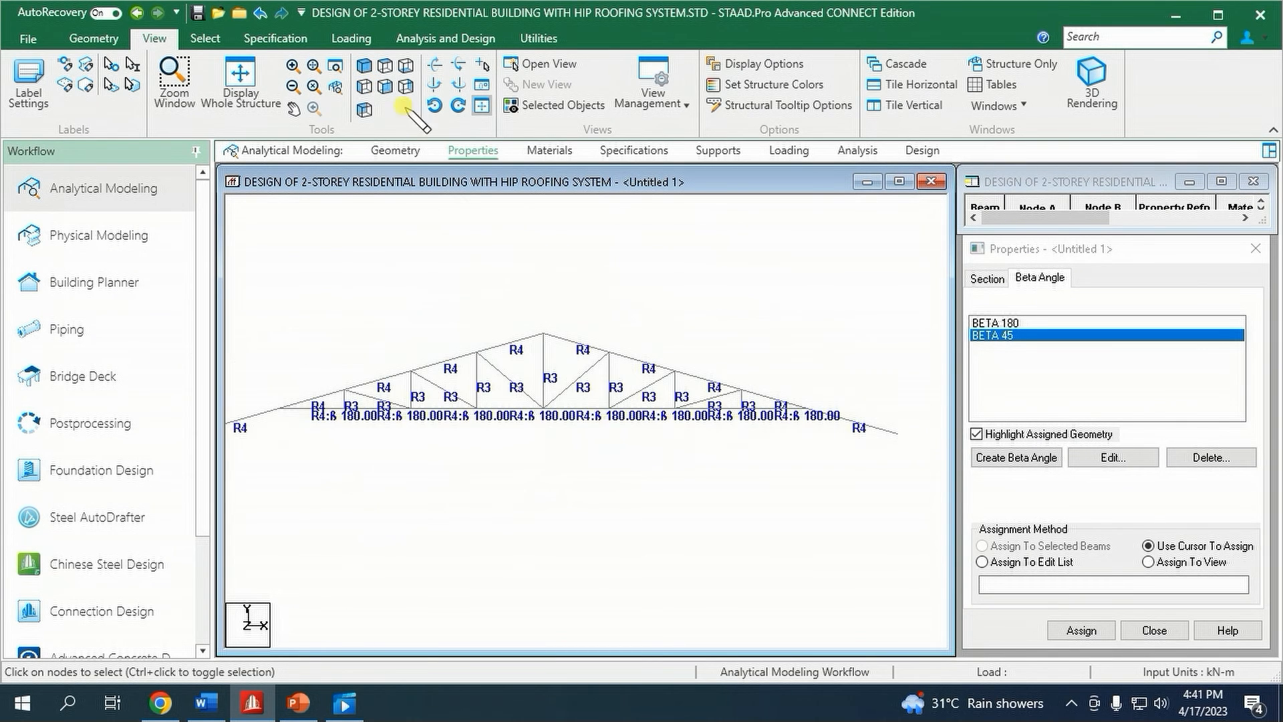
right_click(702, 324)
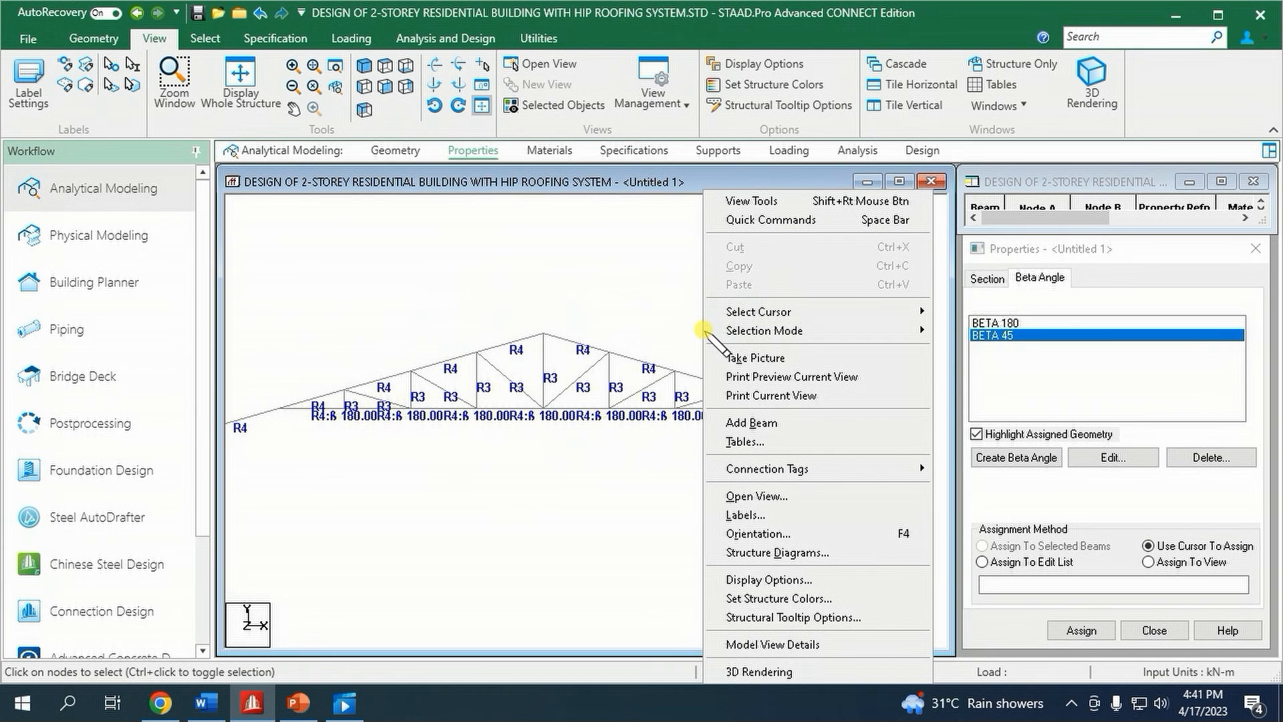
mouse_move(709, 332)
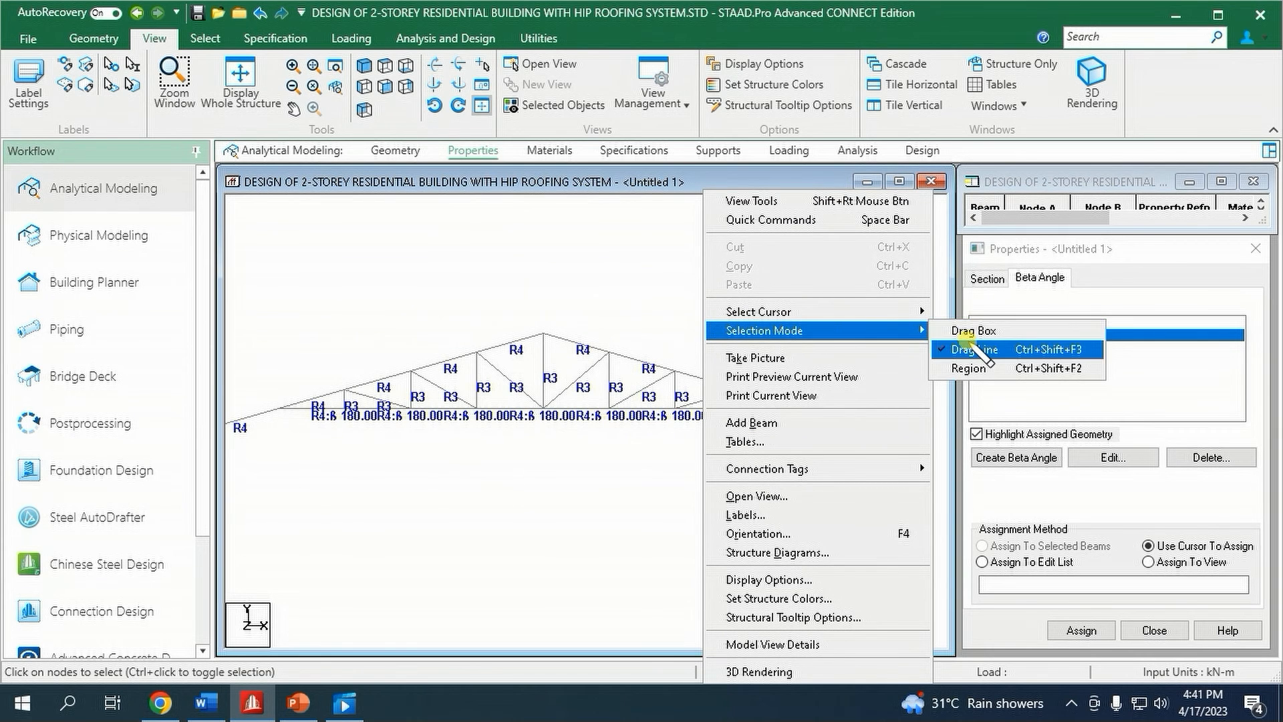
left_click(965, 343)
scroll(741, 340, "down", 1)
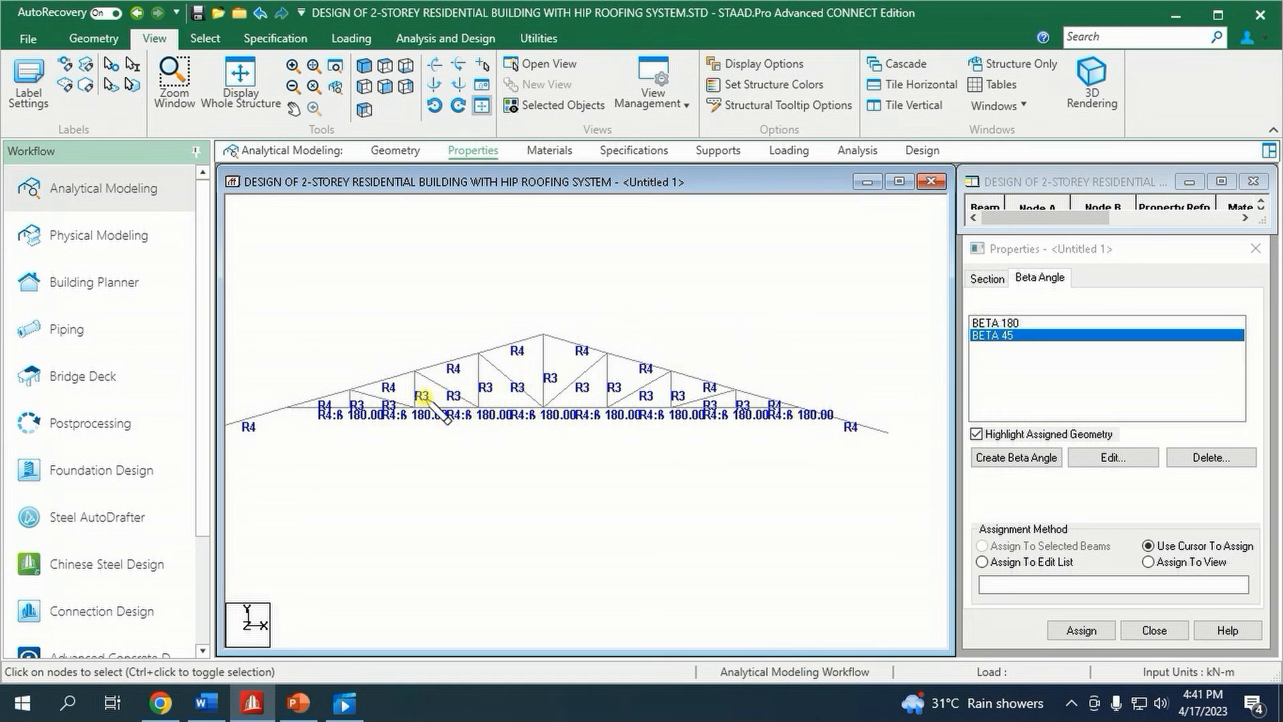
scroll(329, 406, "up", 1)
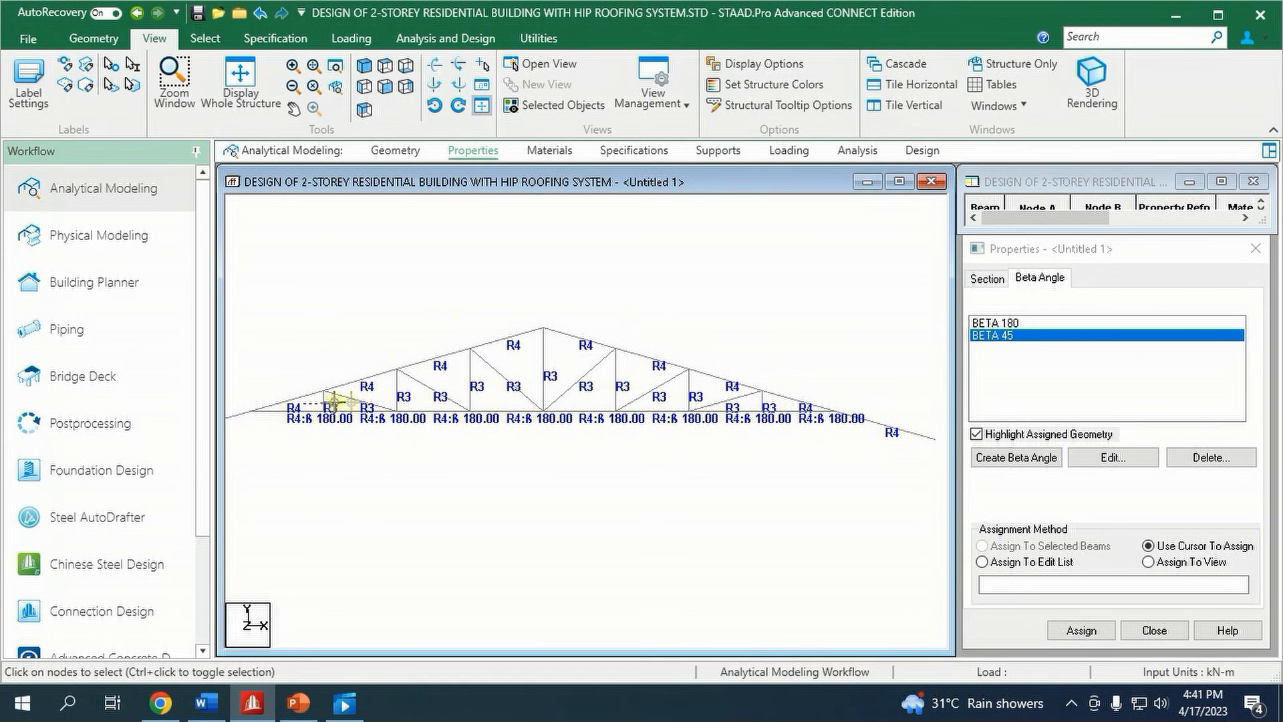
left_click_drag(542, 402, 780, 405)
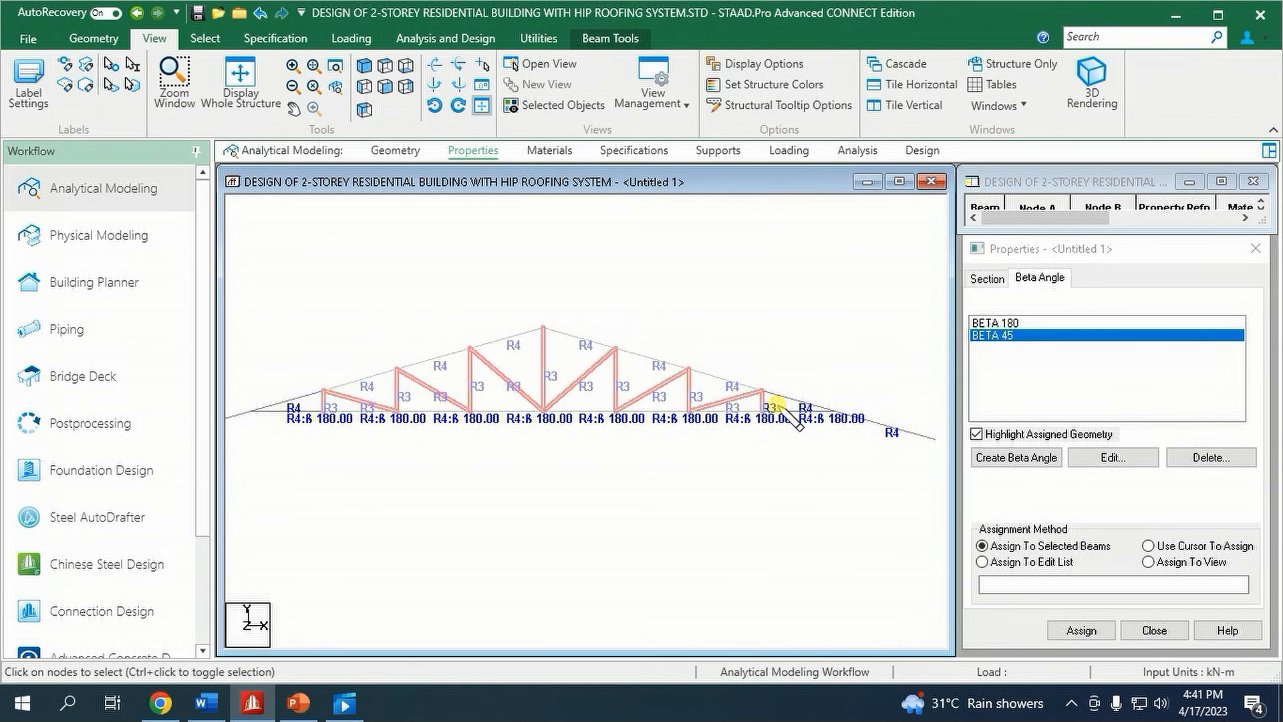
left_click(1082, 631)
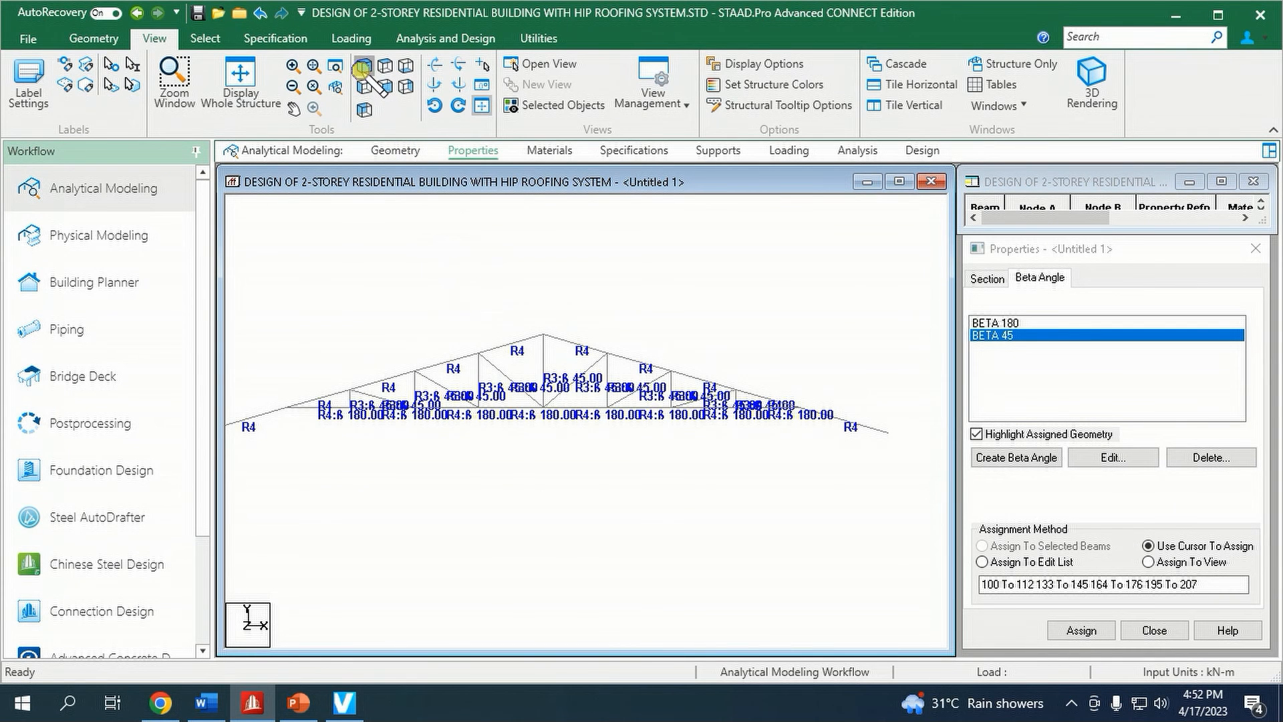
- Check in isometric view which truss members have the 180-degree beta angle assigned
left_click(362, 67)
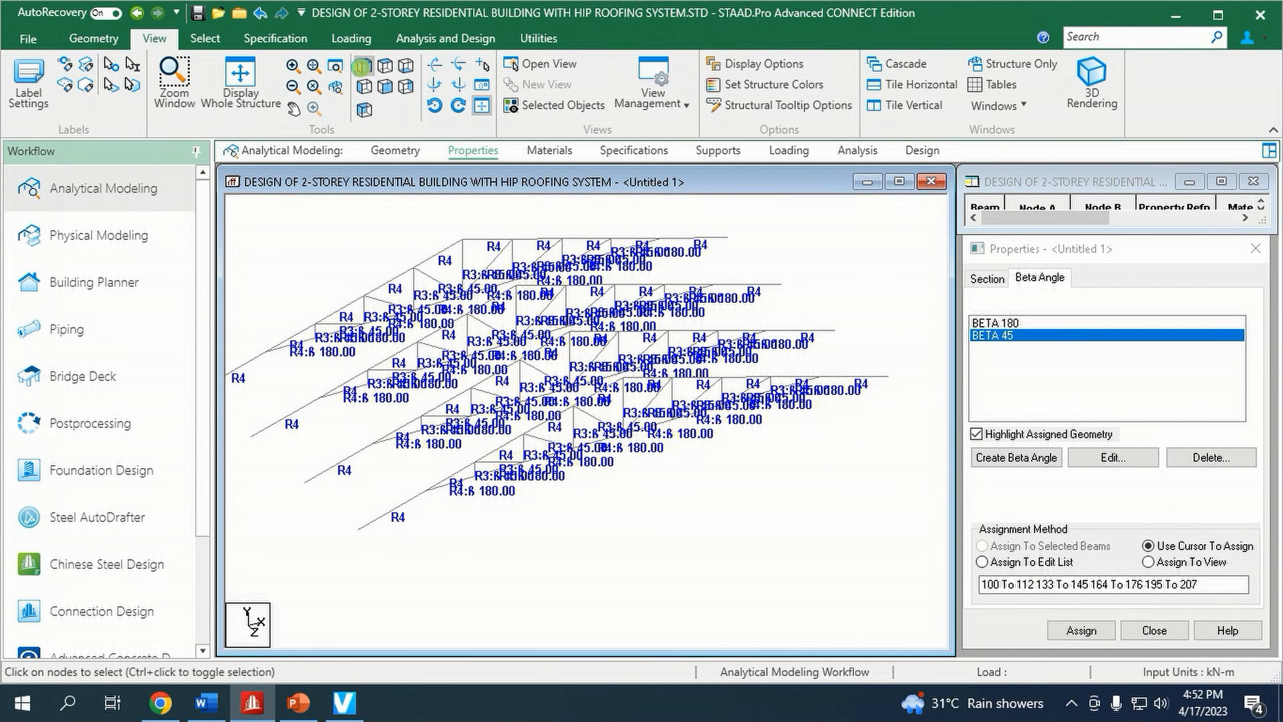
left_click(1024, 334)
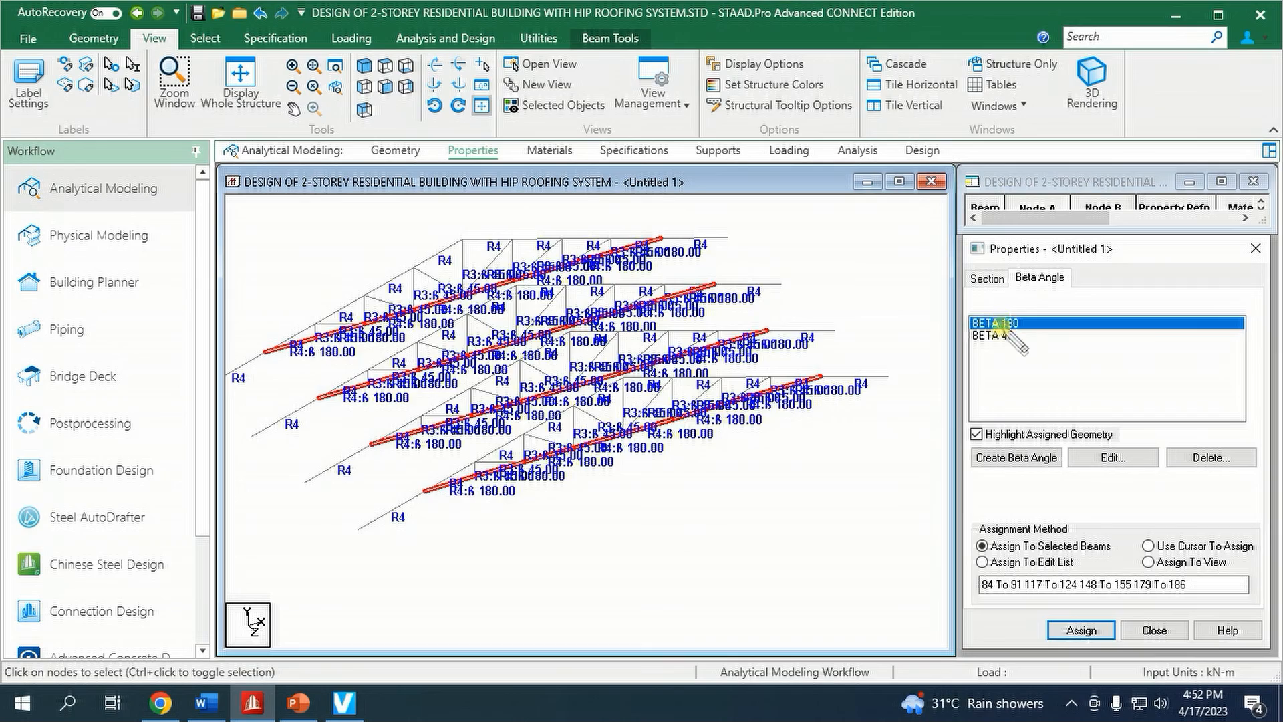
left_click(864, 241)
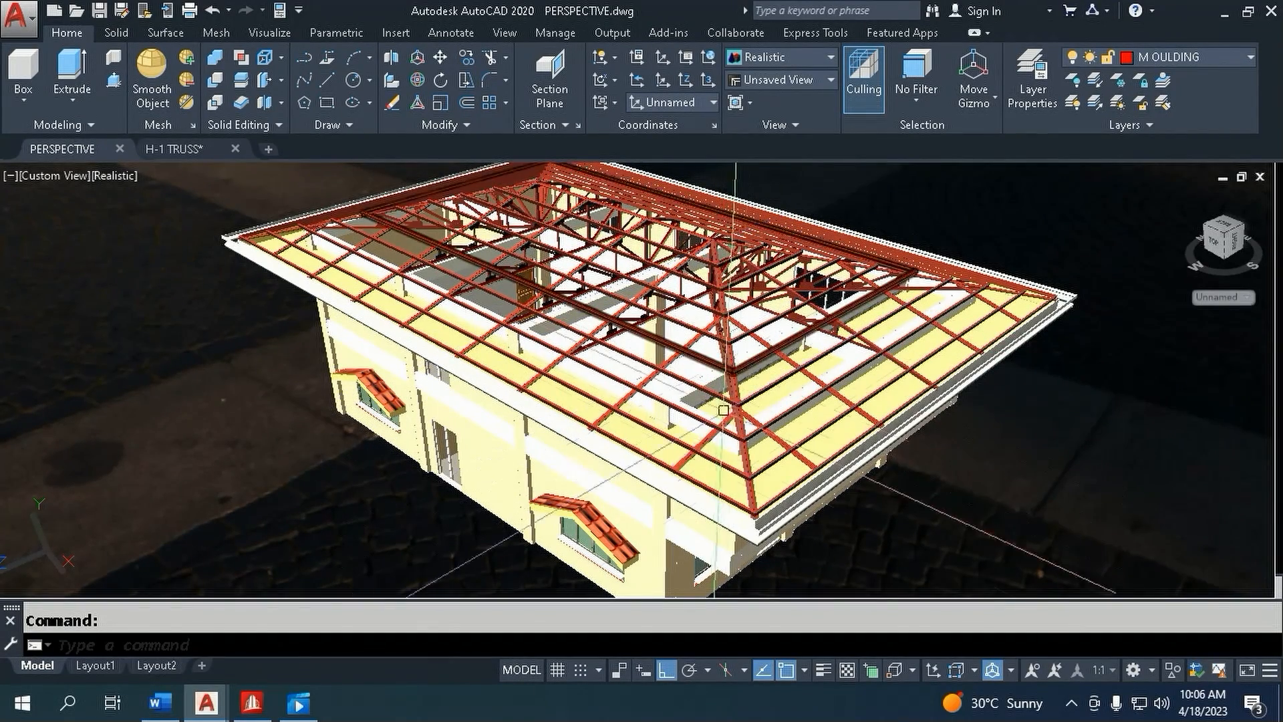
- Switch to STAAD.Pro and add two beams from the rear corner column's top to the nearest truss's peak and bottom-chord midpoint
left_click(254, 703)
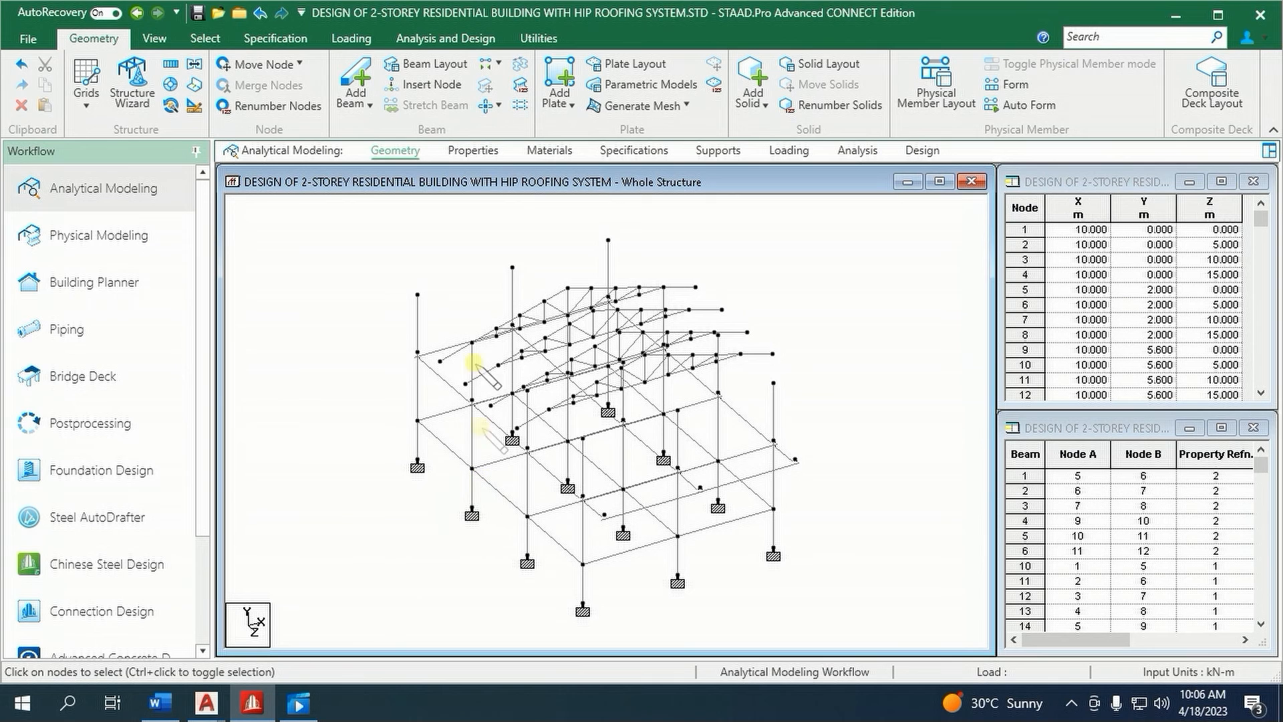
scroll(446, 294, "up", 1)
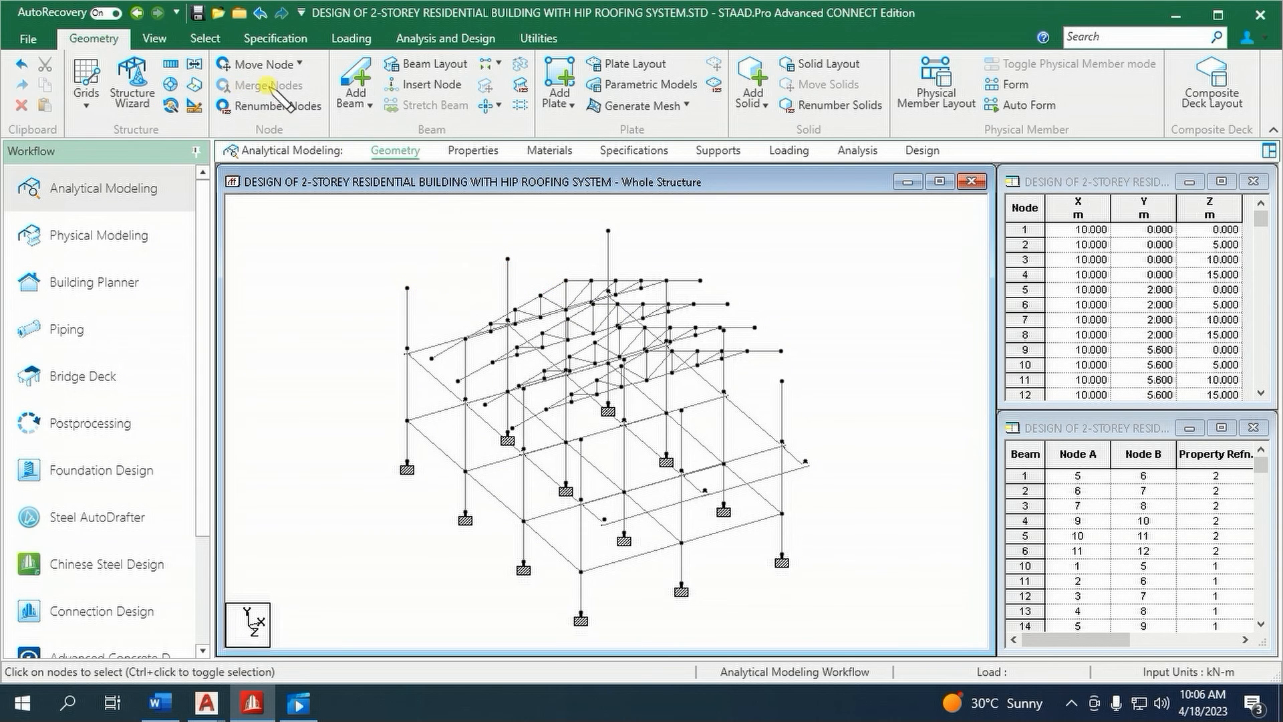
left_click(355, 82)
left_click_drag(566, 280, 566, 311)
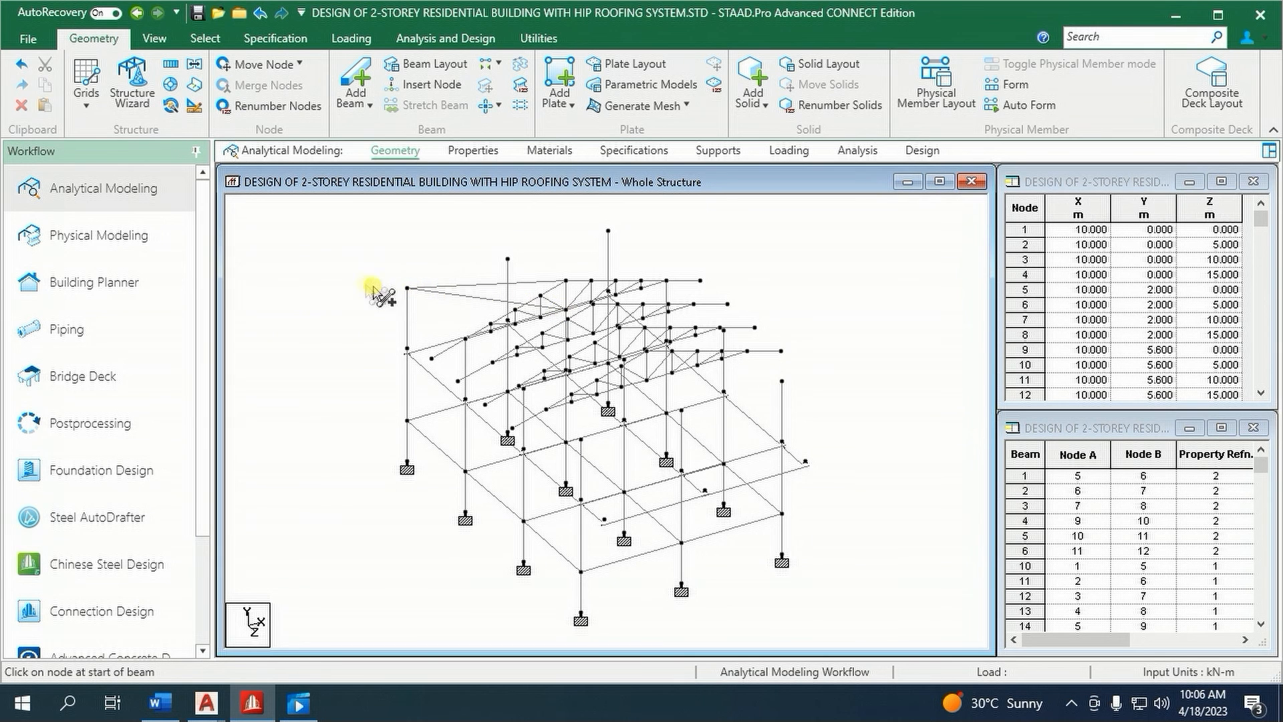
- Check the new hip truss line in plan view and examine the dimensions of the H-1 truss detail in AutoCAD
left_click(167, 40)
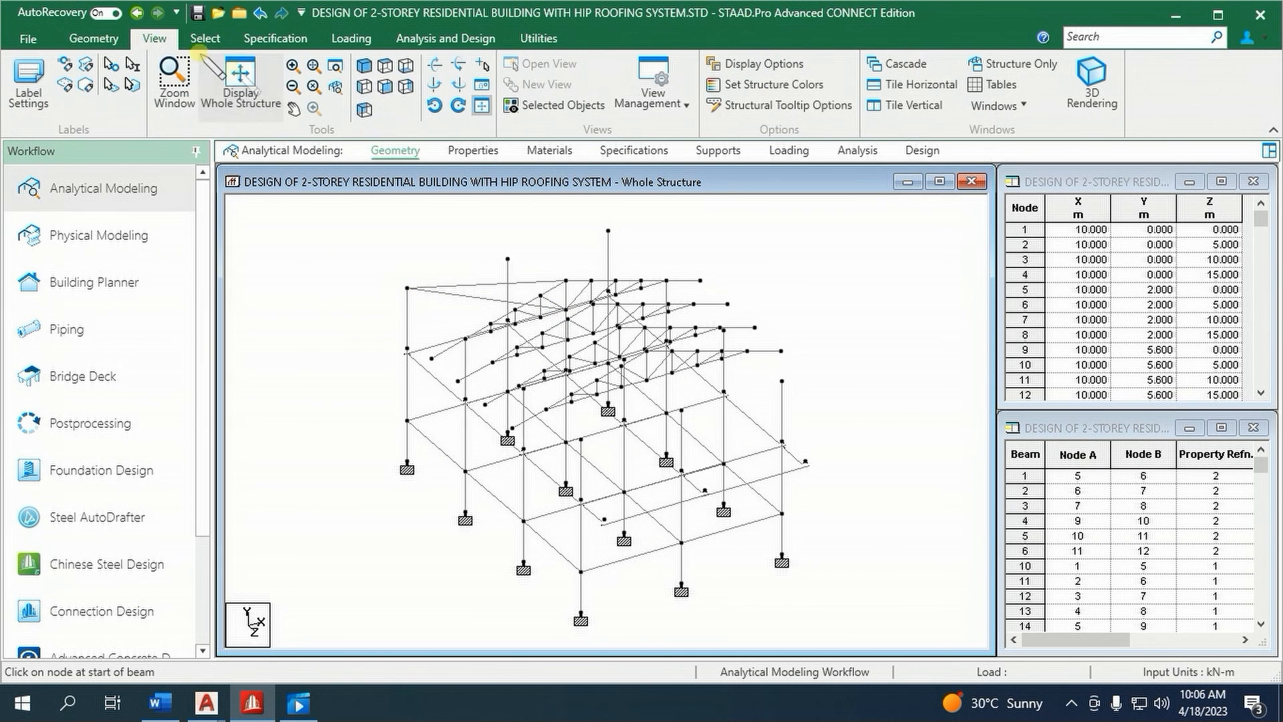
left_click(388, 66)
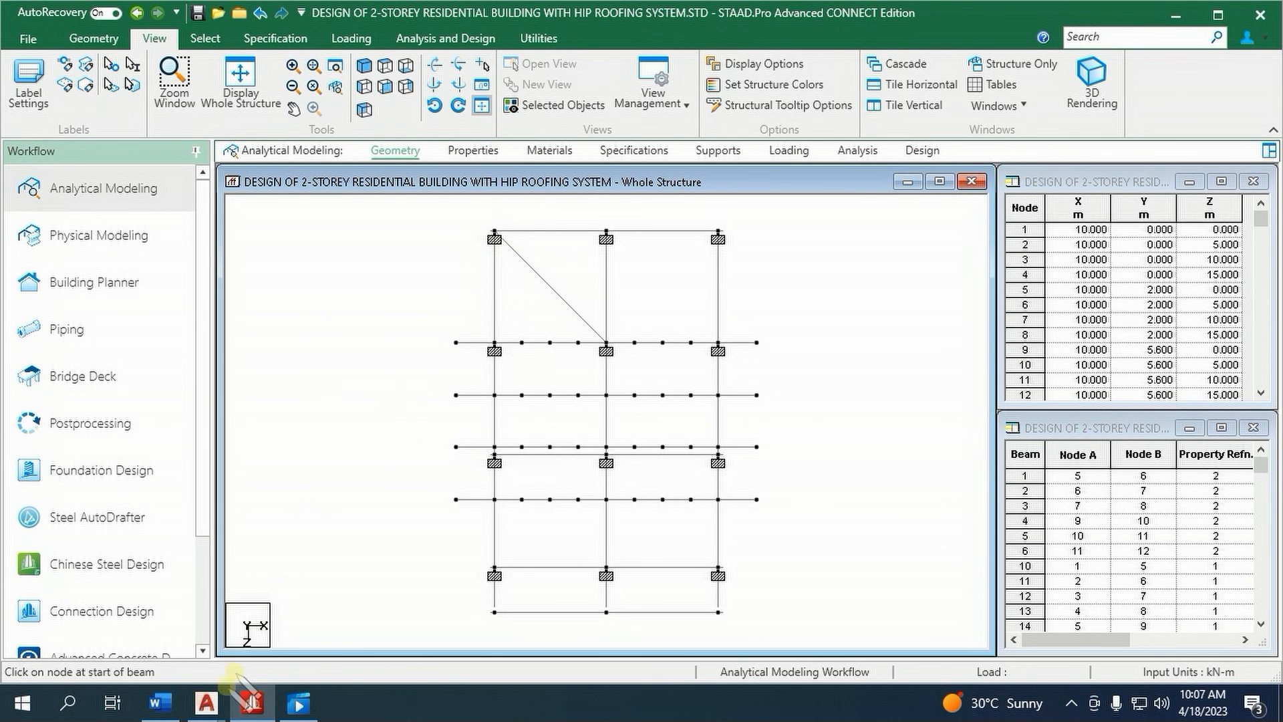
mouse_move(209, 706)
left_click(300, 628)
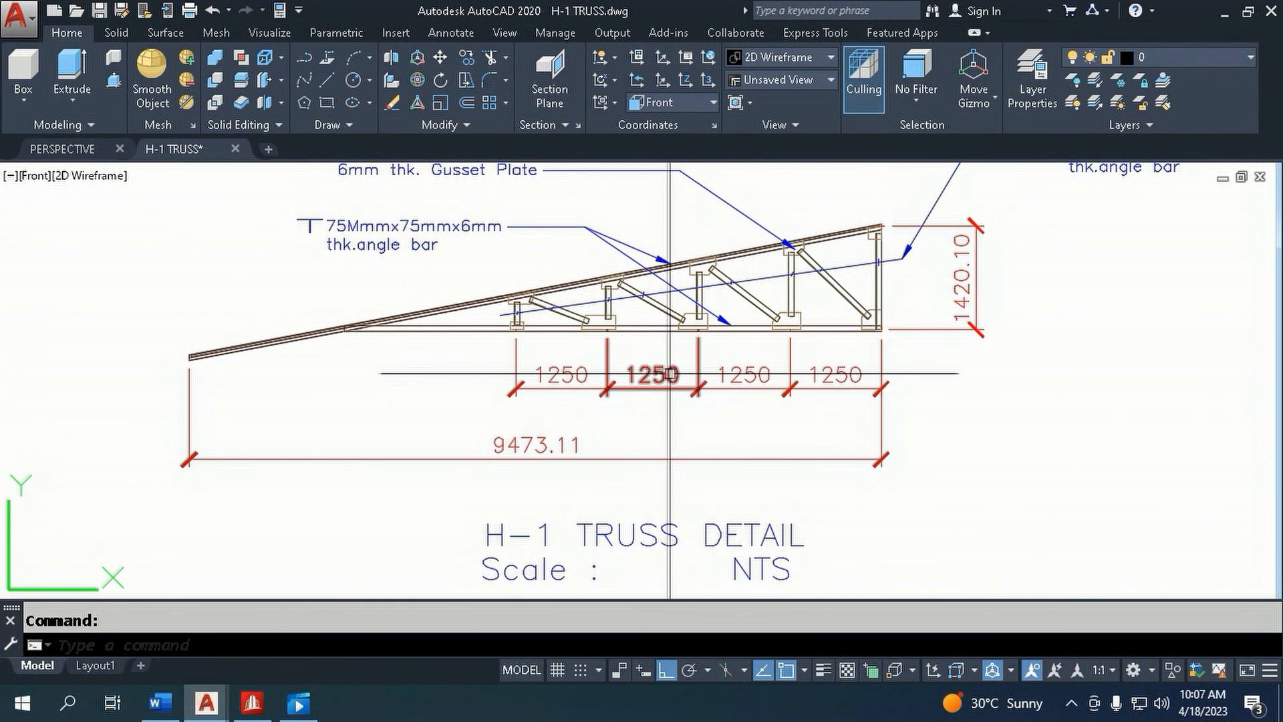
left_click(308, 705)
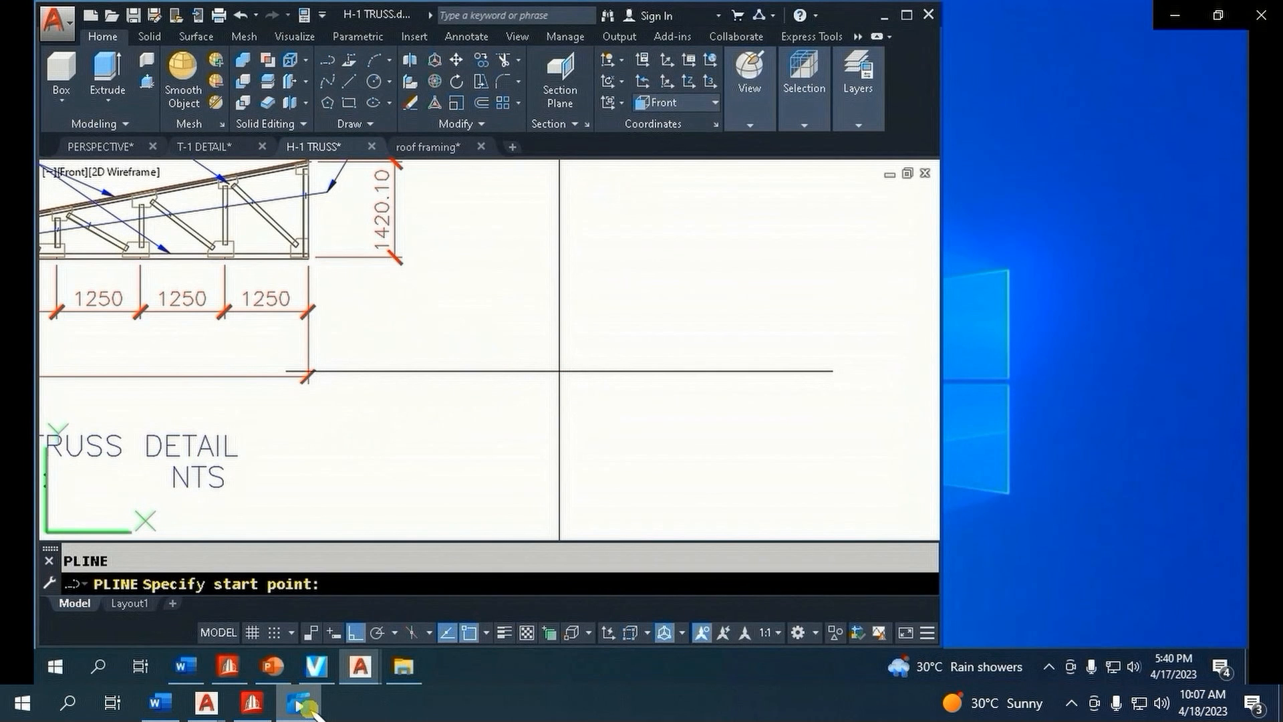